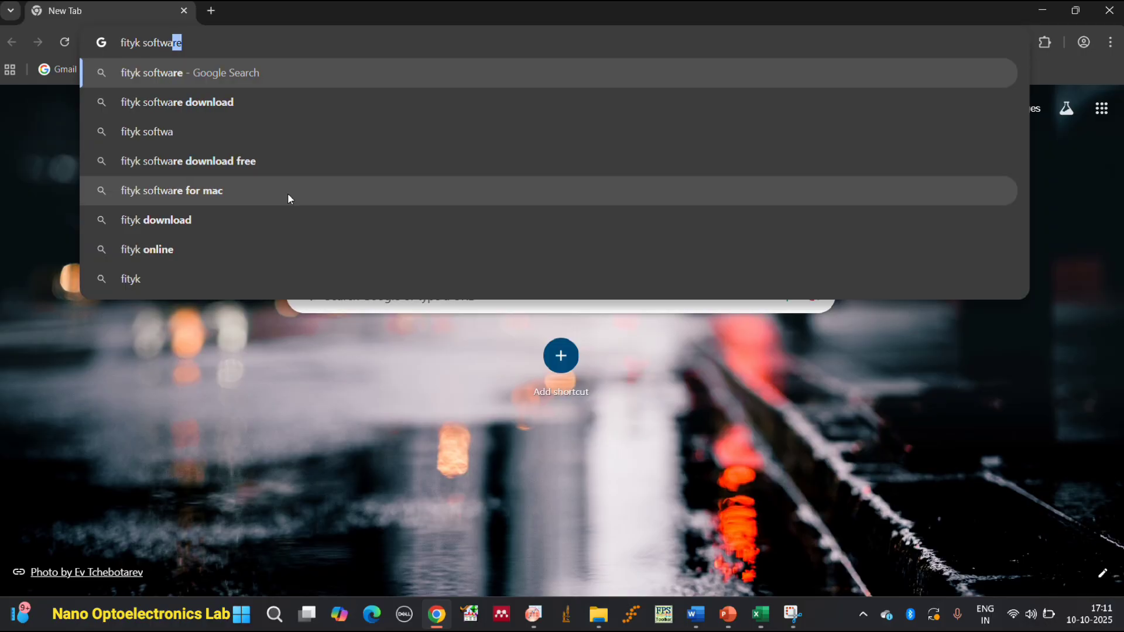
Search the web for "fityk software download" and open the official Fityk curve fitting website.
{"action": "type", "text": "oad"}
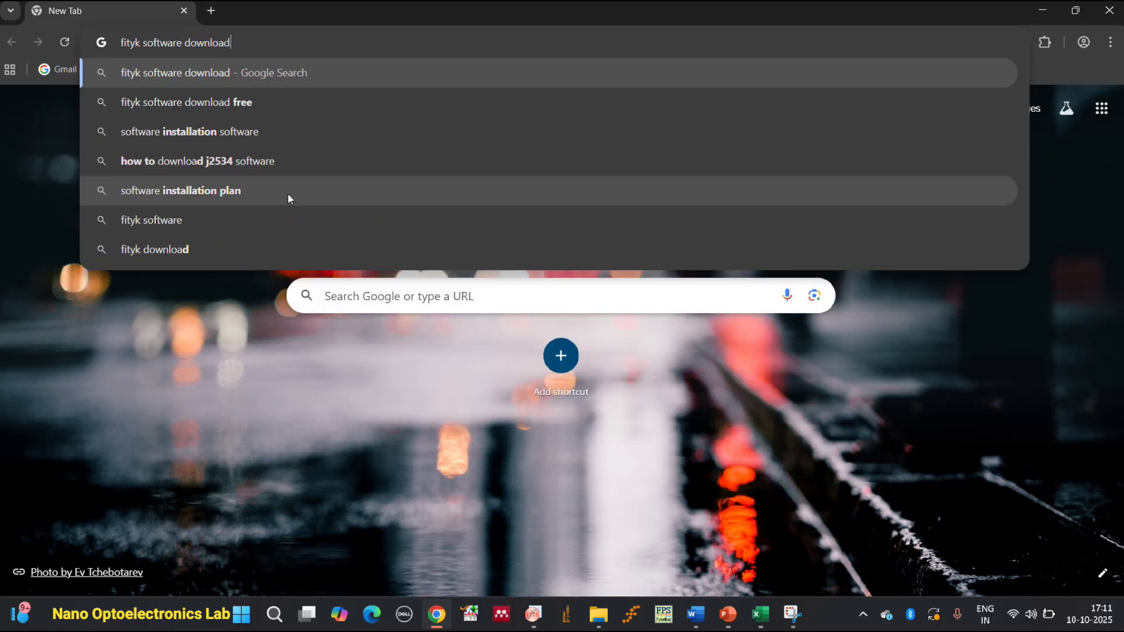
{"action": "key", "text": "Return"}
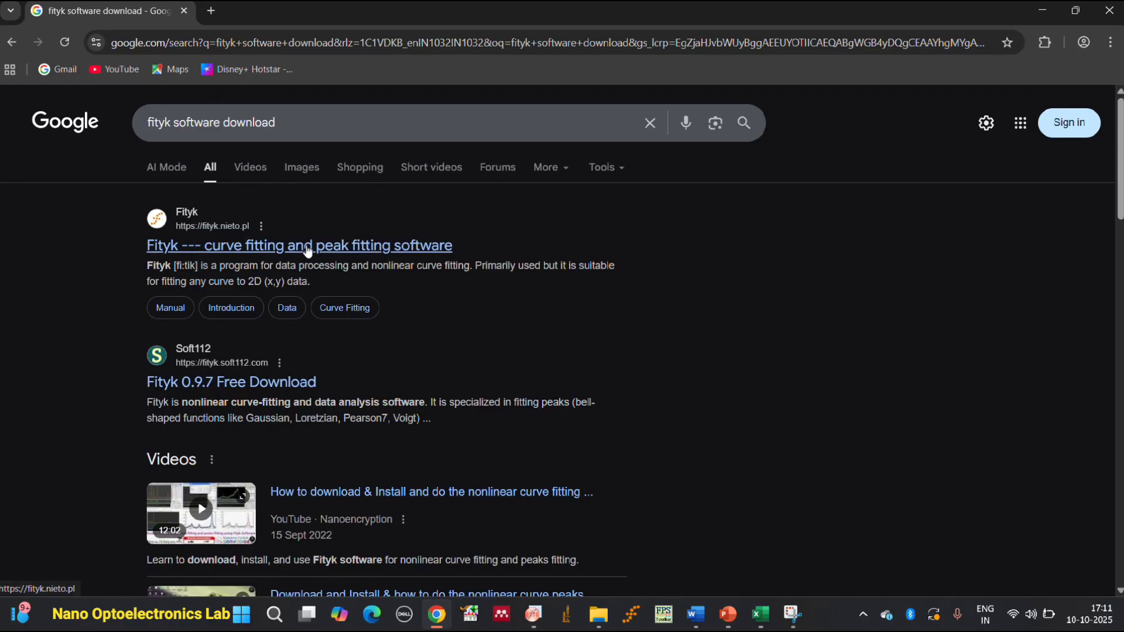
{"action": "left_click", "coordinate": [254, 253]}
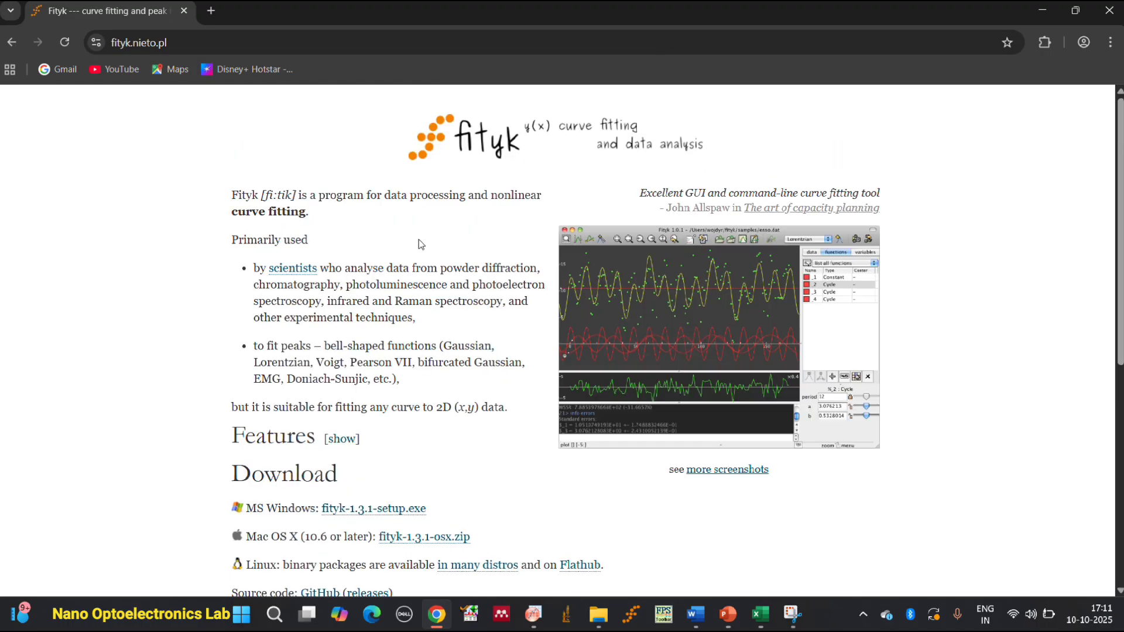
Review the Fityk download options for the different operating systems and close the browser.
{"action": "scroll", "coordinate": [419, 244], "scroll_direction": "down", "scroll_amount": 3}
{"action": "scroll", "coordinate": [409, 257], "scroll_direction": "up", "scroll_amount": 3}
{"action": "scroll", "coordinate": [399, 262], "scroll_direction": "down", "scroll_amount": 2}
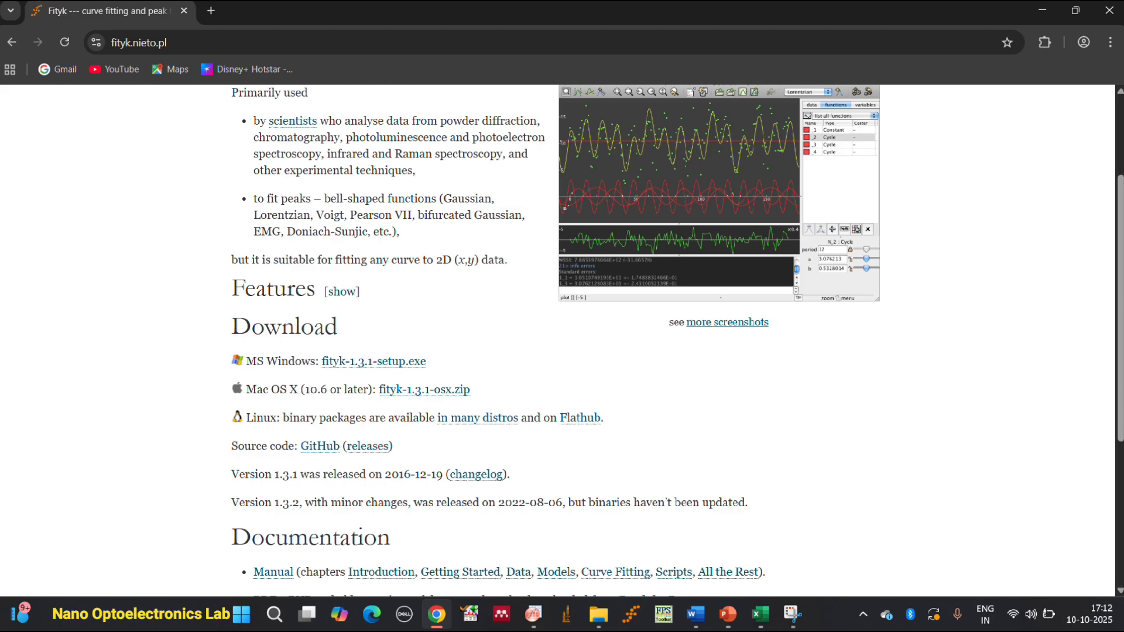
{"action": "left_click", "coordinate": [1109, 10]}
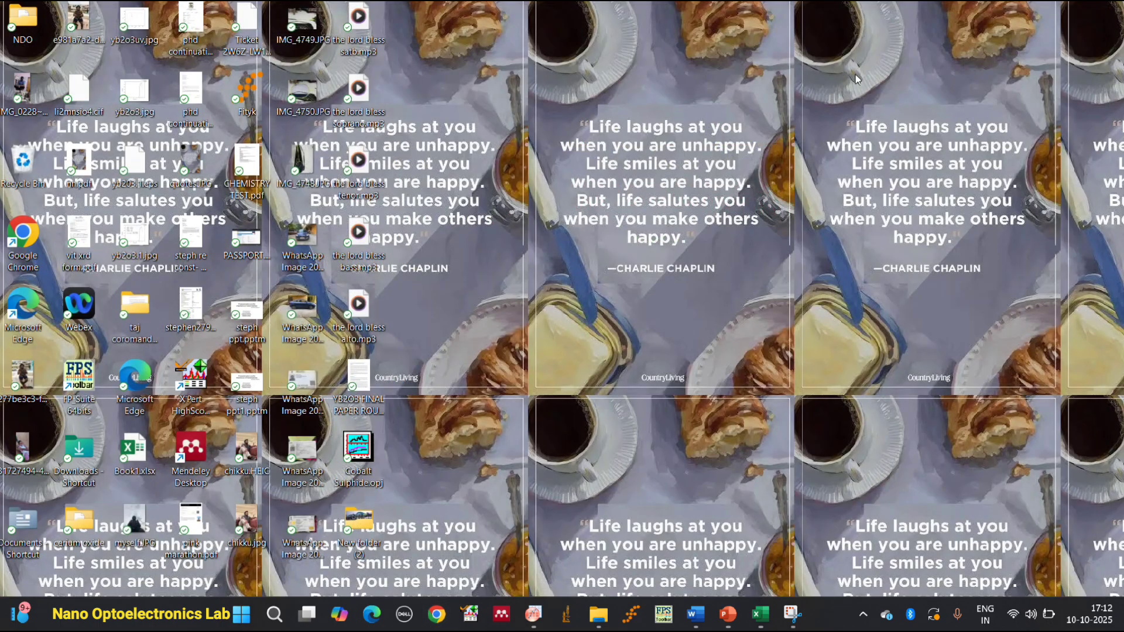
Launch Fityk, keeping only one instance open with its window maximized.
{"action": "left_click", "coordinate": [636, 616]}
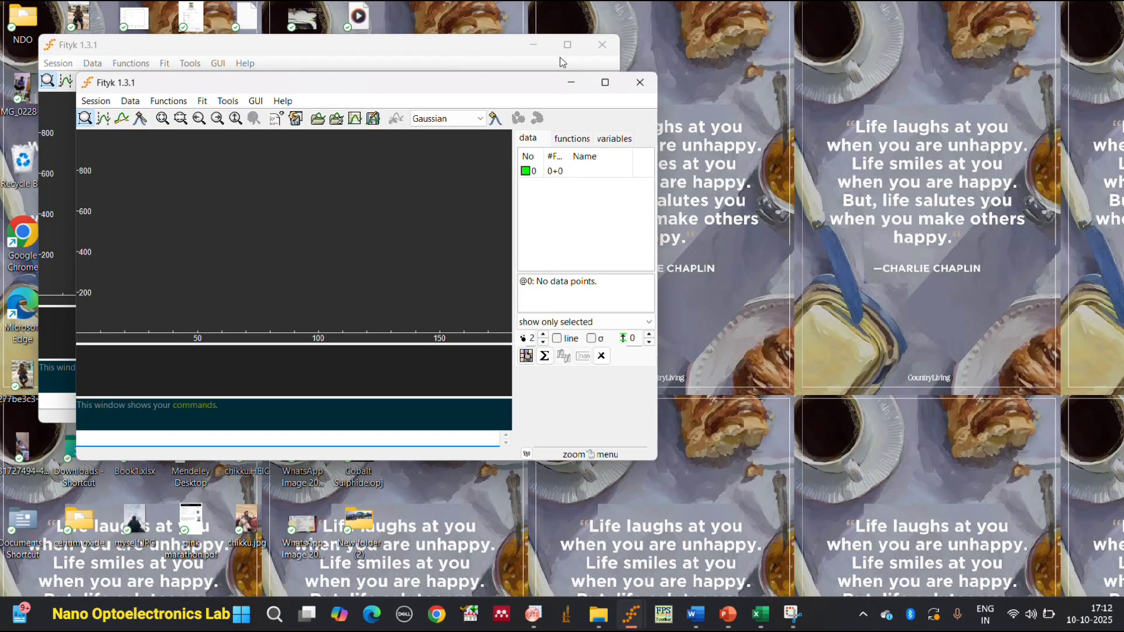
{"action": "left_click", "coordinate": [601, 54]}
{"action": "left_click", "coordinate": [605, 82]}
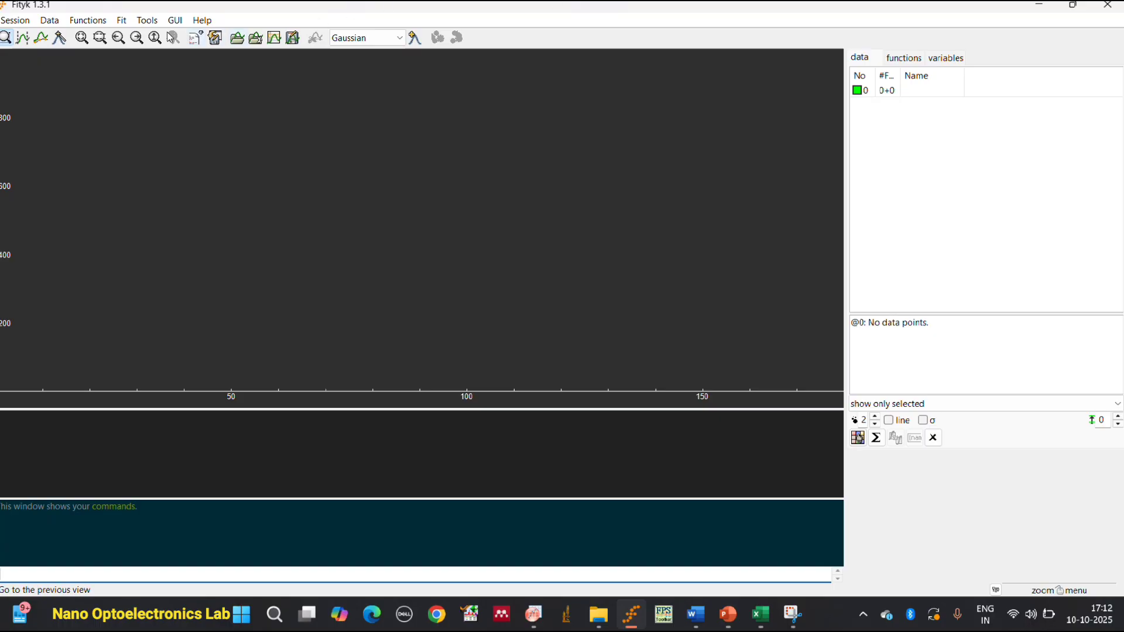
{"action": "left_click", "coordinate": [16, 21]}
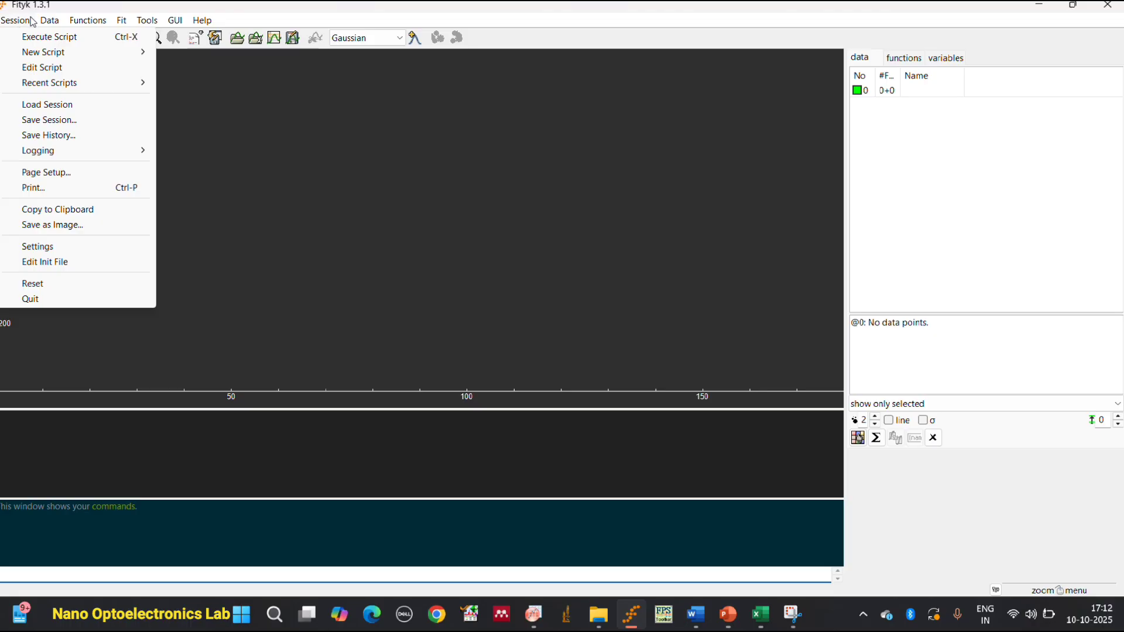
{"action": "mouse_move", "coordinate": [50, 22]}
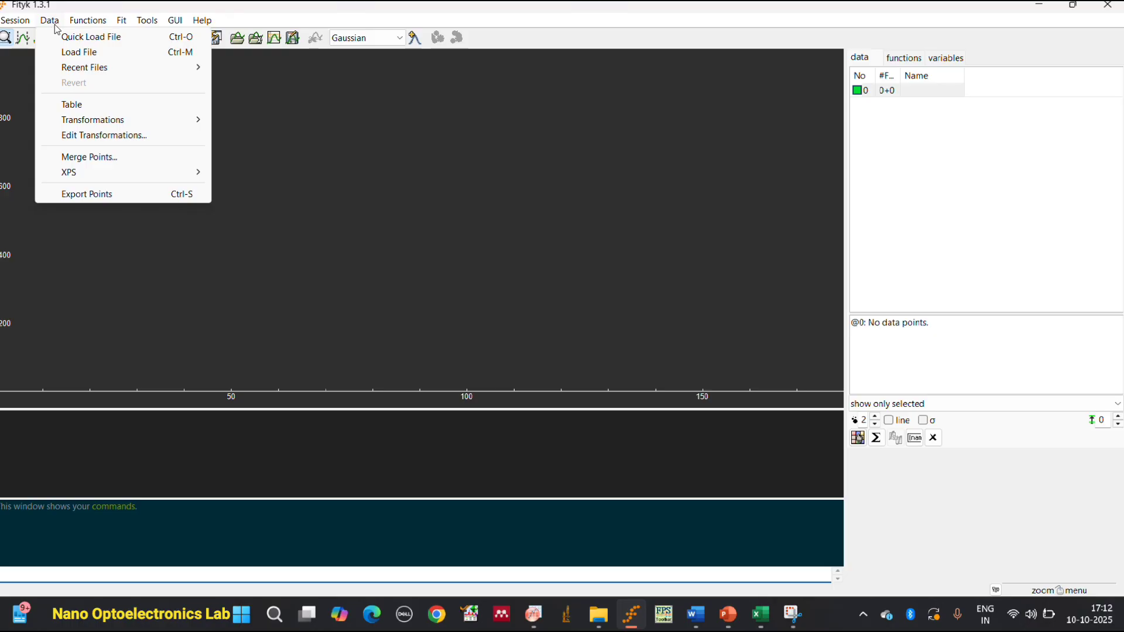
{"action": "mouse_move", "coordinate": [88, 20]}
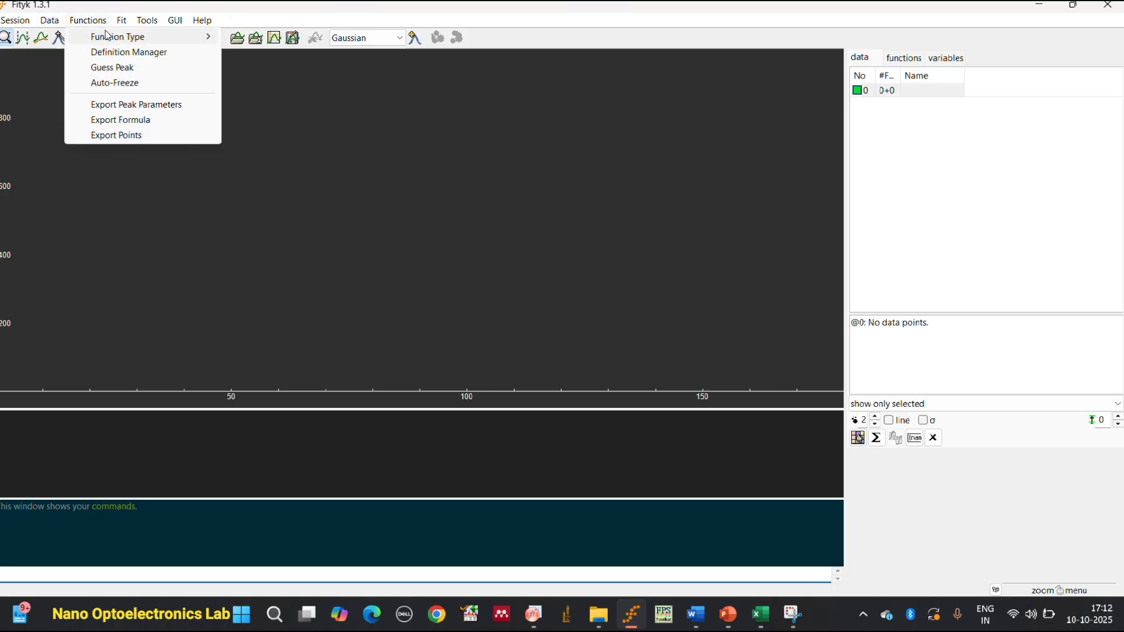
{"action": "mouse_move", "coordinate": [115, 39]}
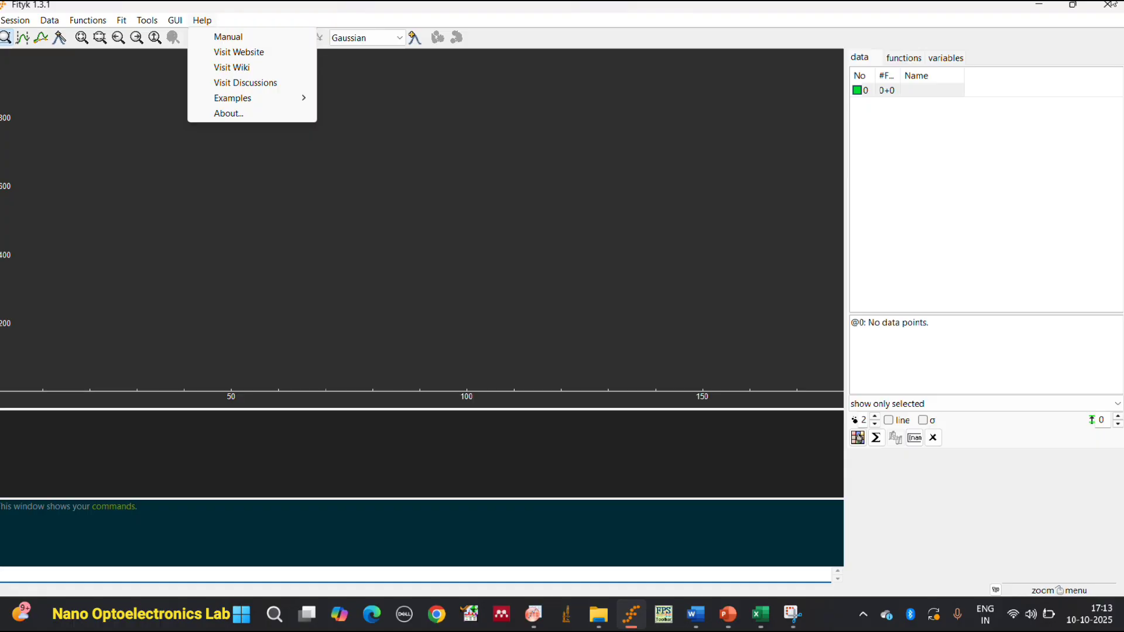
Minimize Fityk and open the workbook Yb2O3.xlsx from the Yb2O3 XPS folder.
{"action": "left_click", "coordinate": [1039, 5]}
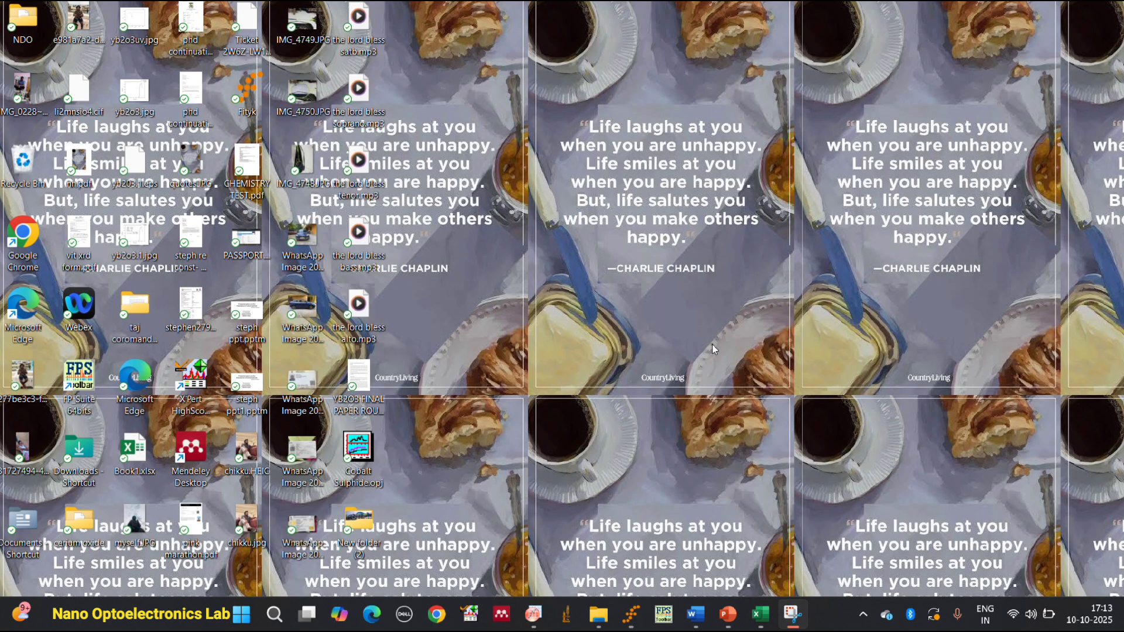
{"action": "left_click", "coordinate": [600, 622]}
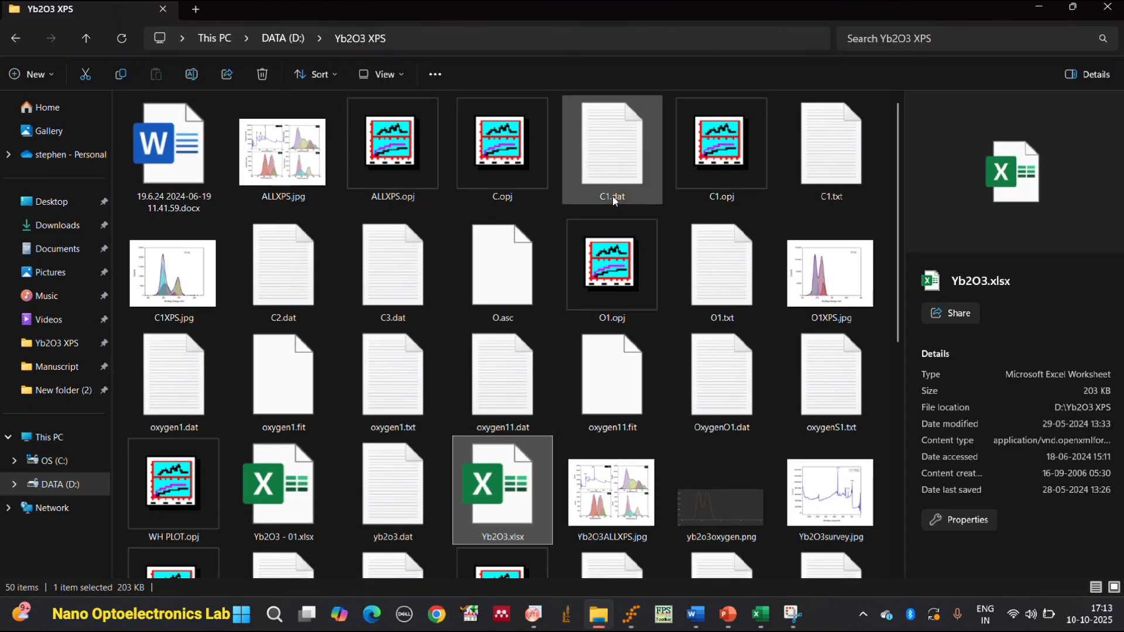
{"action": "scroll", "coordinate": [530, 384], "scroll_direction": "down", "scroll_amount": 5}
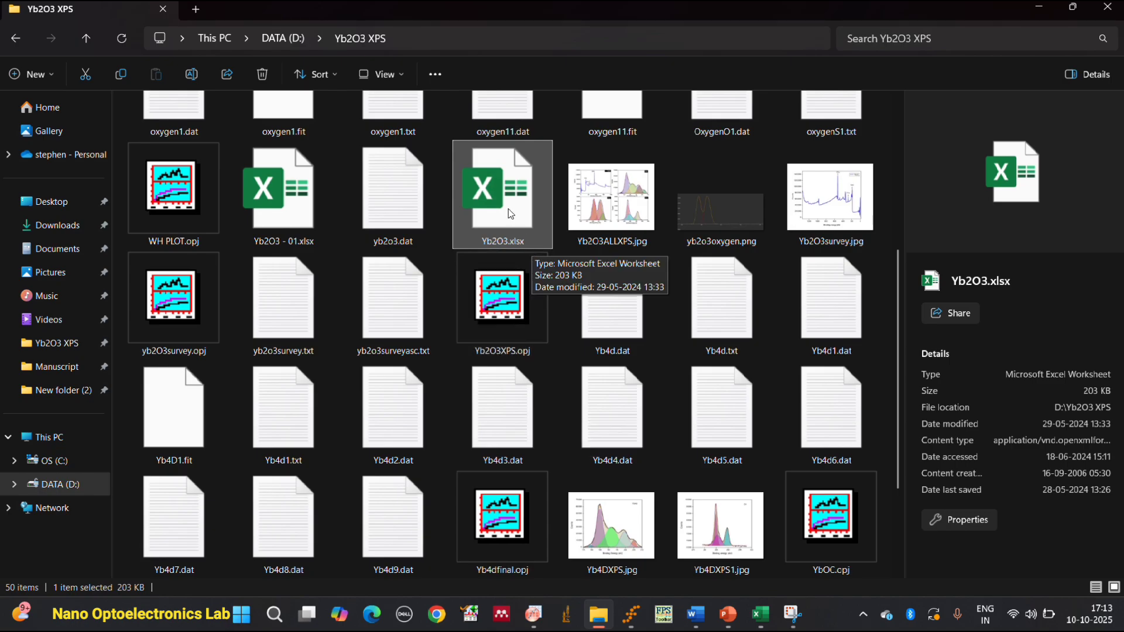
{"action": "double_click", "coordinate": [524, 243]}
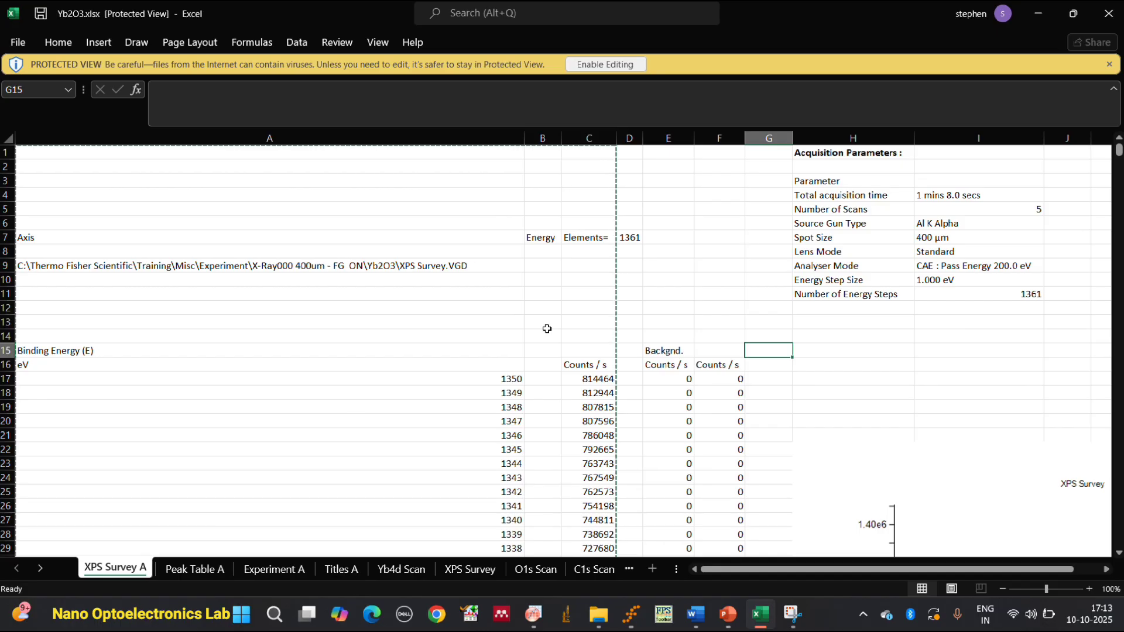
Examine the binding energy and counts data and the survey spectrum chart on the XPS Survey A sheet.
{"action": "scroll", "coordinate": [550, 328], "scroll_direction": "down", "scroll_amount": 8}
{"action": "scroll", "coordinate": [629, 527], "scroll_direction": "down", "scroll_amount": 3}
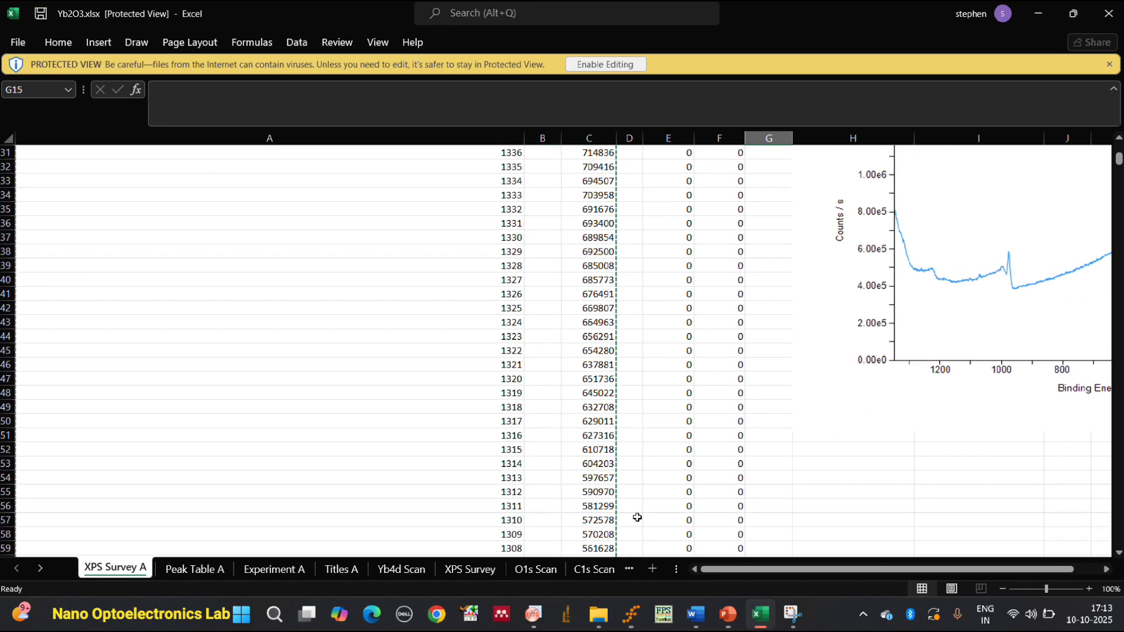
{"action": "scroll", "coordinate": [873, 379], "scroll_direction": "up", "scroll_amount": 2}
{"action": "scroll", "coordinate": [872, 378], "scroll_direction": "right", "scroll_amount": 1}
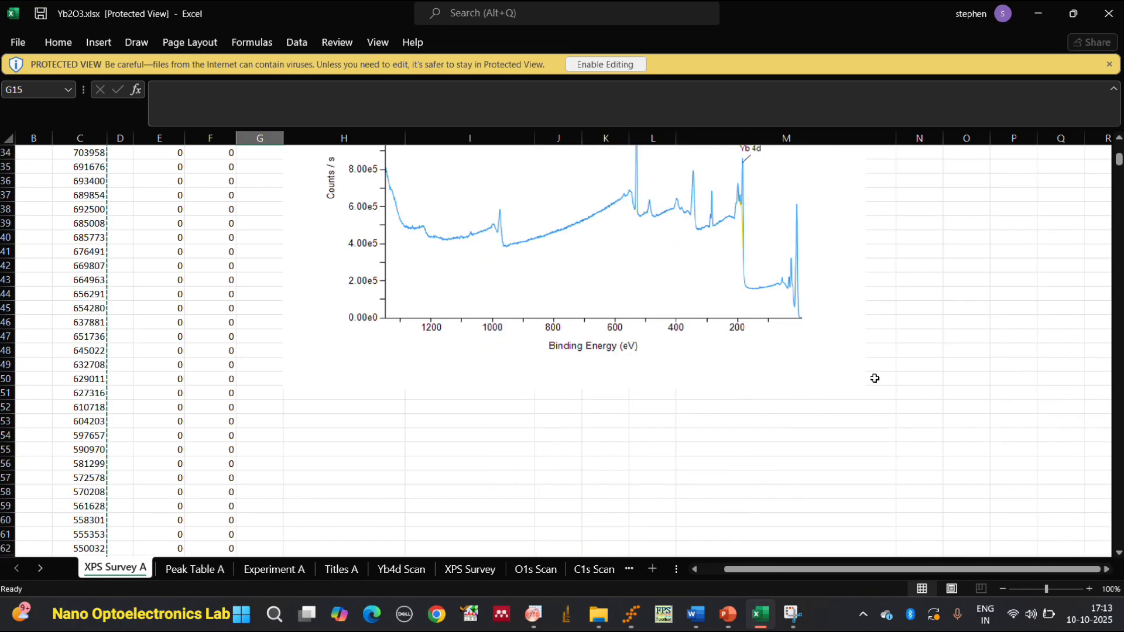
{"action": "scroll", "coordinate": [835, 358], "scroll_direction": "up", "scroll_amount": 4}
{"action": "scroll", "coordinate": [819, 410], "scroll_direction": "down", "scroll_amount": 2}
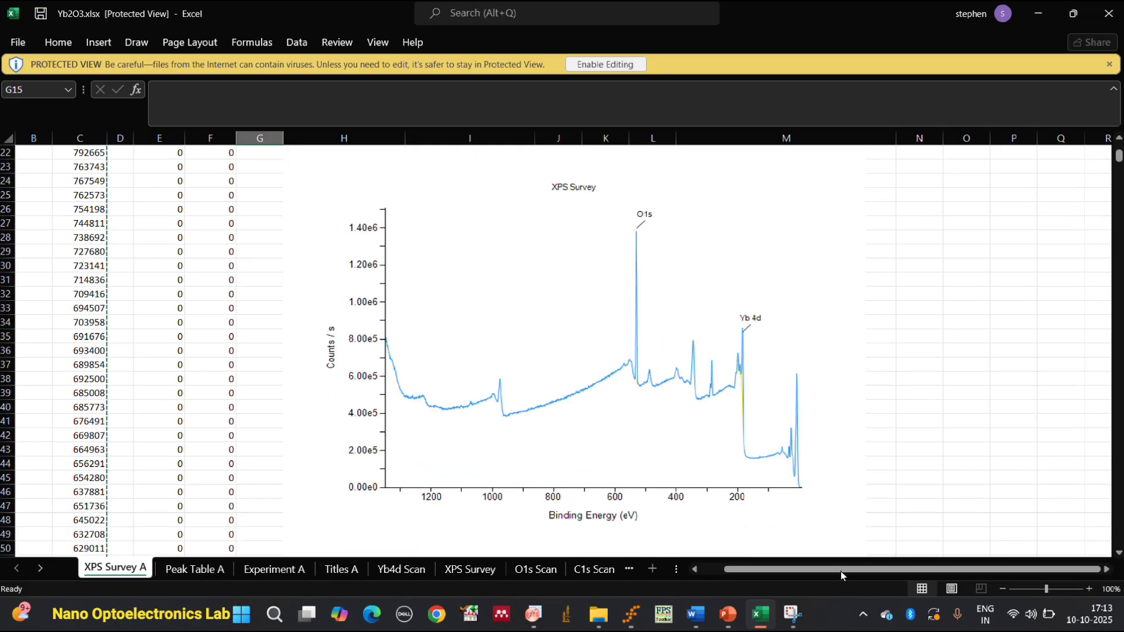
{"action": "scroll", "coordinate": [841, 571], "scroll_direction": "left", "scroll_amount": 1}
{"action": "scroll", "coordinate": [714, 344], "scroll_direction": "up", "scroll_amount": 7}
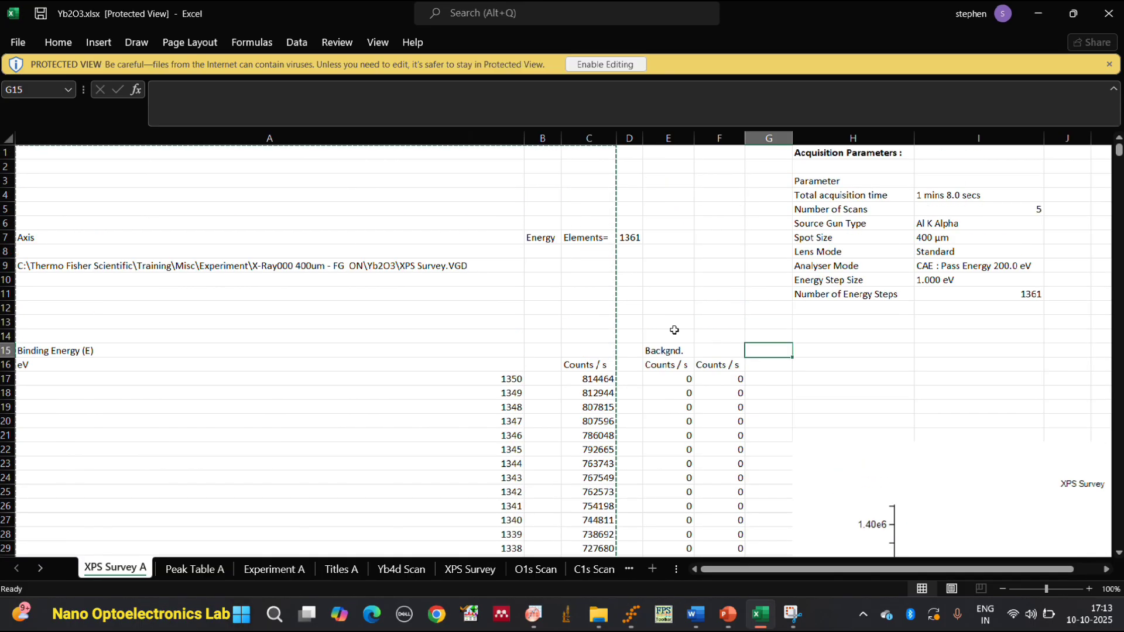
{"action": "scroll", "coordinate": [644, 319], "scroll_direction": "down", "scroll_amount": 2}
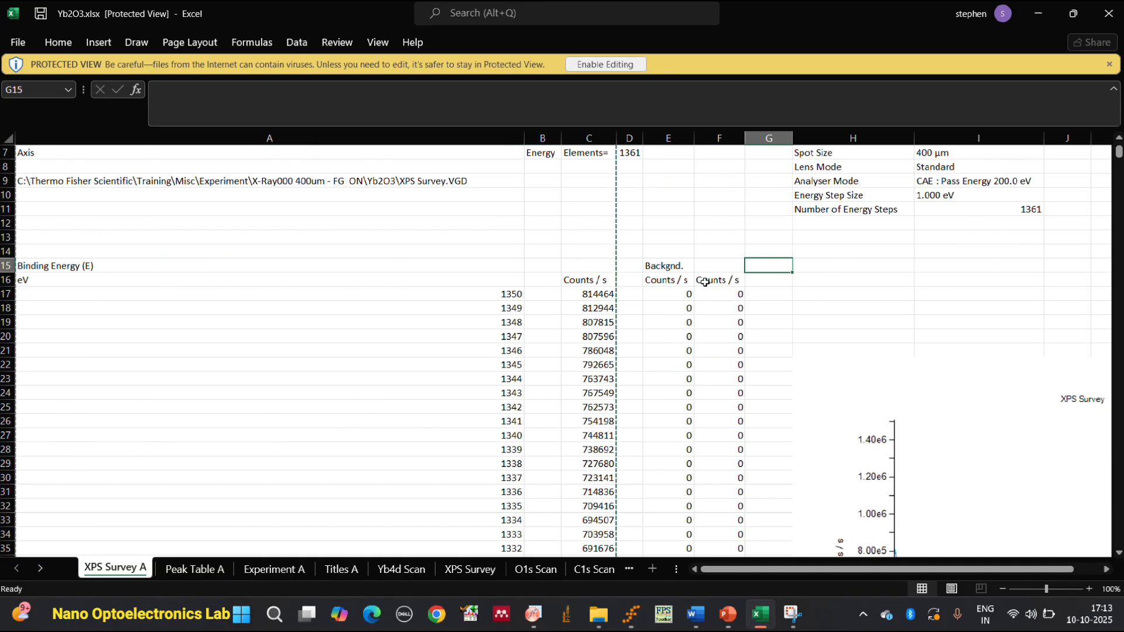
{"action": "scroll", "coordinate": [632, 287], "scroll_direction": "up", "scroll_amount": 2}
Select columns A to C of the survey data and switch to OriginPro to view the plotted spectrum.
{"action": "left_click", "coordinate": [433, 138]}
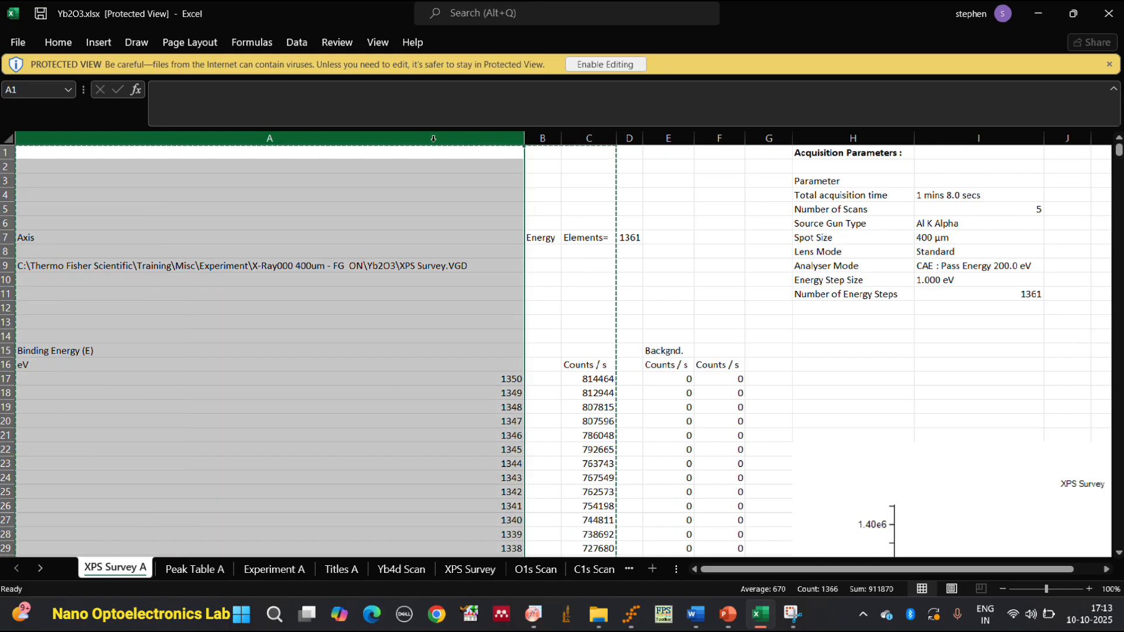
{"action": "left_click", "coordinate": [550, 151]}
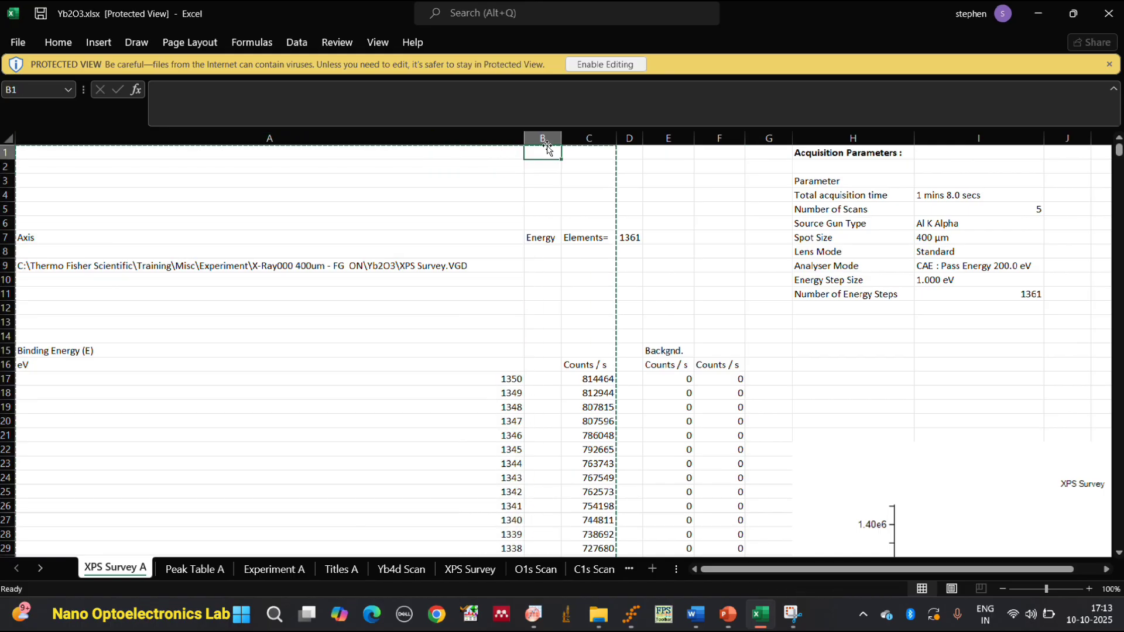
{"action": "left_click_drag", "start_coordinate": [436, 135], "coordinate": [576, 140]}
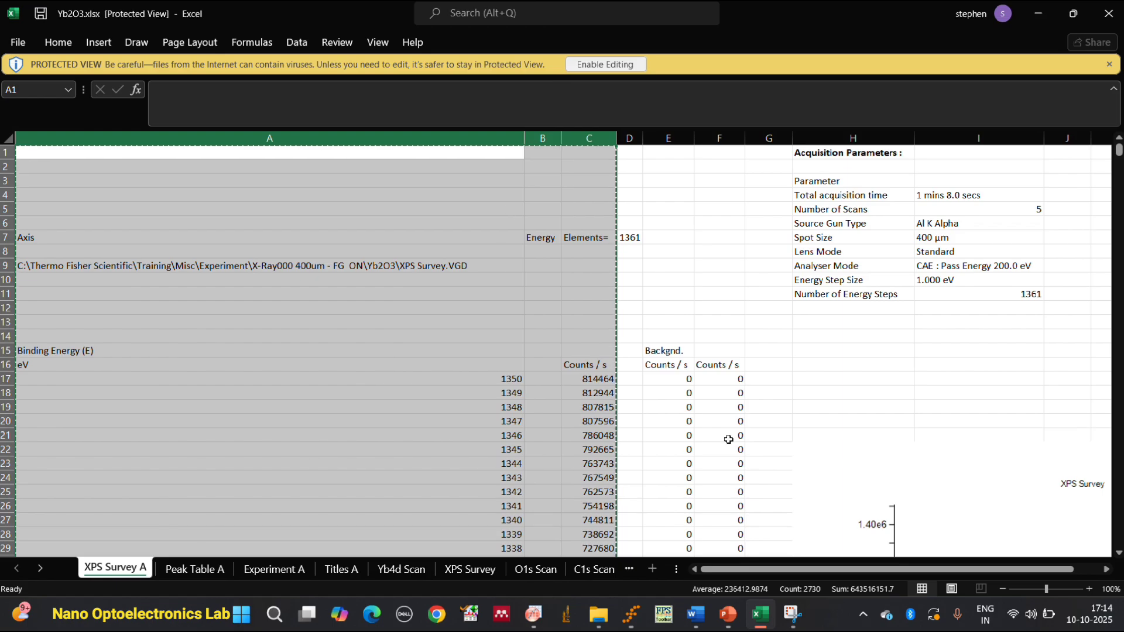
{"action": "left_click", "coordinate": [536, 612]}
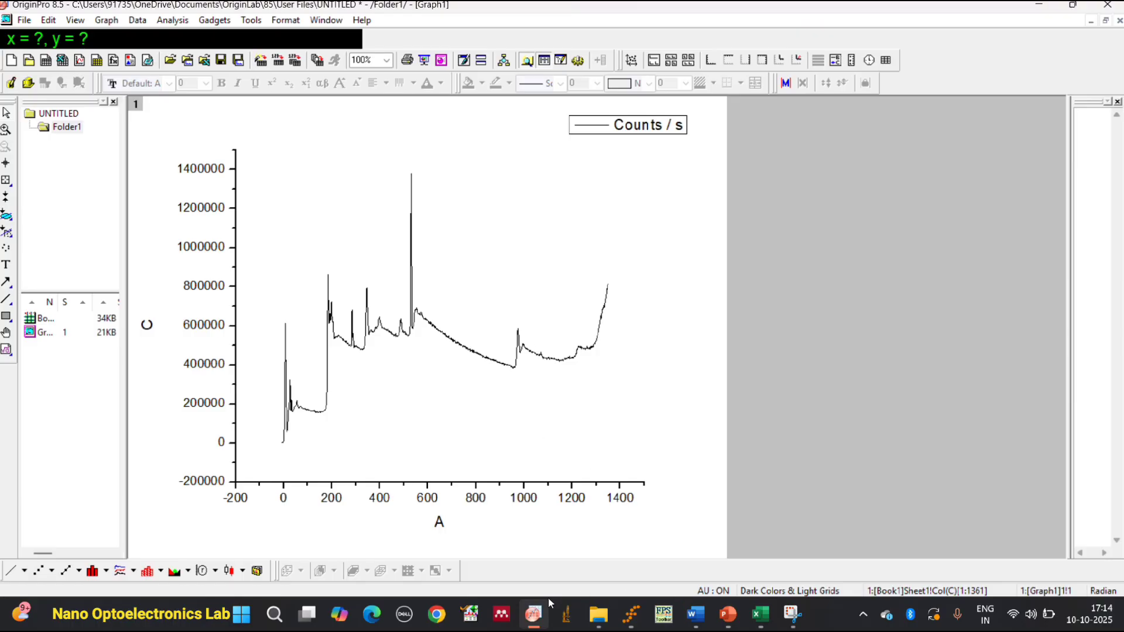
View Yb2O3survey.jpg from the Yb2O3 XPS folder in a maximized window to inspect its labelled peaks, and minimize it.
{"action": "left_click", "coordinate": [598, 613]}
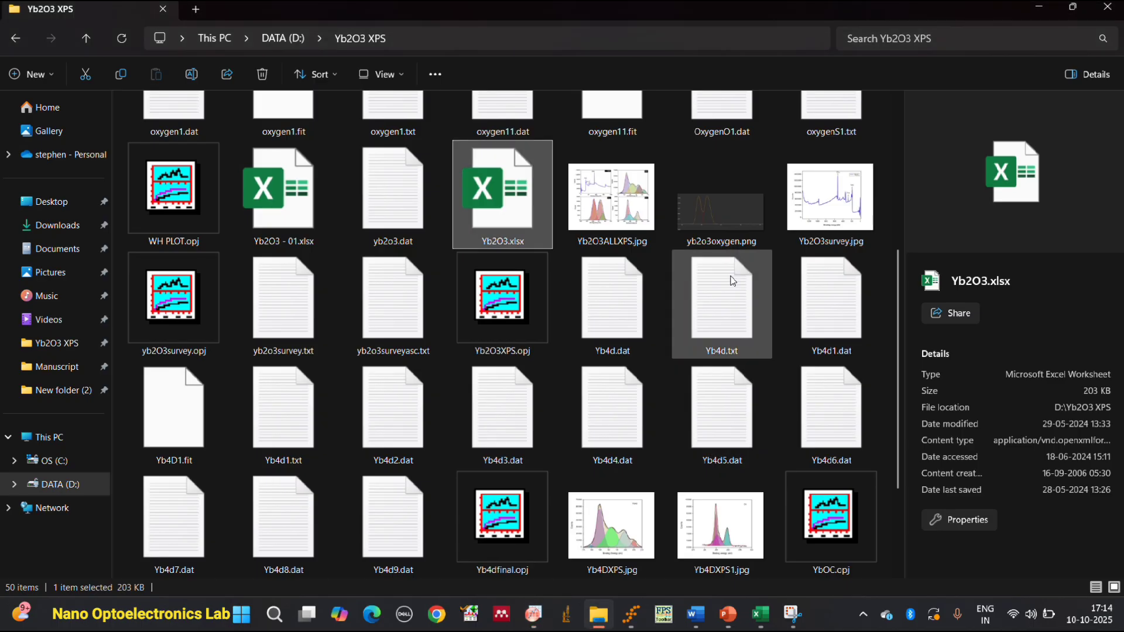
{"action": "left_click", "coordinate": [866, 216]}
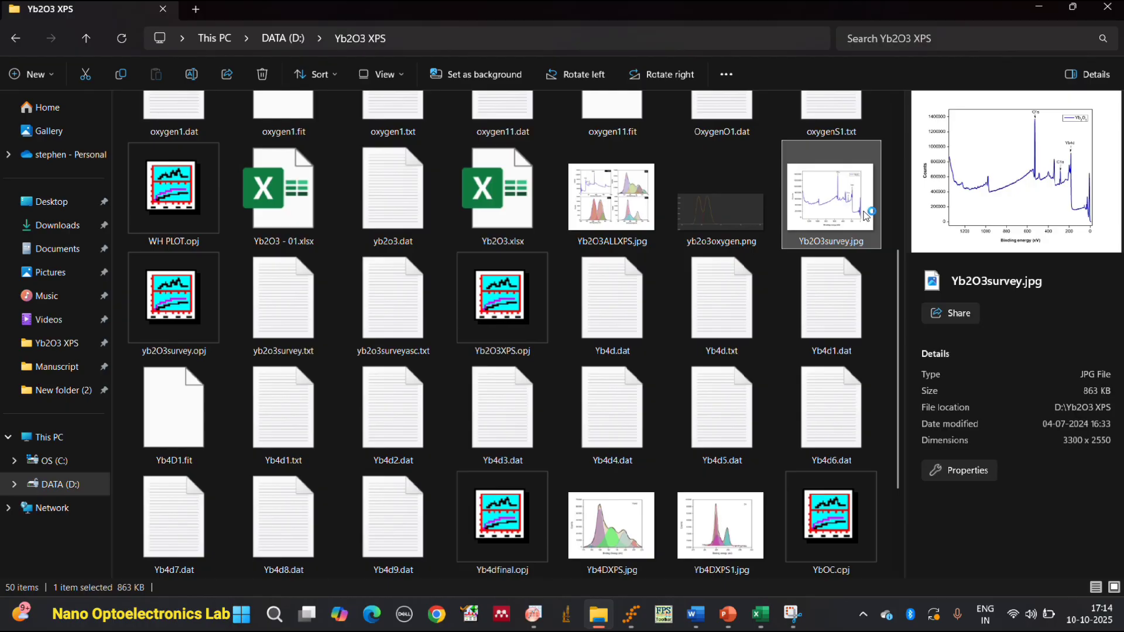
{"action": "double_click", "coordinate": [865, 216]}
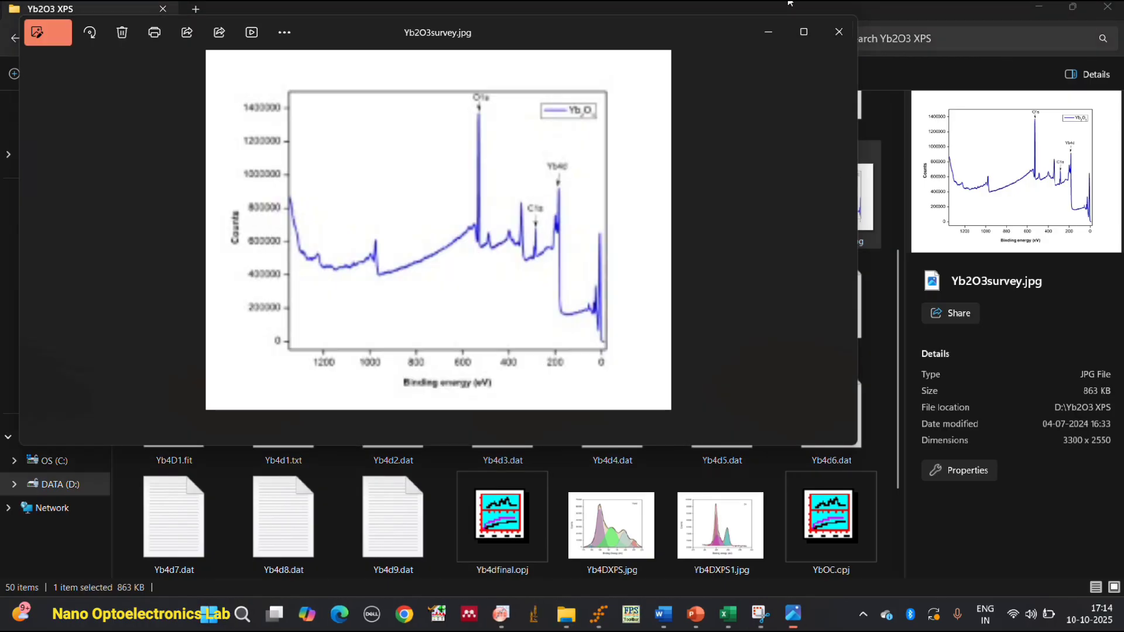
{"action": "left_click", "coordinate": [810, 38]}
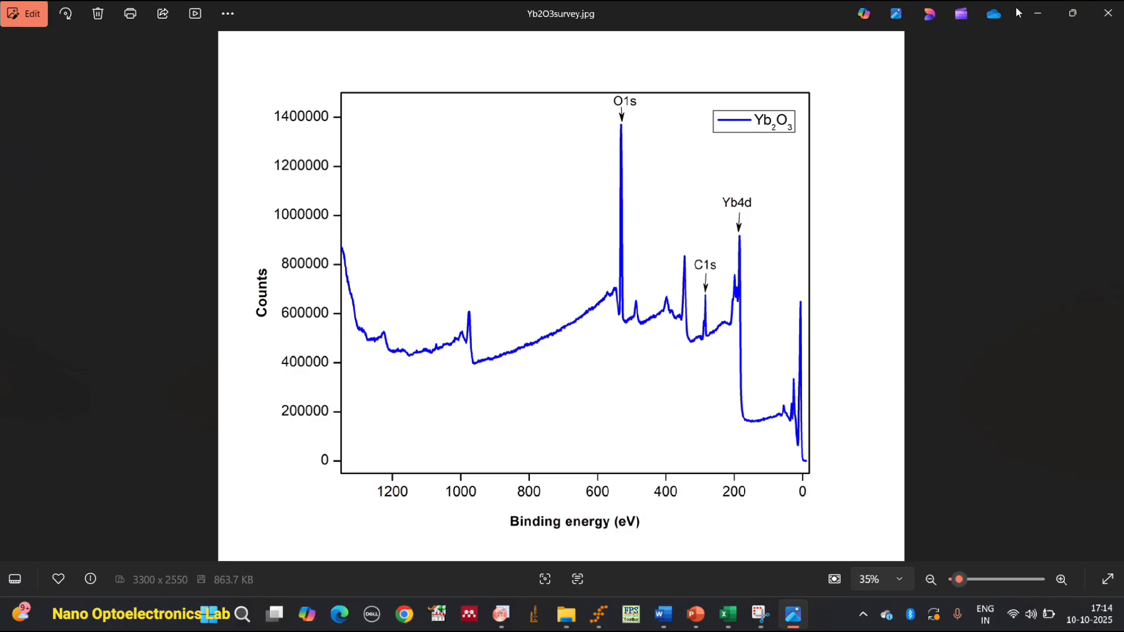
{"action": "left_click", "coordinate": [1037, 13]}
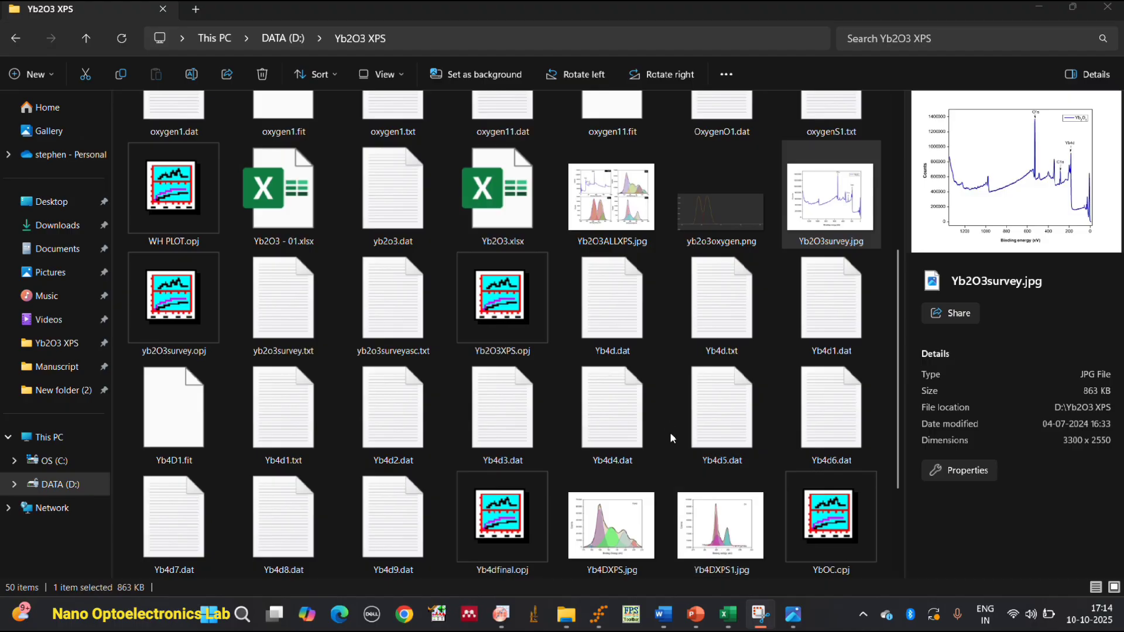
Look through the files in the Yb2O3 XPS folder and return to the Yb2O3.xlsx workbook in Excel.
{"action": "scroll", "coordinate": [537, 269], "scroll_direction": "up", "scroll_amount": 3}
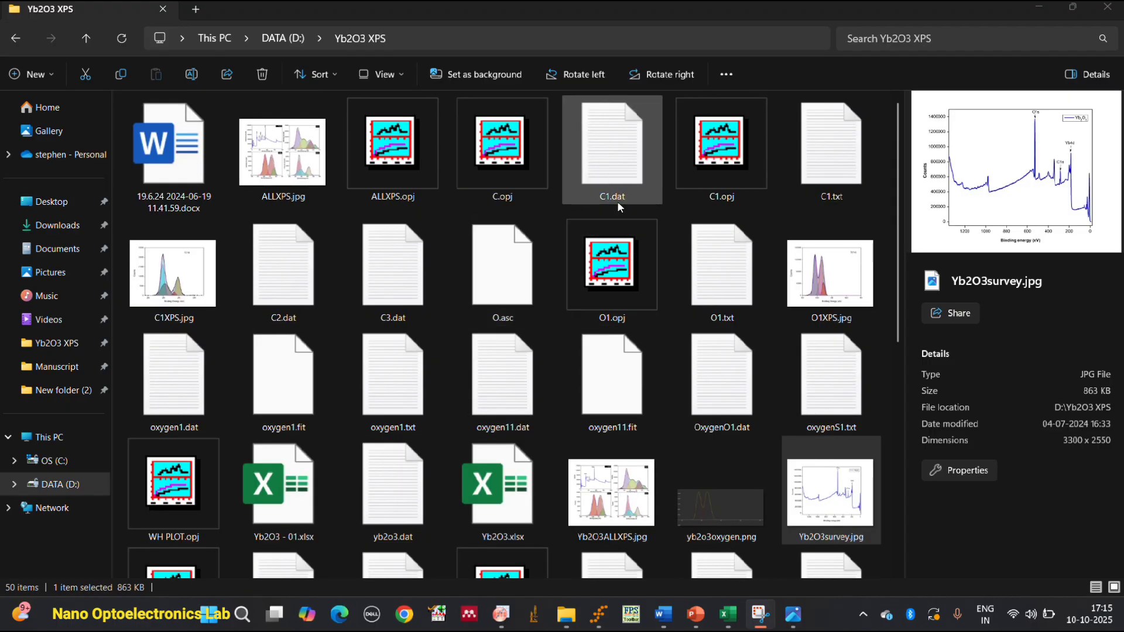
{"action": "scroll", "coordinate": [679, 237], "scroll_direction": "down", "scroll_amount": 3}
{"action": "scroll", "coordinate": [680, 233], "scroll_direction": "up", "scroll_amount": 3}
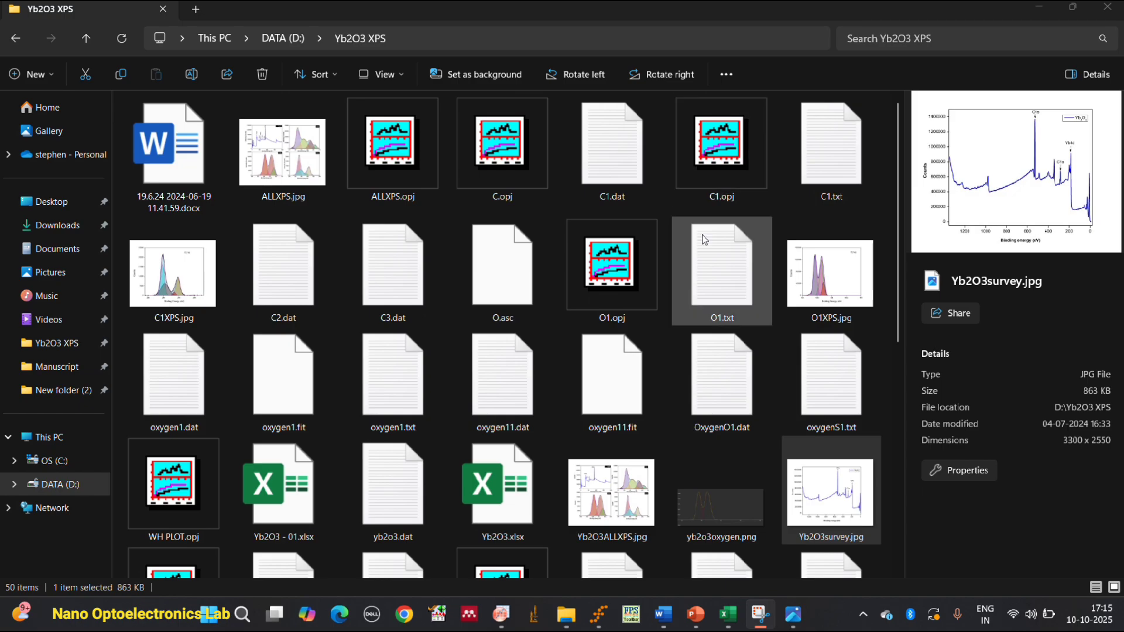
{"action": "scroll", "coordinate": [683, 292], "scroll_direction": "down", "scroll_amount": 3}
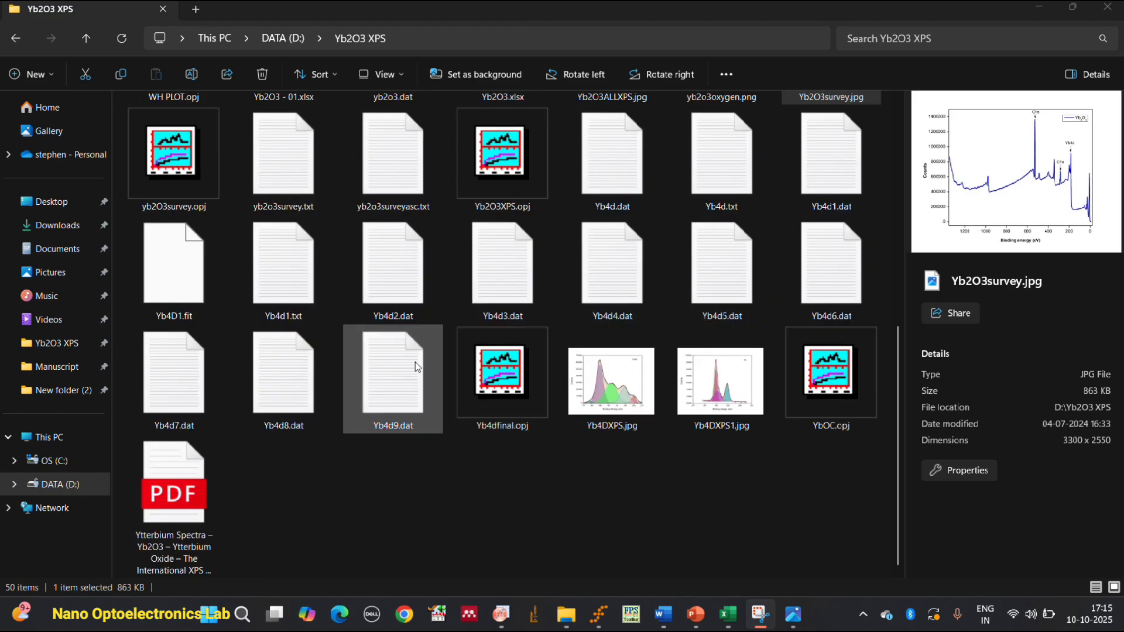
{"action": "scroll", "coordinate": [410, 366], "scroll_direction": "up", "scroll_amount": 4}
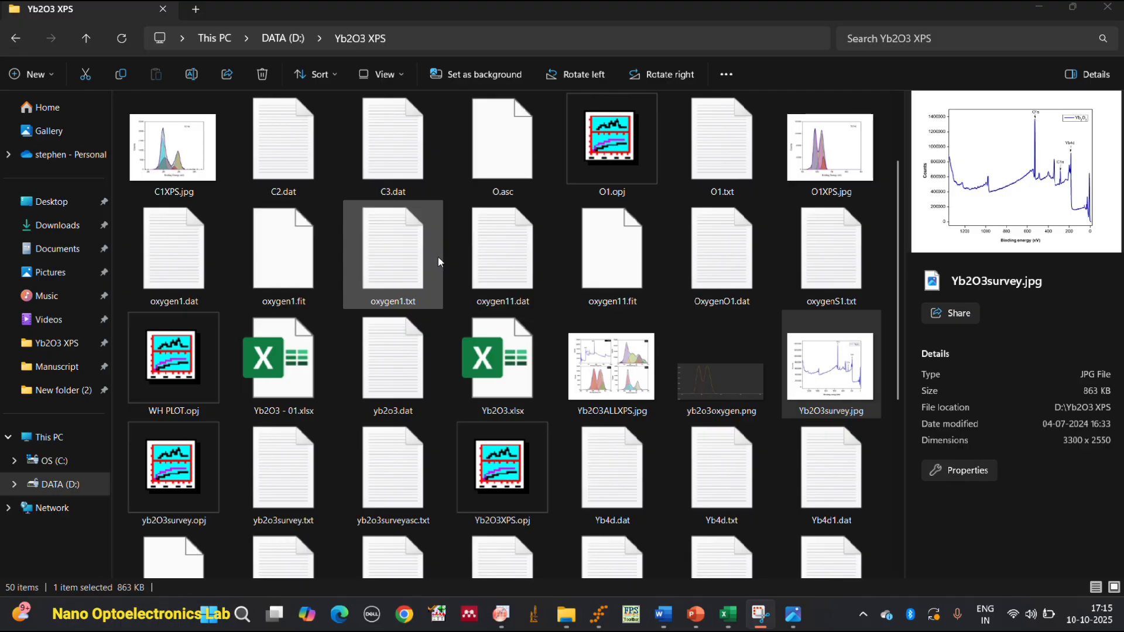
{"action": "left_click", "coordinate": [503, 615]}
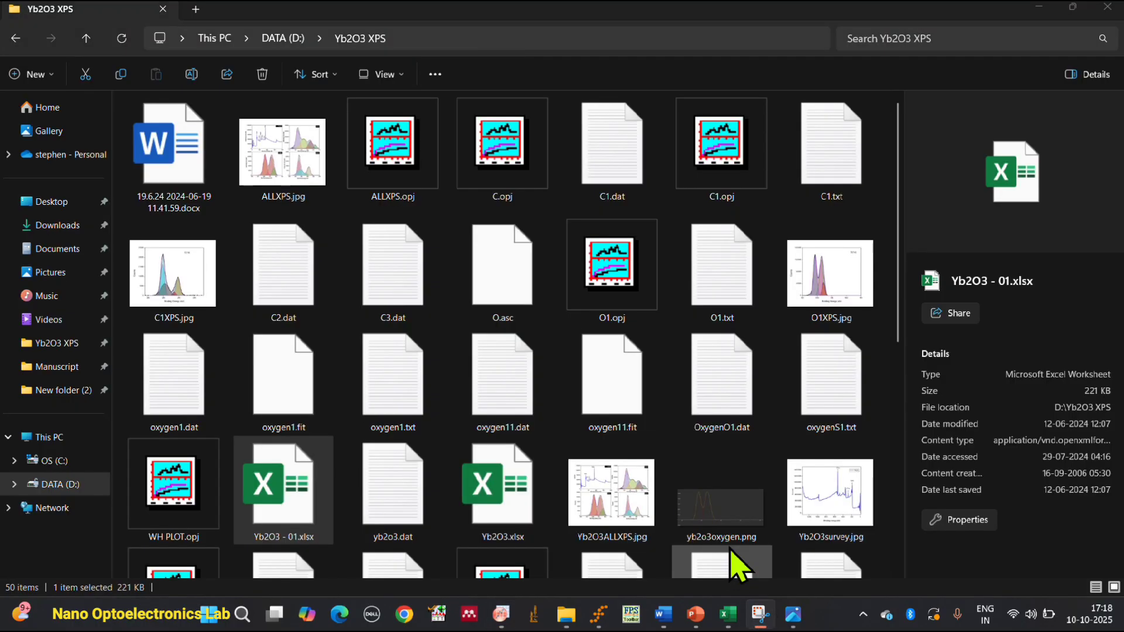
{"action": "left_click", "coordinate": [728, 614]}
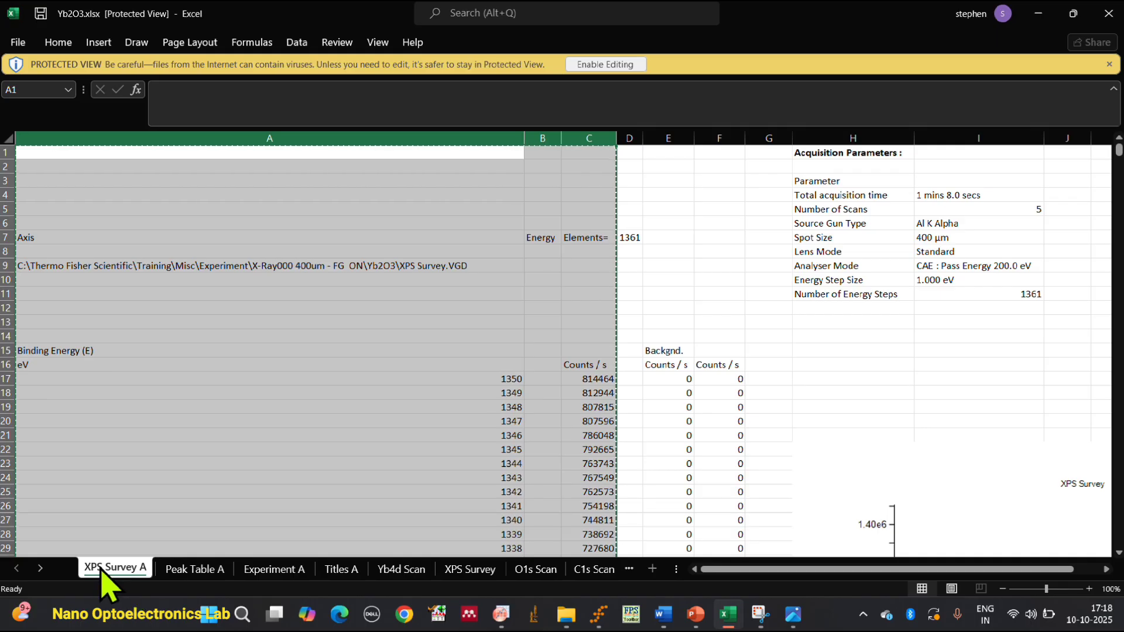
Examine the full XPS Survey spectrum chart on the XPS Survey A sheet.
{"action": "scroll", "coordinate": [748, 526], "scroll_direction": "down", "scroll_amount": 6}
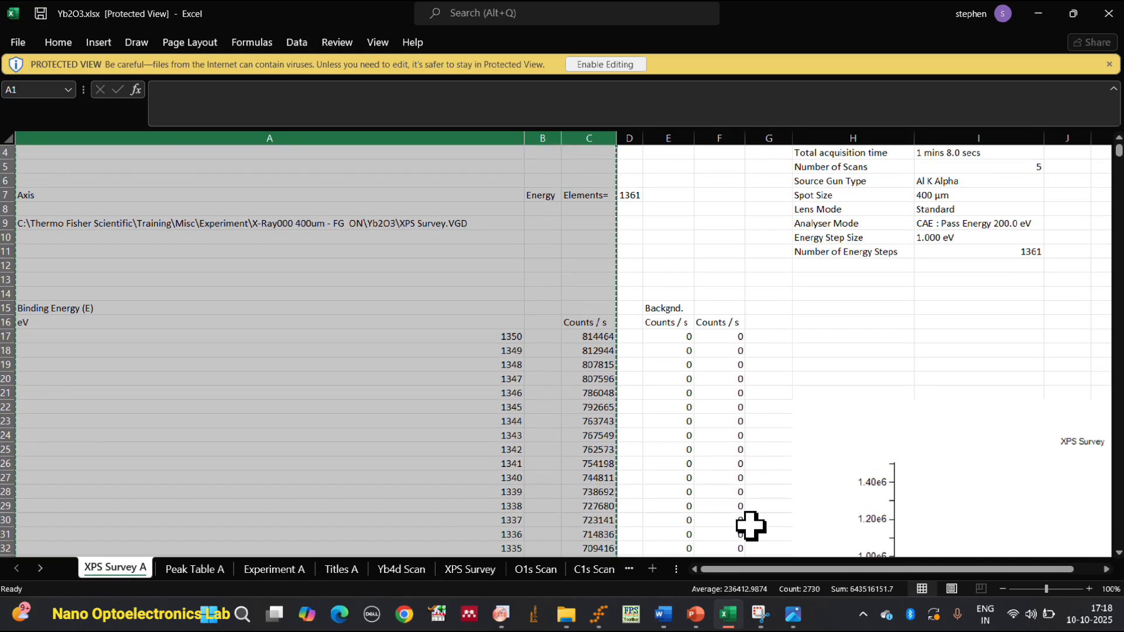
{"action": "left_click_drag", "start_coordinate": [769, 569], "coordinate": [855, 574]}
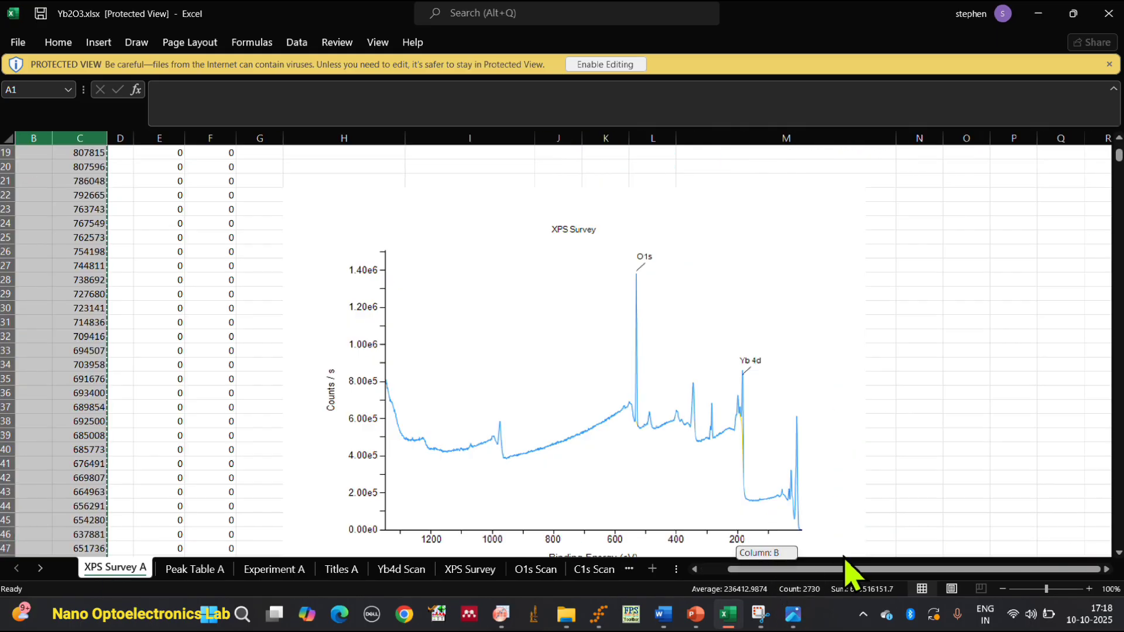
{"action": "scroll", "coordinate": [876, 519], "scroll_direction": "down", "scroll_amount": 1}
{"action": "scroll", "coordinate": [877, 519], "scroll_direction": "up", "scroll_amount": 1}
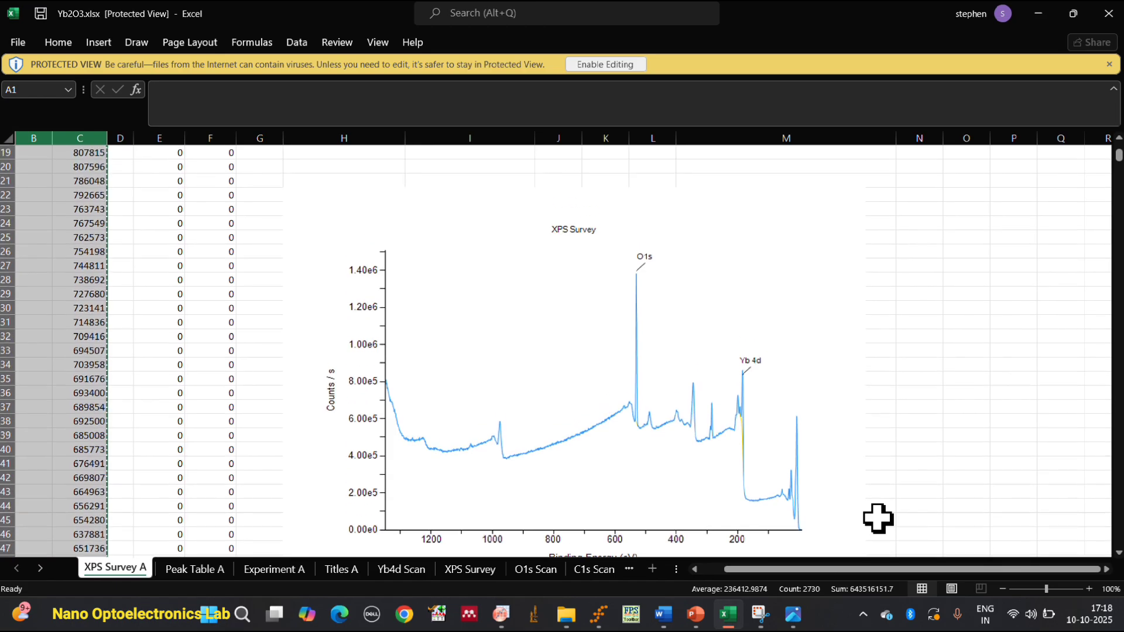
{"action": "scroll", "coordinate": [876, 518], "scroll_direction": "down", "scroll_amount": 1}
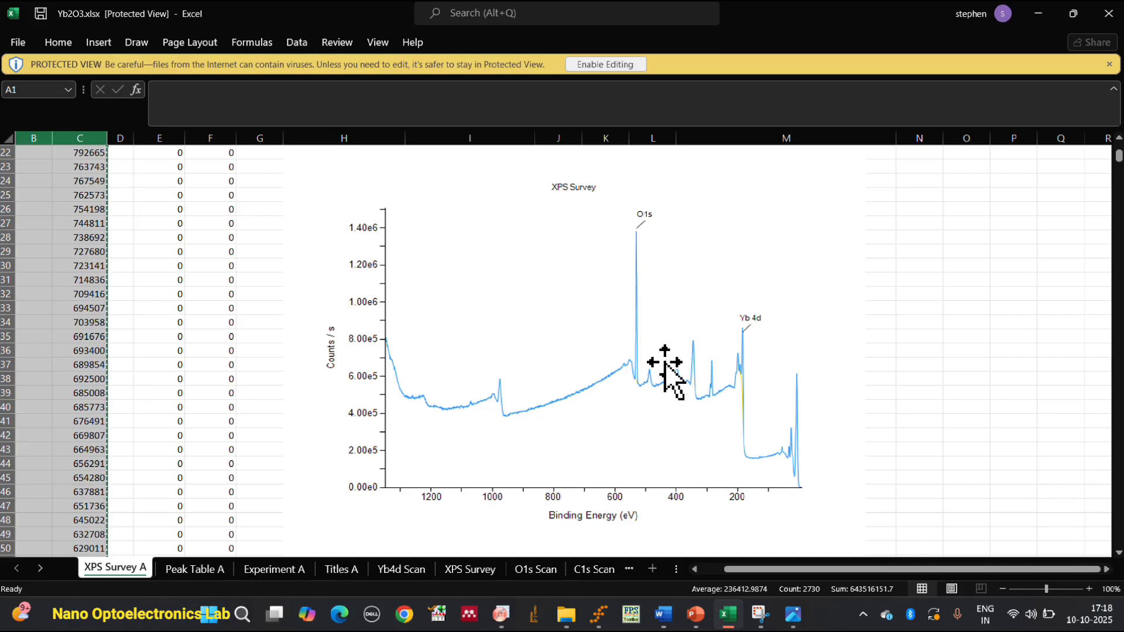
Check the peak list on the Peak Table A sheet and examine the spectrum chart on the Yb4d Scan sheet.
{"action": "left_click", "coordinate": [196, 569]}
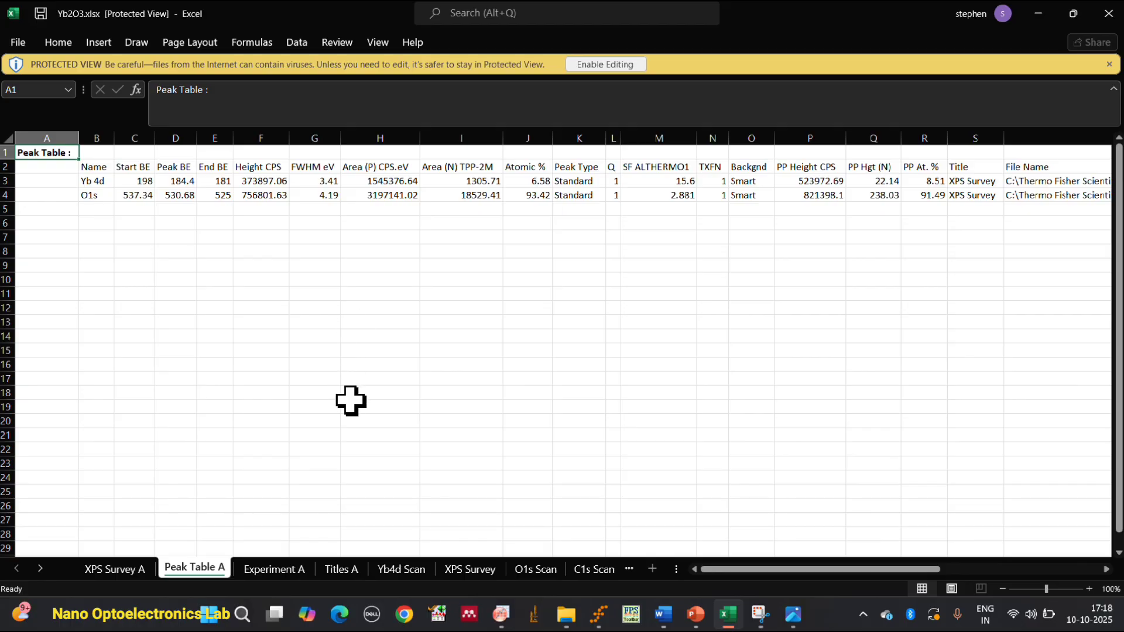
{"action": "left_click", "coordinate": [401, 568]}
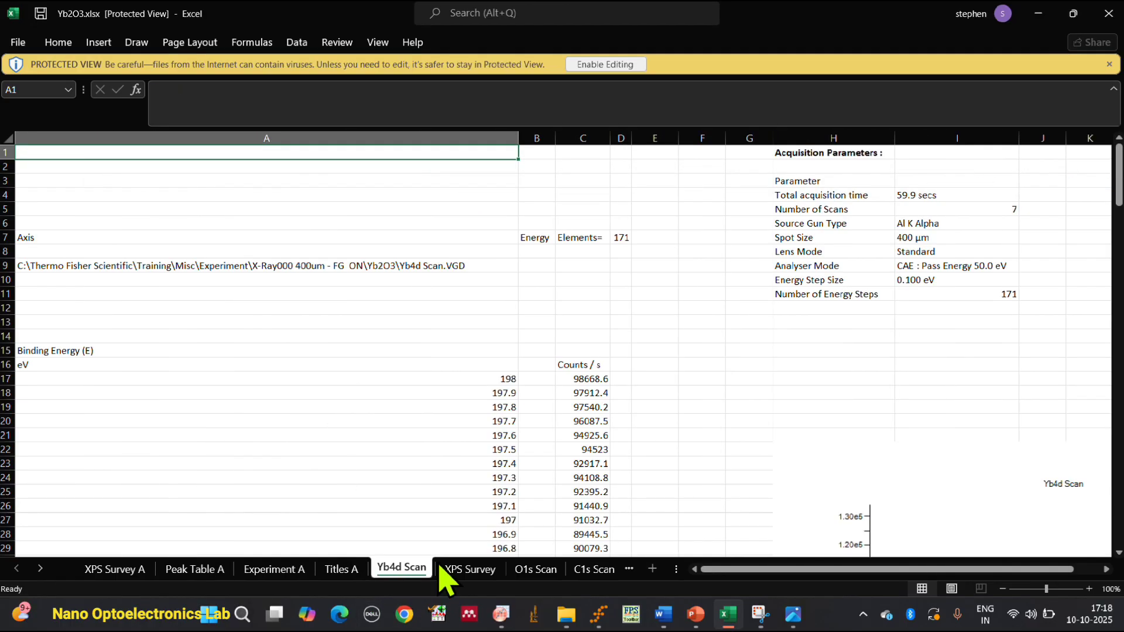
{"action": "scroll", "coordinate": [620, 478], "scroll_direction": "down", "scroll_amount": 5}
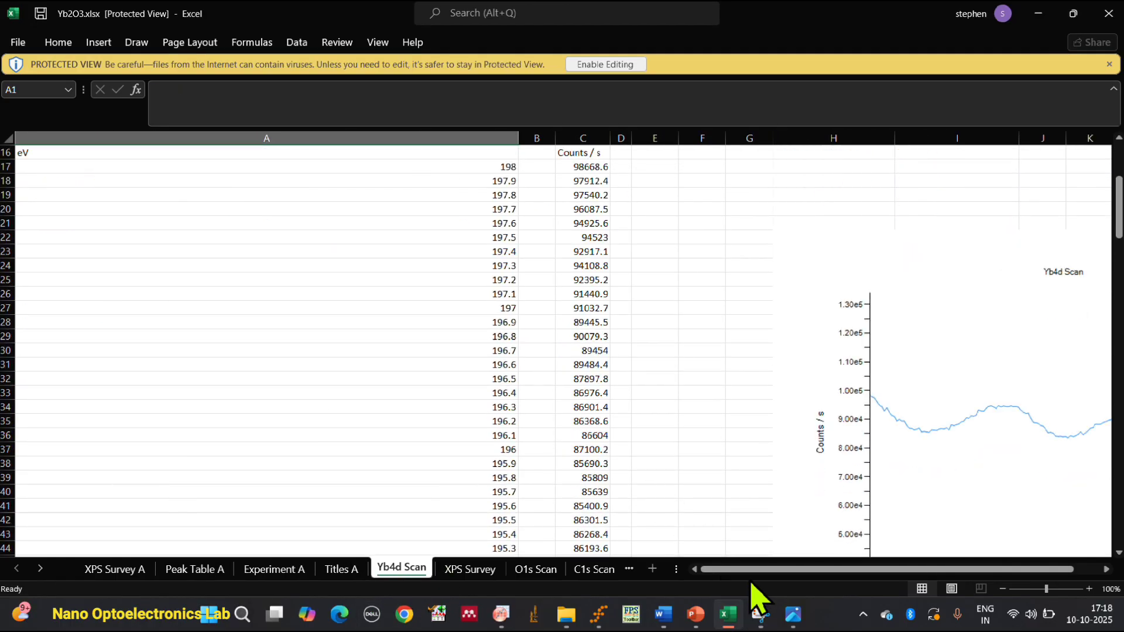
{"action": "left_click_drag", "start_coordinate": [752, 582], "coordinate": [897, 576]}
{"action": "scroll", "coordinate": [843, 469], "scroll_direction": "down", "scroll_amount": 2}
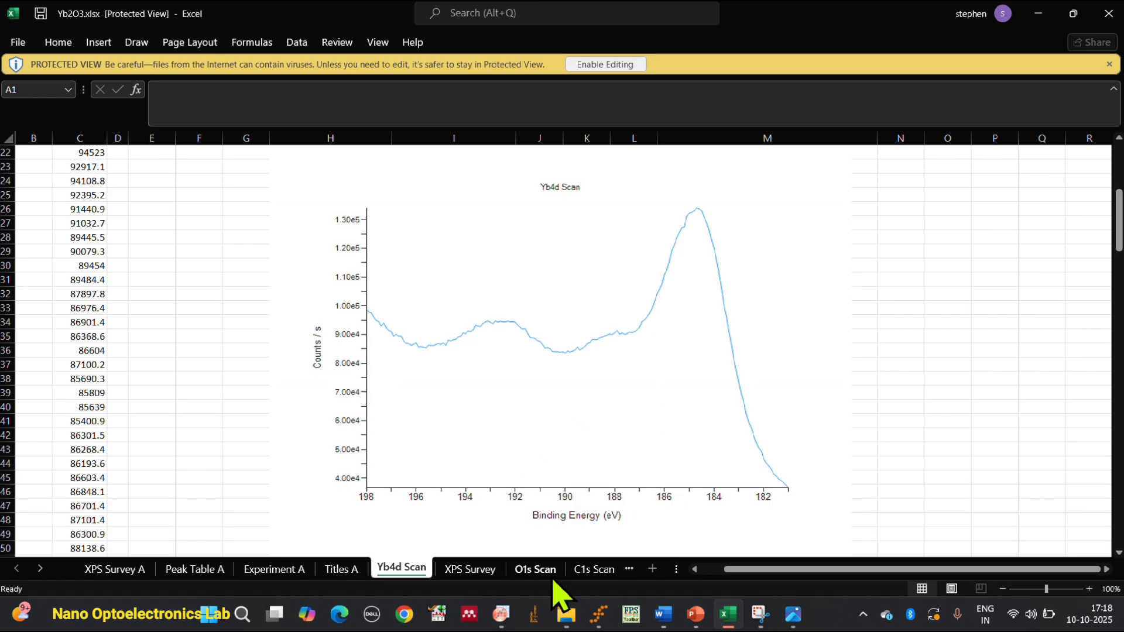
Examine the binding energy data and the spectrum chart on the O1s Scan sheet.
{"action": "left_click", "coordinate": [536, 569]}
{"action": "scroll", "coordinate": [754, 459], "scroll_direction": "down", "scroll_amount": 4}
{"action": "scroll", "coordinate": [640, 411], "scroll_direction": "down", "scroll_amount": 1}
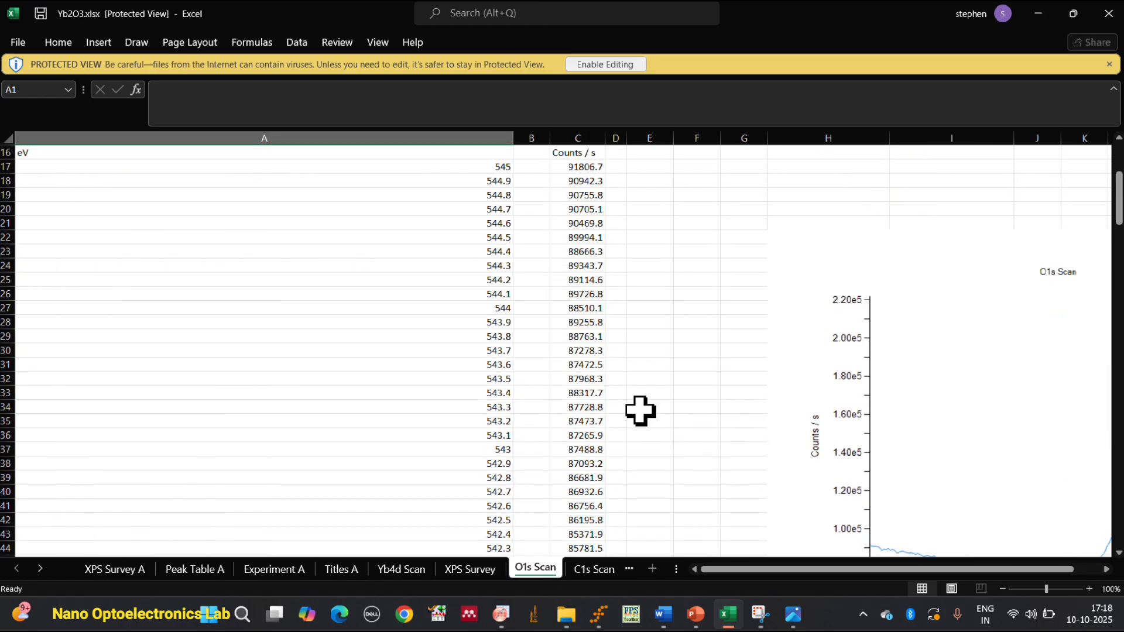
{"action": "scroll", "coordinate": [779, 568], "scroll_direction": "right", "scroll_amount": 2}
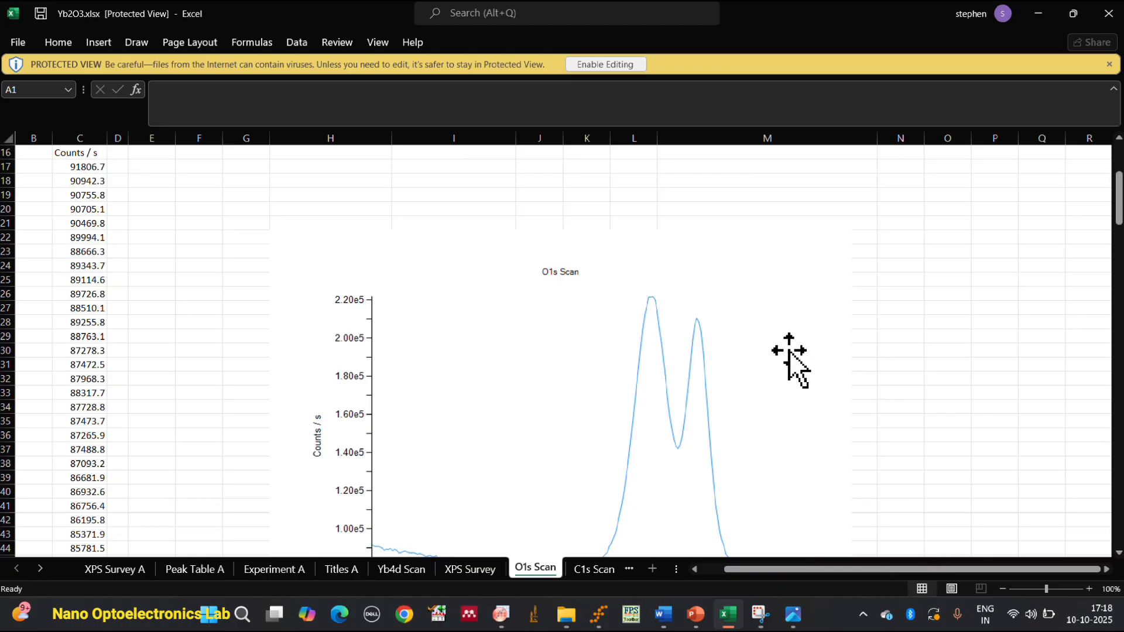
{"action": "scroll", "coordinate": [787, 360], "scroll_direction": "down", "scroll_amount": 3}
{"action": "scroll", "coordinate": [784, 369], "scroll_direction": "up", "scroll_amount": 2}
{"action": "scroll", "coordinate": [778, 376], "scroll_direction": "down", "scroll_amount": 2}
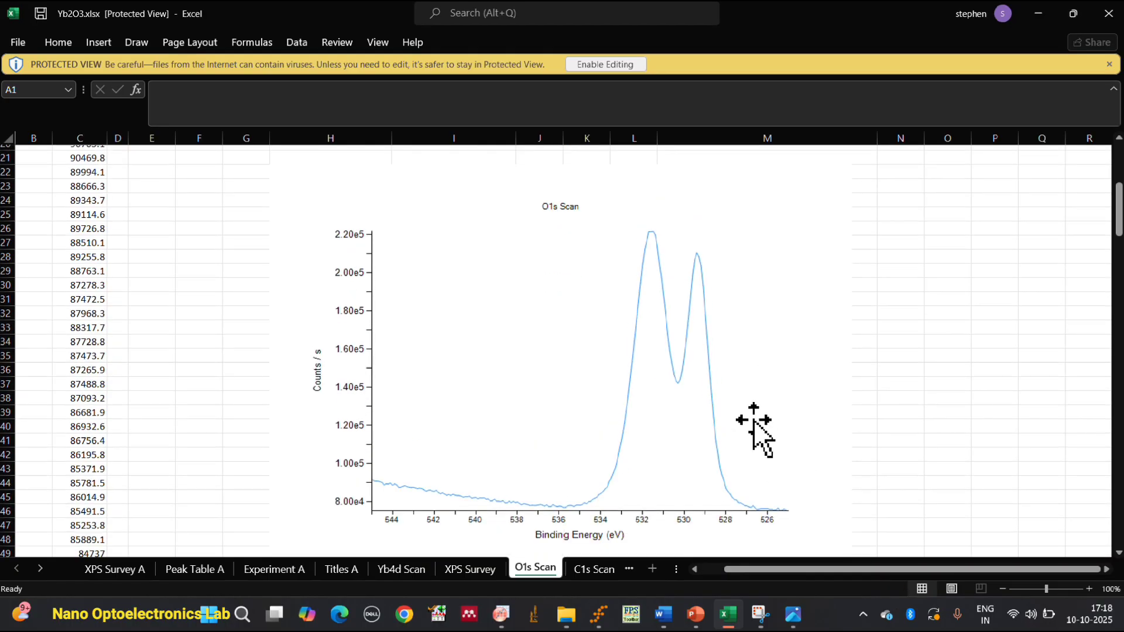
Examine the binding energy data, acquisition parameters and spectrum chart on the C1s Scan sheet.
{"action": "left_click", "coordinate": [597, 569]}
{"action": "scroll", "coordinate": [660, 500], "scroll_direction": "down", "scroll_amount": 1}
{"action": "scroll", "coordinate": [747, 512], "scroll_direction": "down", "scroll_amount": 4}
{"action": "scroll", "coordinate": [663, 287], "scroll_direction": "up", "scroll_amount": 2}
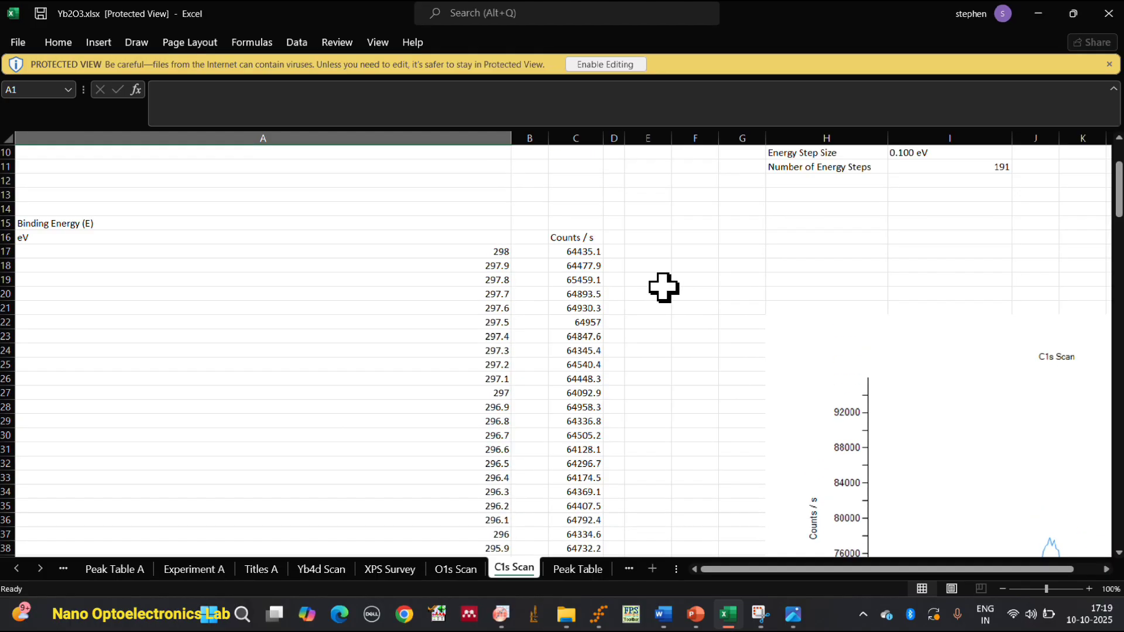
{"action": "scroll", "coordinate": [610, 252], "scroll_direction": "up", "scroll_amount": 3}
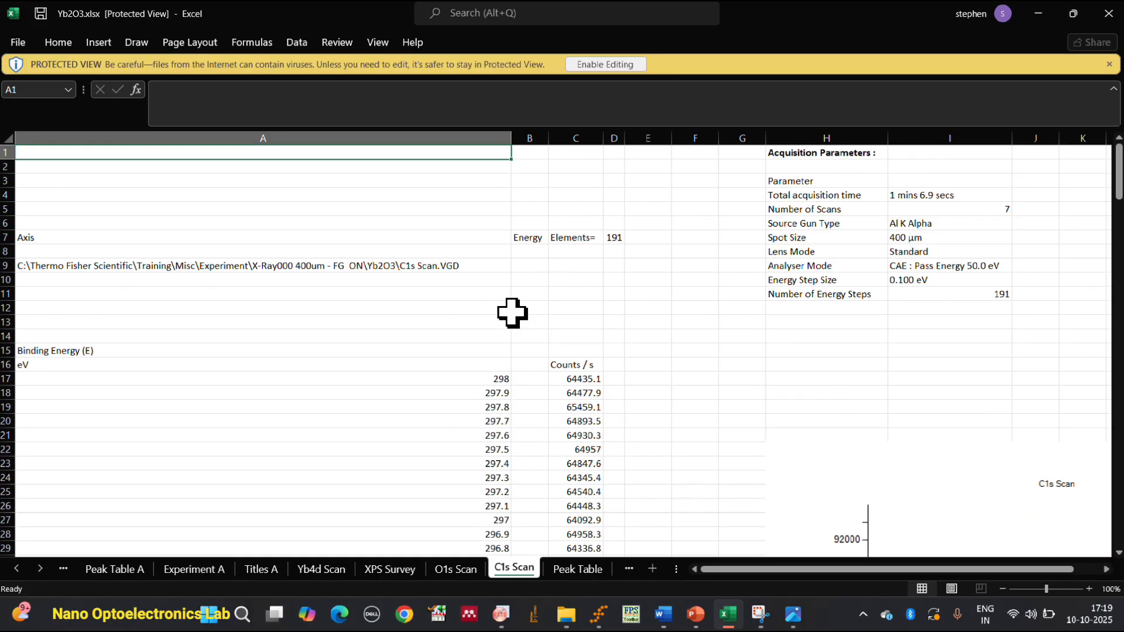
{"action": "scroll", "coordinate": [621, 363], "scroll_direction": "down", "scroll_amount": 4}
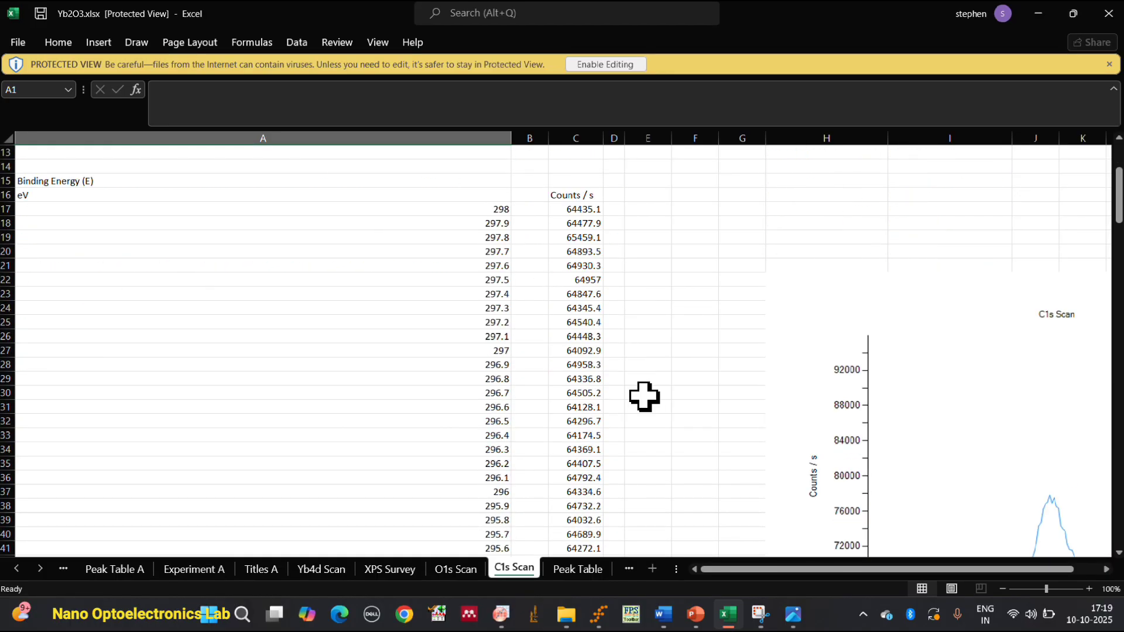
{"action": "left_click_drag", "start_coordinate": [835, 572], "coordinate": [995, 606]}
{"action": "scroll", "coordinate": [785, 291], "scroll_direction": "down", "scroll_amount": 5}
{"action": "scroll", "coordinate": [785, 285], "scroll_direction": "up", "scroll_amount": 2}
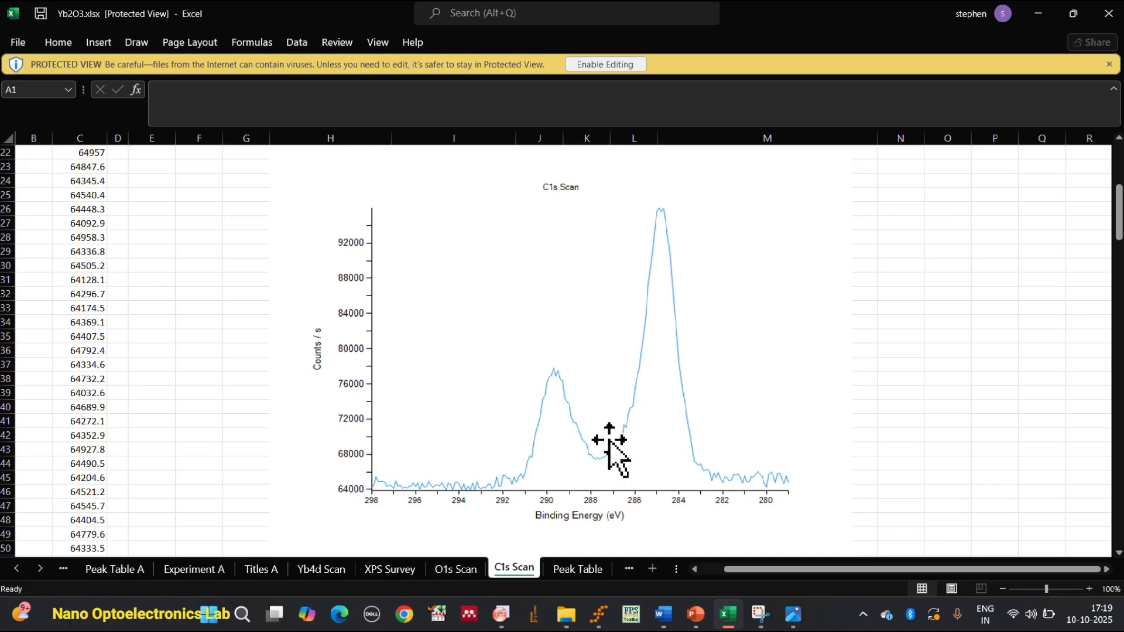
Compare the XPS Survey A chart with the OriginPro graph and the labelled Yb2O3survey.jpg, and return to the Excel workbook.
{"action": "left_click", "coordinate": [331, 571]}
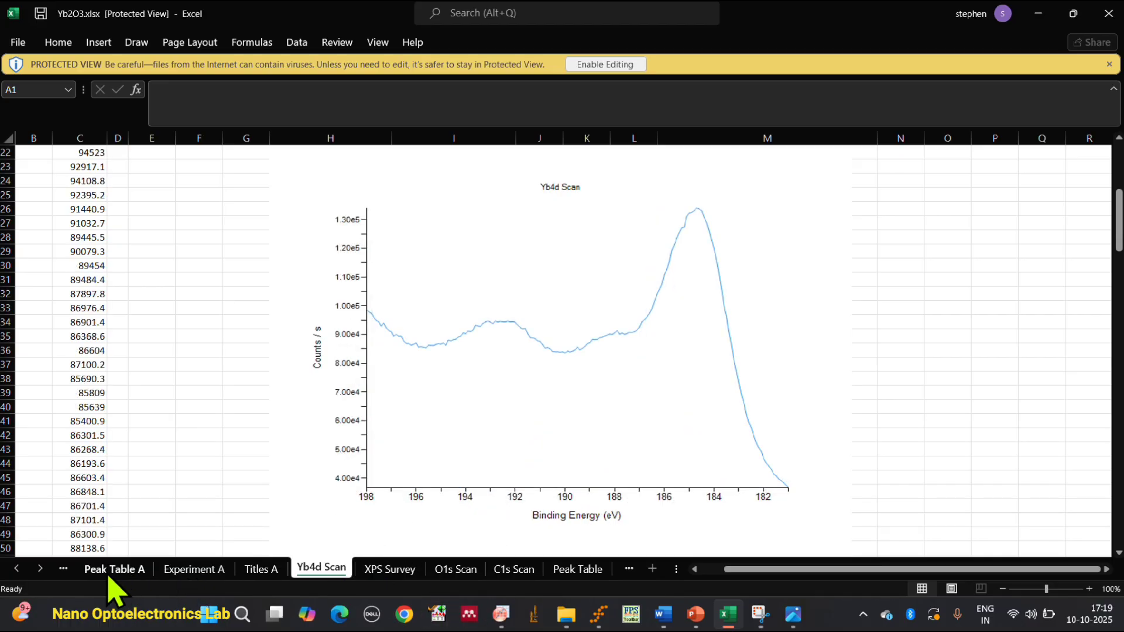
{"action": "left_click", "coordinate": [16, 569]}
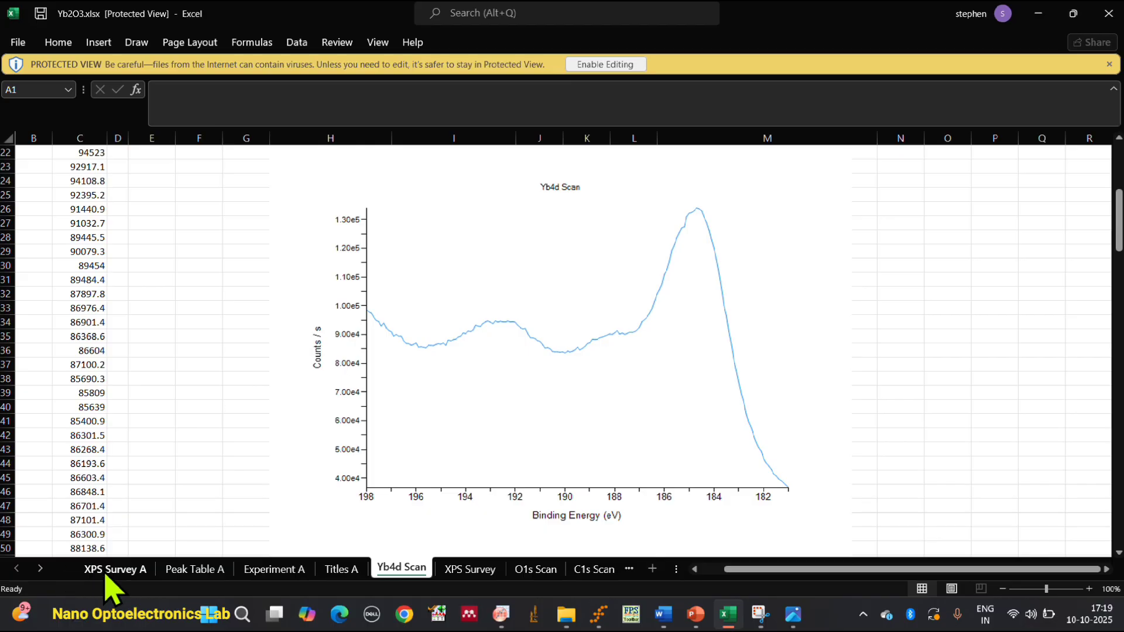
{"action": "left_click", "coordinate": [112, 569]}
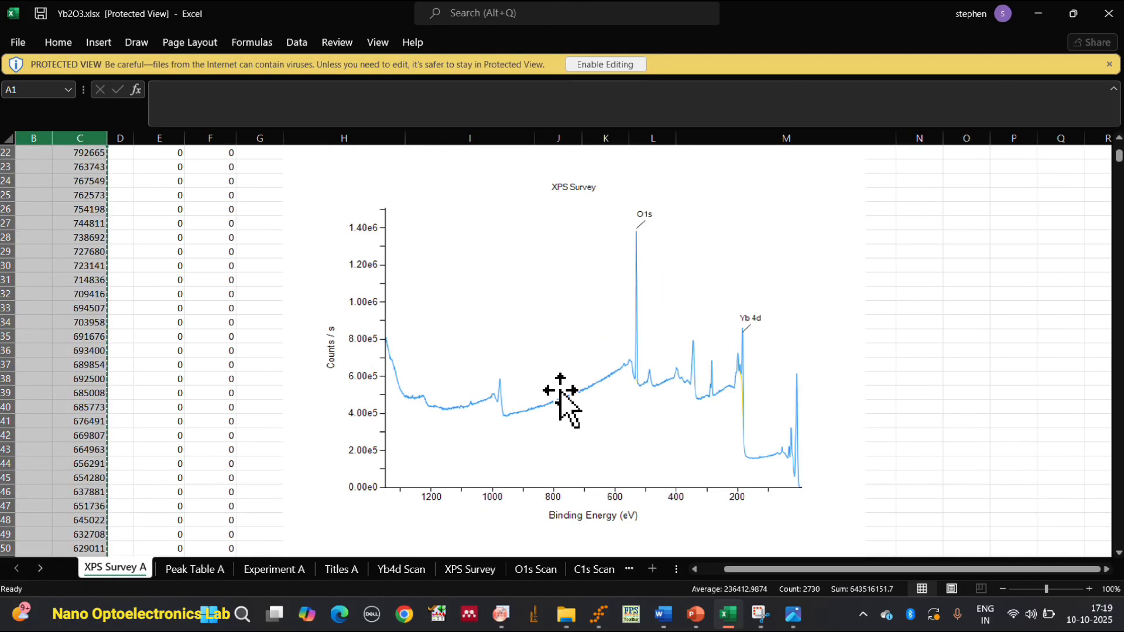
{"action": "left_click", "coordinate": [502, 612]}
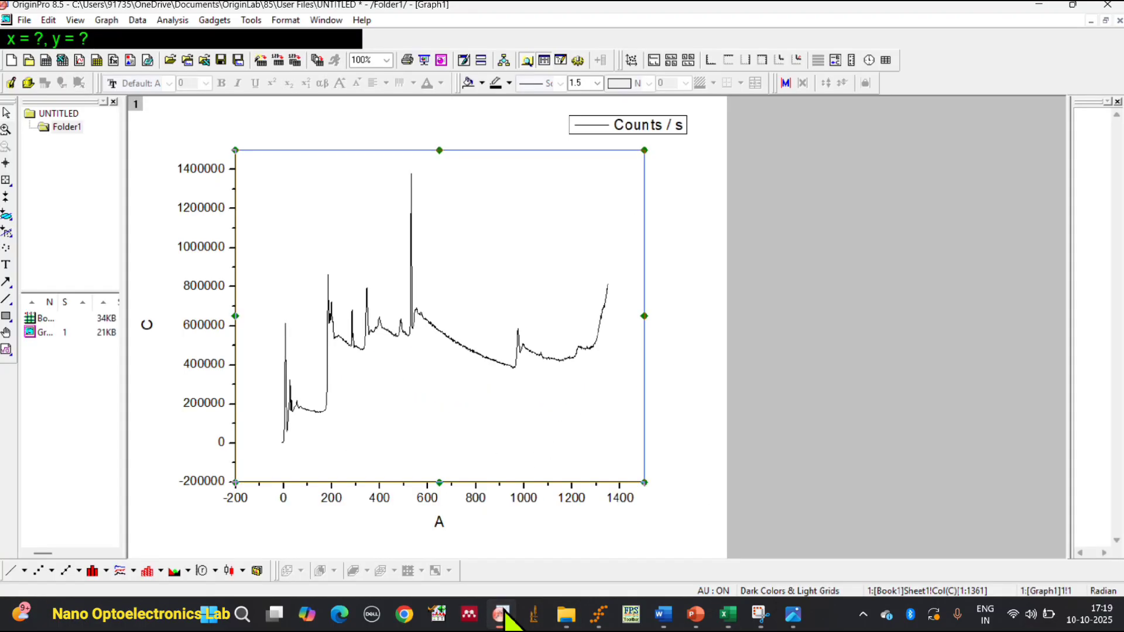
{"action": "left_click", "coordinate": [792, 613]}
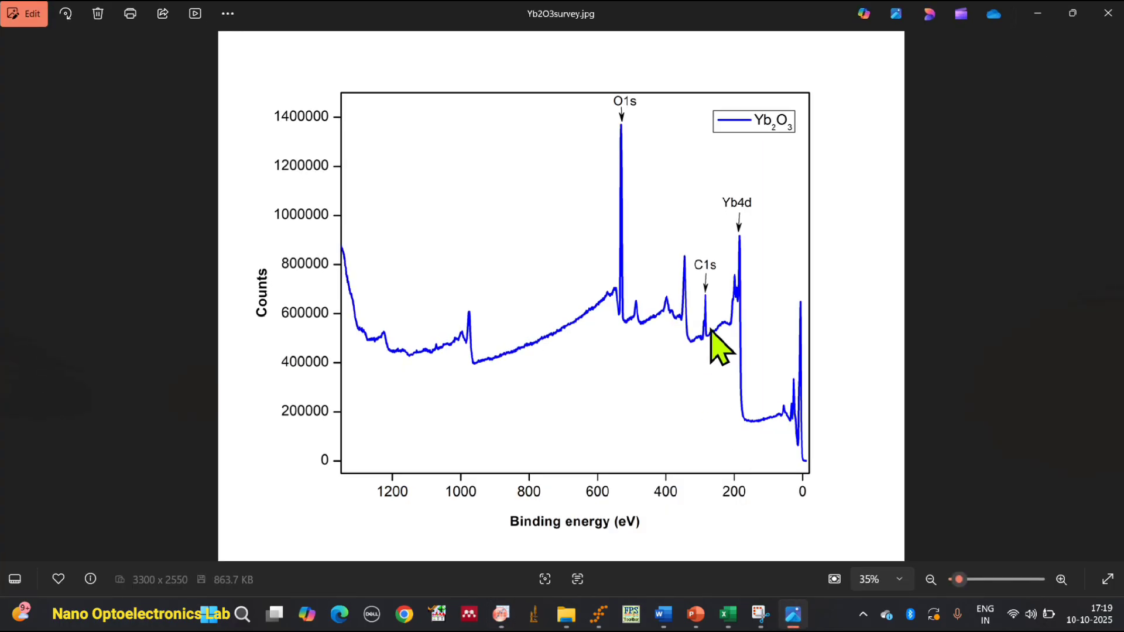
{"action": "left_click", "coordinate": [1037, 13]}
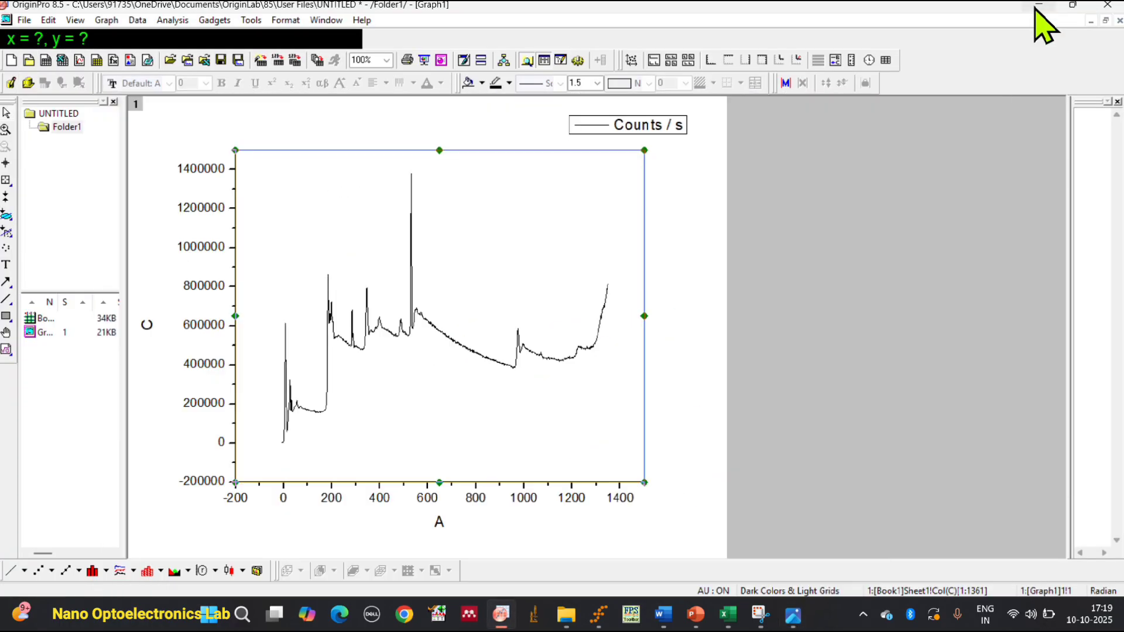
{"action": "left_click", "coordinate": [716, 623]}
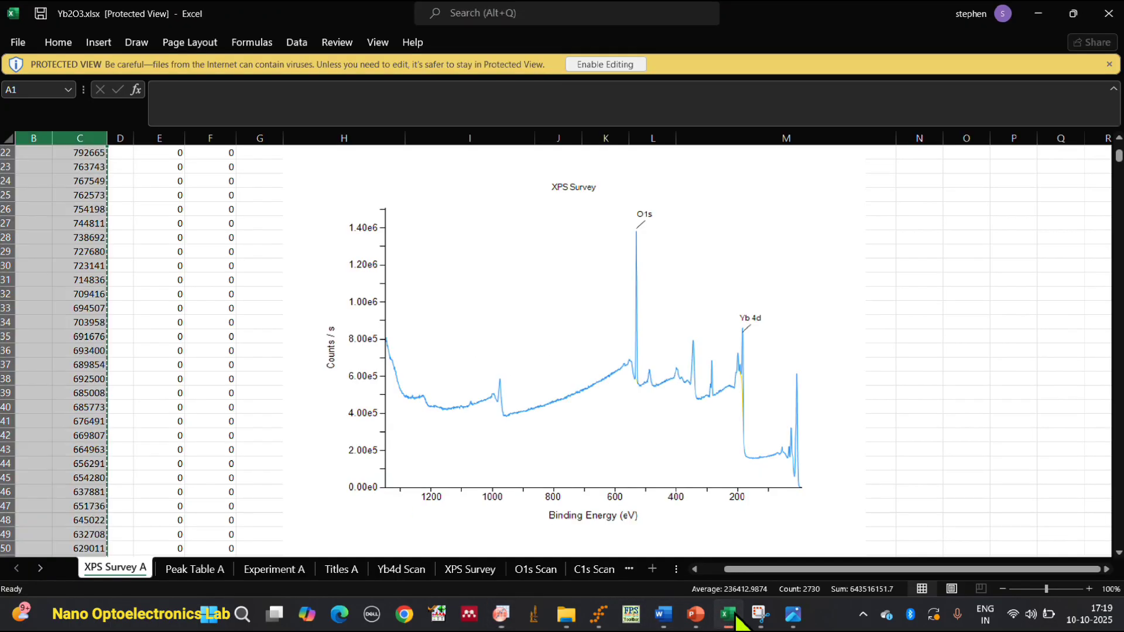
Open the Yb4d Scan sheet at the beginning of its binding energy and counts columns.
{"action": "left_click", "coordinate": [403, 568]}
{"action": "scroll", "coordinate": [517, 451], "scroll_direction": "up", "scroll_amount": 7}
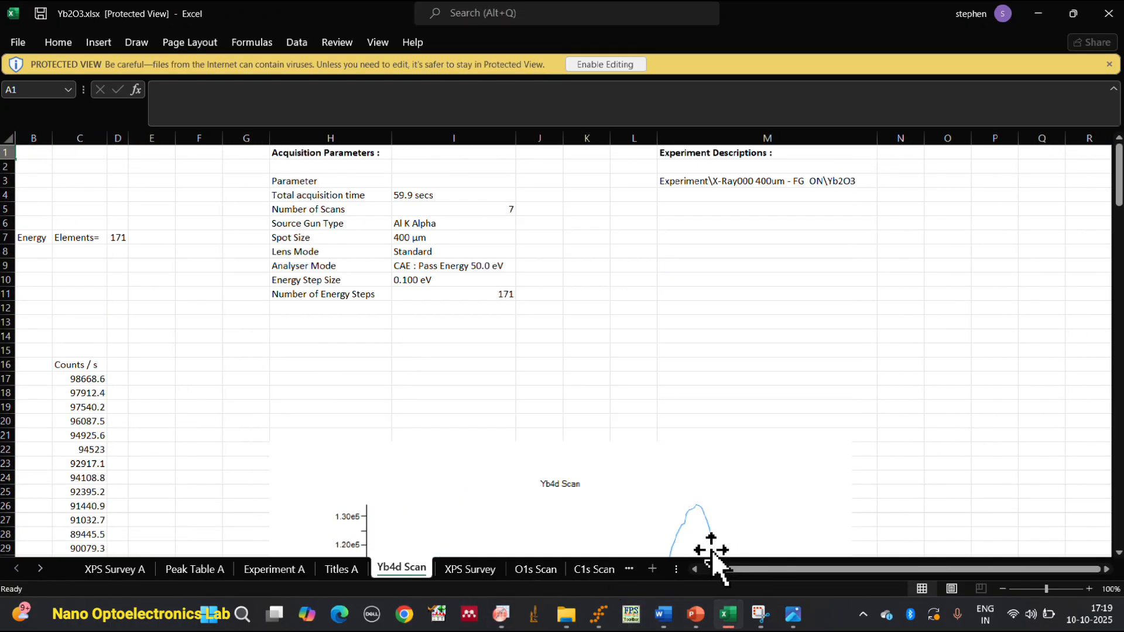
{"action": "left_click_drag", "start_coordinate": [769, 569], "coordinate": [731, 579]}
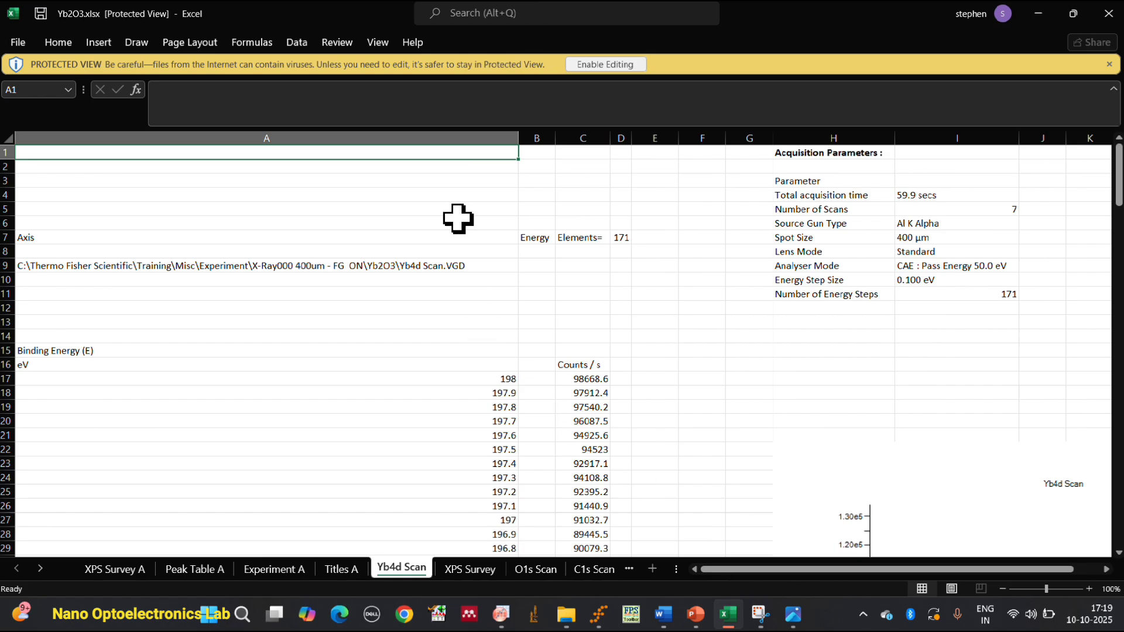
{"action": "left_click", "coordinate": [457, 138]}
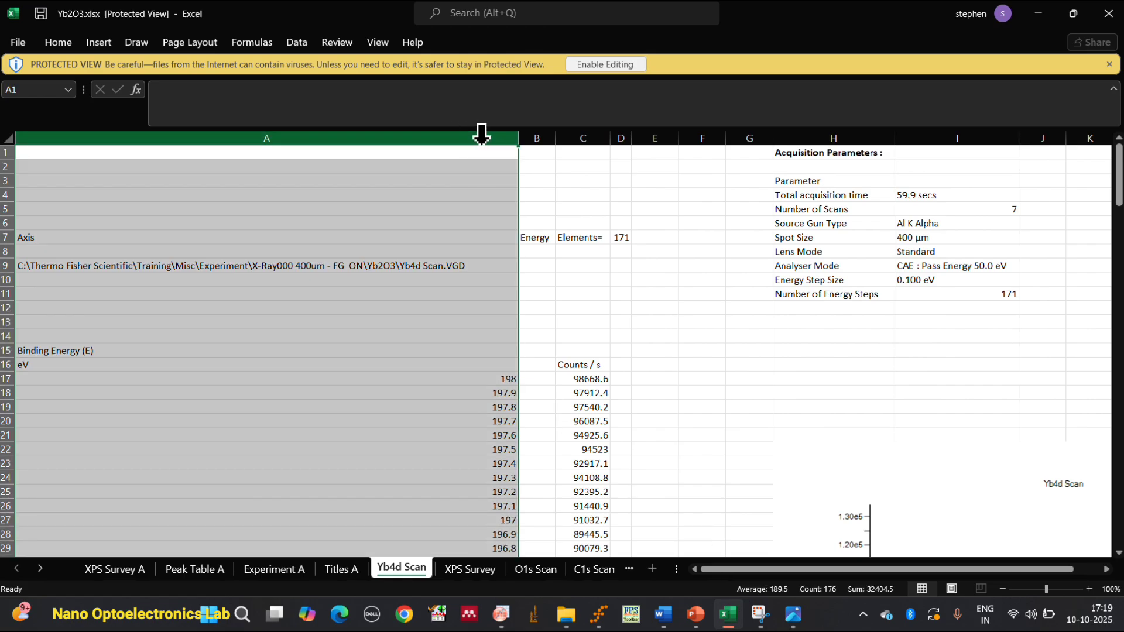
{"action": "left_click", "coordinate": [469, 153]}
{"action": "left_click_drag", "start_coordinate": [496, 134], "coordinate": [579, 134]}
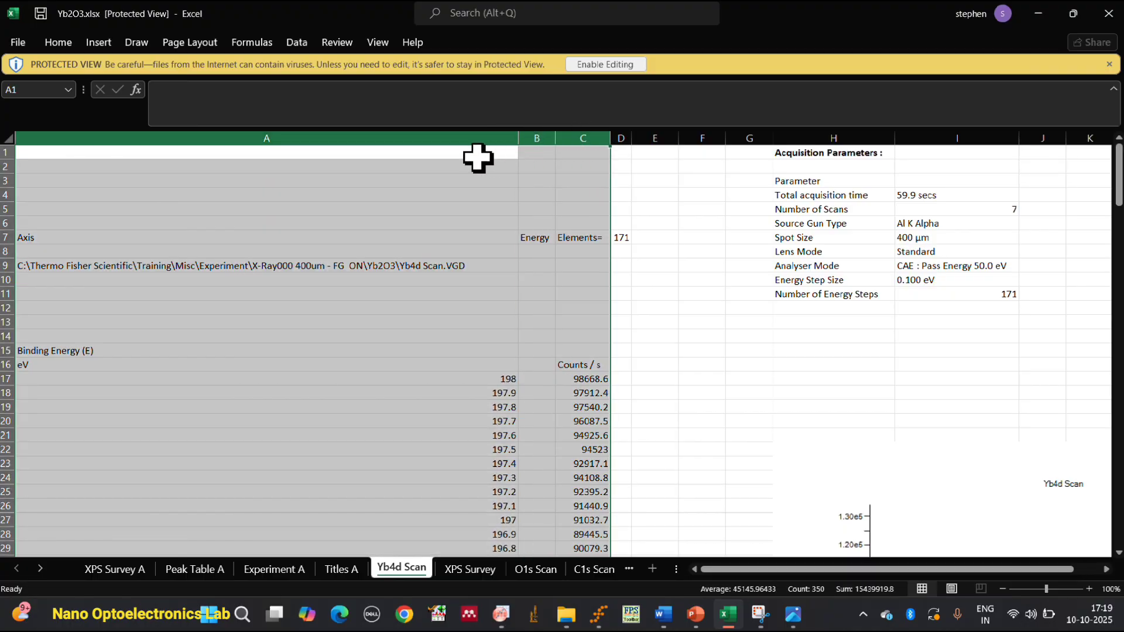
Copy the Yb4d binding energy and counts data in cells A17 to C187.
{"action": "left_click", "coordinate": [500, 379]}
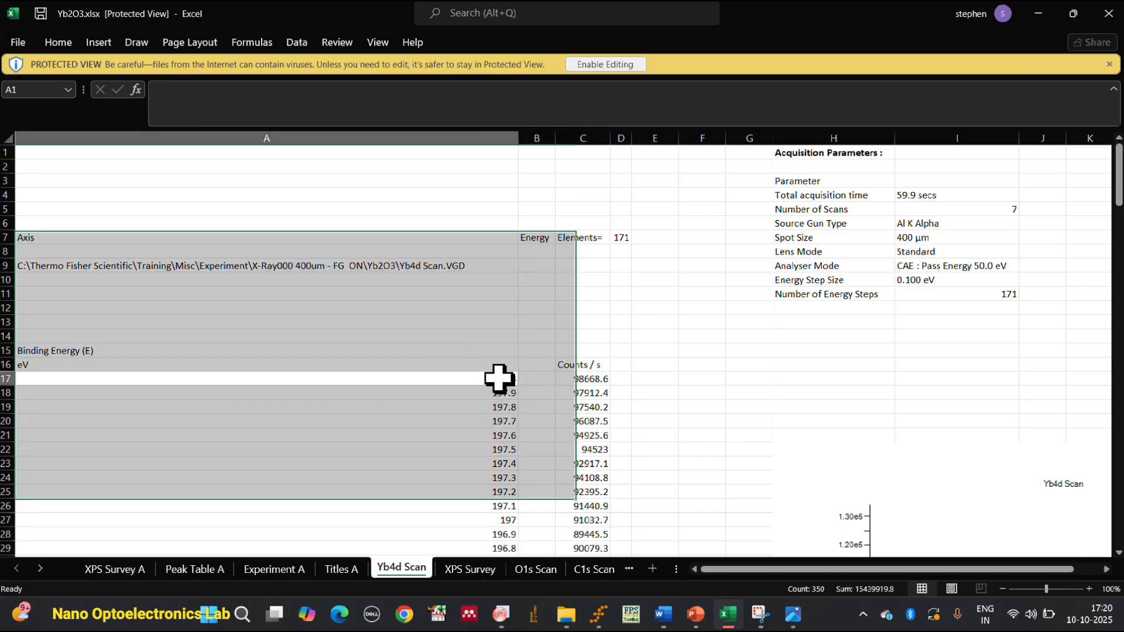
{"action": "key", "text": "shift+Right"}
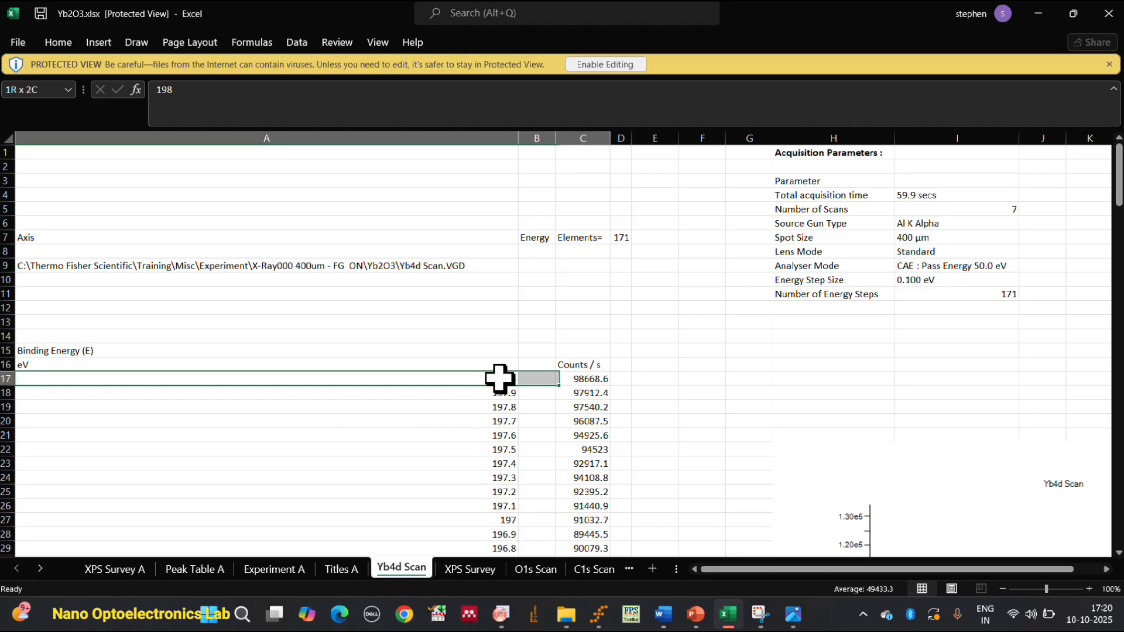
{"action": "key", "text": "ctrl+shift+Down"}
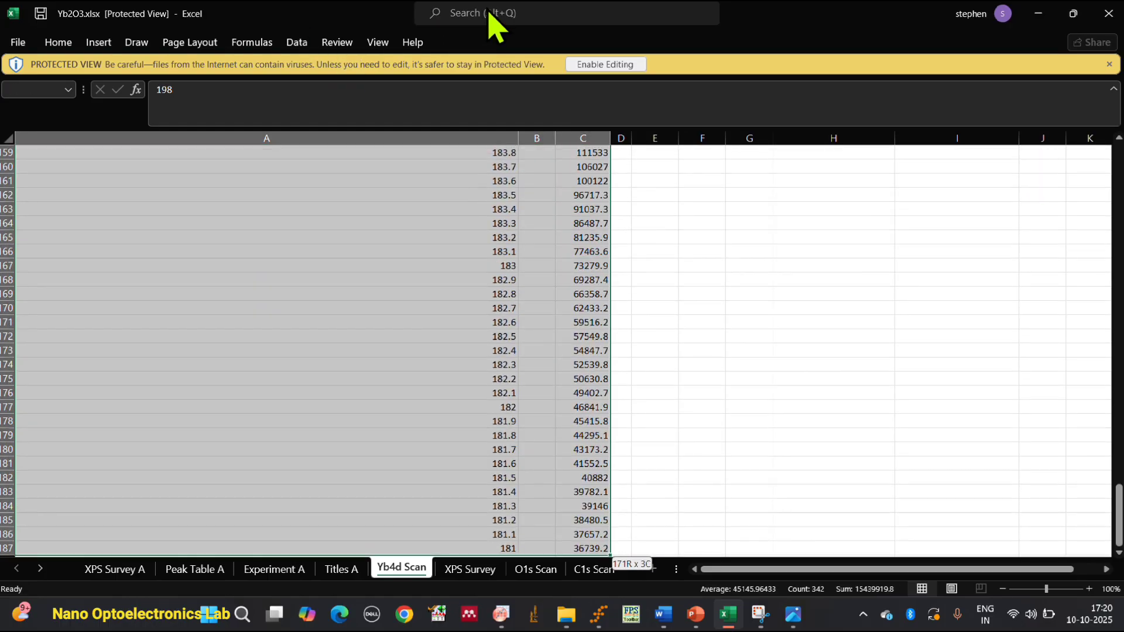
{"action": "right_click", "coordinate": [354, 206]}
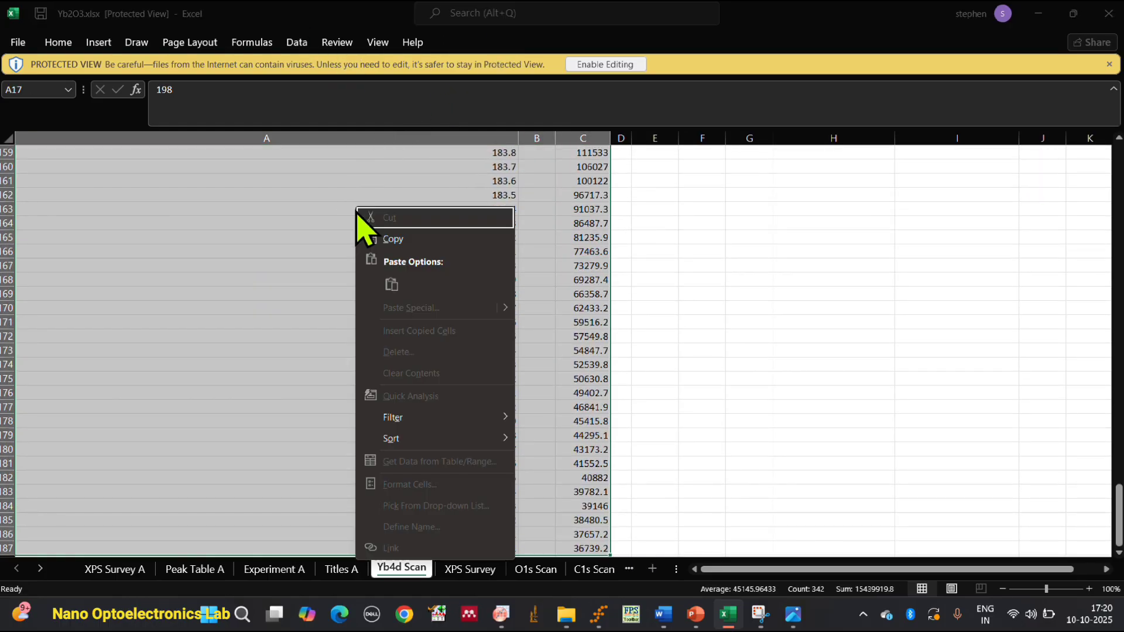
{"action": "left_click", "coordinate": [399, 244]}
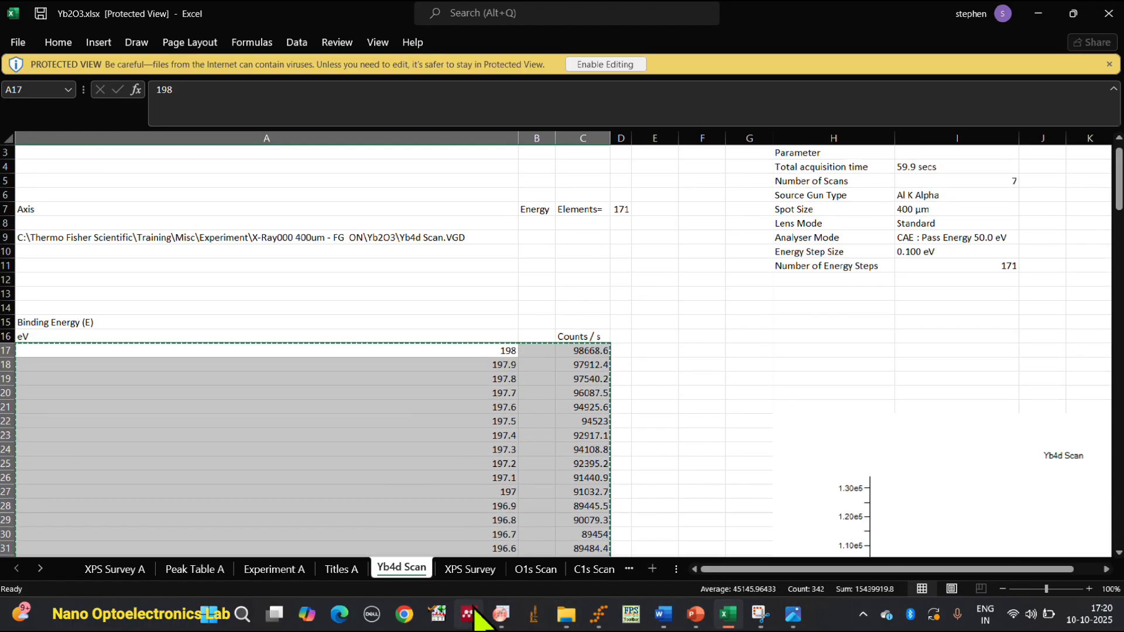
Switch to OriginPro and add a new project folder with an empty workbook alongside Folder1.
{"action": "left_click", "coordinate": [500, 614]}
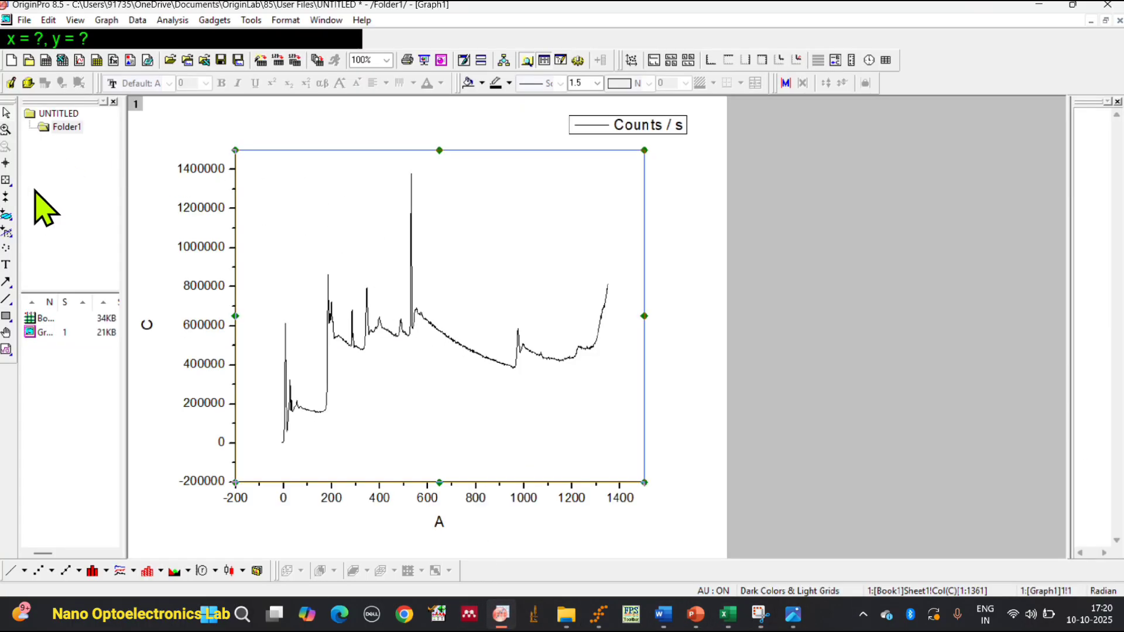
{"action": "left_click", "coordinate": [30, 114]}
{"action": "left_click", "coordinate": [61, 127]}
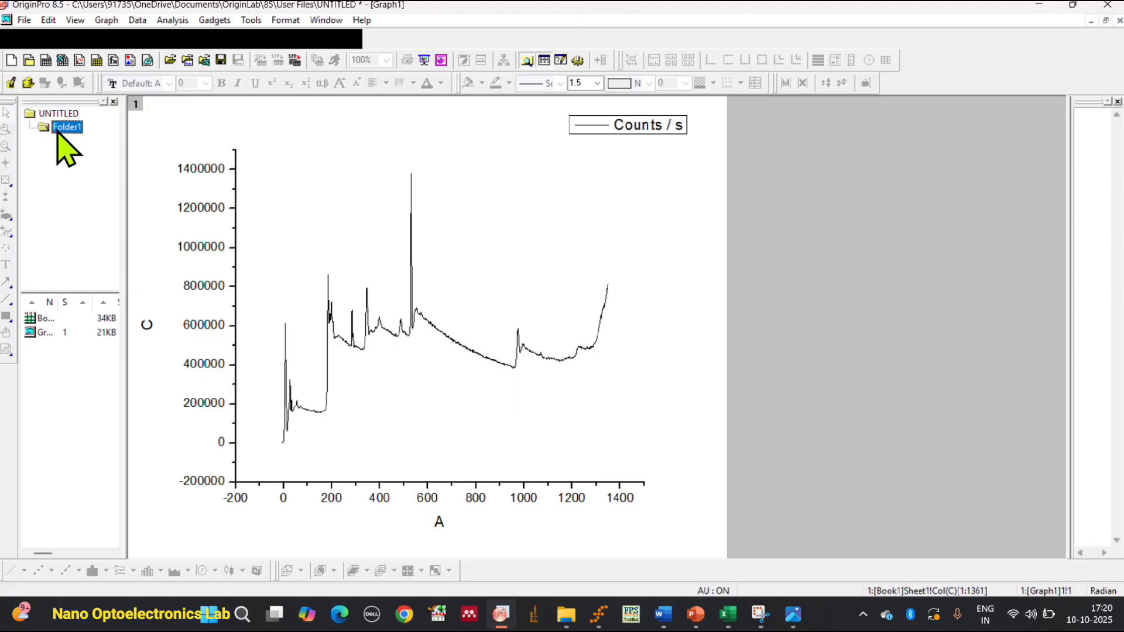
{"action": "left_click", "coordinate": [29, 60]}
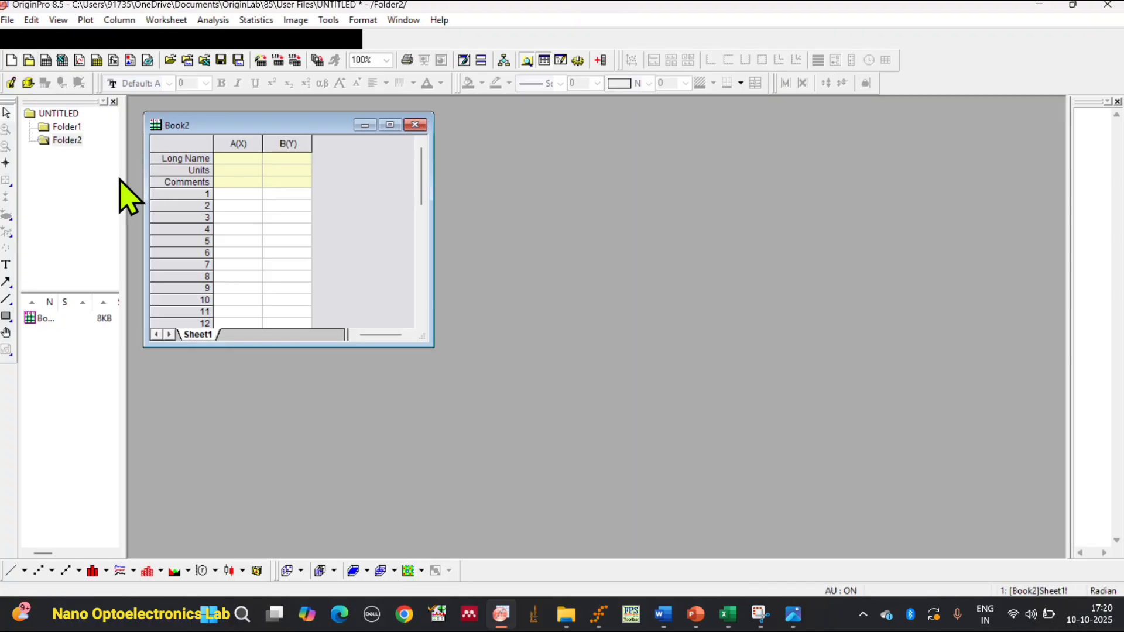
Paste the copied Yb4d data into the empty workbook, starting at the Comments cell of column A.
{"action": "right_click", "coordinate": [233, 180]}
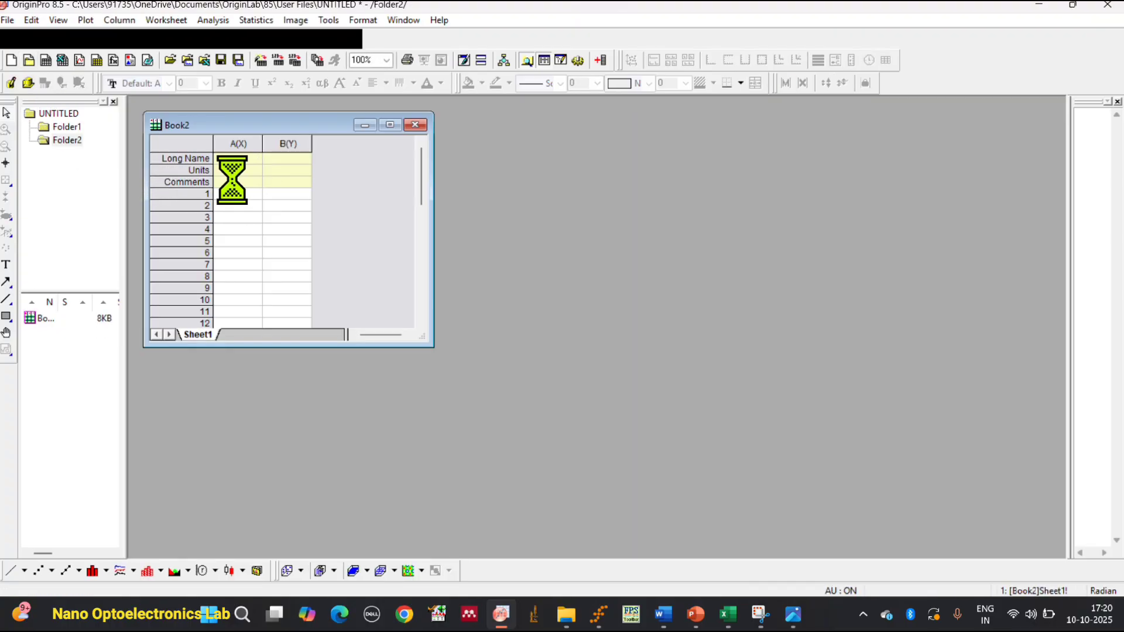
{"action": "left_click", "coordinate": [222, 174]}
{"action": "left_click", "coordinate": [228, 182]}
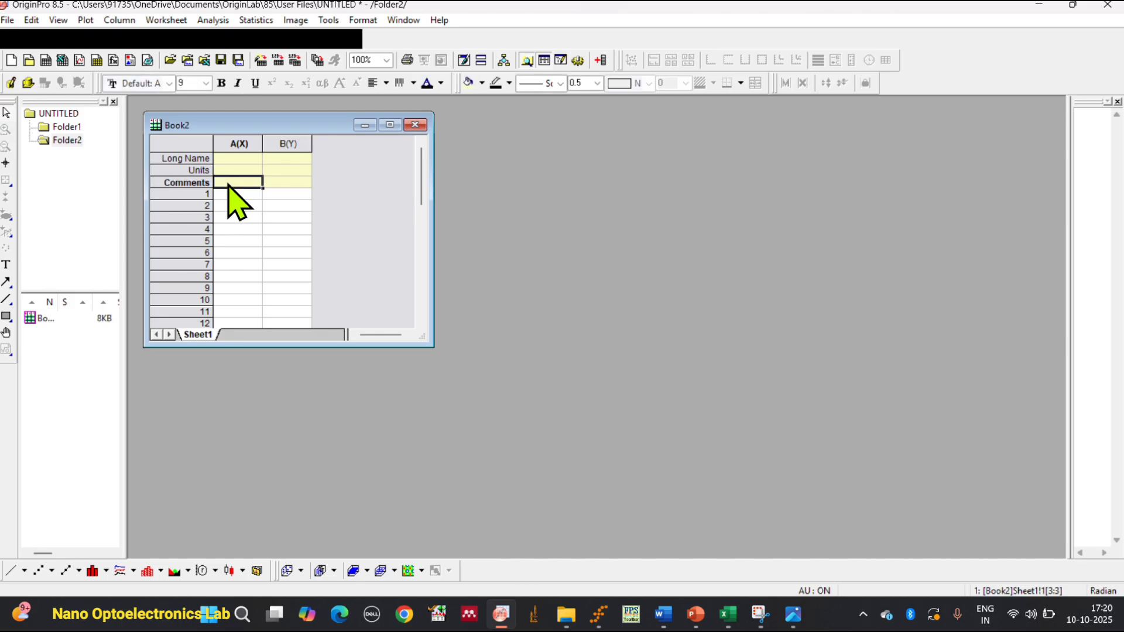
{"action": "right_click", "coordinate": [228, 183]}
{"action": "left_click", "coordinate": [290, 305]}
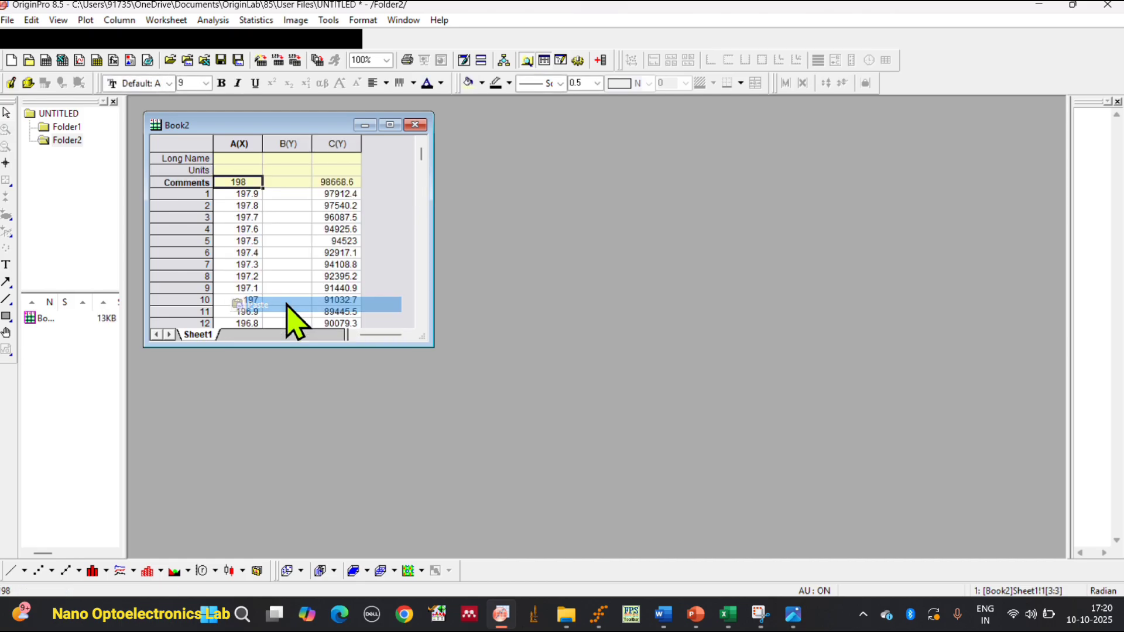
Delete the empty column B between the Yb4d binding energy and counts columns.
{"action": "left_click", "coordinate": [240, 140]}
{"action": "left_click", "coordinate": [289, 143]}
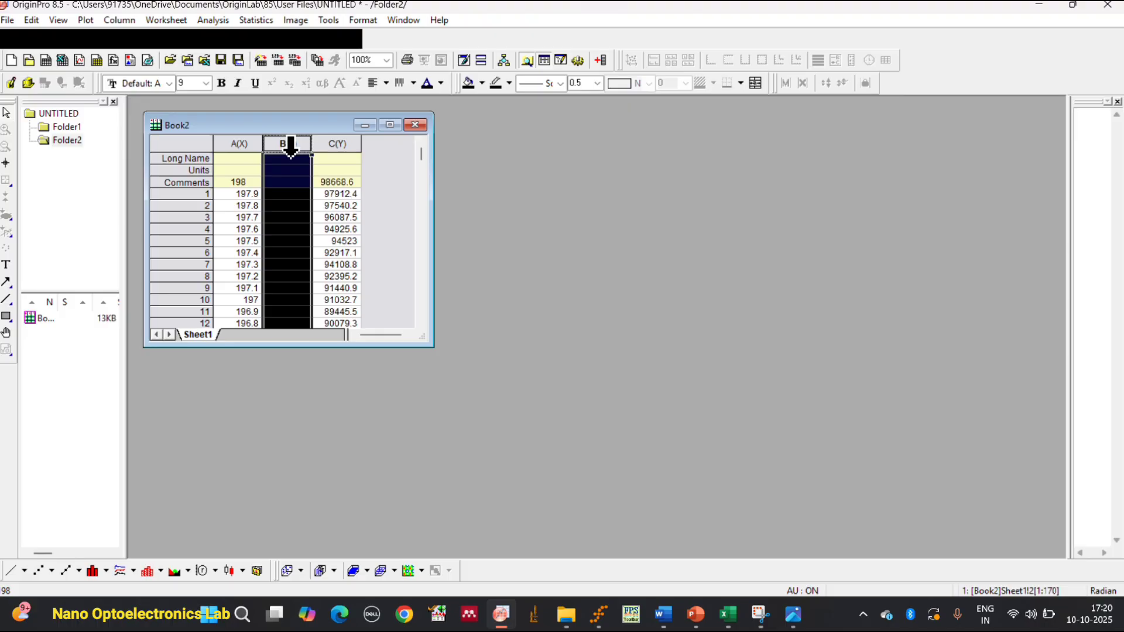
{"action": "right_click", "coordinate": [290, 146]}
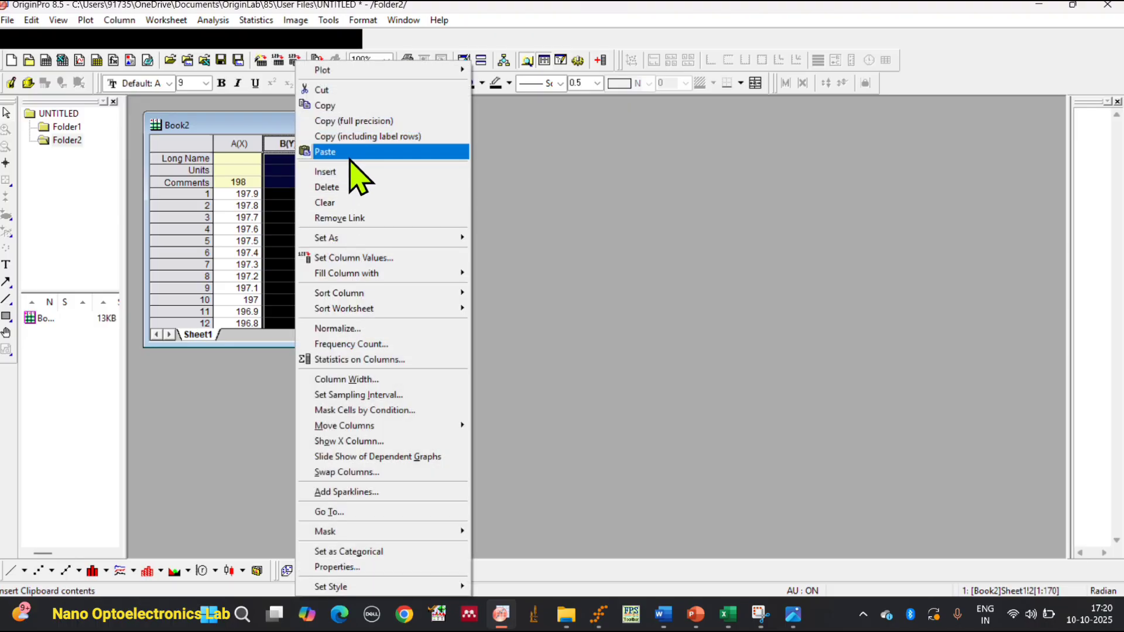
{"action": "left_click", "coordinate": [350, 184]}
Plot the Yb4d counts in column C against the binding energy in column A as a line graph.
{"action": "left_click", "coordinate": [243, 143]}
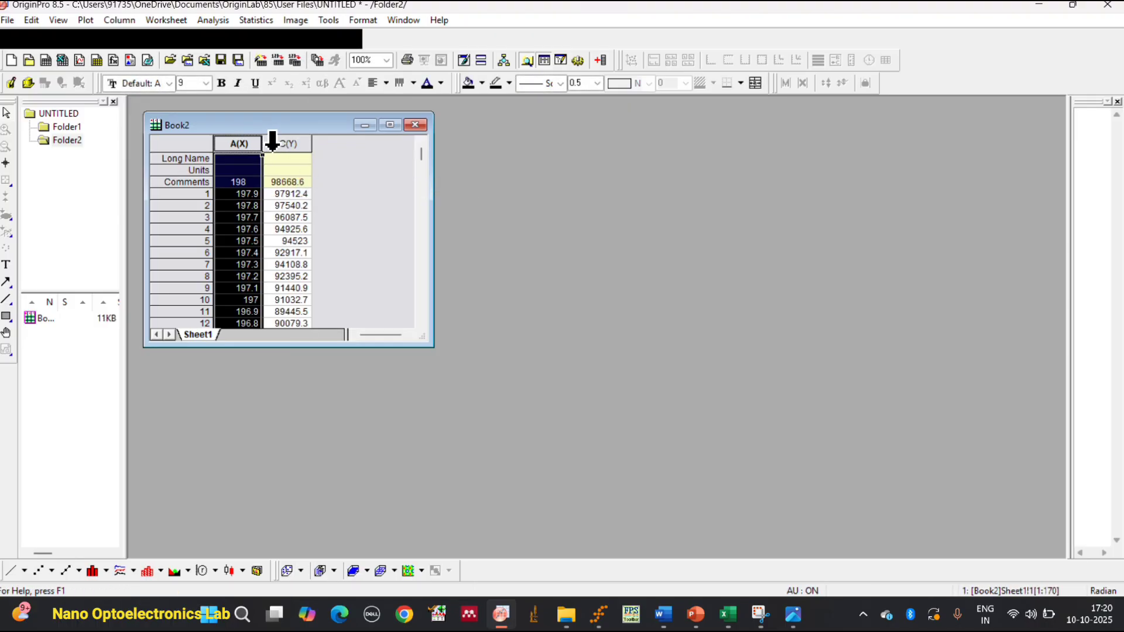
{"action": "left_click_drag", "start_coordinate": [250, 143], "coordinate": [280, 139]}
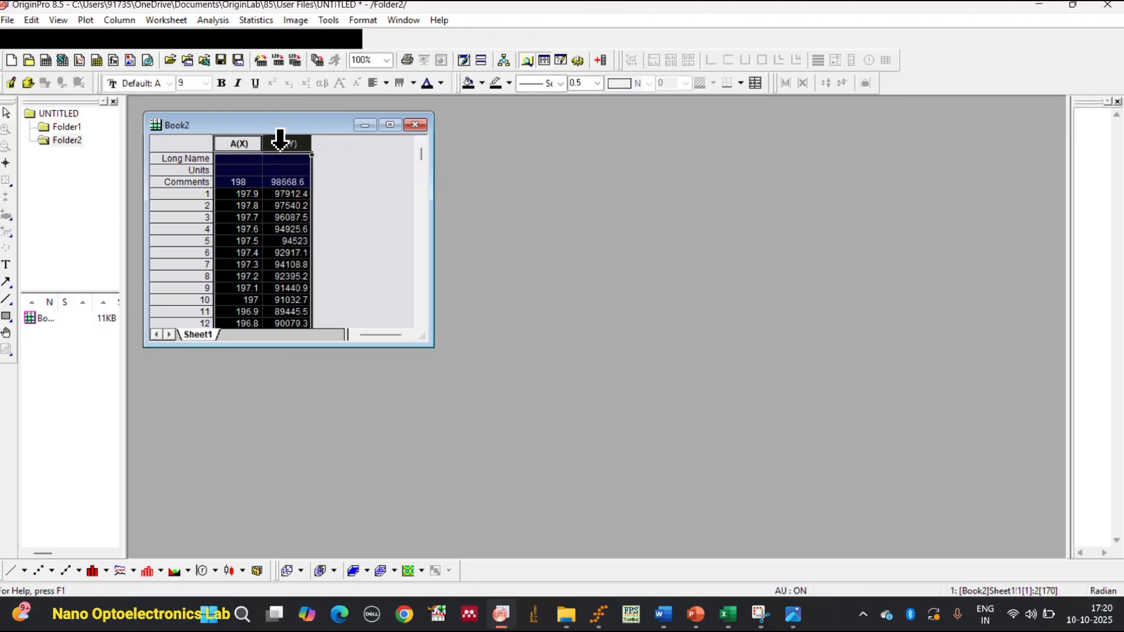
{"action": "left_click", "coordinate": [16, 571]}
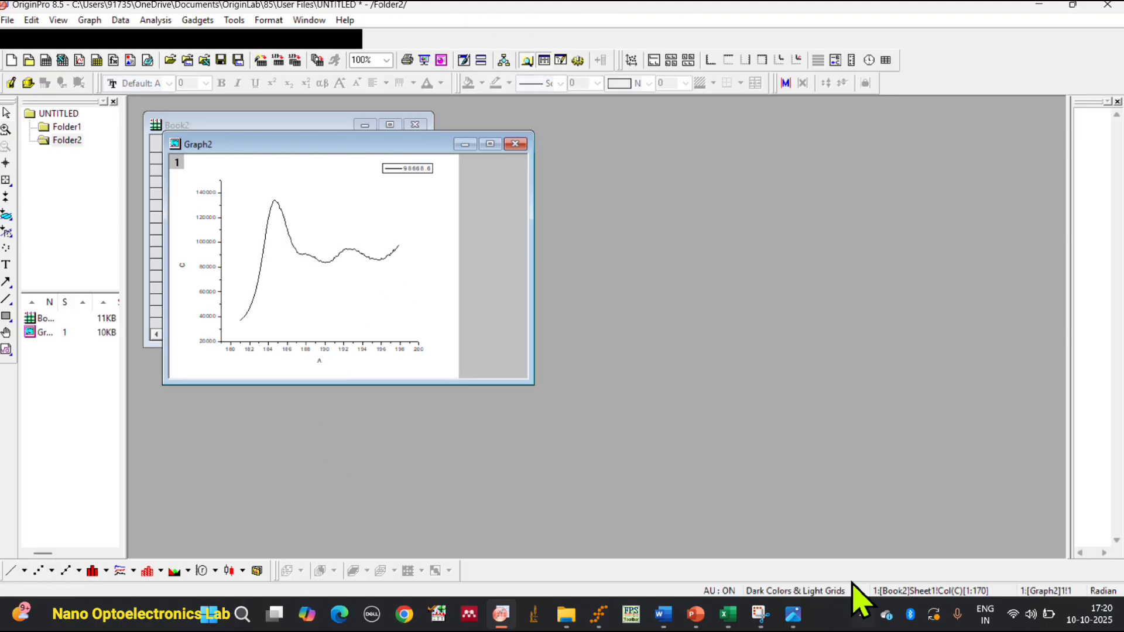
Compare the Yb4d Scan chart in the Excel workbook with the Yb4d line graph in OriginPro.
{"action": "left_click", "coordinate": [727, 613]}
{"action": "scroll", "coordinate": [737, 507], "scroll_direction": "down", "scroll_amount": 5}
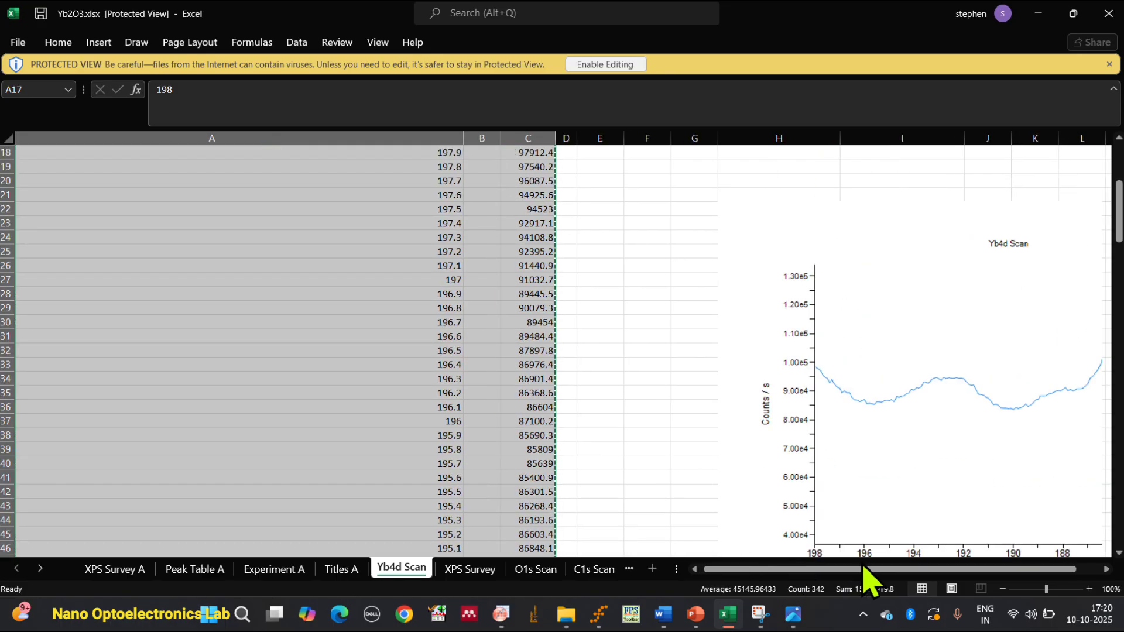
{"action": "scroll", "coordinate": [865, 577], "scroll_direction": "right", "scroll_amount": 2}
{"action": "scroll", "coordinate": [808, 441], "scroll_direction": "down", "scroll_amount": 1}
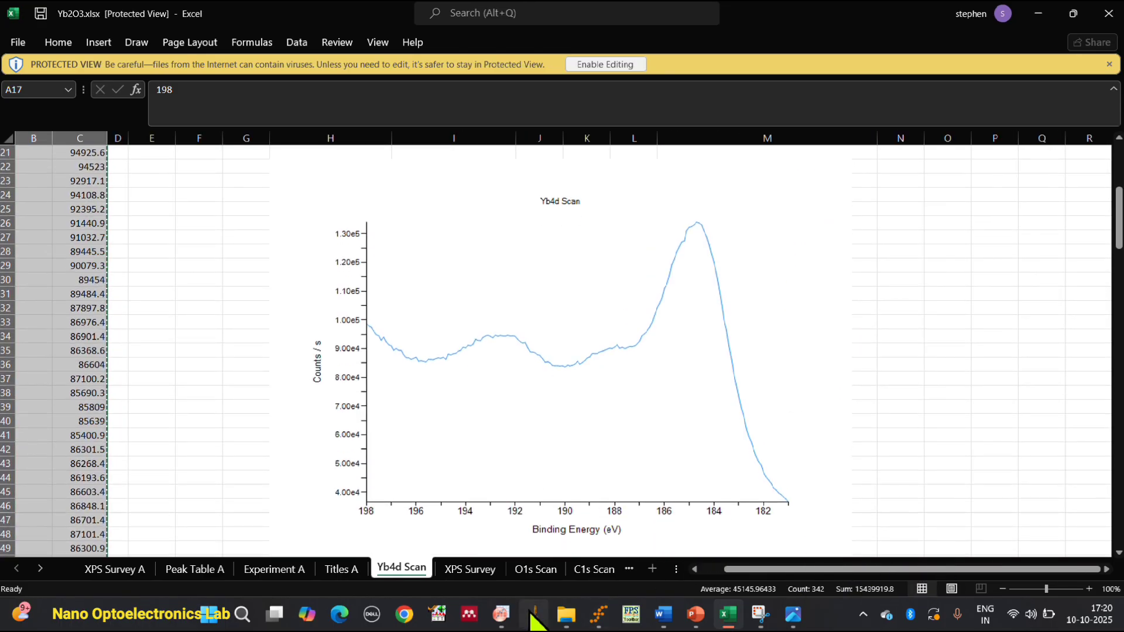
{"action": "left_click", "coordinate": [501, 614]}
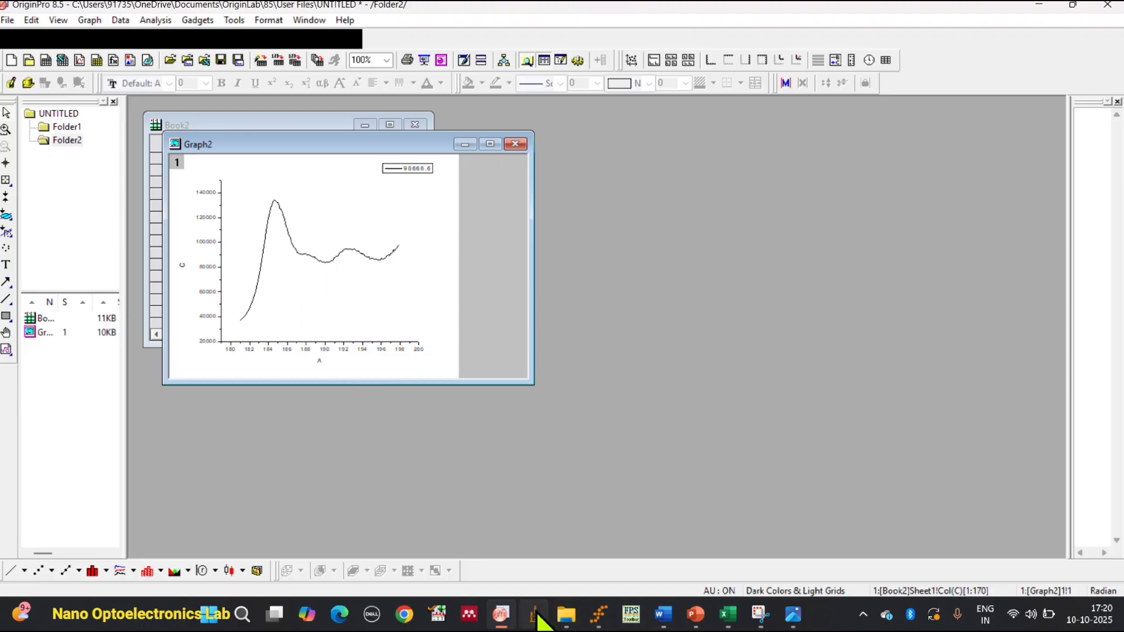
{"action": "left_click", "coordinate": [598, 614]}
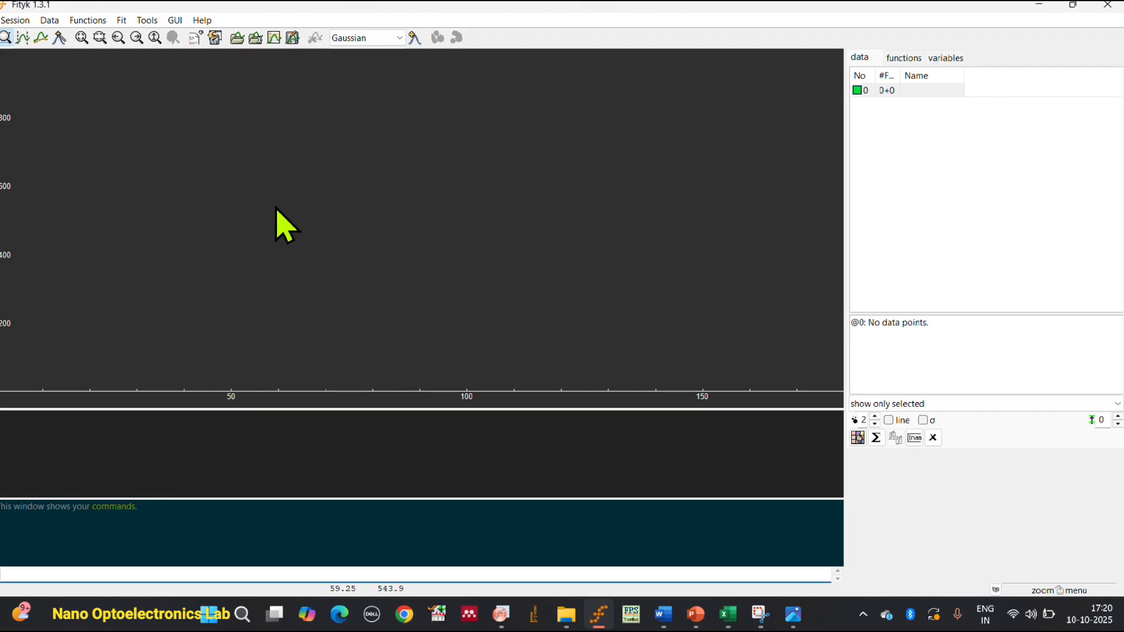
{"action": "left_click", "coordinate": [1047, 5]}
Switch to Excel and open the O1s Scan sheet at the beginning of its binding energy and counts columns.
{"action": "left_click", "coordinate": [727, 615]}
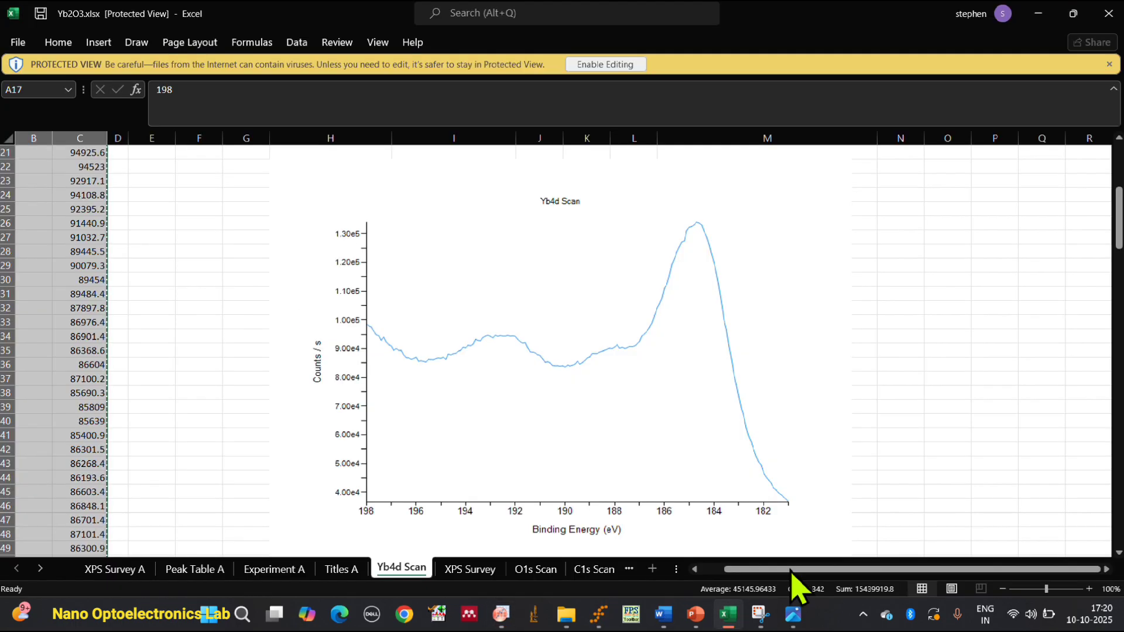
{"action": "left_click", "coordinate": [533, 569]}
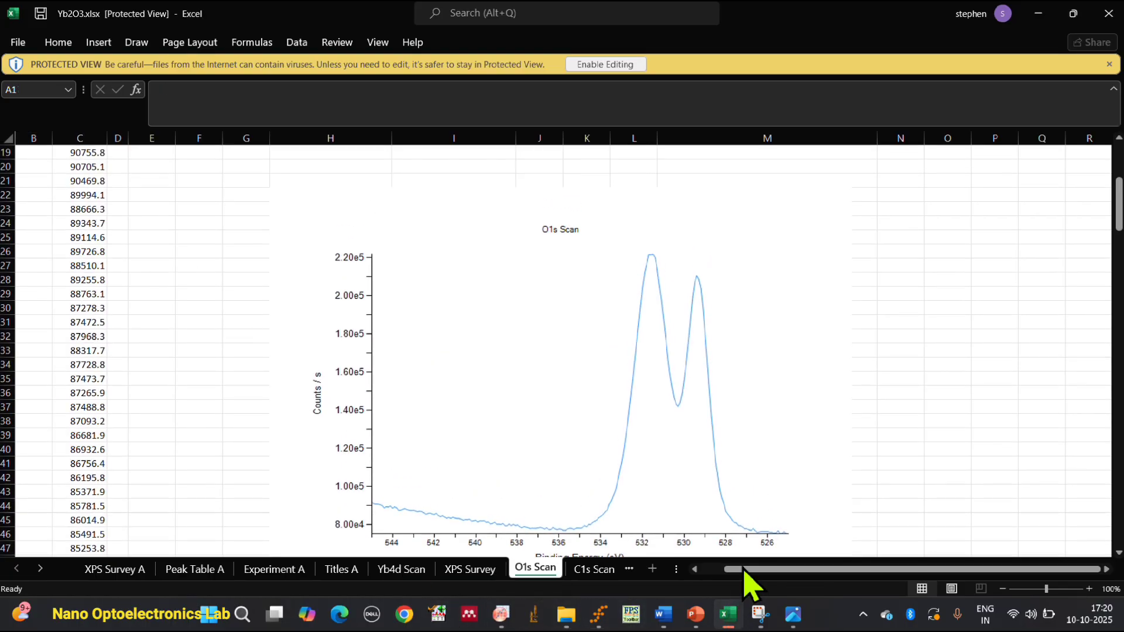
{"action": "left_click_drag", "start_coordinate": [742, 570], "coordinate": [700, 579]}
{"action": "scroll", "coordinate": [3, 377], "scroll_direction": "up", "scroll_amount": 6}
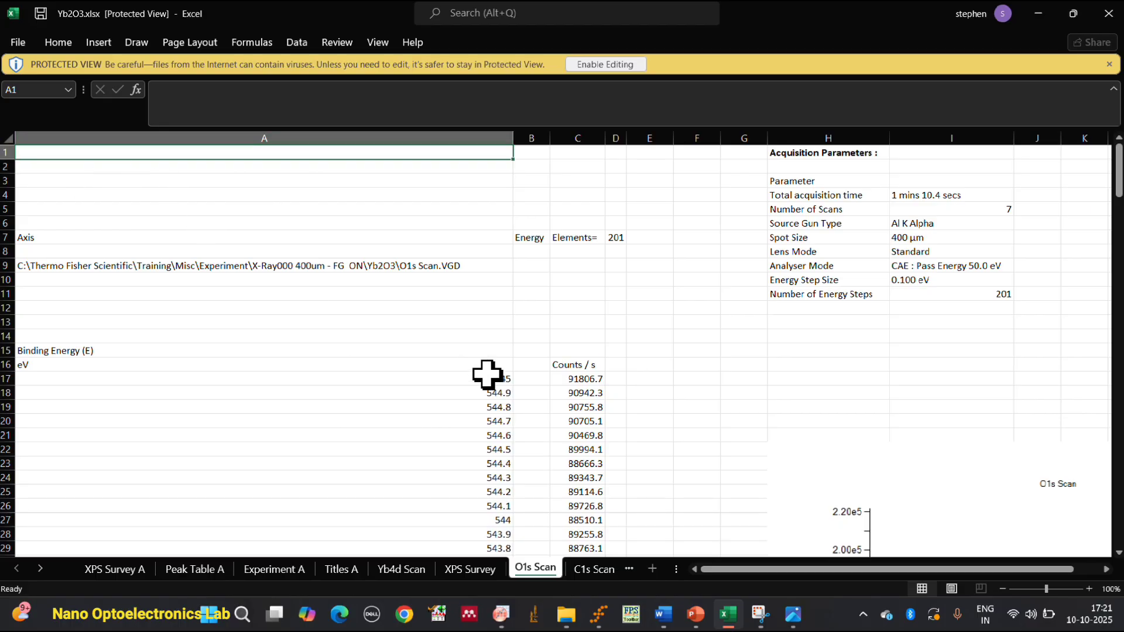
{"action": "left_click", "coordinate": [532, 130]}
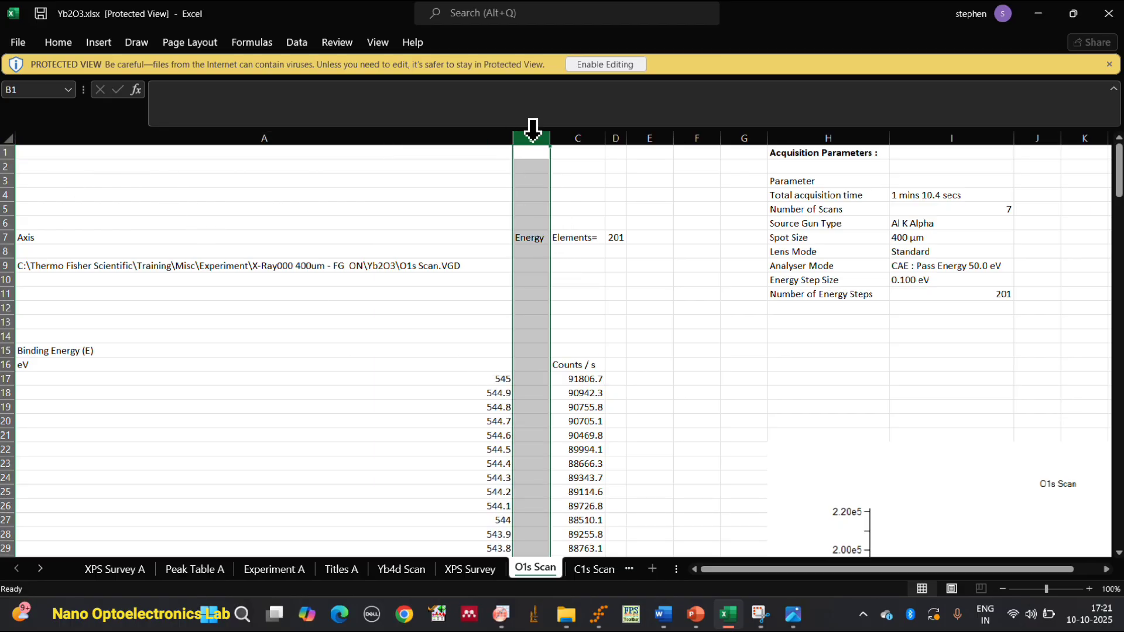
{"action": "right_click", "coordinate": [534, 162]}
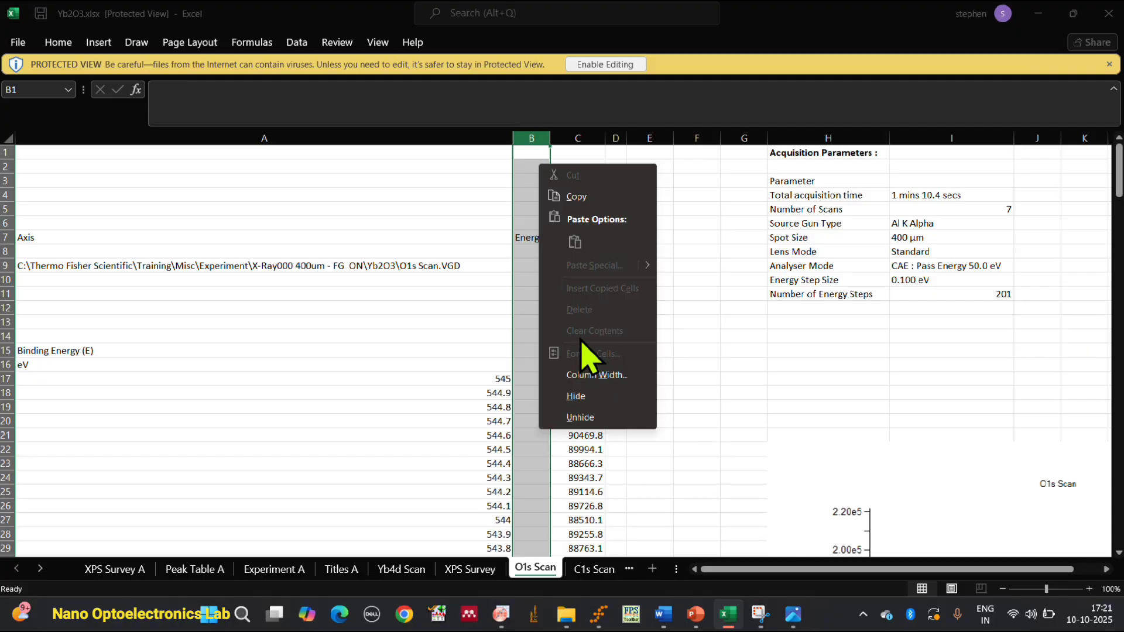
{"action": "left_click", "coordinate": [506, 275]}
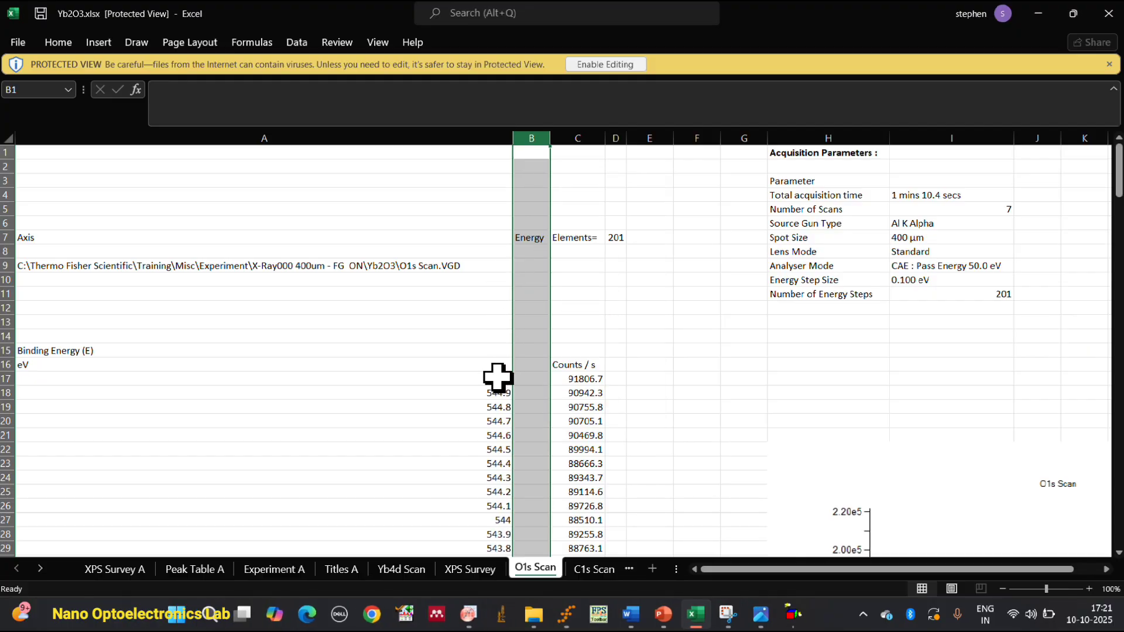
Copy the O1s binding energy and counts data in cells A17 to C217.
{"action": "left_click", "coordinate": [498, 377]}
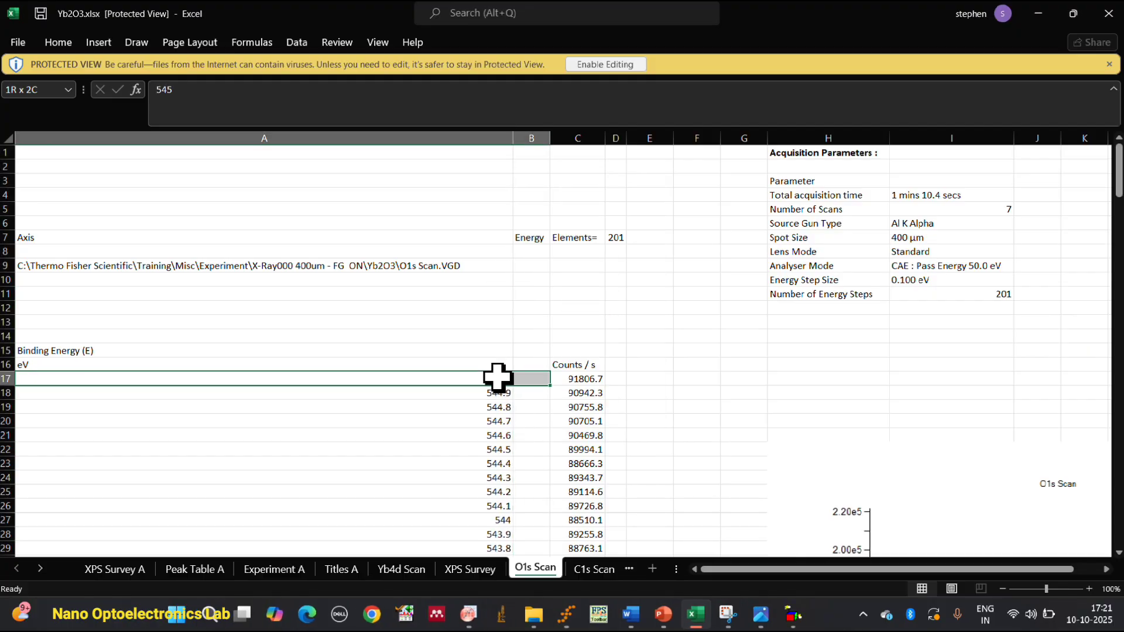
{"action": "key", "text": "shift+Right"}
{"action": "key", "text": "ctrl+shift+Down"}
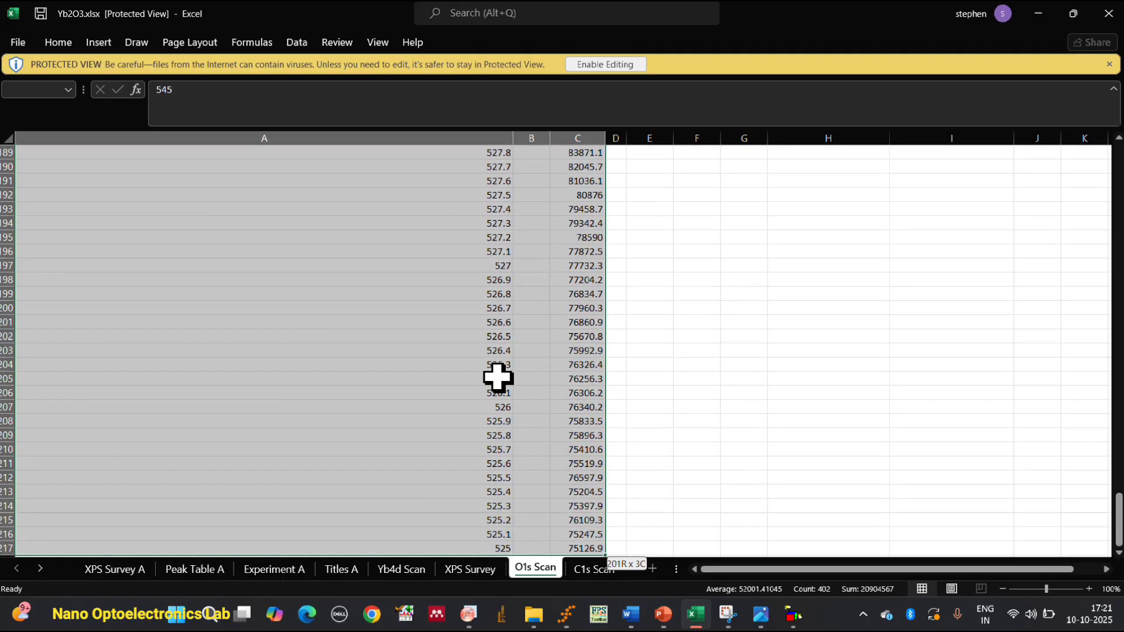
{"action": "right_click", "coordinate": [369, 219]}
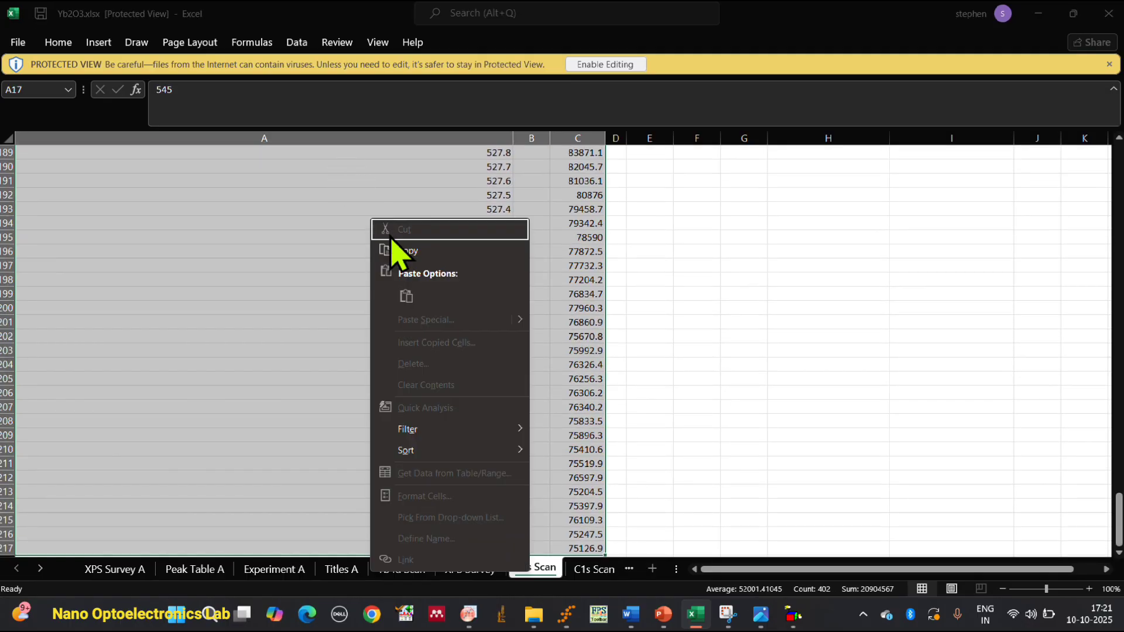
{"action": "left_click", "coordinate": [396, 249]}
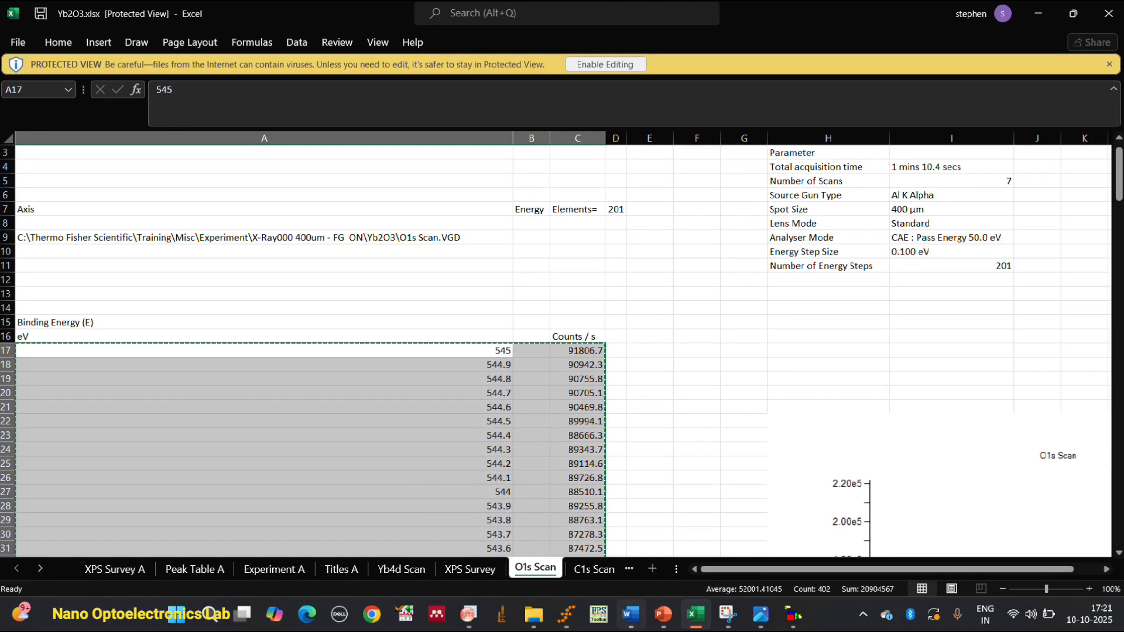
Switch to OriginPro, add a new project folder and paste the O1s data into its workbook from column A's Comments cell.
{"action": "left_click", "coordinate": [468, 614]}
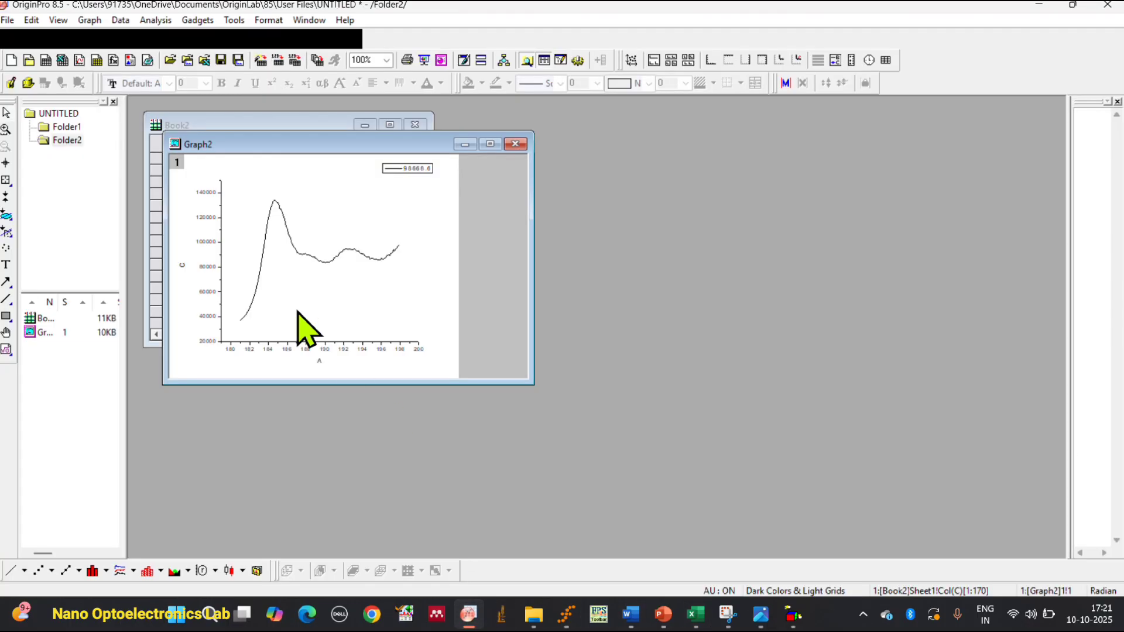
{"action": "left_click", "coordinate": [29, 60]}
{"action": "right_click", "coordinate": [243, 181]}
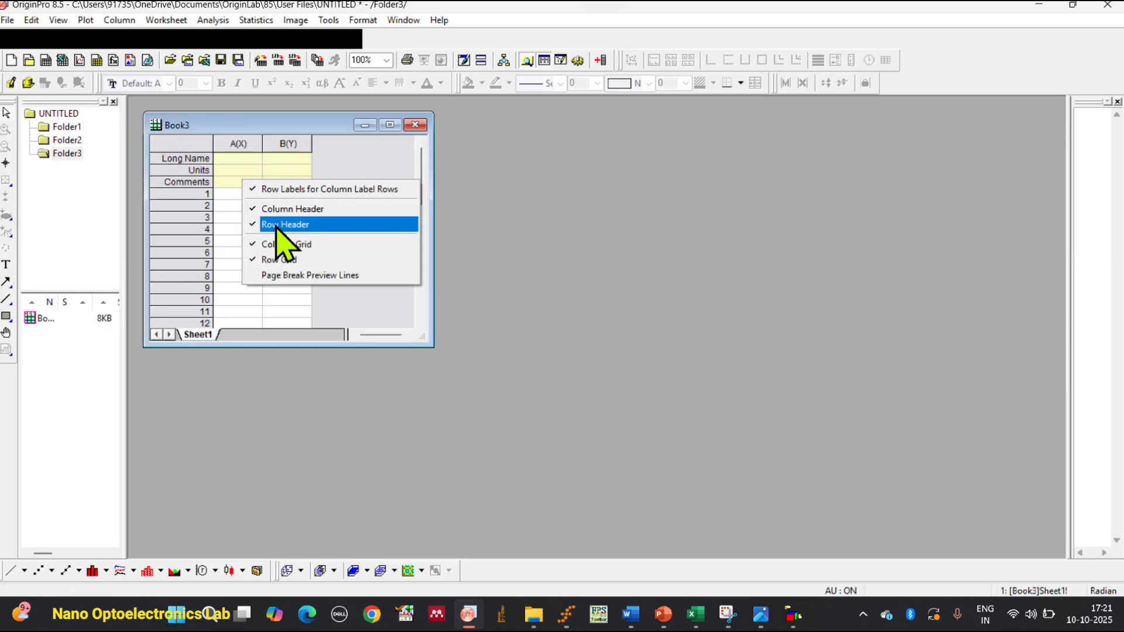
{"action": "left_click", "coordinate": [227, 185]}
{"action": "right_click", "coordinate": [227, 184]}
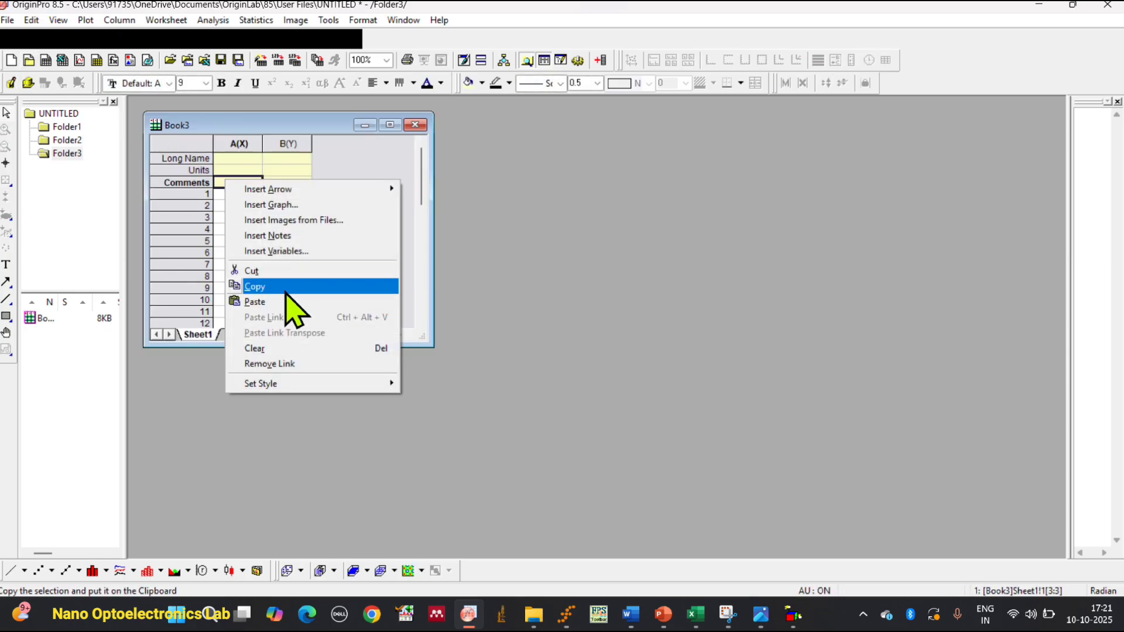
{"action": "left_click", "coordinate": [288, 299]}
Delete the empty column B between the O1s binding energy and counts columns.
{"action": "left_click", "coordinate": [285, 143]}
{"action": "right_click", "coordinate": [288, 145]}
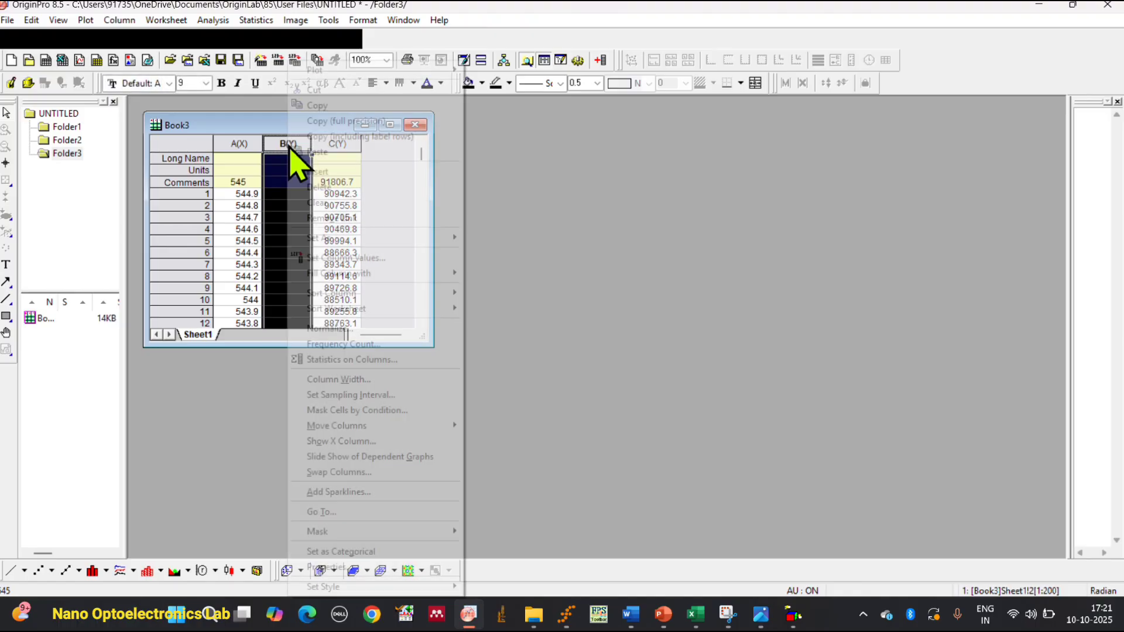
{"action": "left_click", "coordinate": [319, 187]}
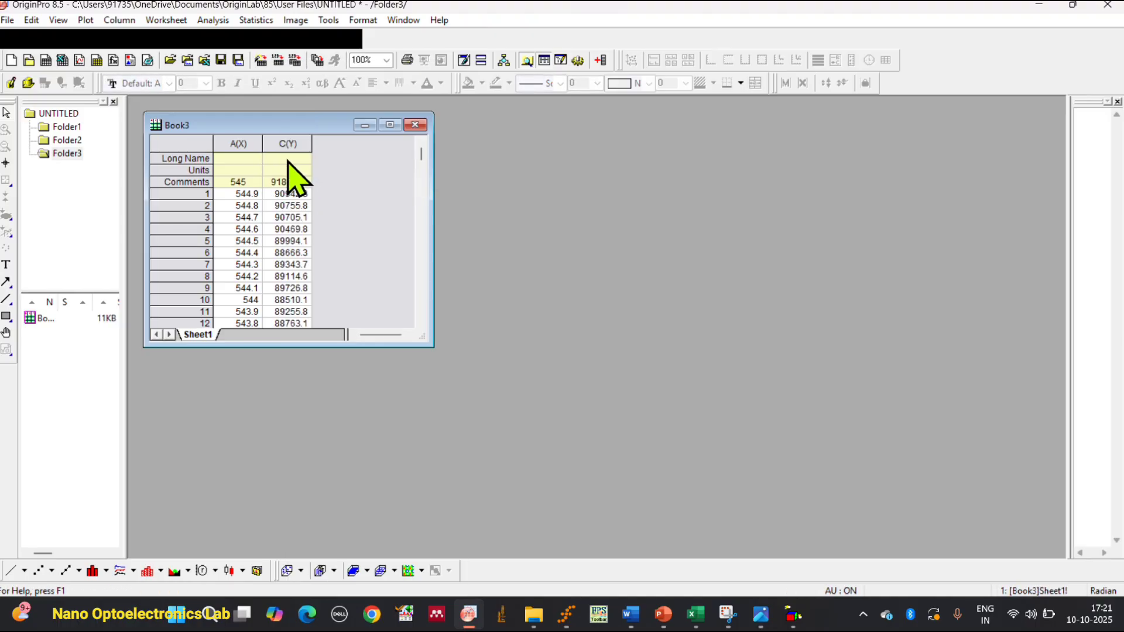
Plot the O1s counts in column C against the binding energy in column A as a line graph.
{"action": "left_click", "coordinate": [246, 144]}
{"action": "double_click", "coordinate": [248, 146]}
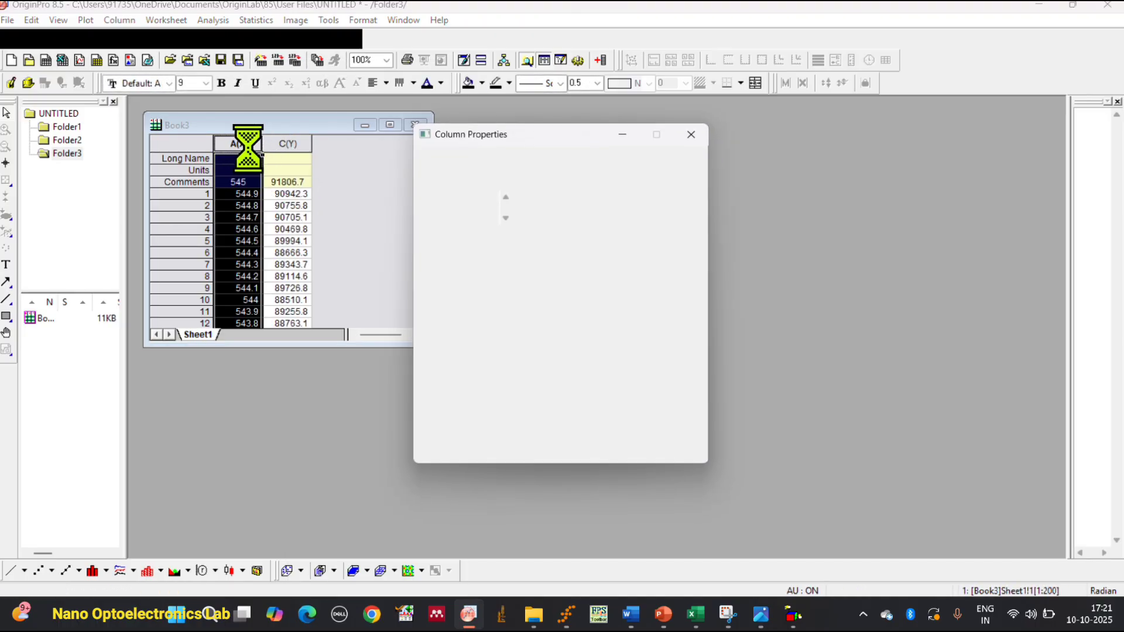
{"action": "left_click", "coordinate": [691, 134]}
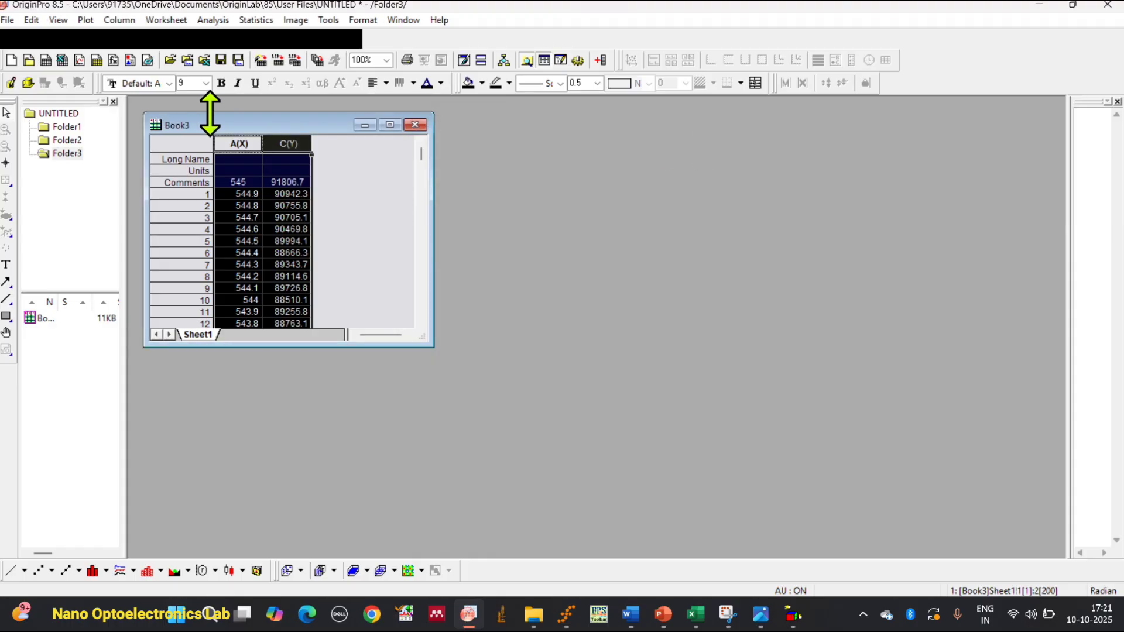
{"action": "left_click", "coordinate": [232, 141]}
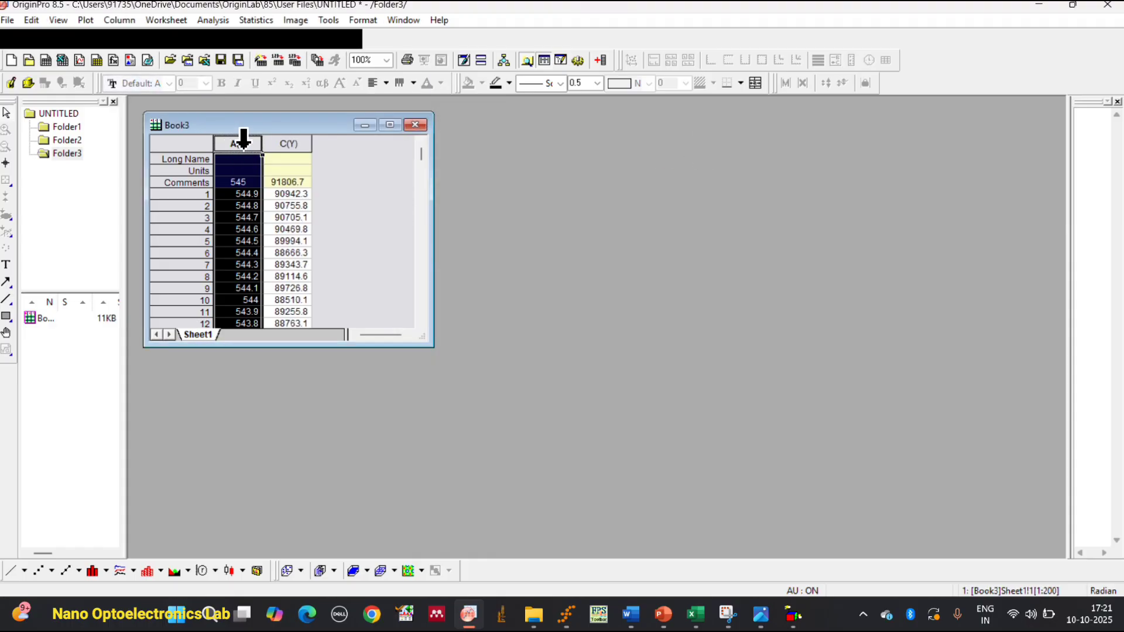
{"action": "left_click", "coordinate": [283, 143], "text": "ctrl"}
{"action": "left_click", "coordinate": [8, 573]}
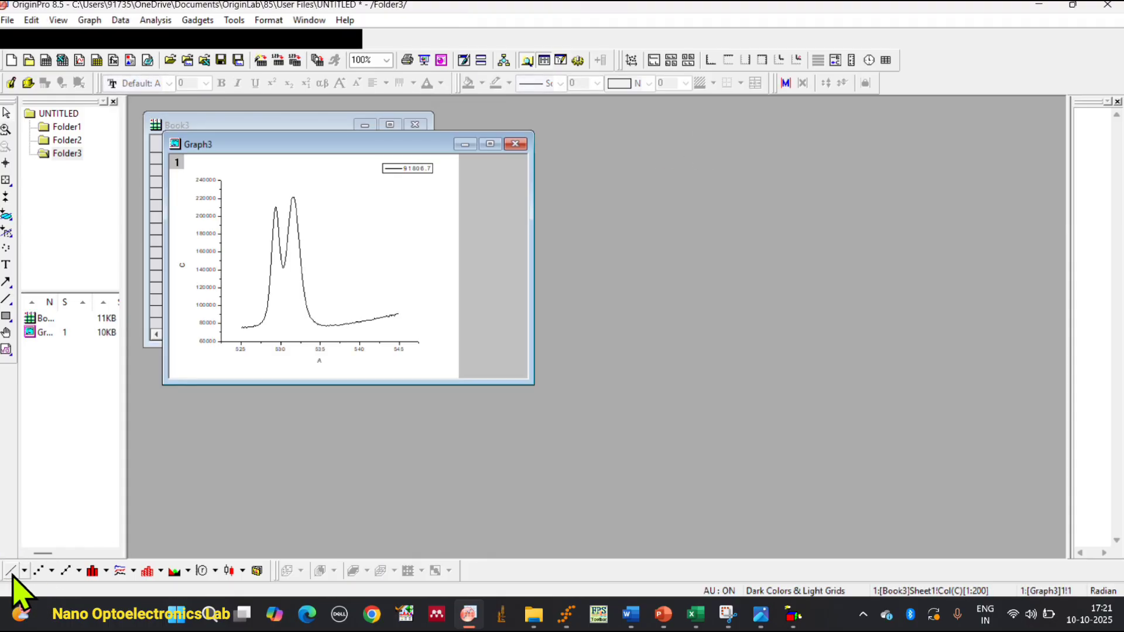
Switch to Excel and examine the O1s Scan chart for comparison with the OriginPro graph.
{"action": "left_click", "coordinate": [695, 615]}
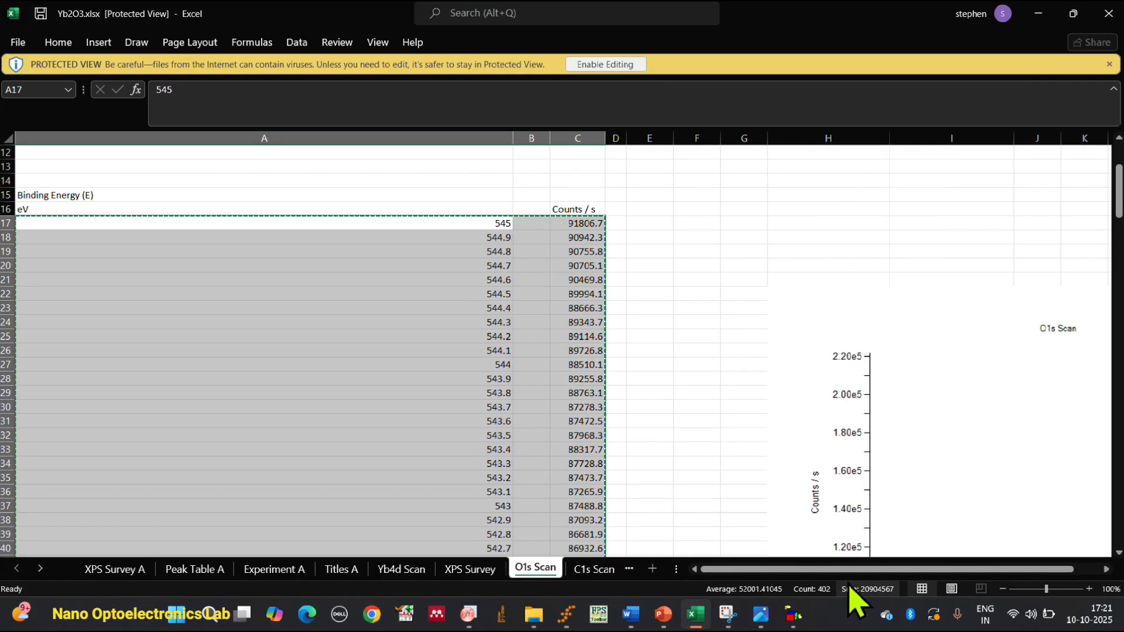
{"action": "scroll", "coordinate": [936, 509], "scroll_direction": "right", "scroll_amount": 5}
{"action": "scroll", "coordinate": [910, 473], "scroll_direction": "down", "scroll_amount": 5}
{"action": "scroll", "coordinate": [778, 383], "scroll_direction": "up", "scroll_amount": 1}
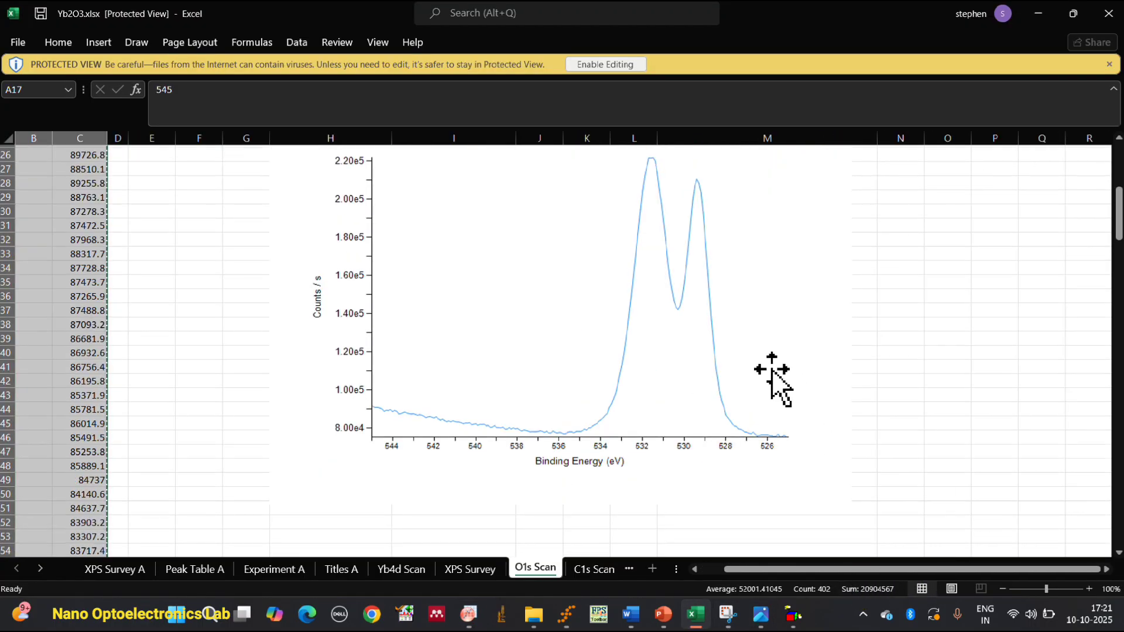
Open the C1s Scan sheet at the beginning of its binding energy and counts columns.
{"action": "left_click", "coordinate": [598, 573]}
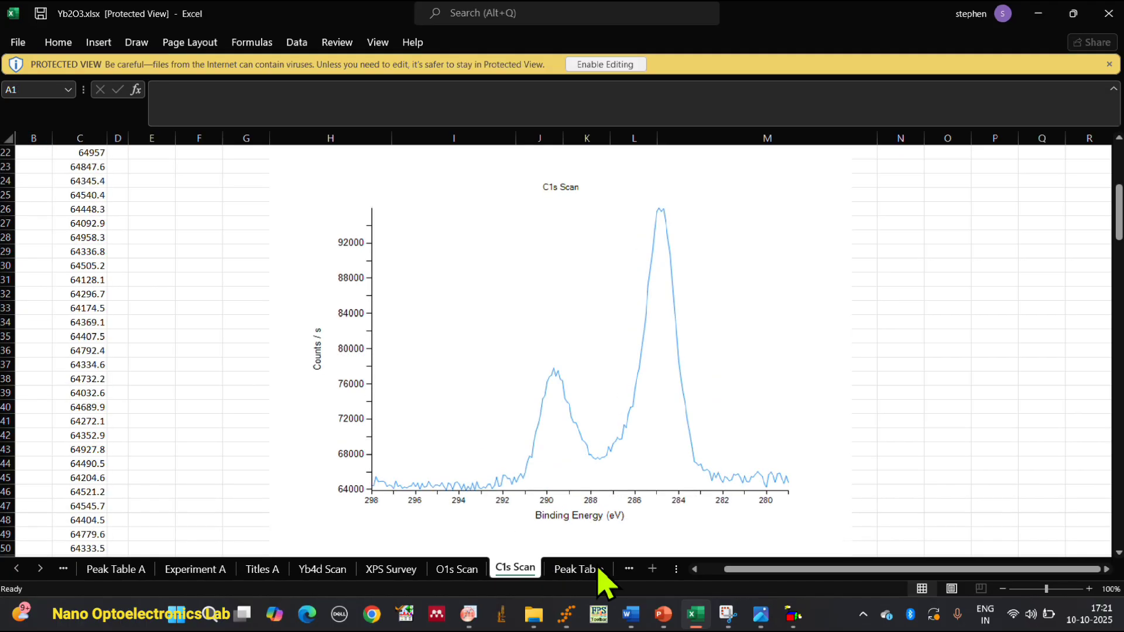
{"action": "scroll", "coordinate": [328, 319], "scroll_direction": "up", "scroll_amount": 7}
{"action": "key", "text": "ctrl+Home"}
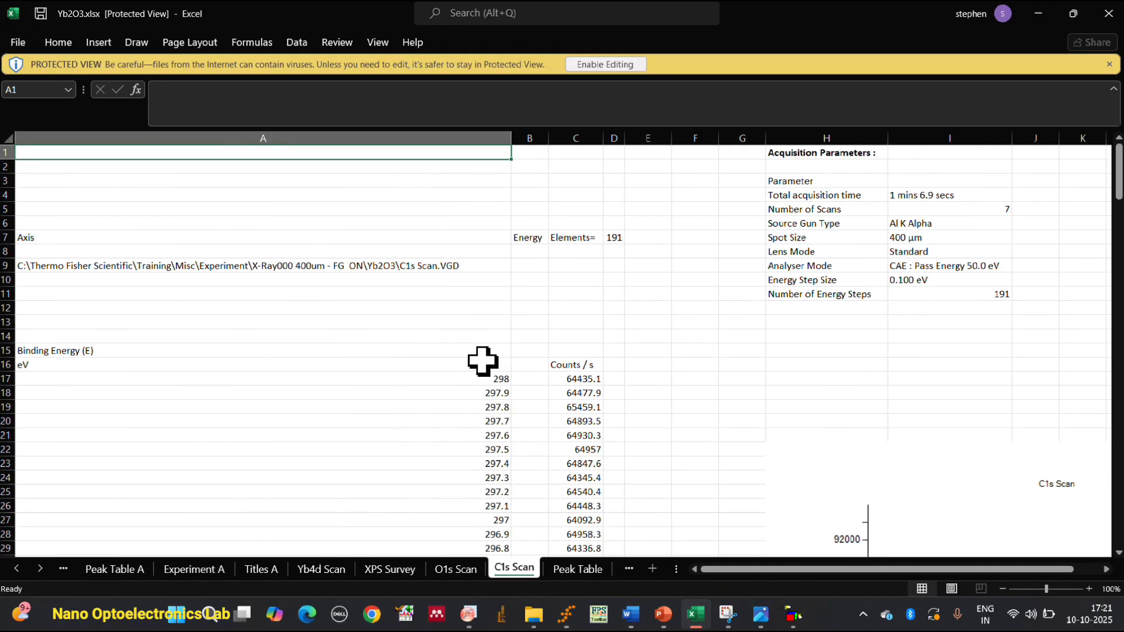
Examine the C1s Scan chart of counts per second against binding energy beside the data columns.
{"action": "left_click", "coordinate": [457, 378]}
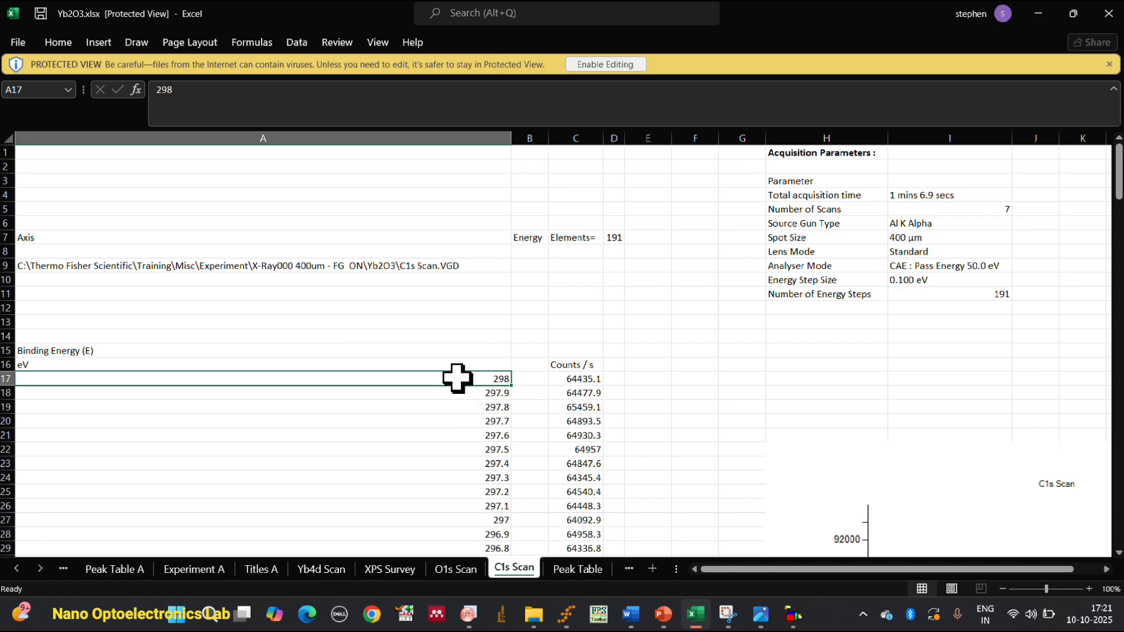
{"action": "left_click_drag", "start_coordinate": [457, 378], "coordinate": [623, 513]}
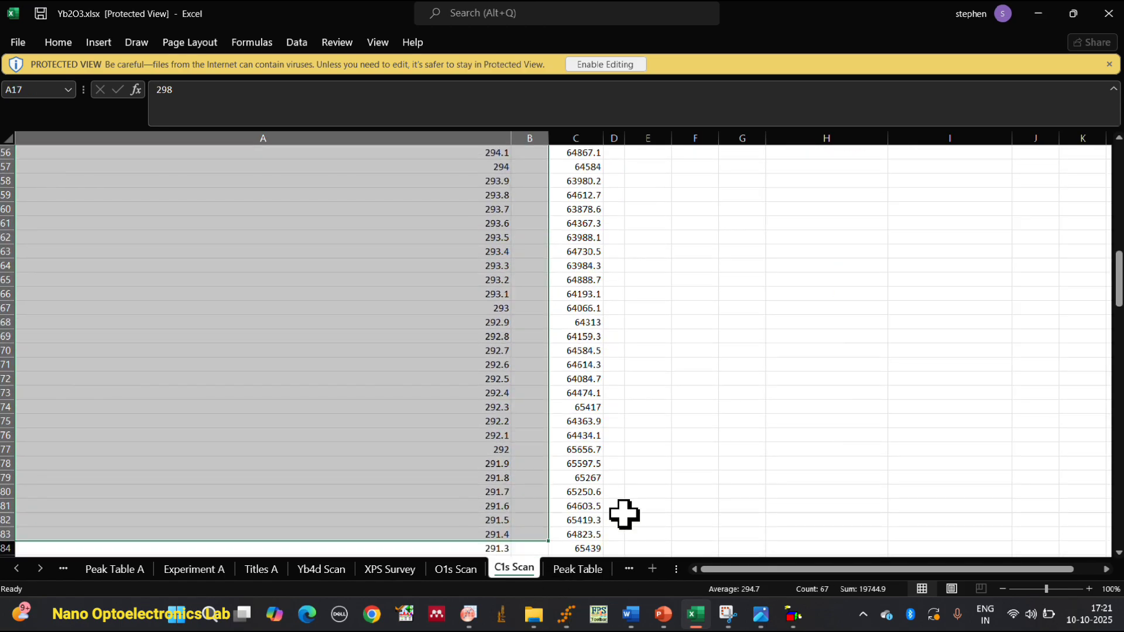
{"action": "scroll", "coordinate": [710, 402], "scroll_direction": "up", "scroll_amount": 3, "text": "ctrl"}
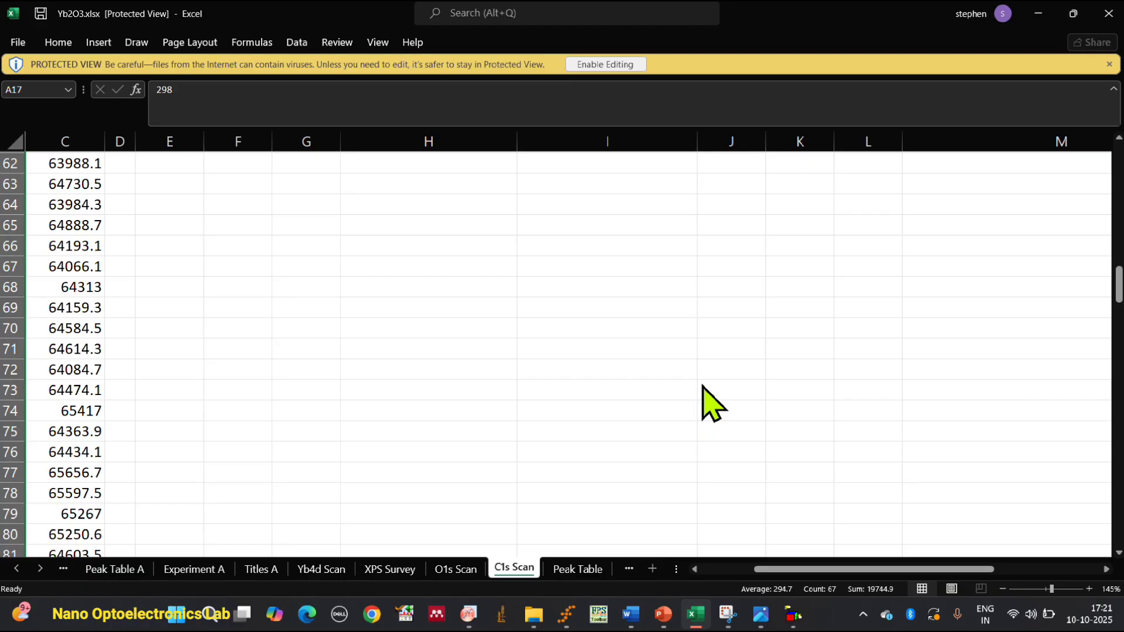
{"action": "scroll", "coordinate": [703, 387], "scroll_direction": "down", "scroll_amount": 2}
{"action": "scroll", "coordinate": [703, 388], "scroll_direction": "down", "scroll_amount": 8, "text": "ctrl"}
{"action": "scroll", "coordinate": [703, 387], "scroll_direction": "up", "scroll_amount": 8, "text": "ctrl"}
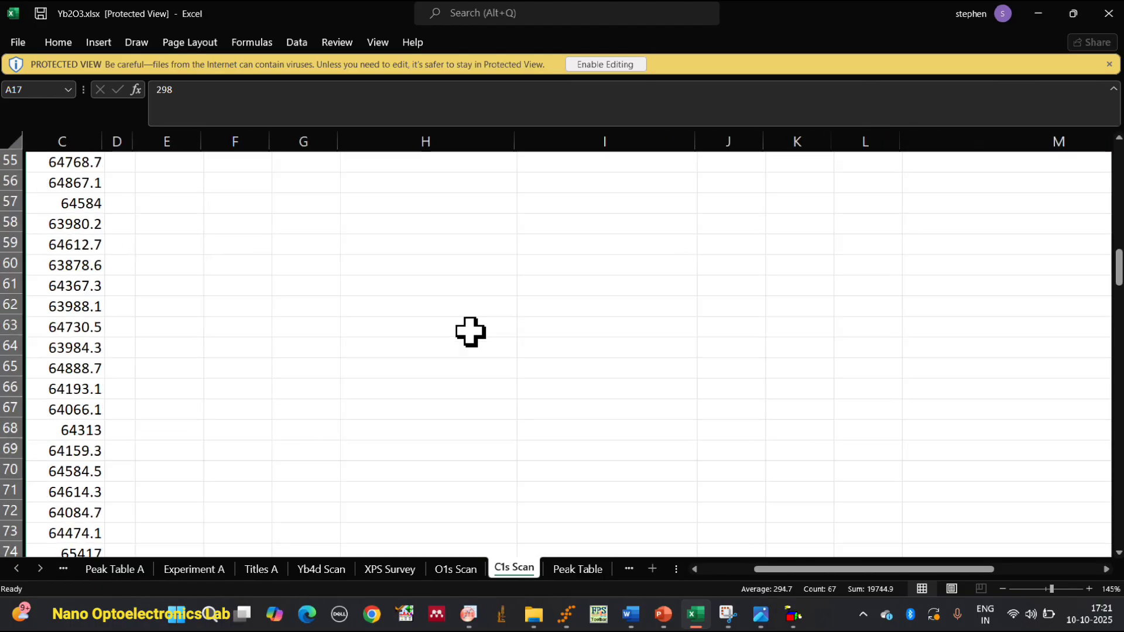
{"action": "scroll", "coordinate": [579, 399], "scroll_direction": "up", "scroll_amount": 4}
{"action": "scroll", "coordinate": [579, 398], "scroll_direction": "down", "scroll_amount": 4, "text": "ctrl"}
{"action": "scroll", "coordinate": [579, 399], "scroll_direction": "down", "scroll_amount": 4, "text": "ctrl"}
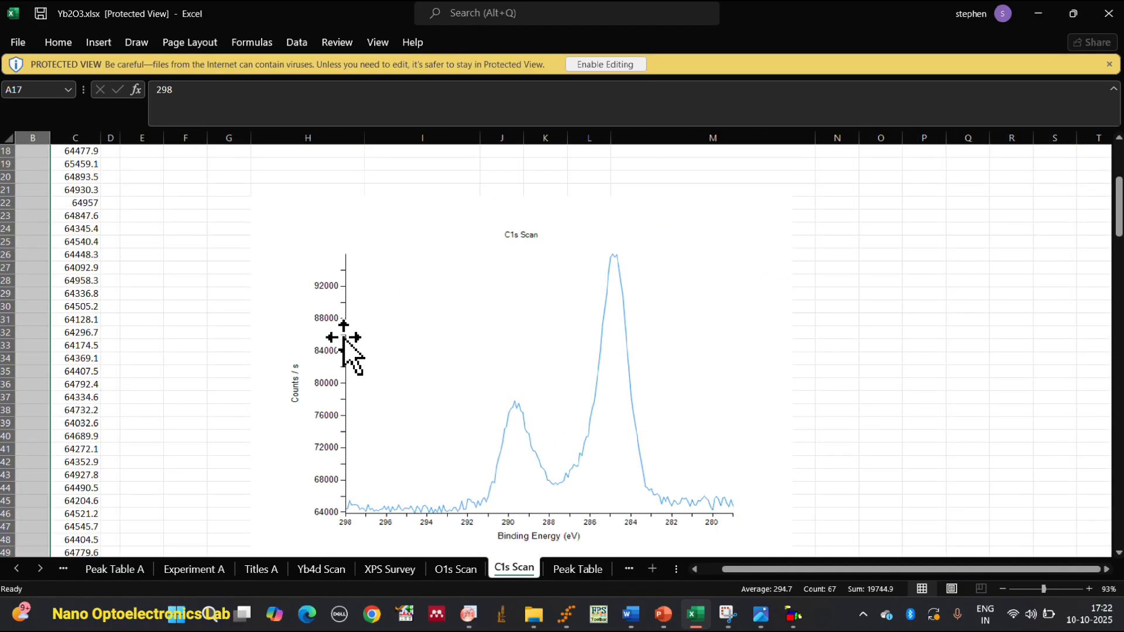
Copy the C1s binding energy and counts data in A17:C207, including the empty column between them.
{"action": "left_click_drag", "start_coordinate": [844, 569], "coordinate": [753, 581]}
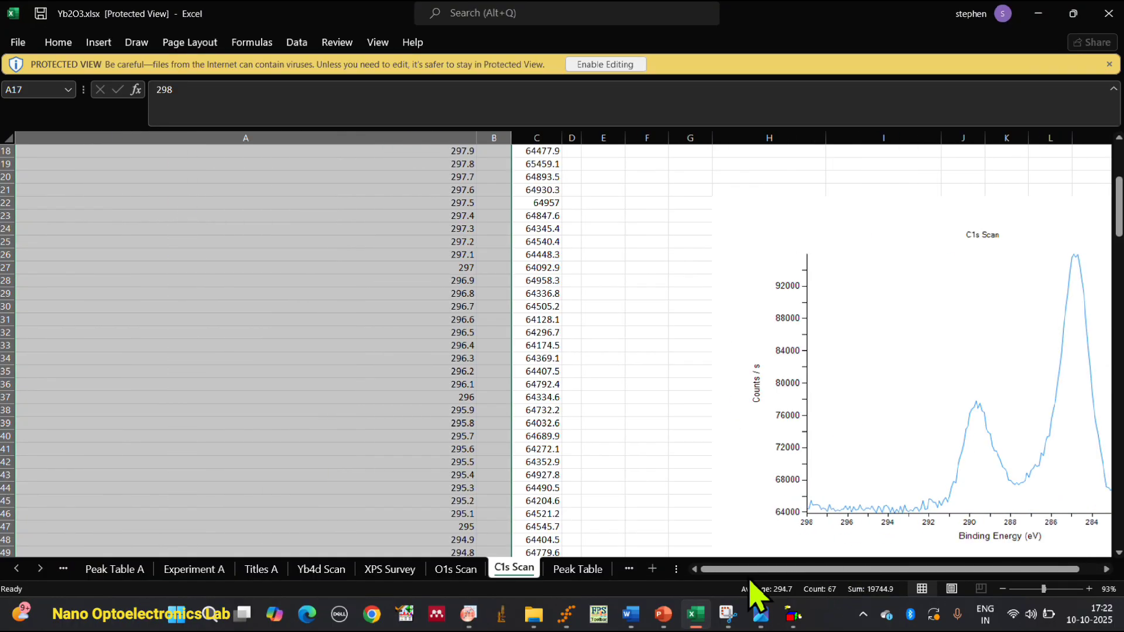
{"action": "scroll", "coordinate": [539, 369], "scroll_direction": "up", "scroll_amount": 6}
{"action": "left_click", "coordinate": [553, 318]}
{"action": "left_click", "coordinate": [448, 356]}
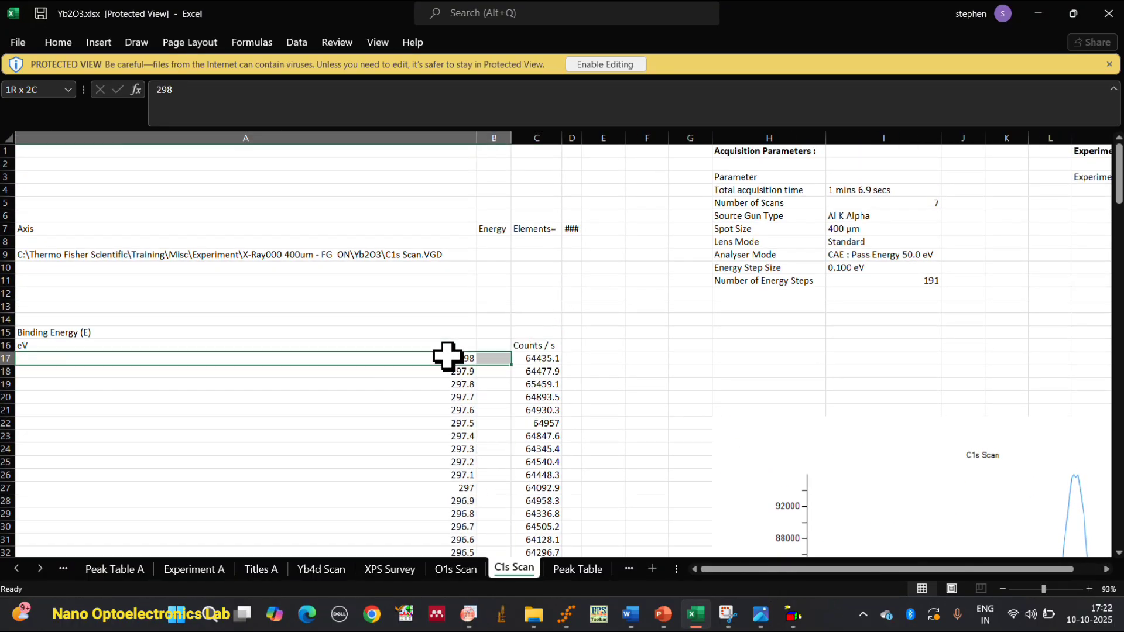
{"action": "key", "text": "shift+Right"}
{"action": "key", "text": "ctrl+shift+Down"}
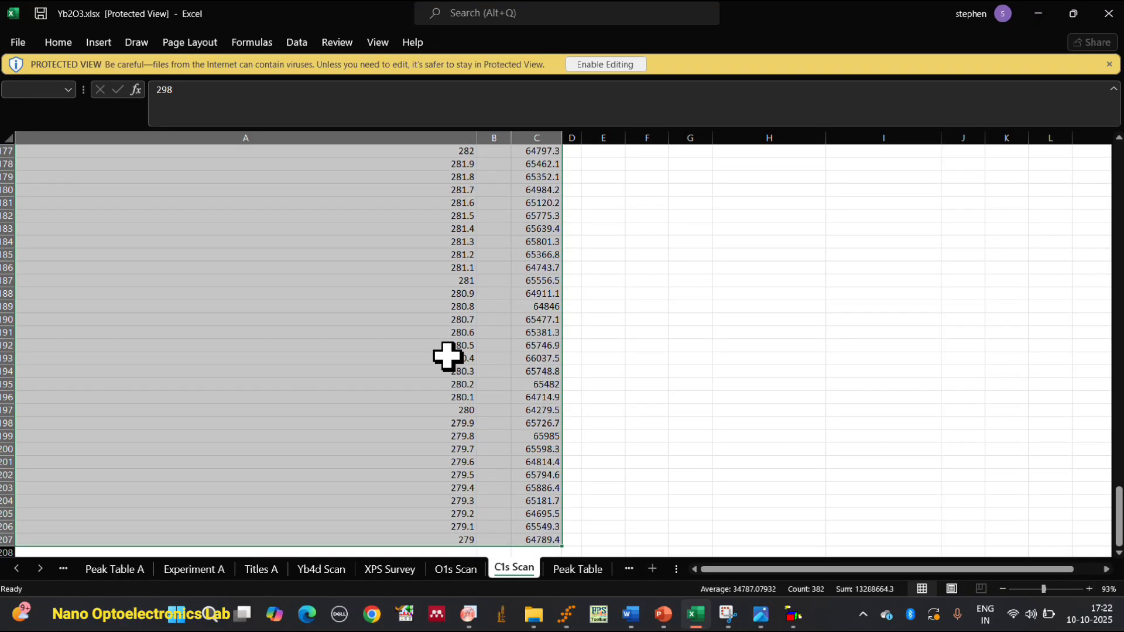
{"action": "right_click", "coordinate": [448, 357]}
{"action": "left_click", "coordinate": [504, 36]}
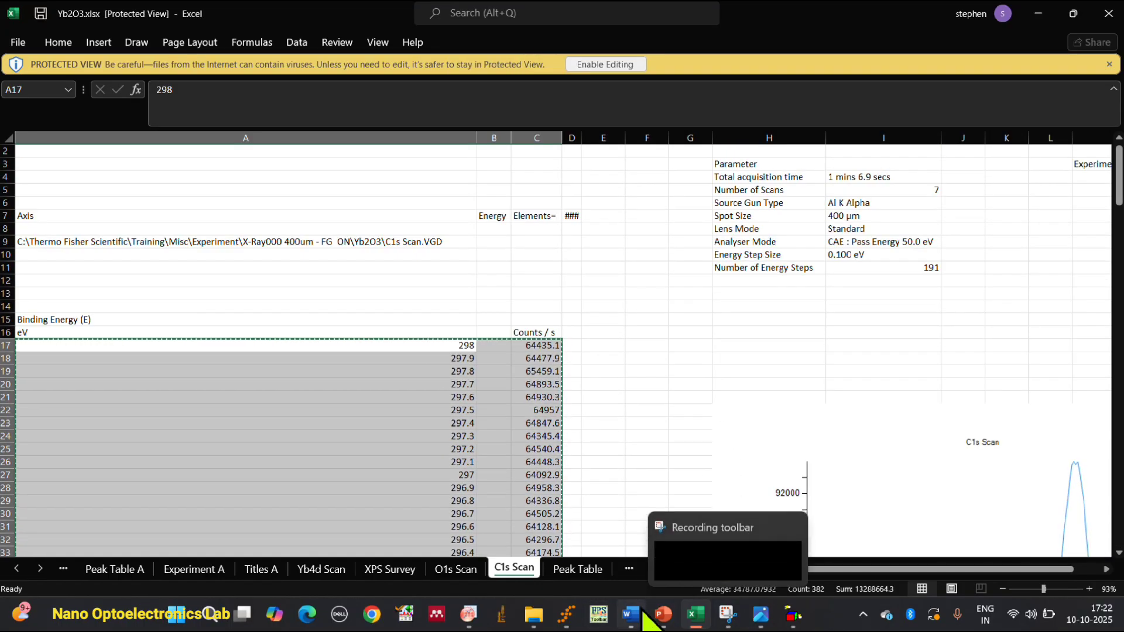
Switch to OriginPro, create a new project folder with a workbook, and paste the C1s data from column A's Comments cell.
{"action": "left_click", "coordinate": [471, 612]}
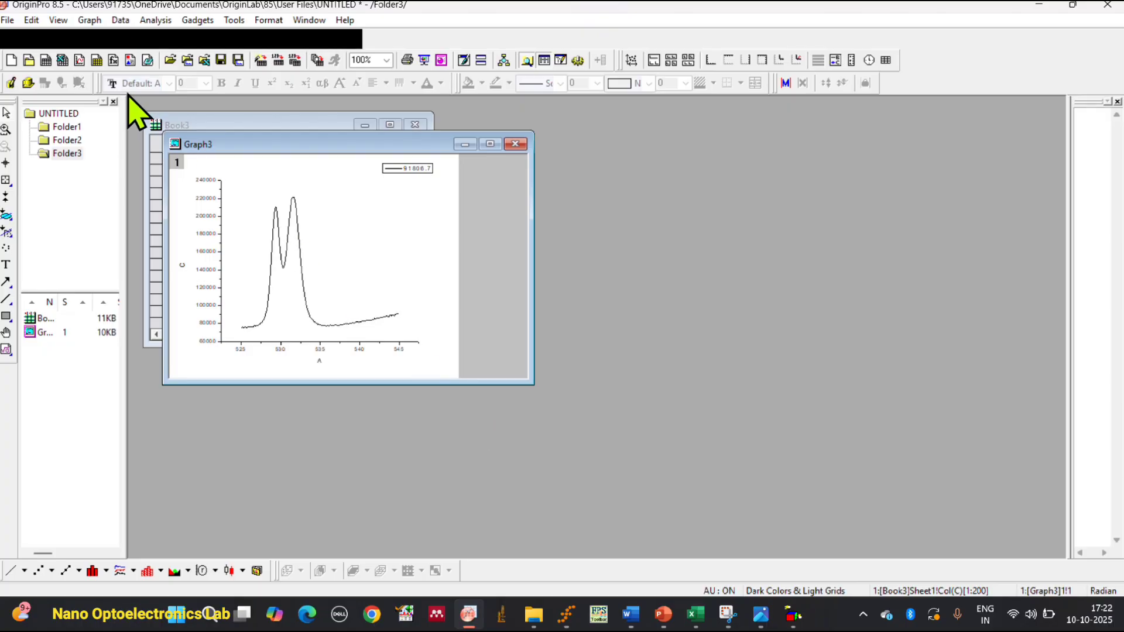
{"action": "left_click", "coordinate": [30, 60]}
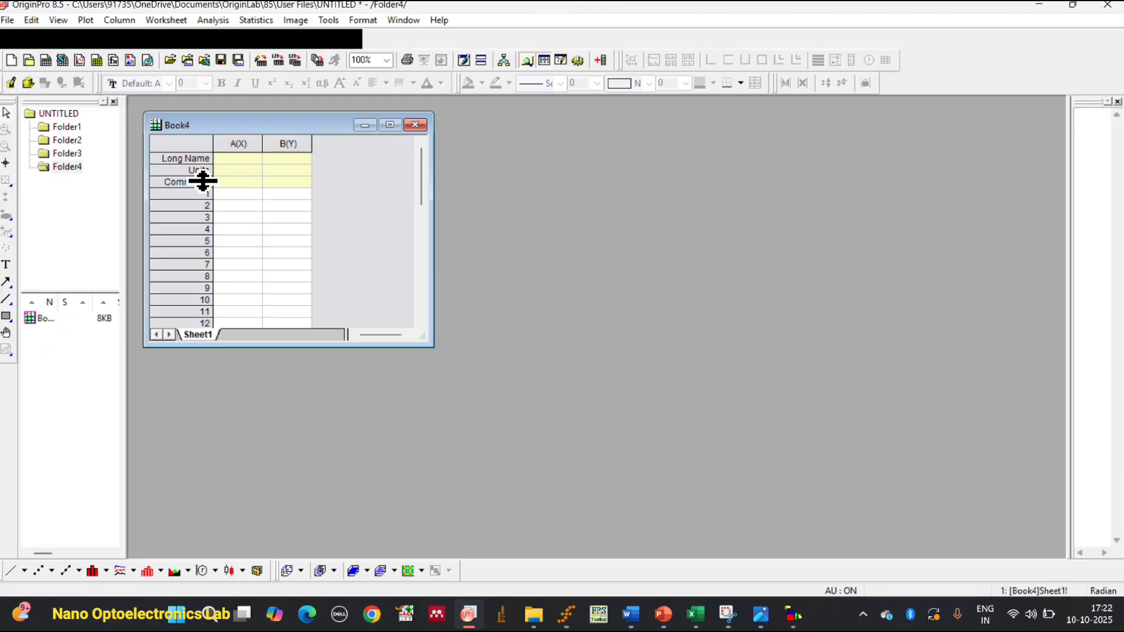
{"action": "left_click", "coordinate": [248, 180]}
{"action": "right_click", "coordinate": [248, 181]}
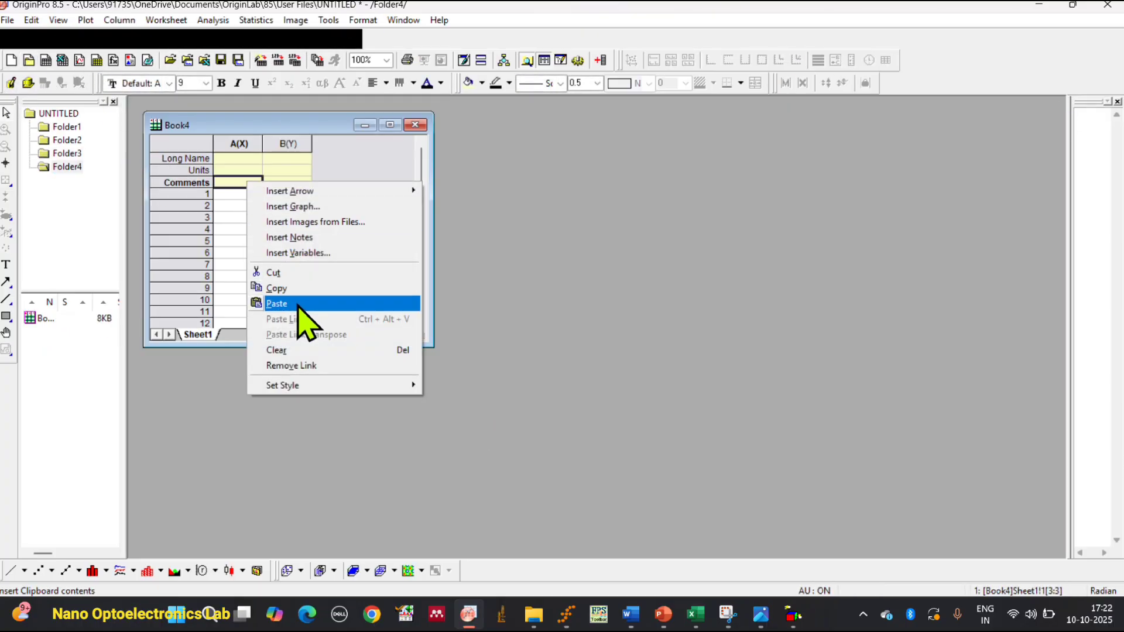
{"action": "left_click", "coordinate": [301, 304]}
Delete the empty column B between the C1s binding energy and counts columns.
{"action": "left_click", "coordinate": [288, 144]}
{"action": "right_click", "coordinate": [287, 144]}
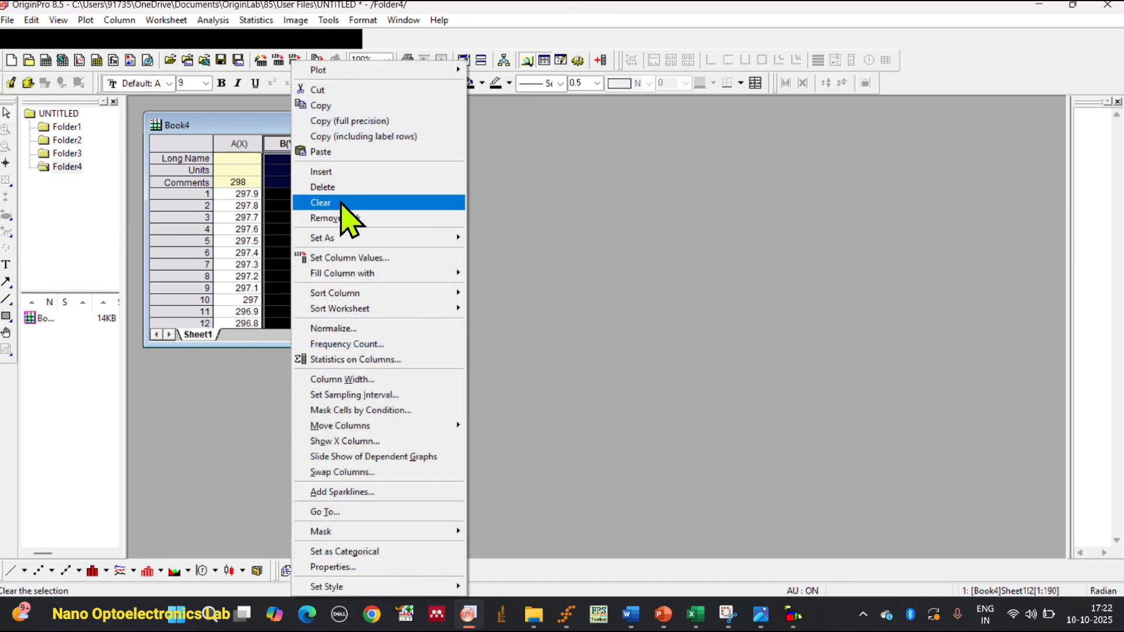
{"action": "left_click", "coordinate": [349, 188]}
Plot the C1s counts in column C against the binding energy in column A as a line graph.
{"action": "double_click", "coordinate": [251, 143]}
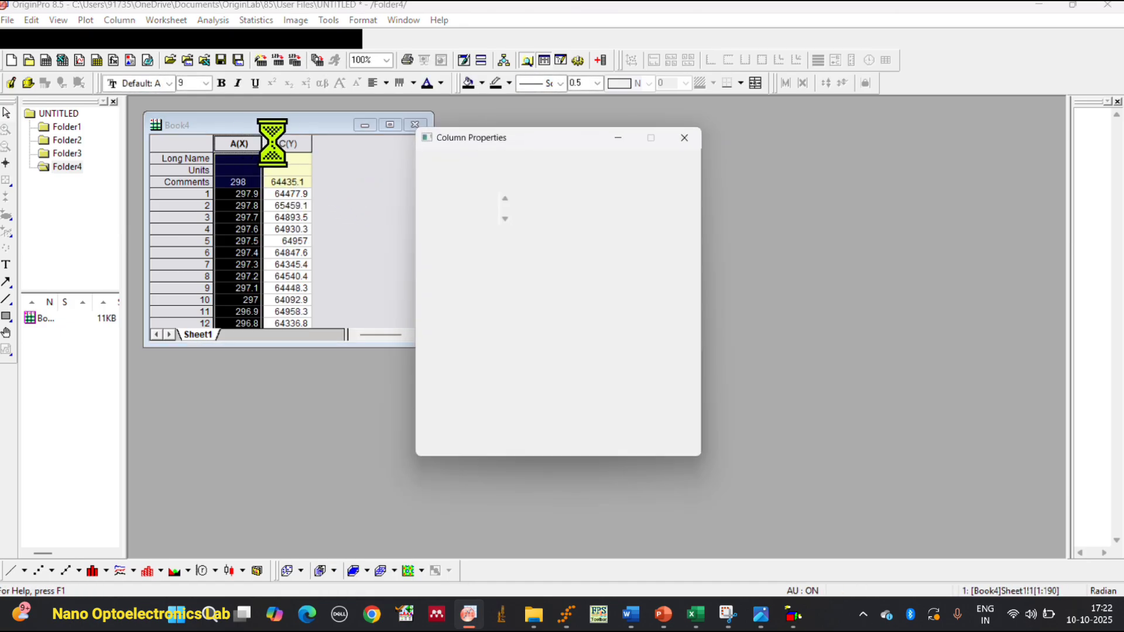
{"action": "left_click", "coordinate": [691, 133]}
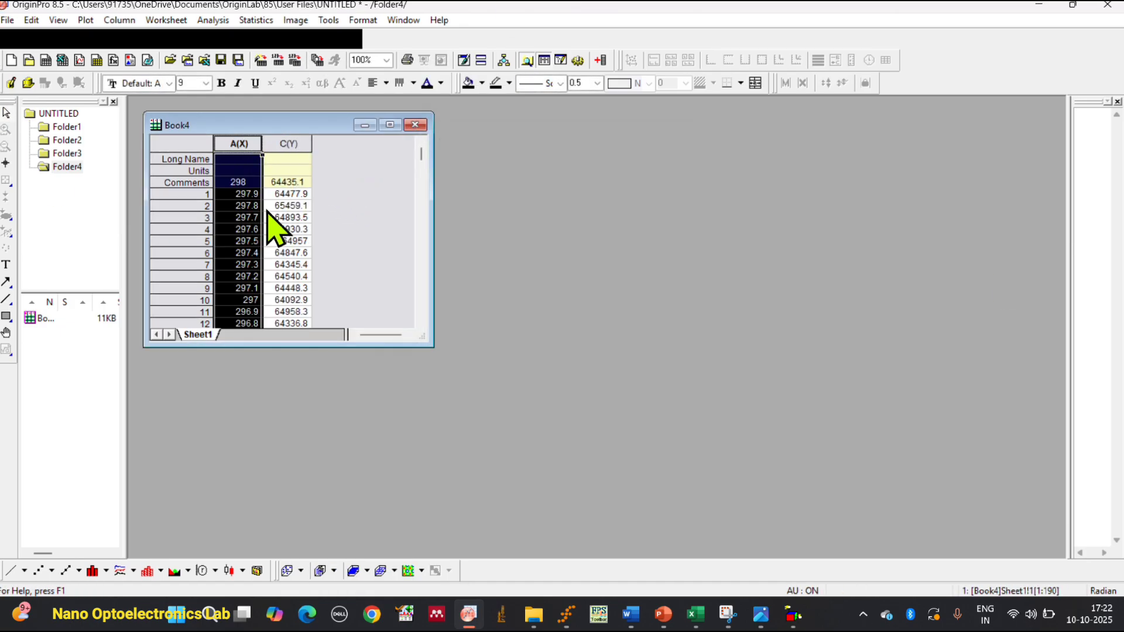
{"action": "left_click_drag", "start_coordinate": [253, 142], "coordinate": [287, 145]}
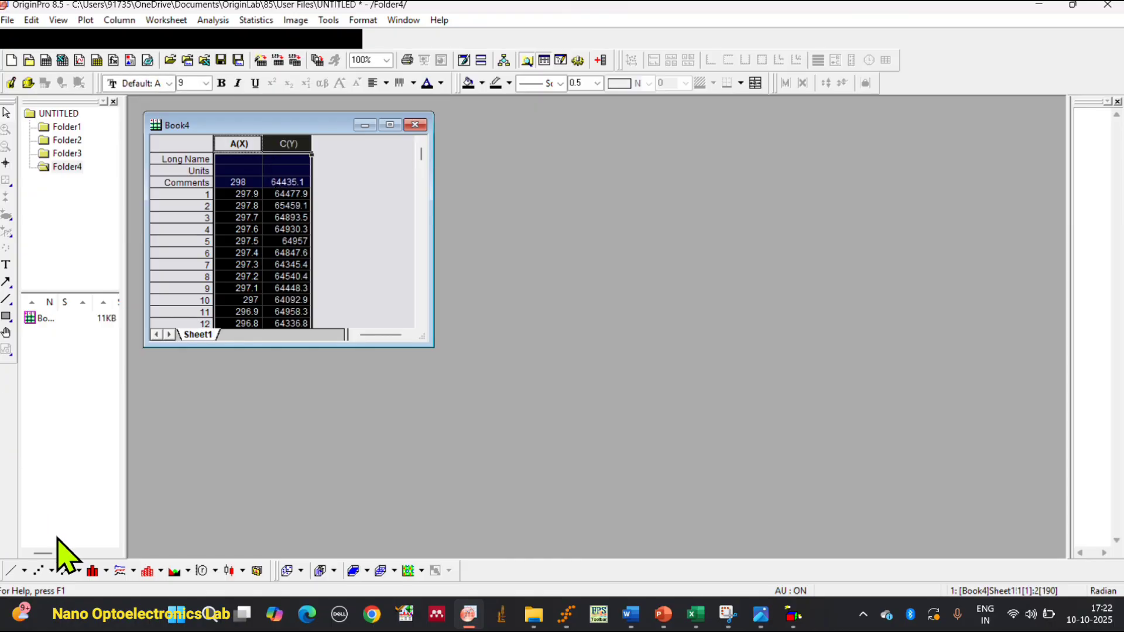
{"action": "left_click", "coordinate": [12, 570]}
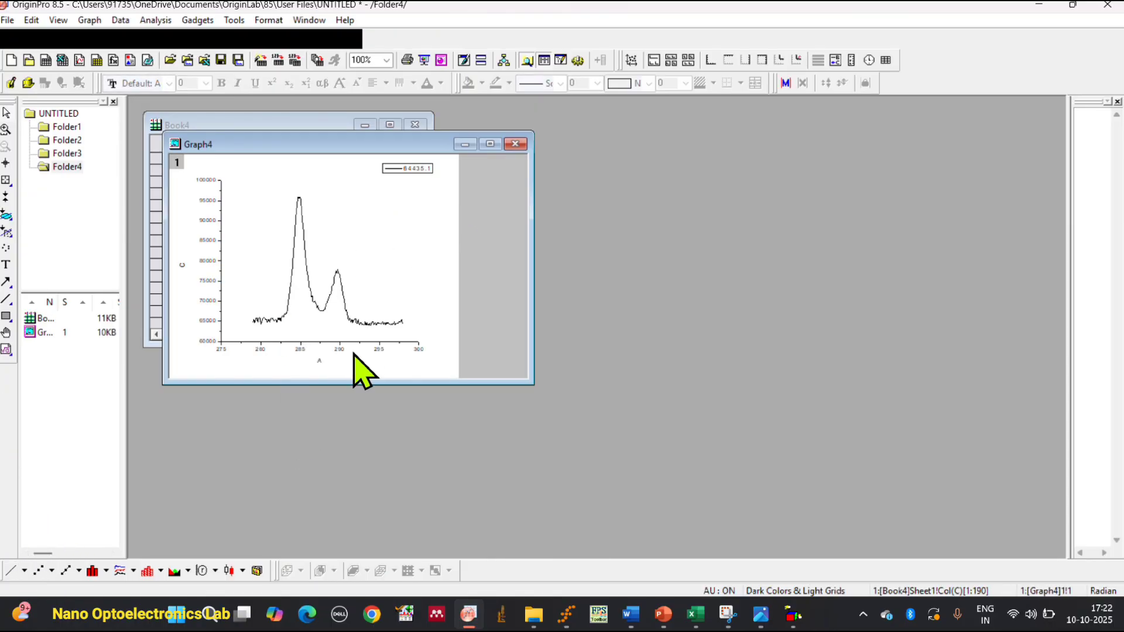
Review the survey, Yb4d, O1s and C1s graphs in Folder1 through Folder4 one after another.
{"action": "left_click", "coordinate": [81, 126]}
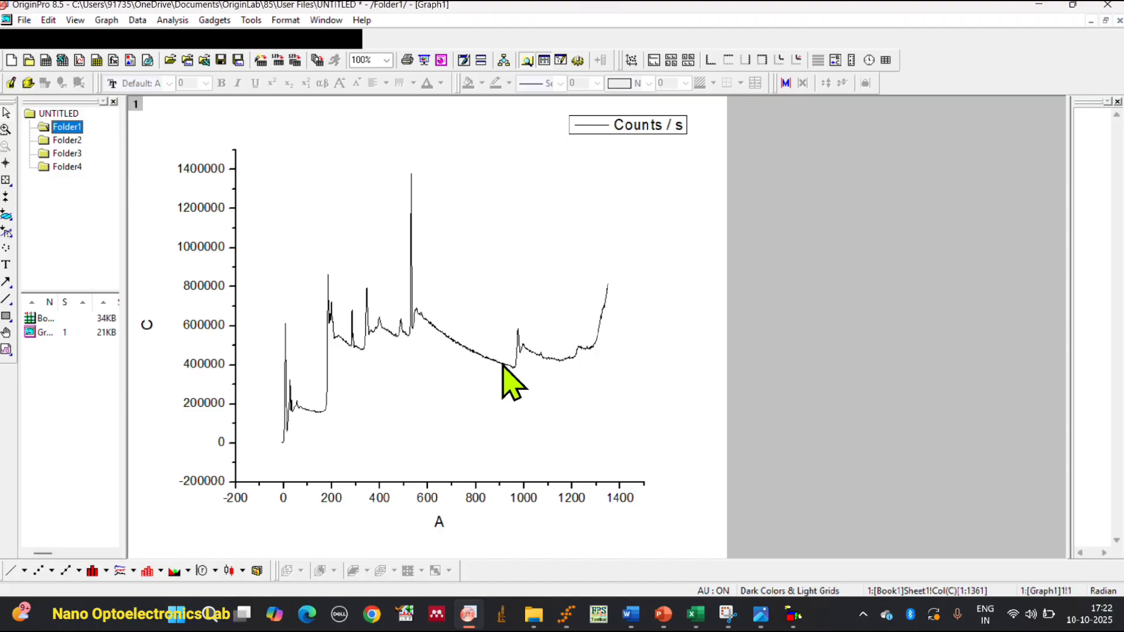
{"action": "left_click", "coordinate": [75, 142]}
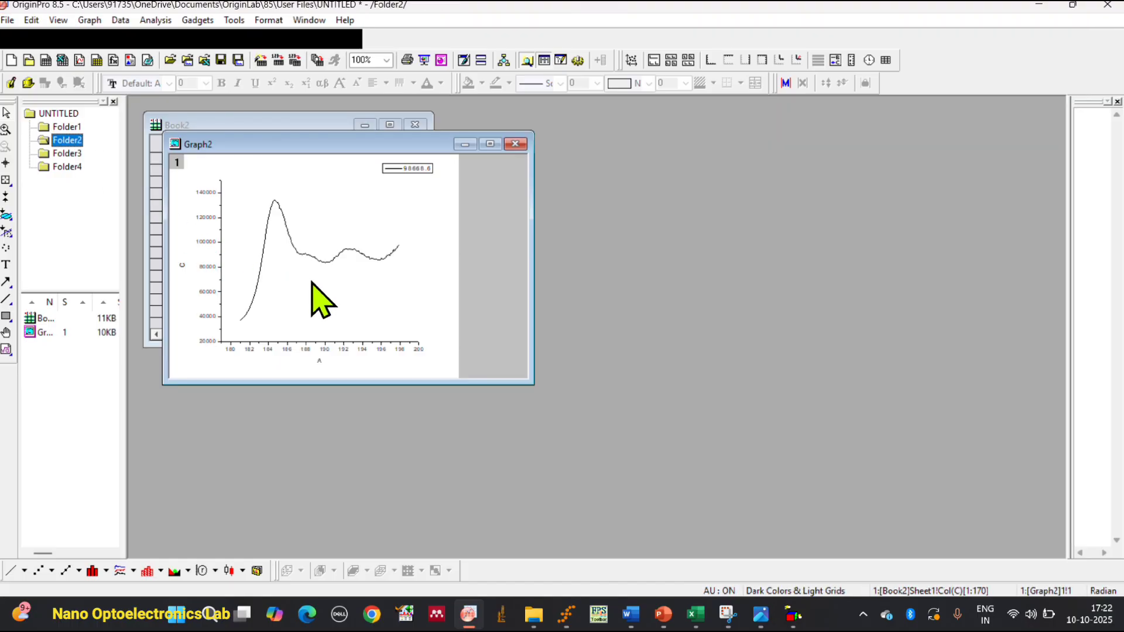
{"action": "left_click", "coordinate": [74, 153]}
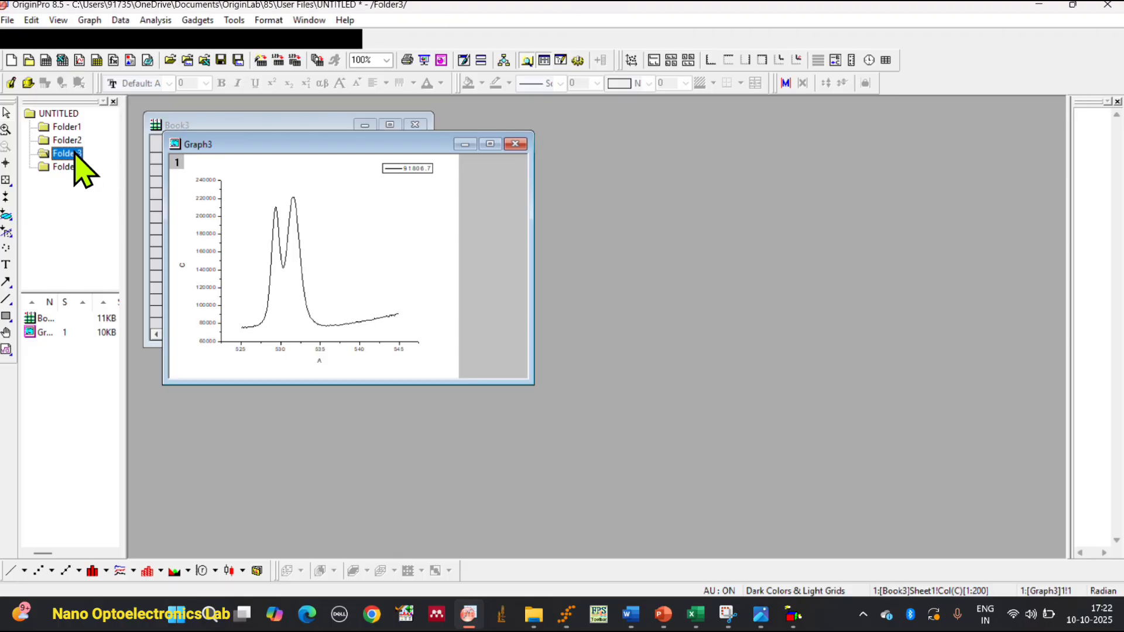
{"action": "left_click", "coordinate": [89, 169]}
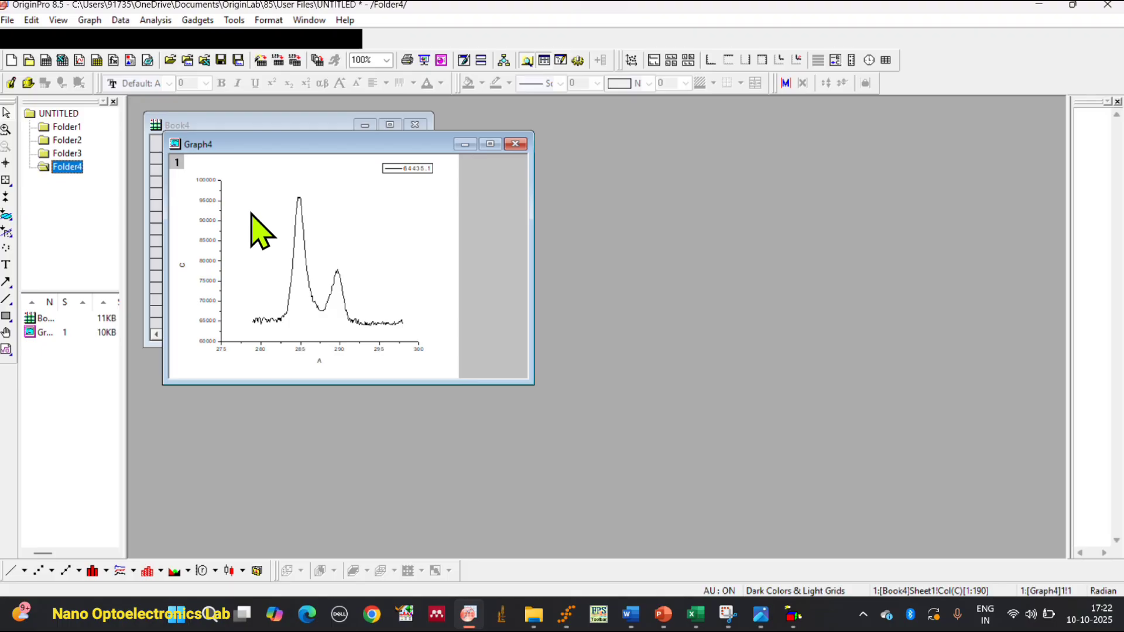
Switch to Fityk, then look through the Yb2O3 XPS folder in File Explorer for the saved data files and select C1.dat.
{"action": "left_click", "coordinate": [565, 614]}
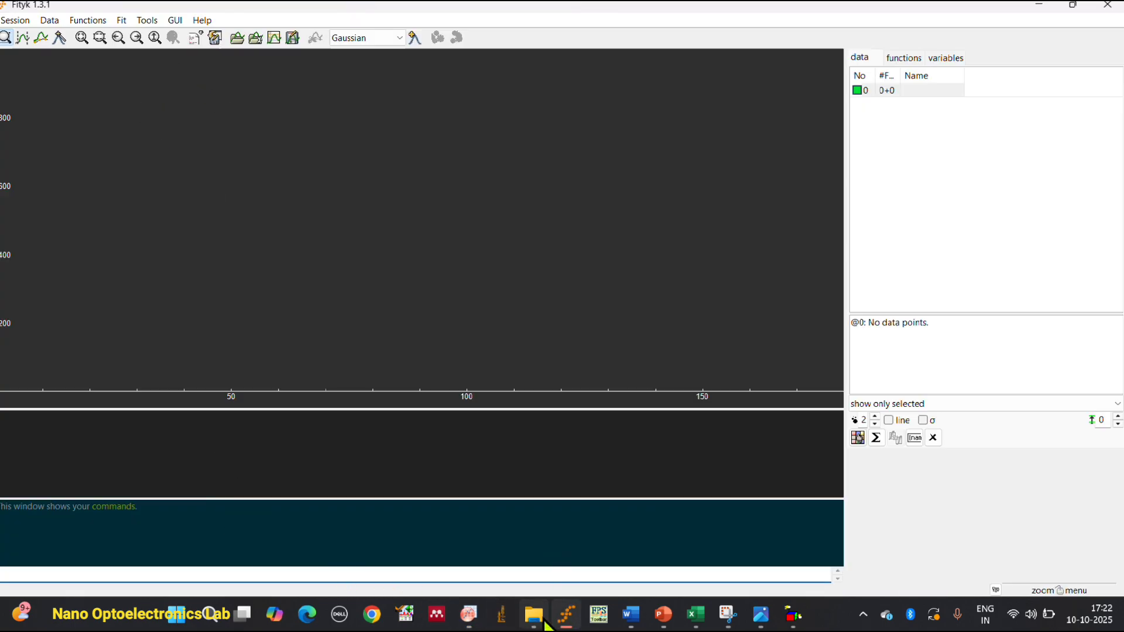
{"action": "left_click", "coordinate": [544, 622]}
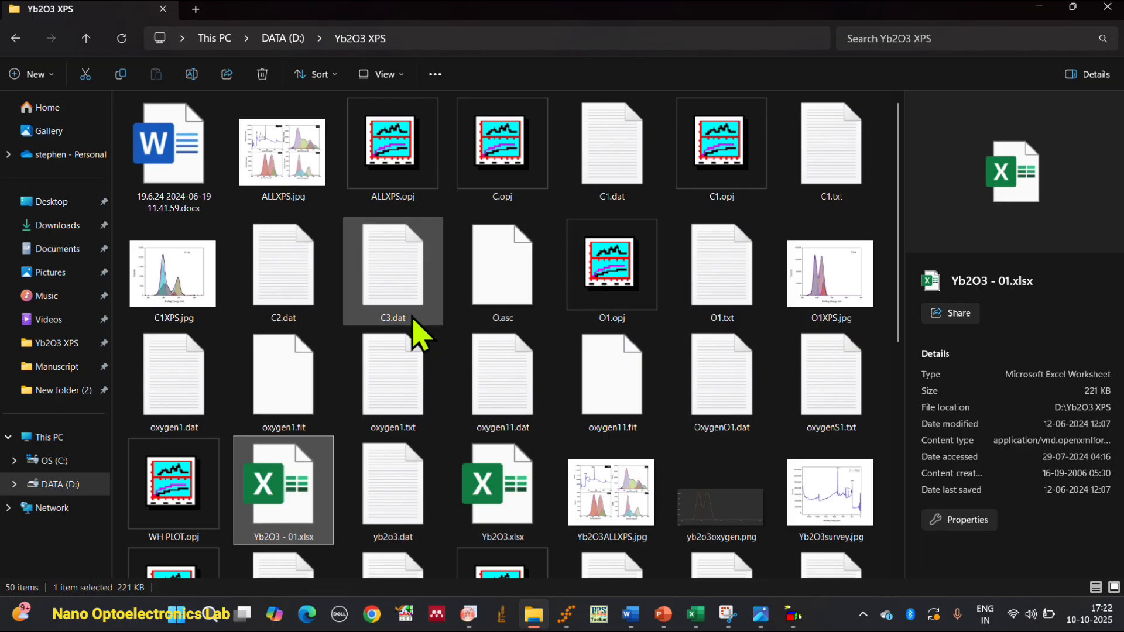
{"action": "scroll", "coordinate": [409, 340], "scroll_direction": "down", "scroll_amount": 2}
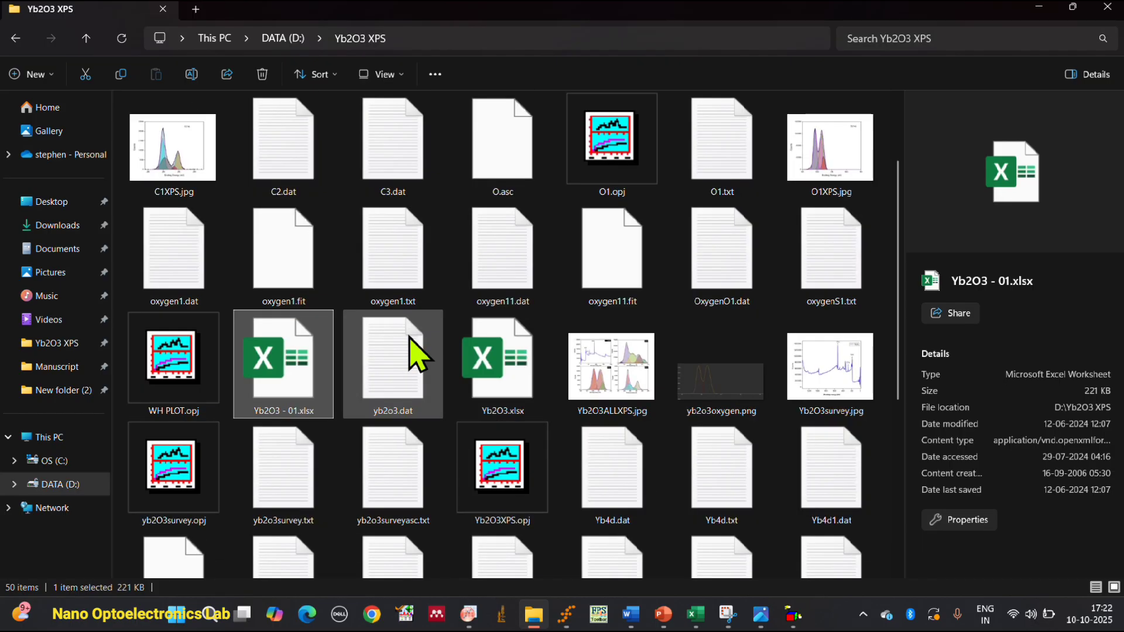
{"action": "scroll", "coordinate": [417, 354], "scroll_direction": "up", "scroll_amount": 2}
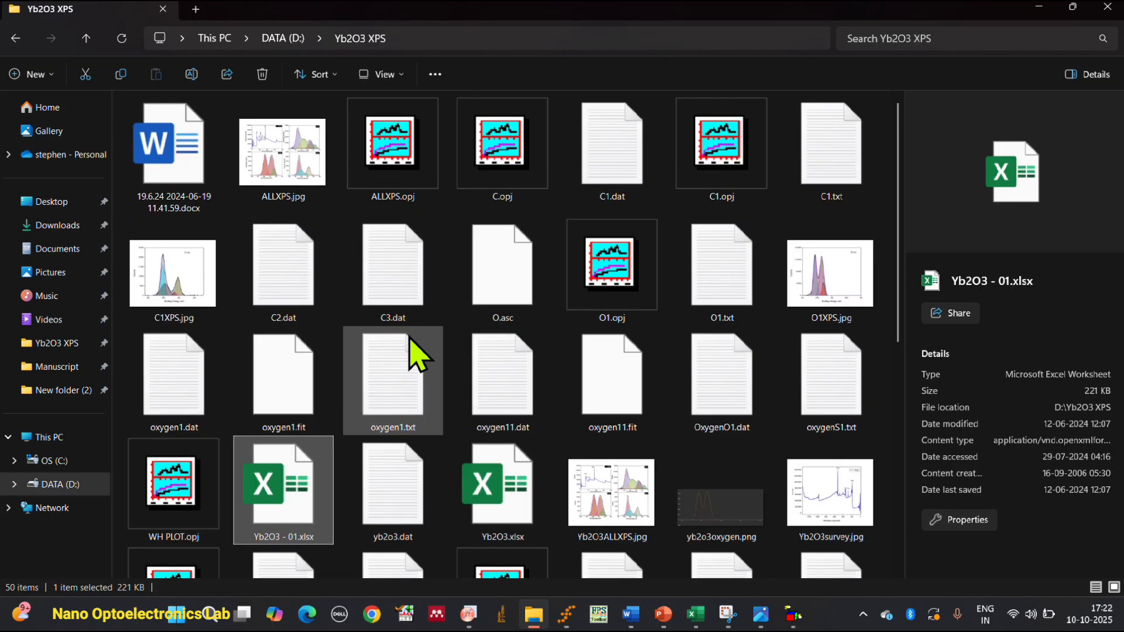
{"action": "left_click", "coordinate": [610, 144]}
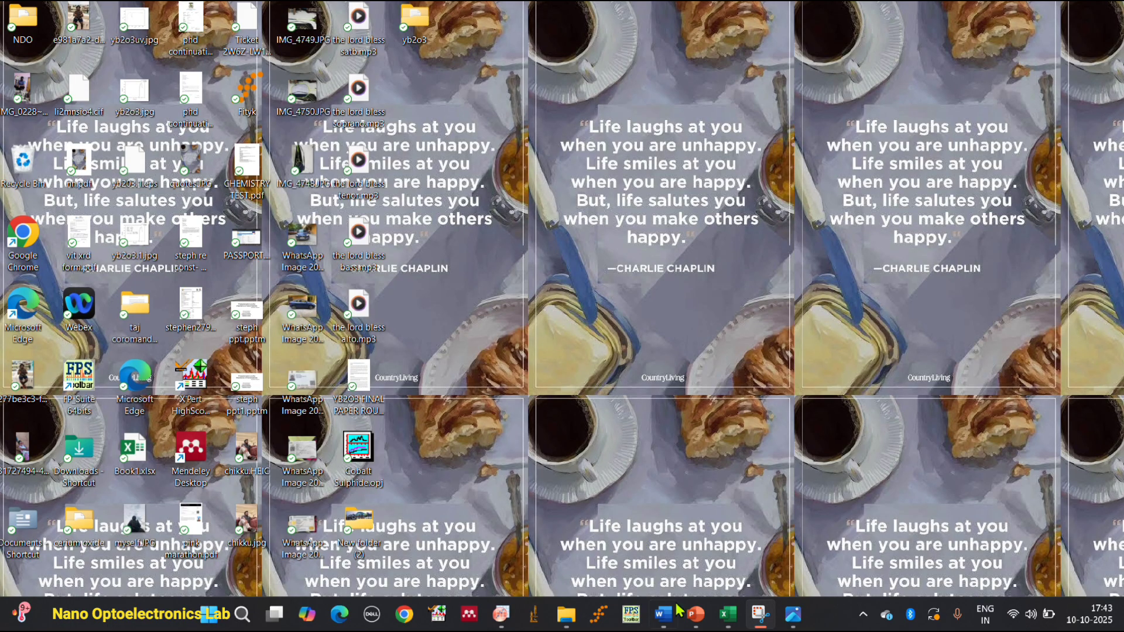
Switch to the Yb2O3.xlsx workbook in Excel and open the Yb4d Scan sheet at the start of its data columns.
{"action": "left_click", "coordinate": [728, 614]}
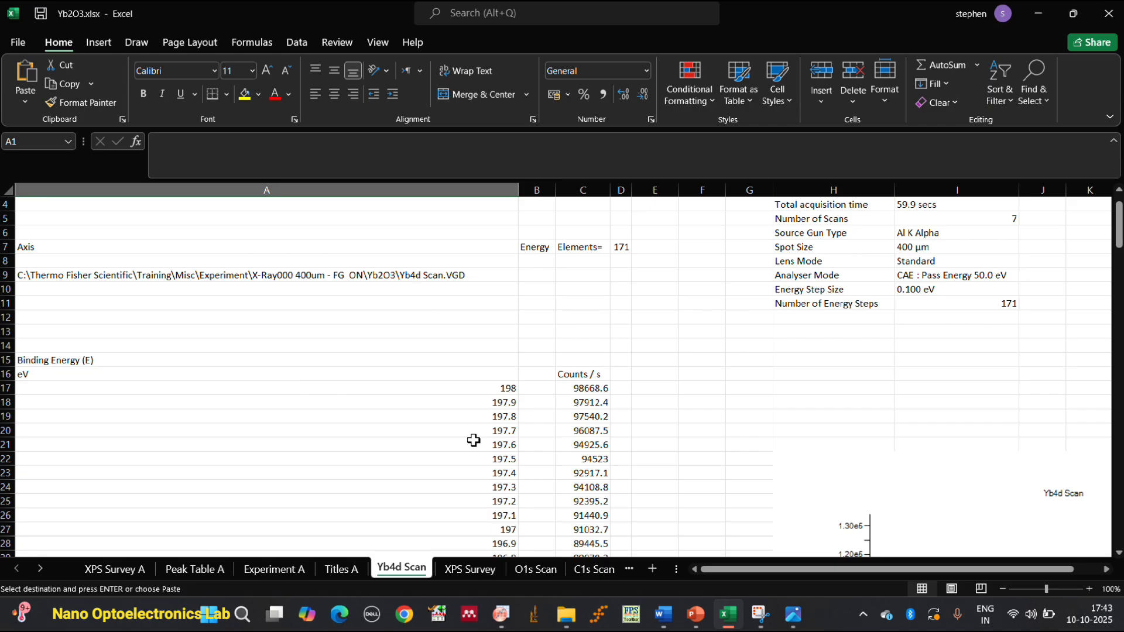
{"action": "left_click", "coordinate": [529, 572]}
{"action": "left_click", "coordinate": [597, 571]}
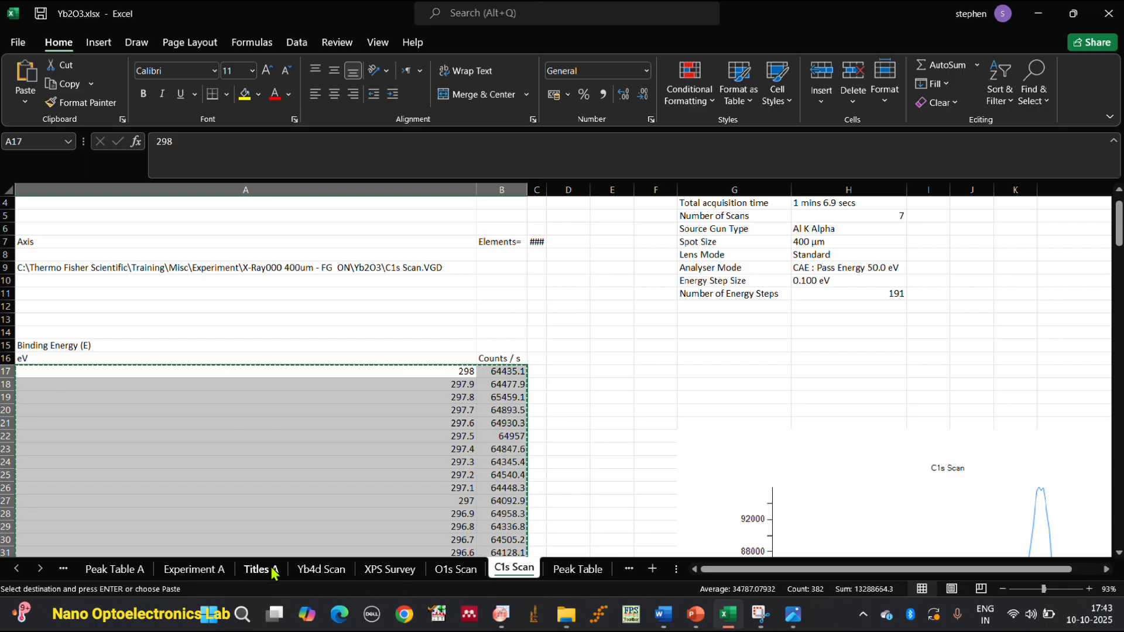
{"action": "left_click", "coordinate": [322, 569]}
{"action": "scroll", "coordinate": [477, 416], "scroll_direction": "down", "scroll_amount": 1}
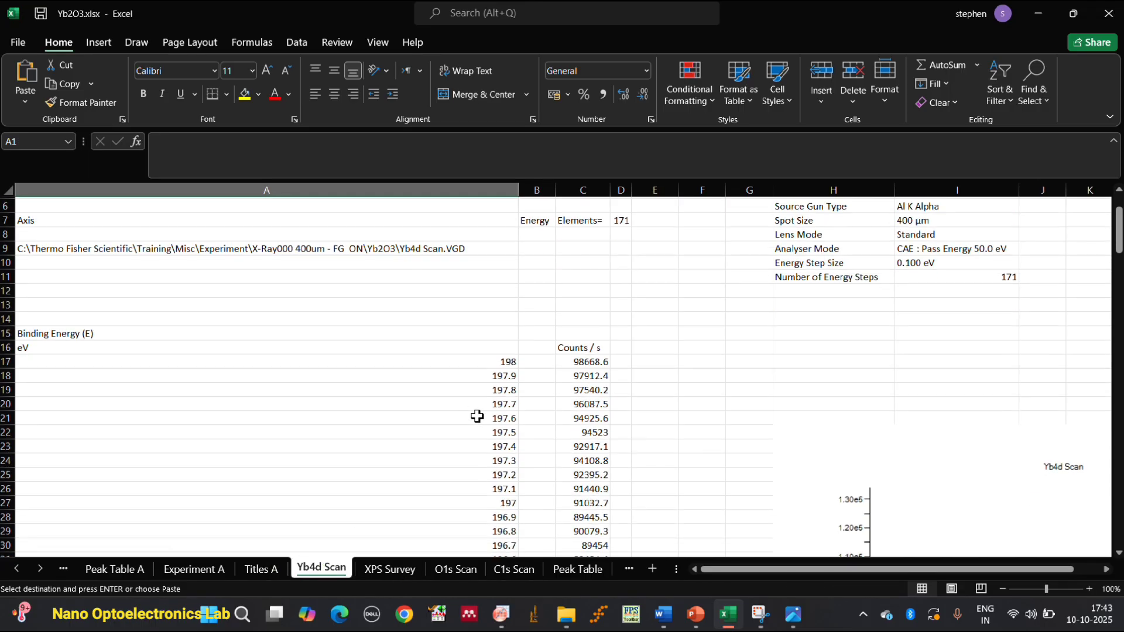
{"action": "left_click", "coordinate": [497, 332]}
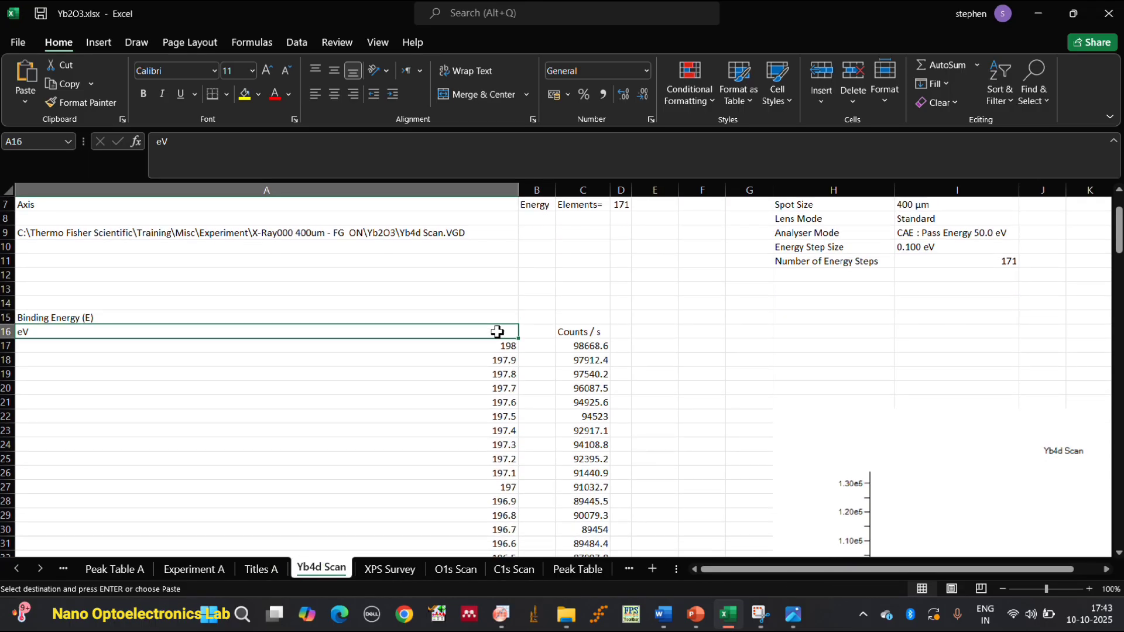
{"action": "double_click", "coordinate": [496, 332]}
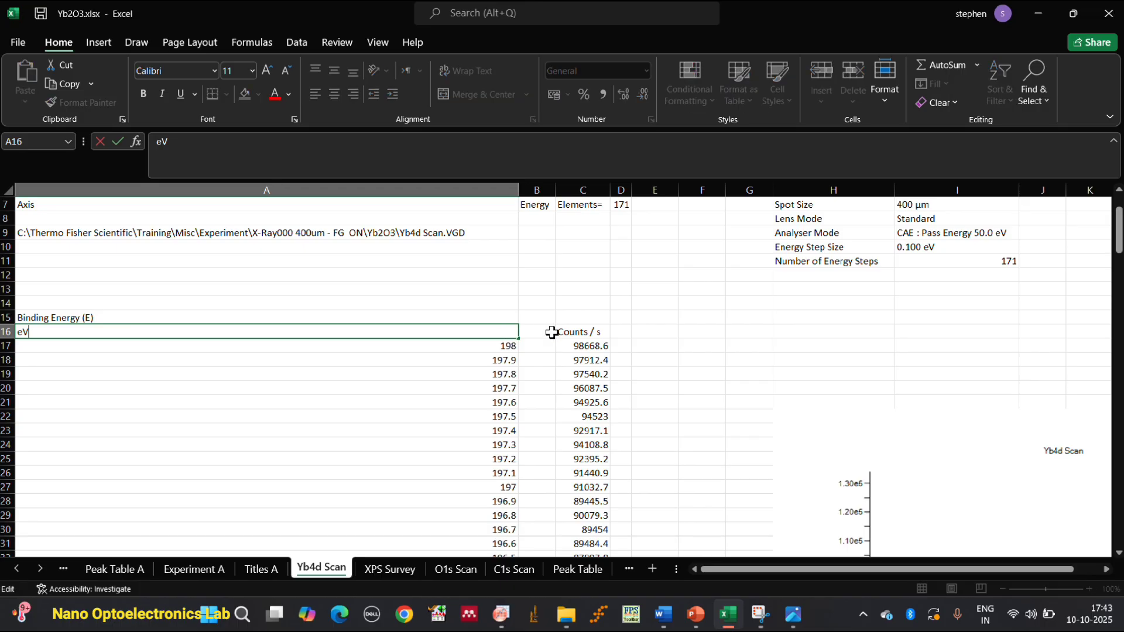
{"action": "left_click_drag", "start_coordinate": [490, 190], "coordinate": [576, 186]}
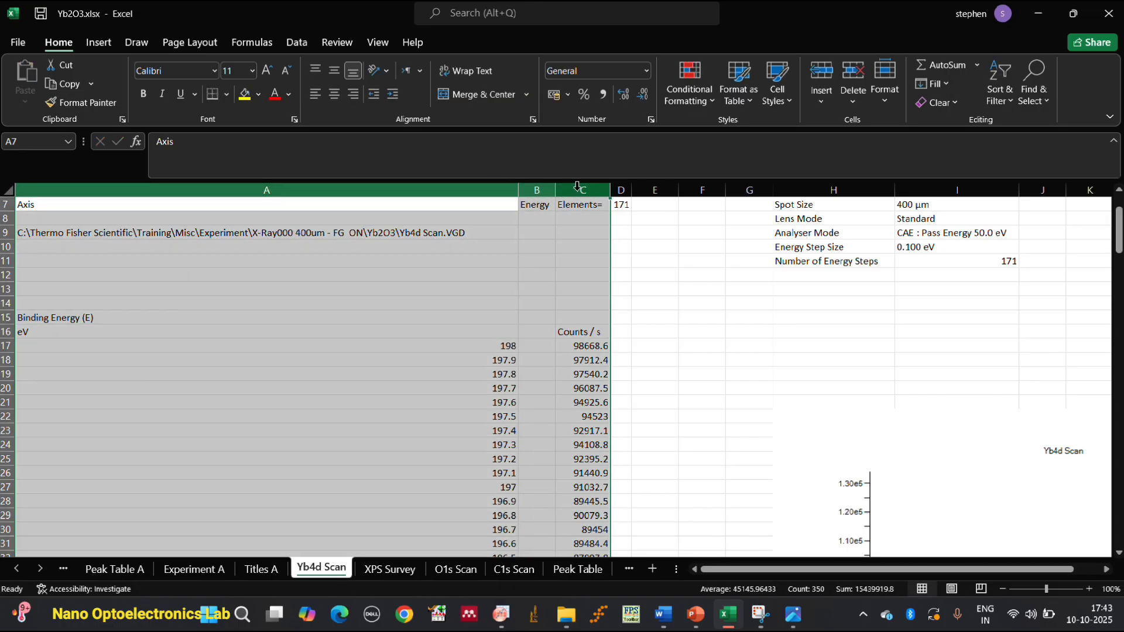
{"action": "left_click", "coordinate": [592, 260]}
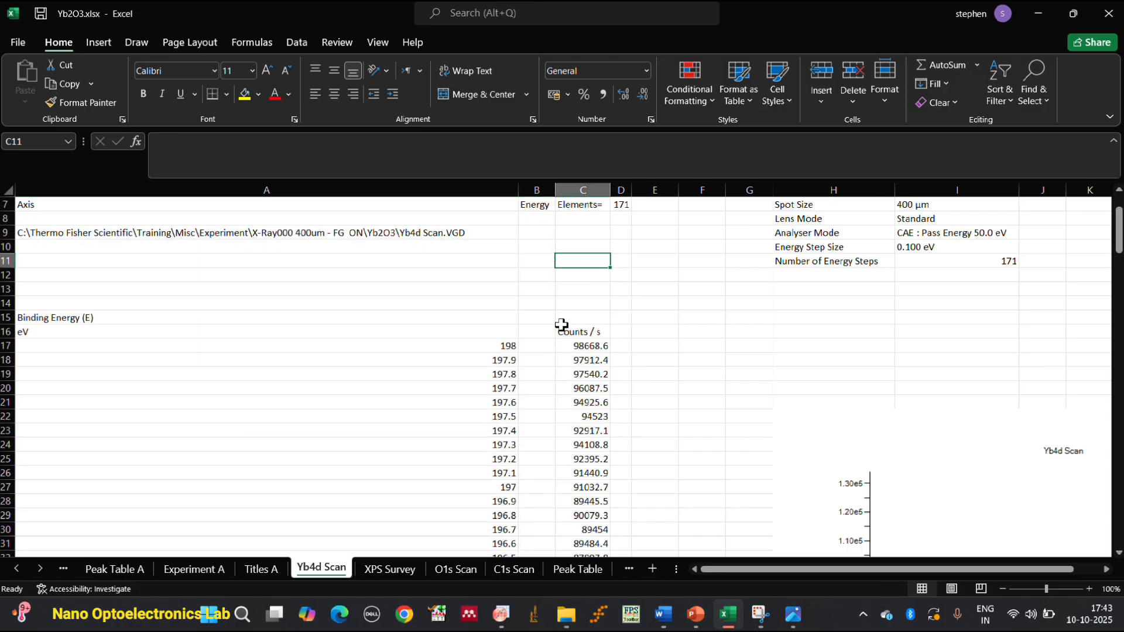
Copy the Yb4d binding energy and counts data from row 17 down to row 187, columns A to C.
{"action": "left_click_drag", "start_coordinate": [466, 345], "coordinate": [570, 431]}
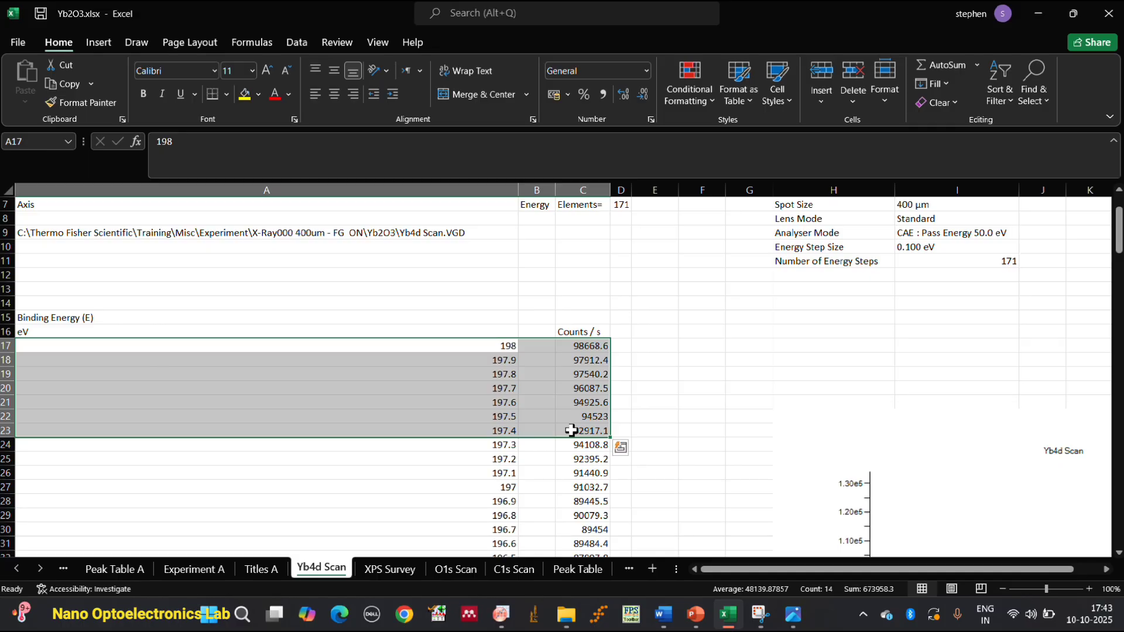
{"action": "left_click", "coordinate": [489, 341]}
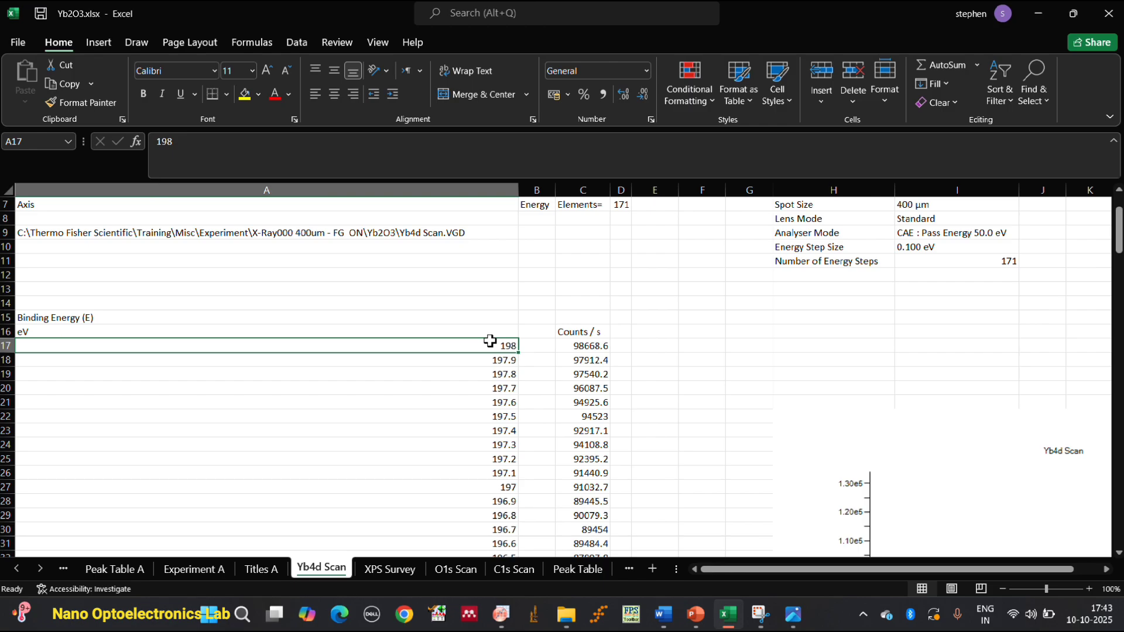
{"action": "key", "text": "shift+Right"}
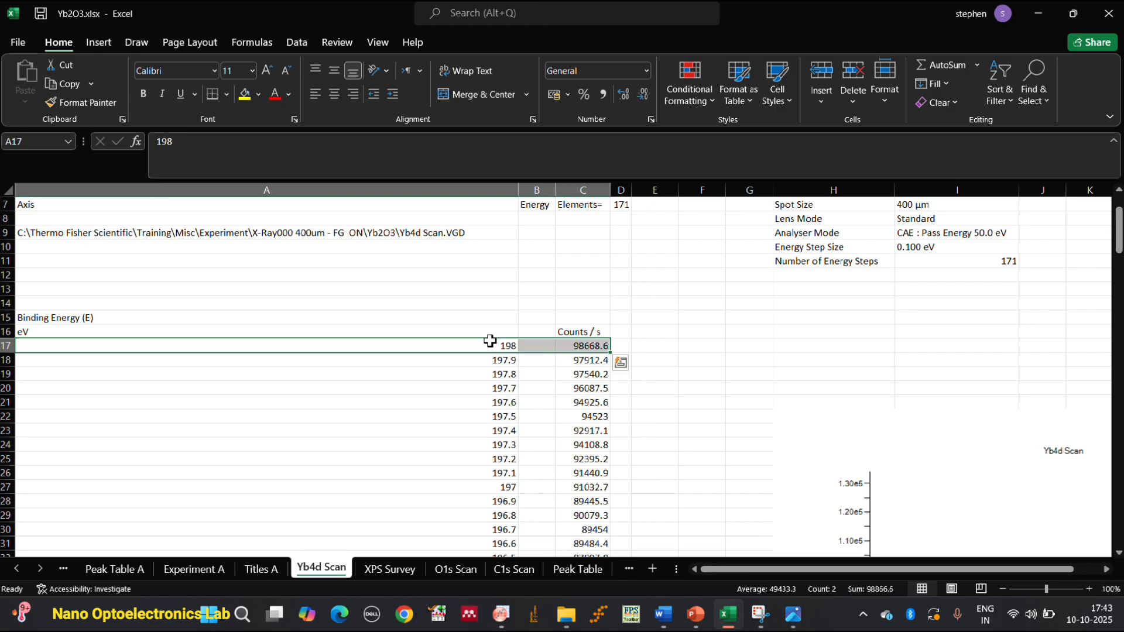
{"action": "key", "text": "ctrl+shift+Down"}
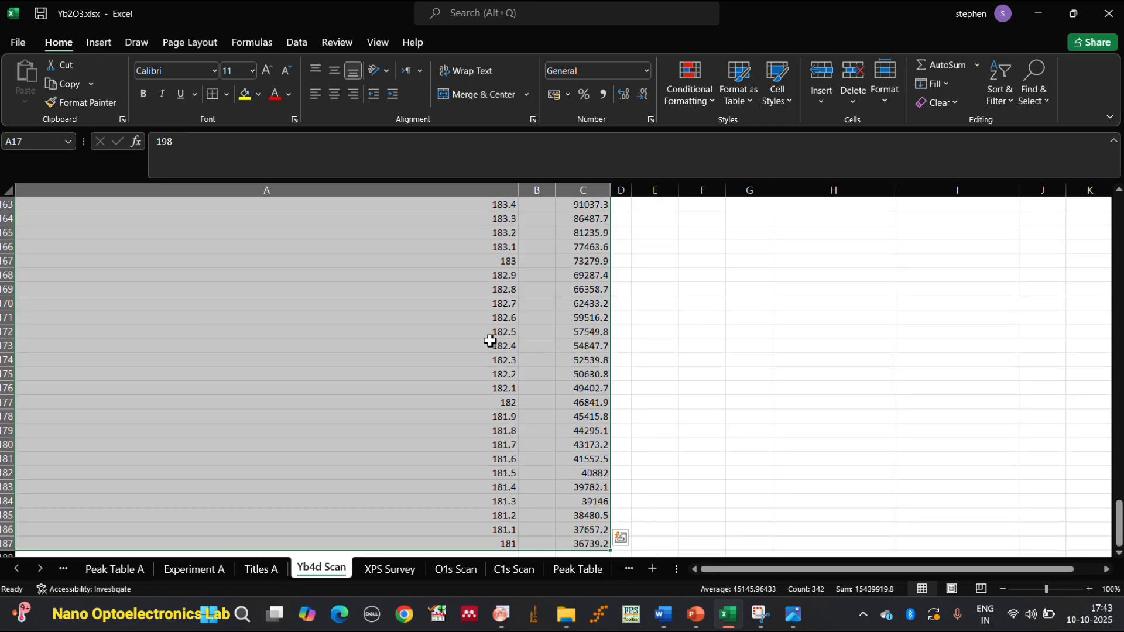
{"action": "right_click", "coordinate": [489, 341]}
{"action": "left_click", "coordinate": [583, 229]}
{"action": "key", "text": "ctrl+BackSpace"}
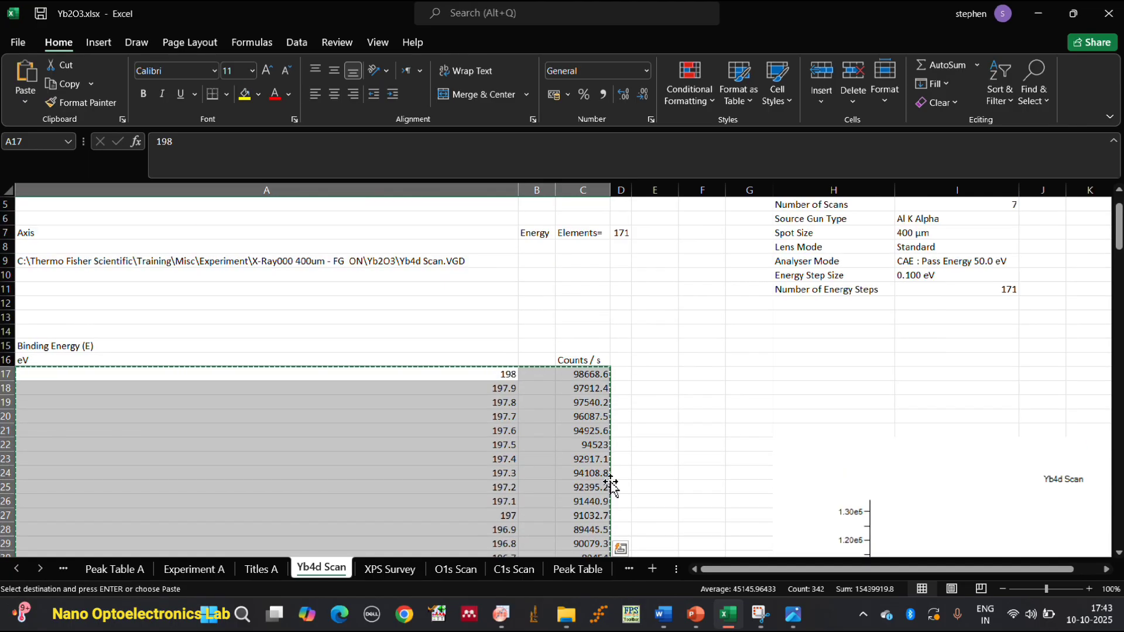
Switch to OriginPro to view the Yb4d graph in Folder2, and return to the Excel workbook.
{"action": "left_click", "coordinate": [500, 615]}
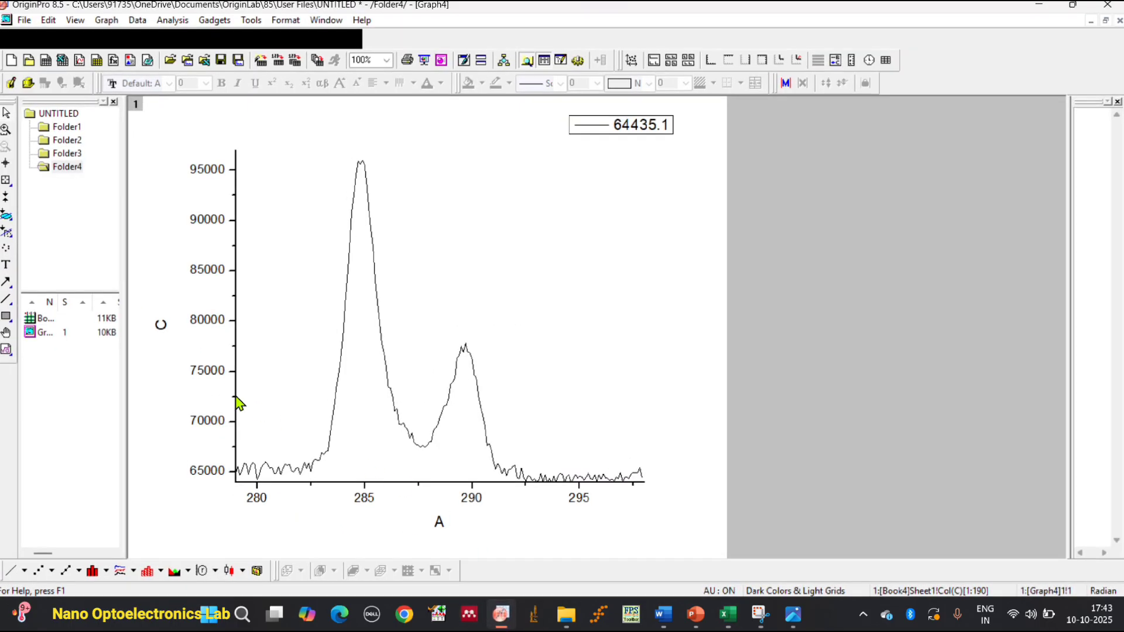
{"action": "left_click", "coordinate": [68, 140]}
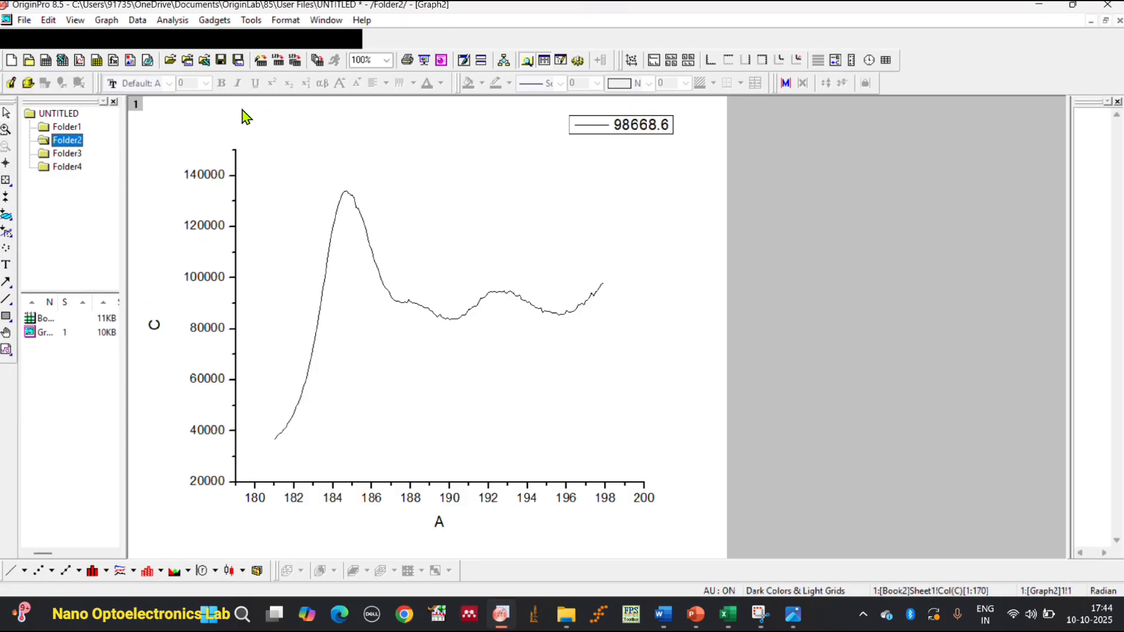
{"action": "left_click", "coordinate": [501, 615]}
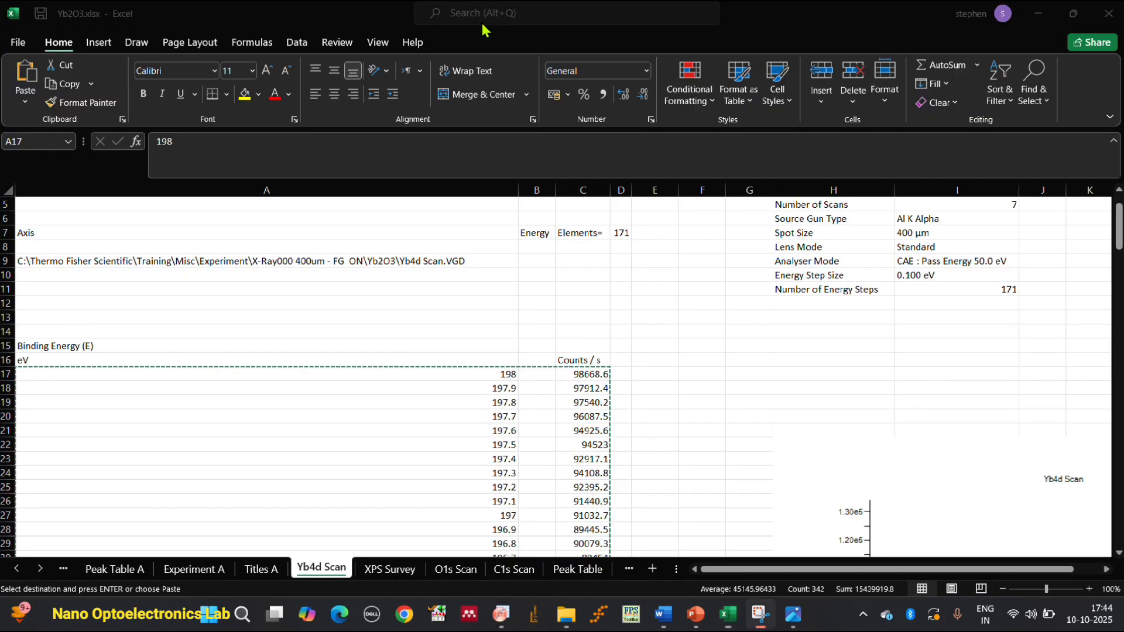
Open Notepad, dismiss the missing-file message, and paste the copied Yb4d data into a new tab.
{"action": "left_click", "coordinate": [241, 615]}
{"action": "left_click", "coordinate": [366, 166]}
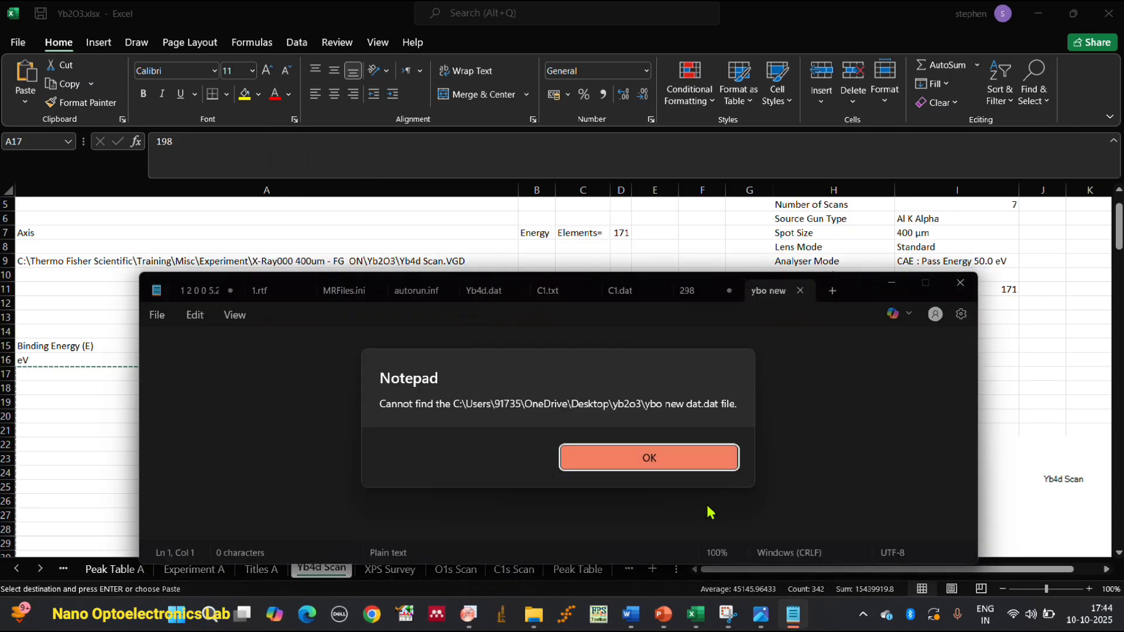
{"action": "left_click", "coordinate": [640, 457]}
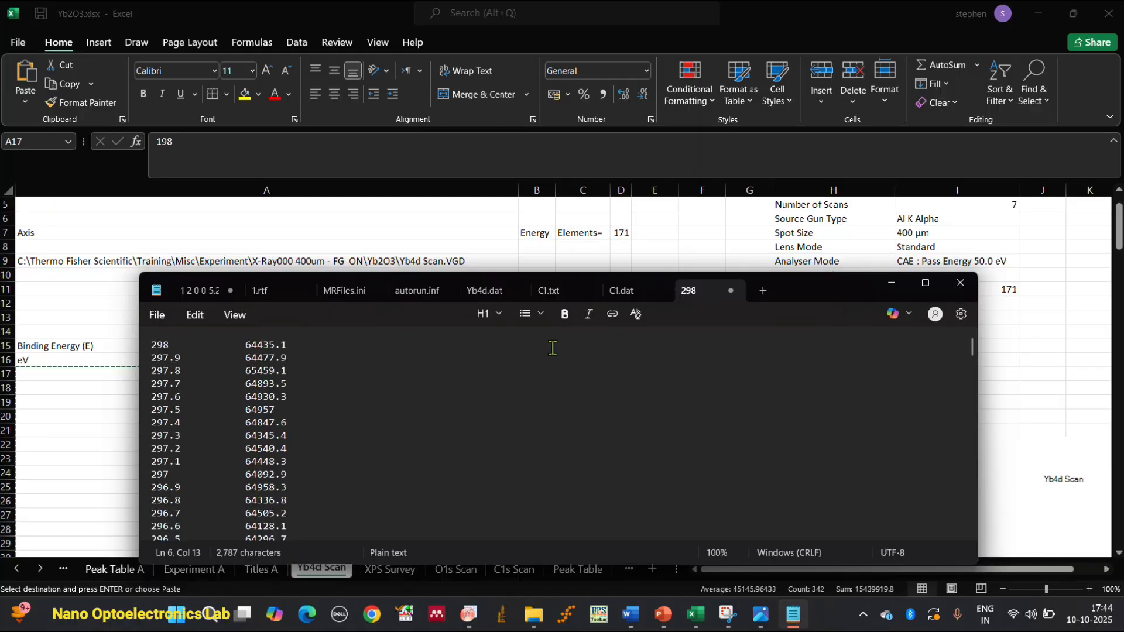
{"action": "left_click", "coordinate": [763, 291]}
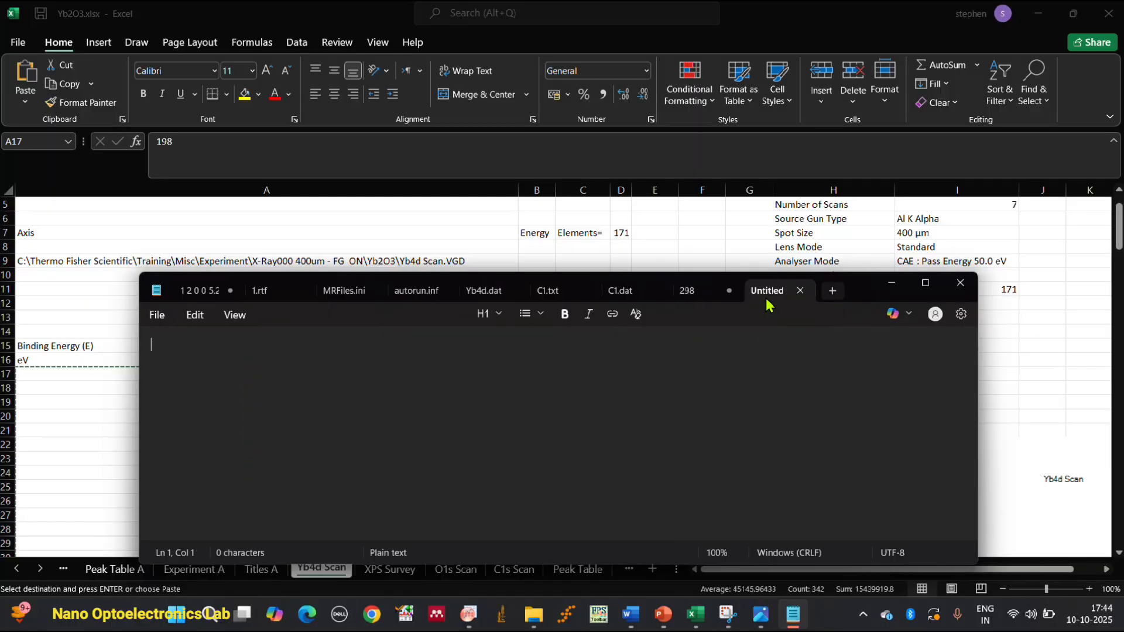
{"action": "right_click", "coordinate": [156, 344]}
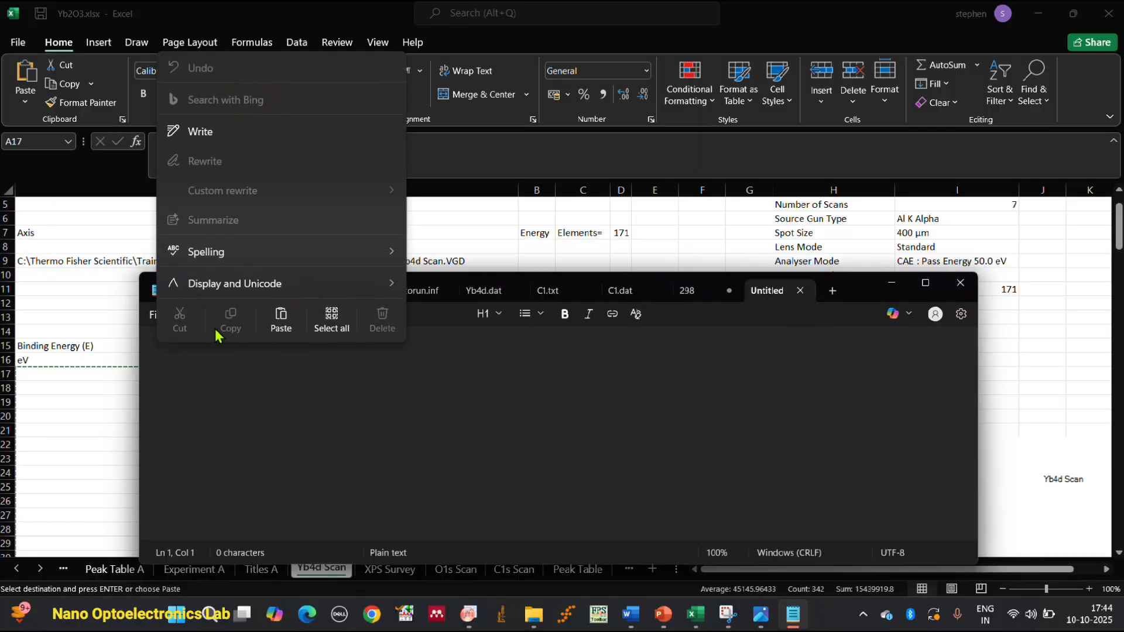
{"action": "left_click", "coordinate": [281, 319]}
{"action": "scroll", "coordinate": [514, 416], "scroll_direction": "up", "scroll_amount": 15}
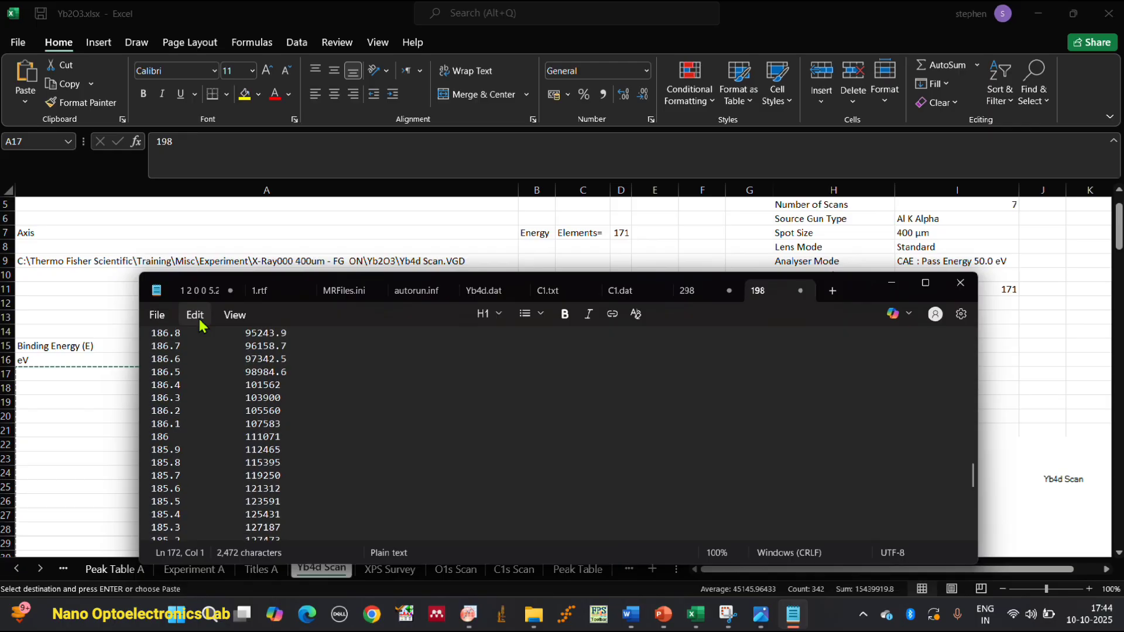
{"action": "left_click", "coordinate": [168, 317]}
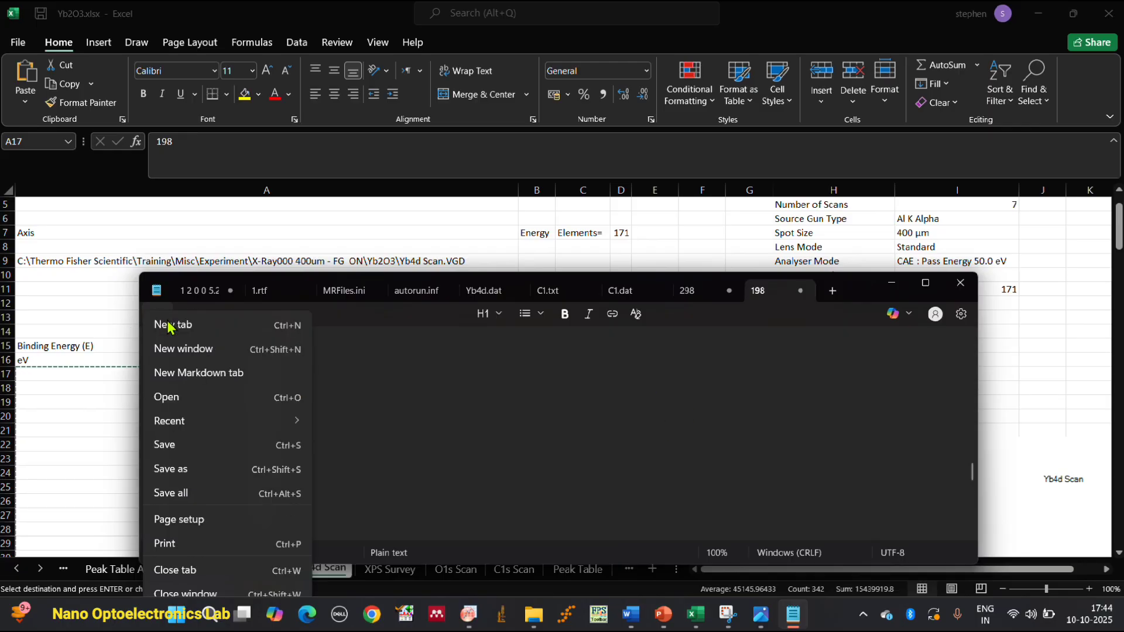
{"action": "left_click", "coordinate": [461, 411]}
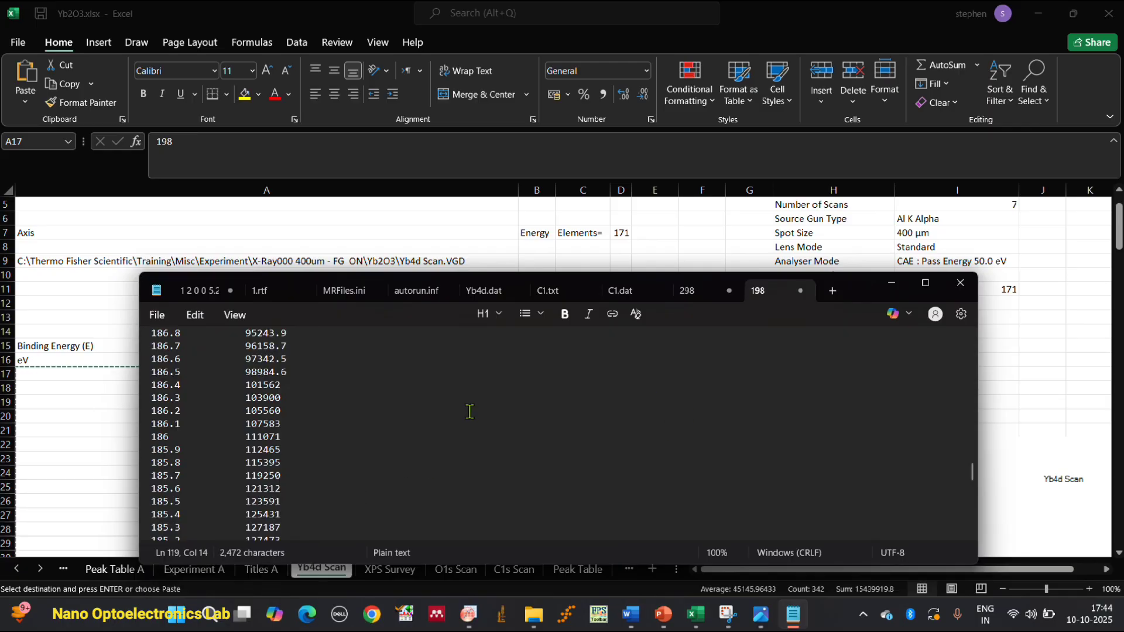
{"action": "scroll", "coordinate": [882, 497], "scroll_direction": "down", "scroll_amount": 1}
Add a blank Notepad tab, switch to the O1s Scan sheet in Excel, and delete column B between the binding energy and the counts.
{"action": "left_click", "coordinate": [831, 290]}
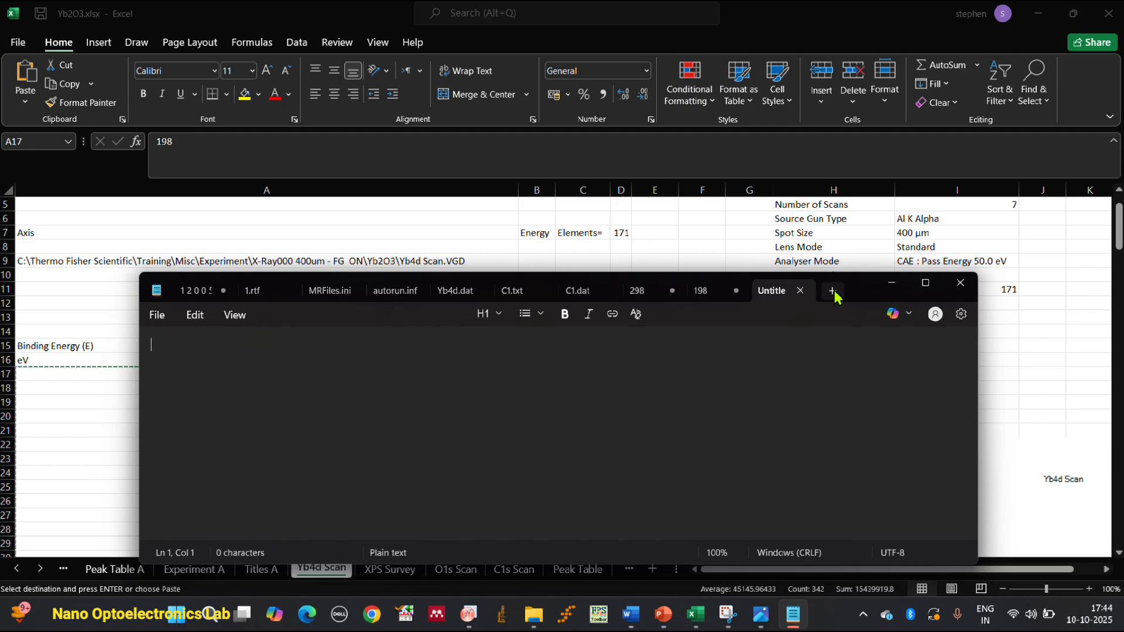
{"action": "left_click", "coordinate": [695, 615]}
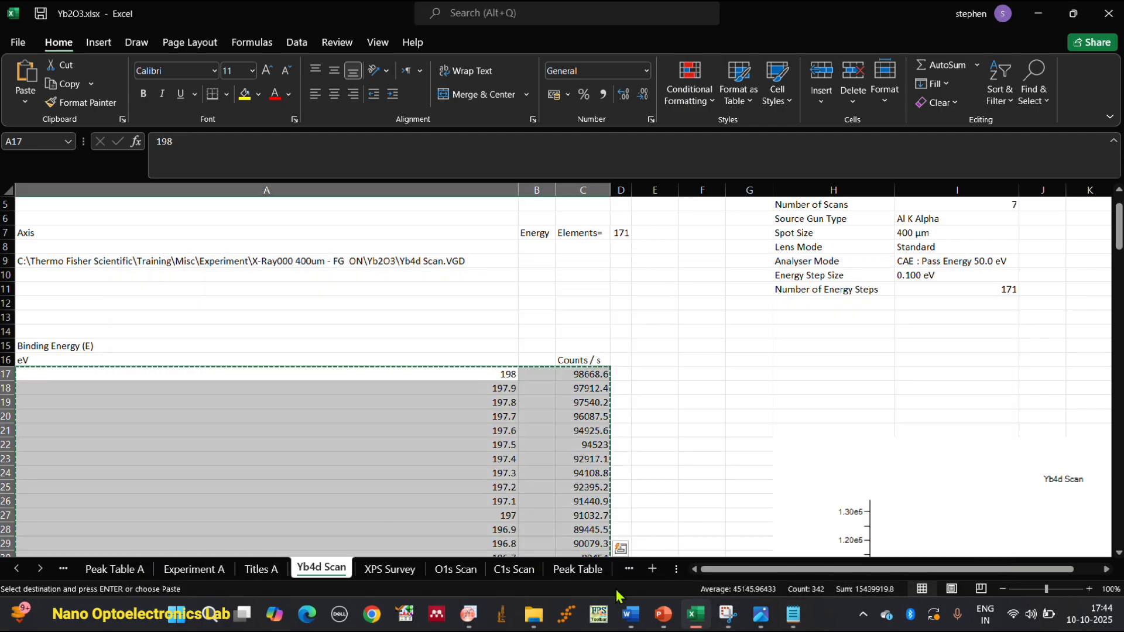
{"action": "left_click", "coordinate": [456, 569]}
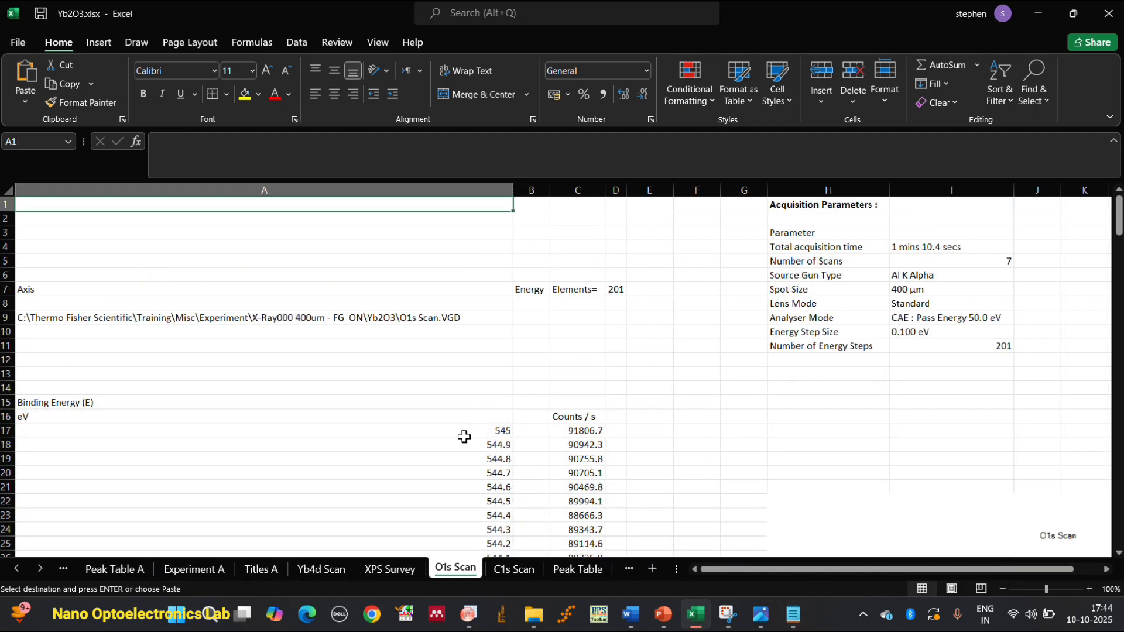
{"action": "left_click", "coordinate": [466, 436]}
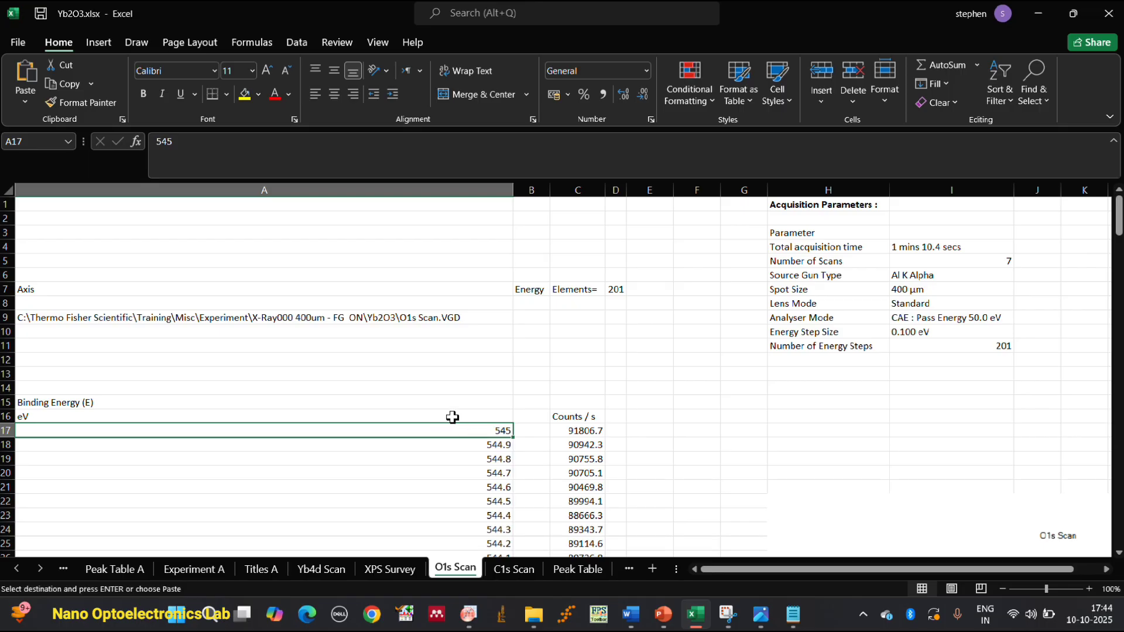
{"action": "left_click", "coordinate": [454, 416]}
{"action": "key", "text": "F2"}
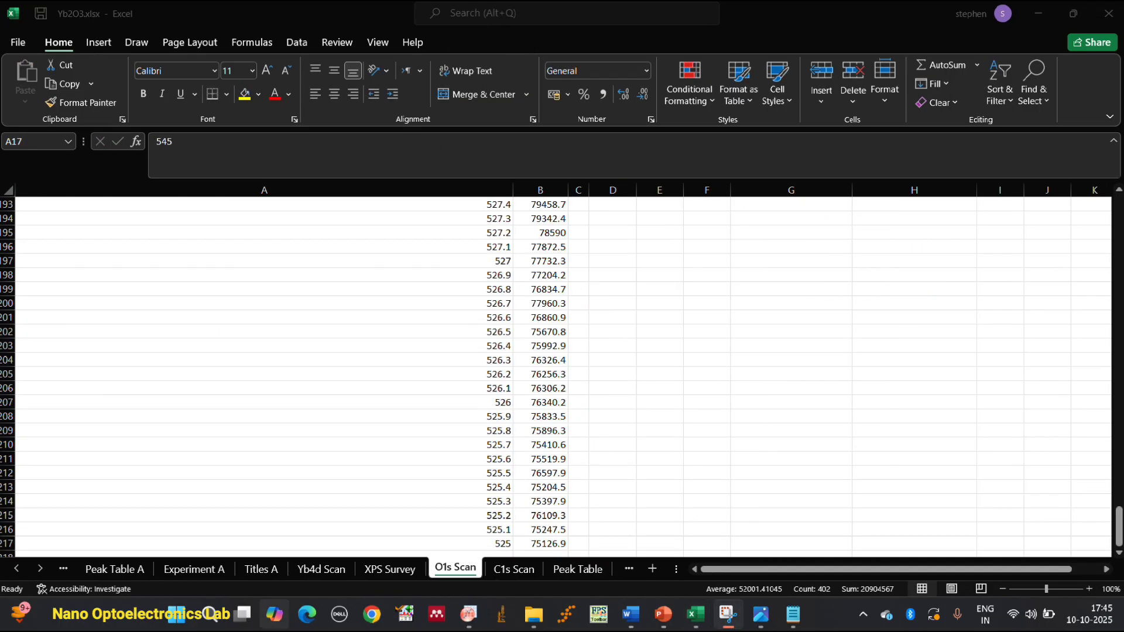
Copy the O1s binding energy and counts data in columns A and B from row 17 to row 217.
{"action": "scroll", "coordinate": [366, 499], "scroll_direction": "up", "scroll_amount": 6}
{"action": "scroll", "coordinate": [474, 379], "scroll_direction": "up", "scroll_amount": 20}
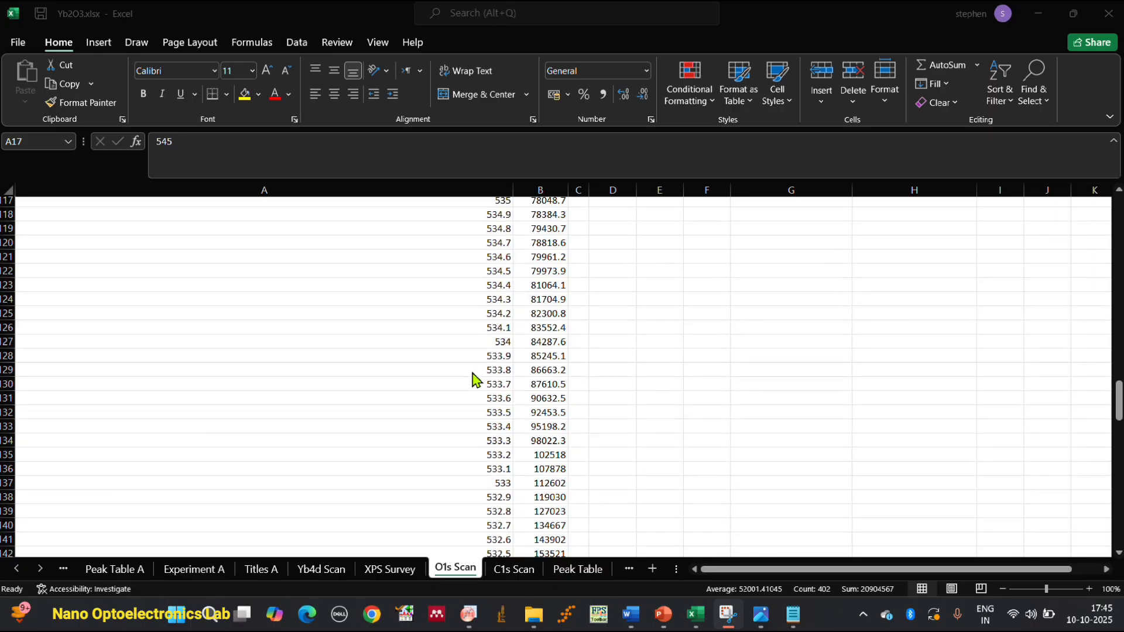
{"action": "scroll", "coordinate": [474, 379], "scroll_direction": "up", "scroll_amount": 14}
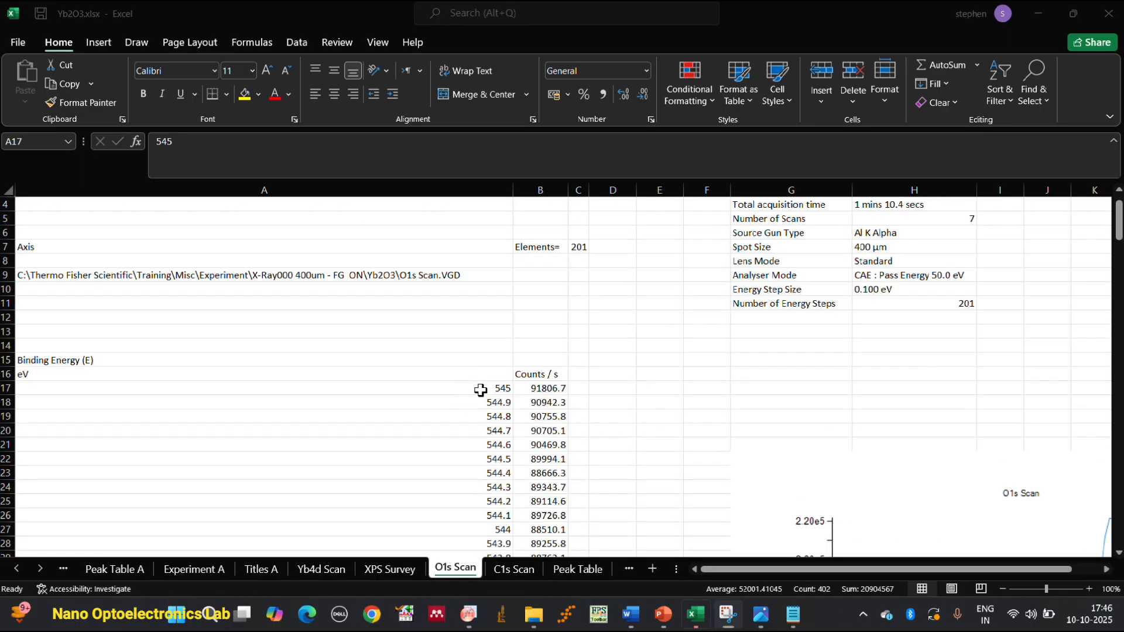
{"action": "left_click_drag", "start_coordinate": [482, 392], "coordinate": [532, 419]}
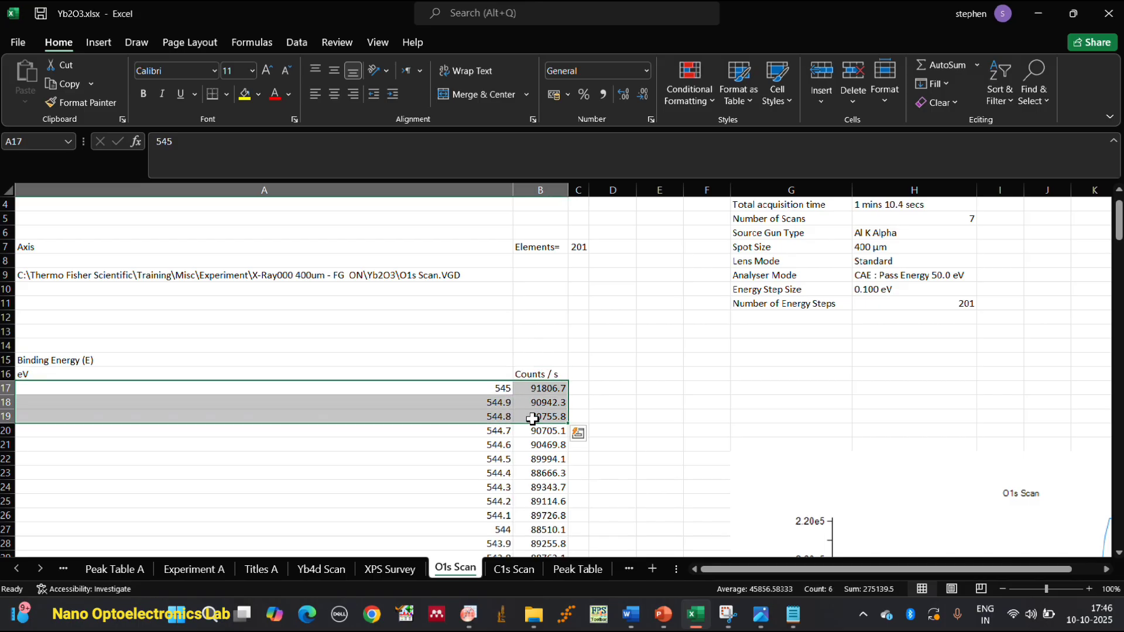
{"action": "key", "text": "ctrl+shift+Down"}
{"action": "right_click", "coordinate": [441, 323]}
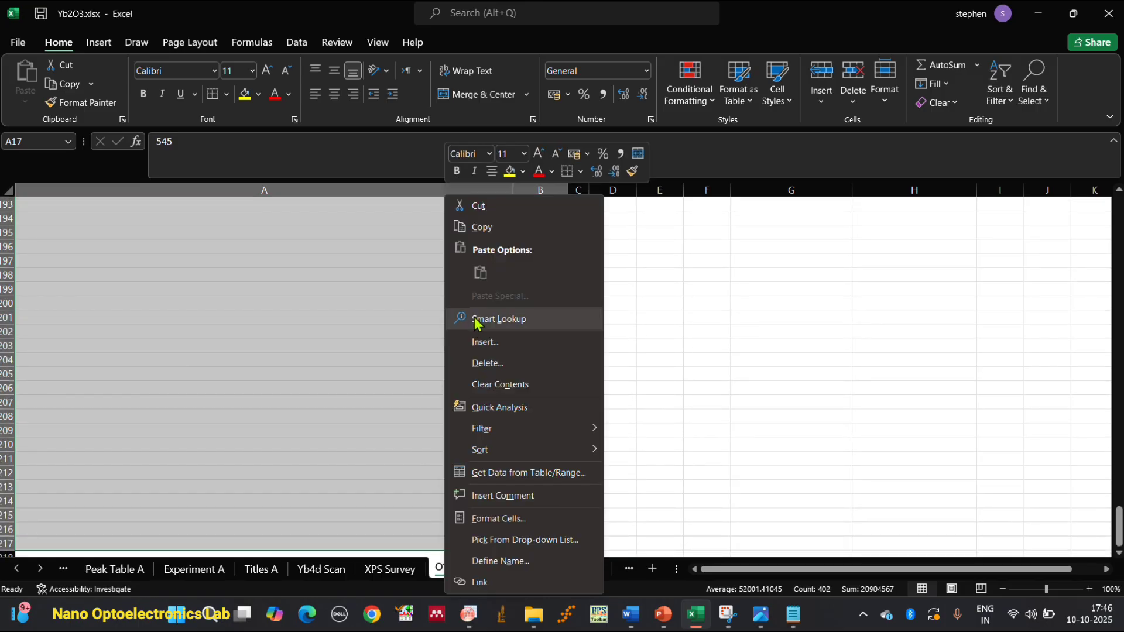
{"action": "left_click", "coordinate": [485, 228]}
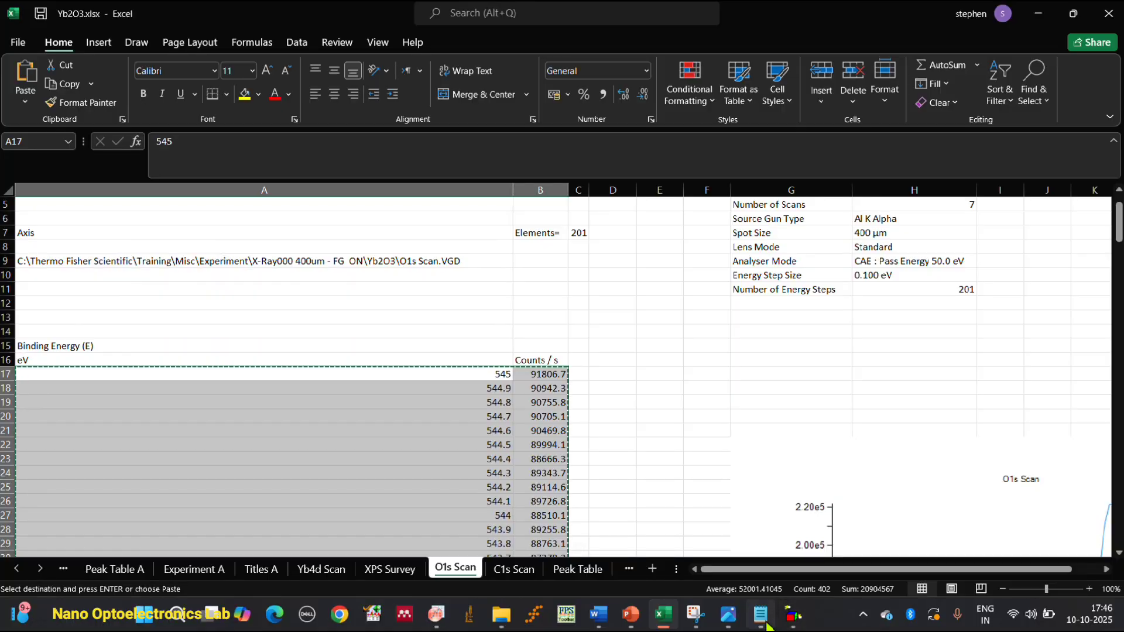
Switch to Notepad, paste the O1s data into the blank tab, and add another empty tab.
{"action": "left_click", "coordinate": [766, 624]}
{"action": "right_click", "coordinate": [281, 363]}
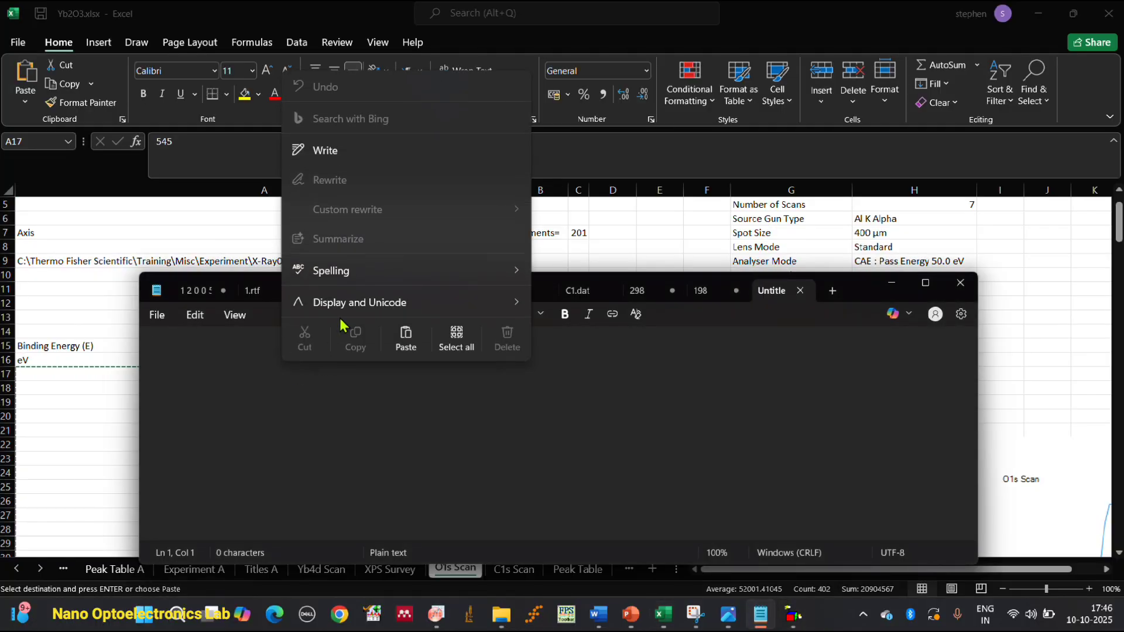
{"action": "left_click", "coordinate": [405, 337]}
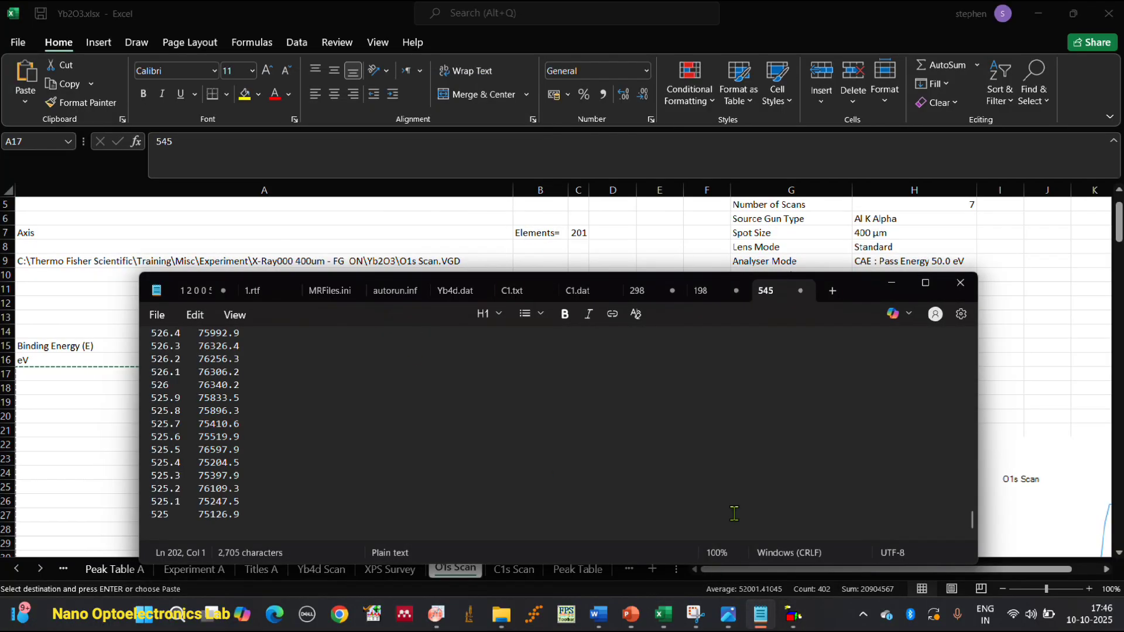
{"action": "left_click", "coordinate": [720, 293]}
{"action": "left_click", "coordinate": [779, 291]}
{"action": "left_click", "coordinate": [842, 292]}
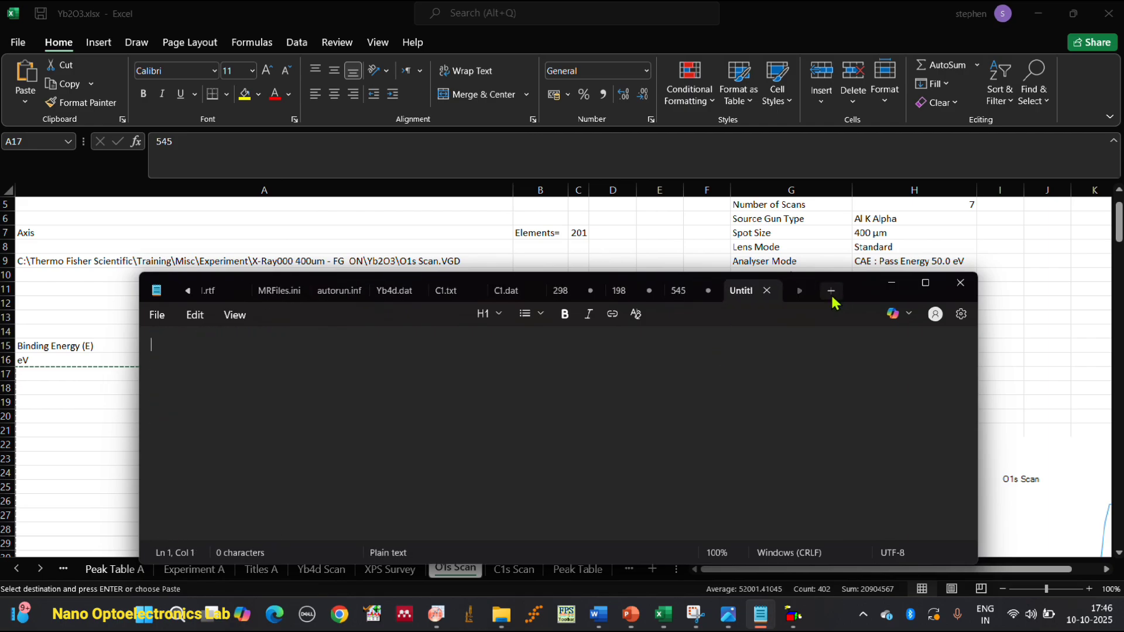
Save the Yb4d data in the 198 tab as yb4d.txt in the yb2o3 folder on the Desktop.
{"action": "left_click", "coordinate": [617, 300]}
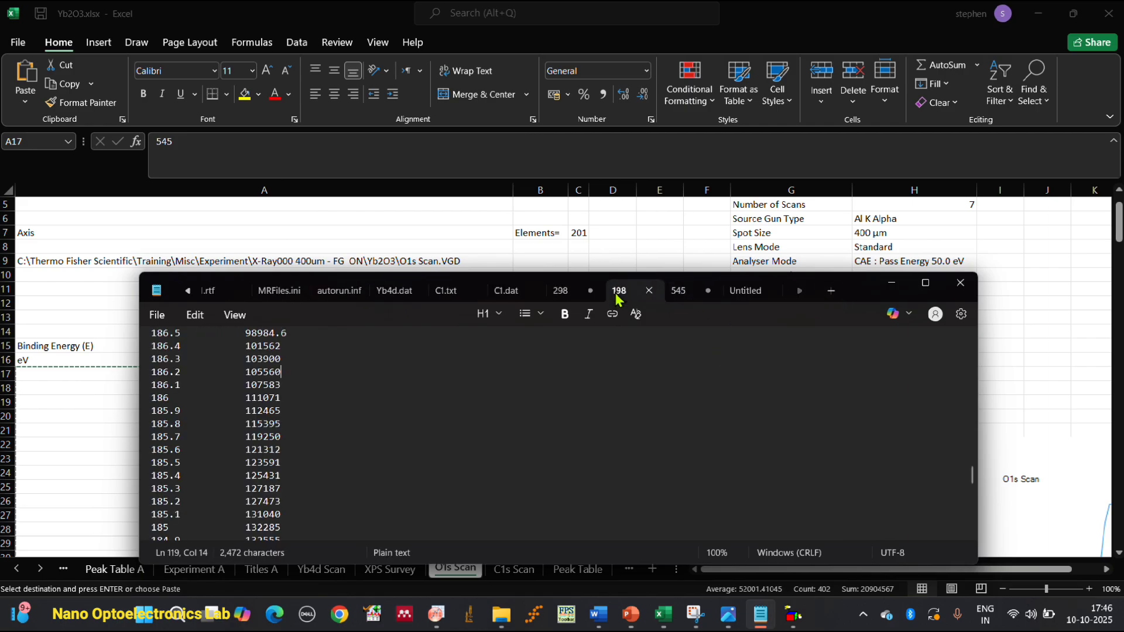
{"action": "scroll", "coordinate": [297, 396], "scroll_direction": "up", "scroll_amount": 20}
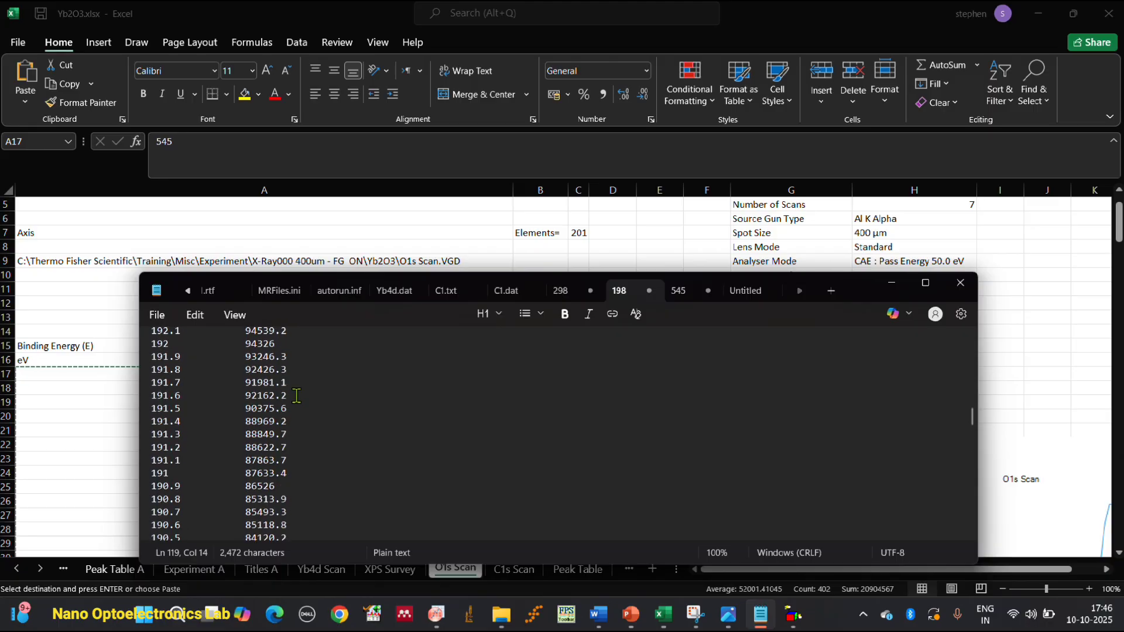
{"action": "scroll", "coordinate": [297, 396], "scroll_direction": "up", "scroll_amount": 3}
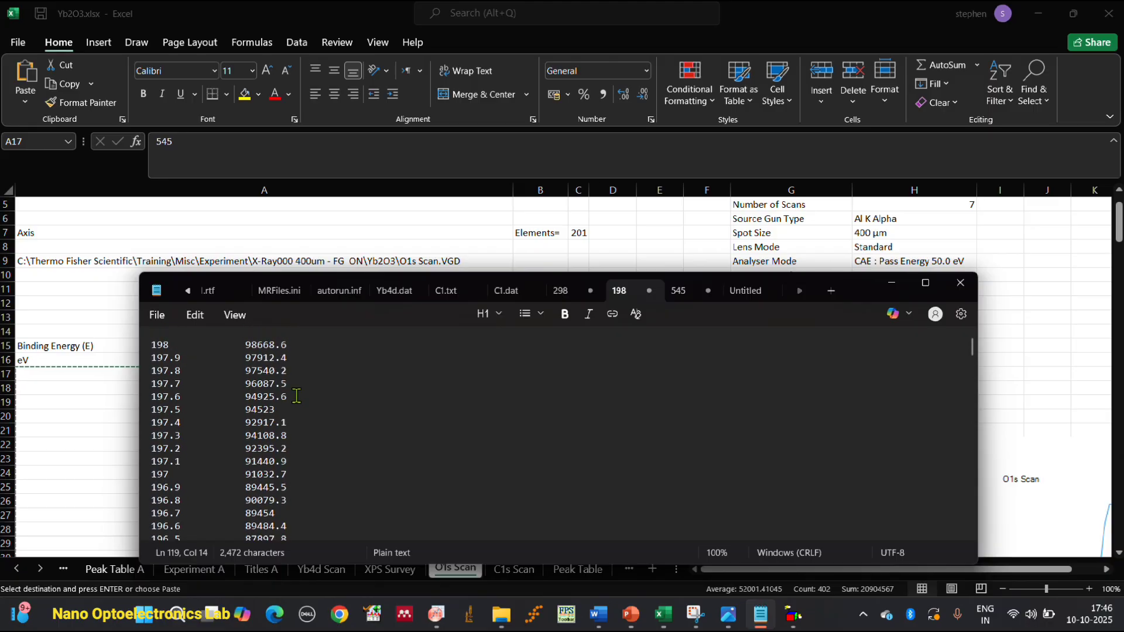
{"action": "left_click", "coordinate": [157, 314]}
{"action": "left_click", "coordinate": [199, 434]}
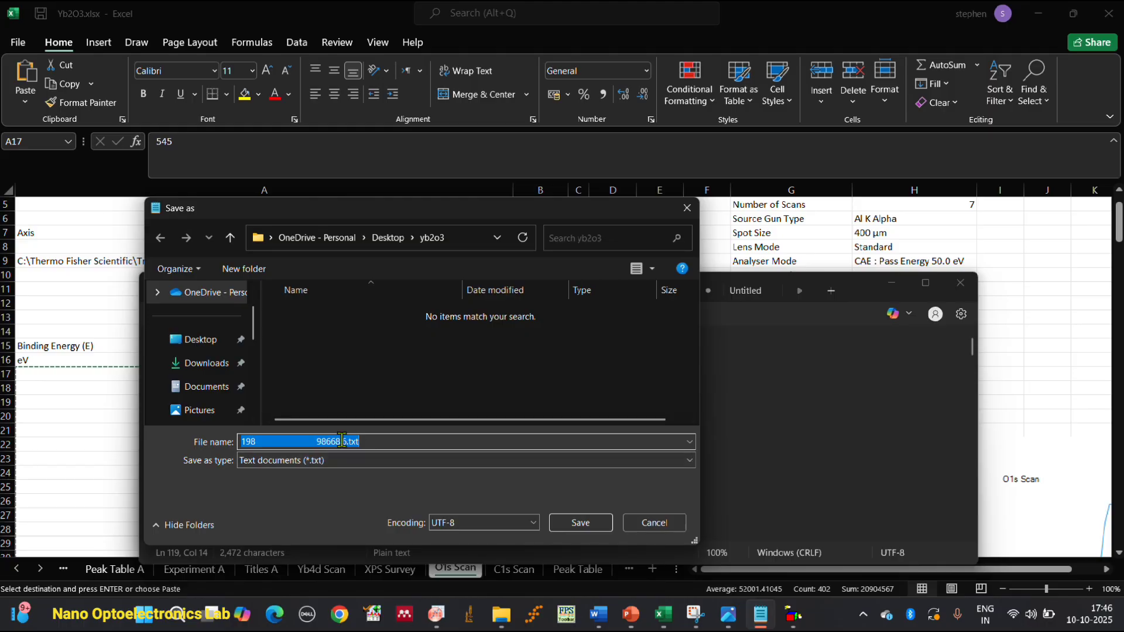
{"action": "left_click", "coordinate": [346, 441]}
{"action": "key", "text": "BackSpace"}
{"action": "key", "text": "BackSpace"}
{"action": "key", "text": "BackSpace"}
{"action": "key", "text": "BackSpace"}
{"action": "key", "text": "BackSpace"}
{"action": "key", "text": "BackSpace"}
{"action": "key", "text": "BackSpace"}
{"action": "key", "text": "BackSpace"}
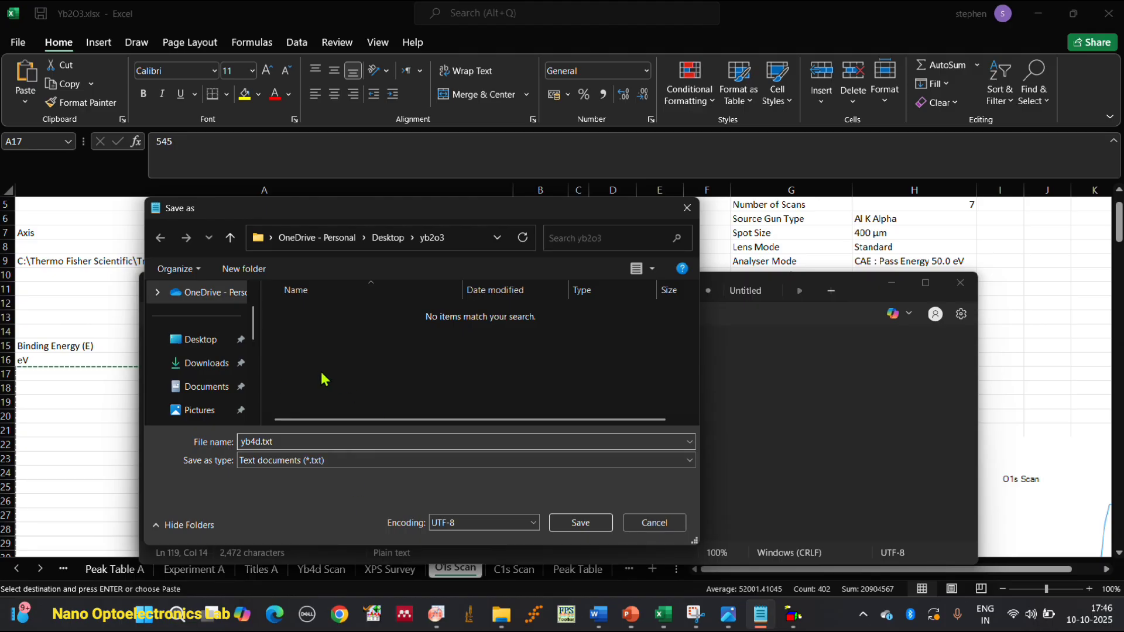
{"action": "left_click", "coordinate": [210, 345]}
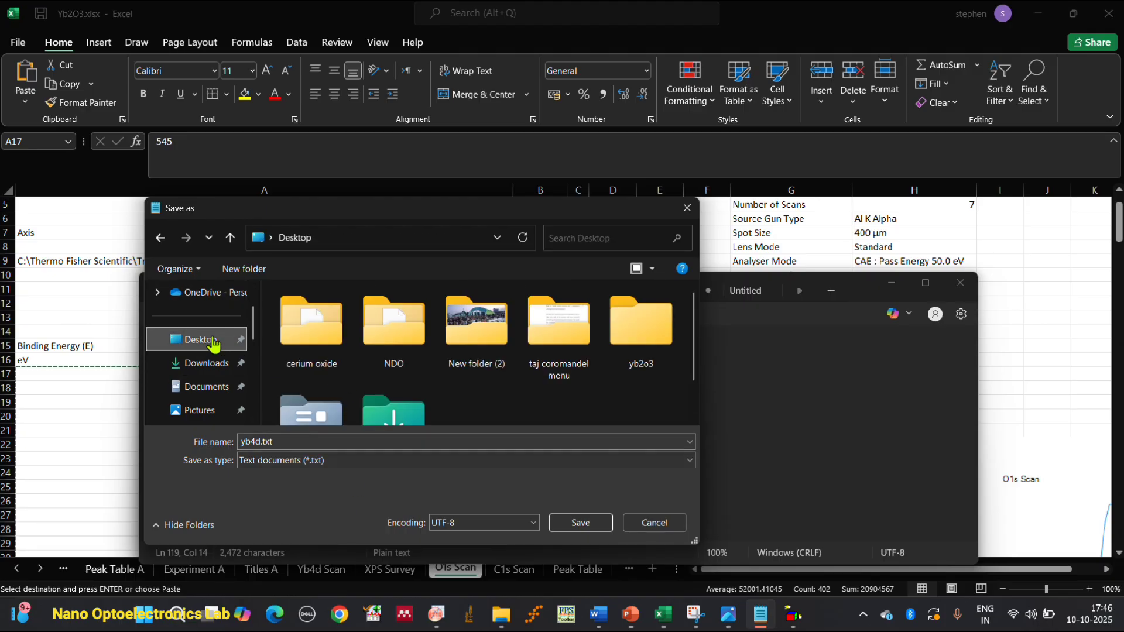
{"action": "double_click", "coordinate": [631, 355]}
{"action": "left_click", "coordinate": [580, 522]}
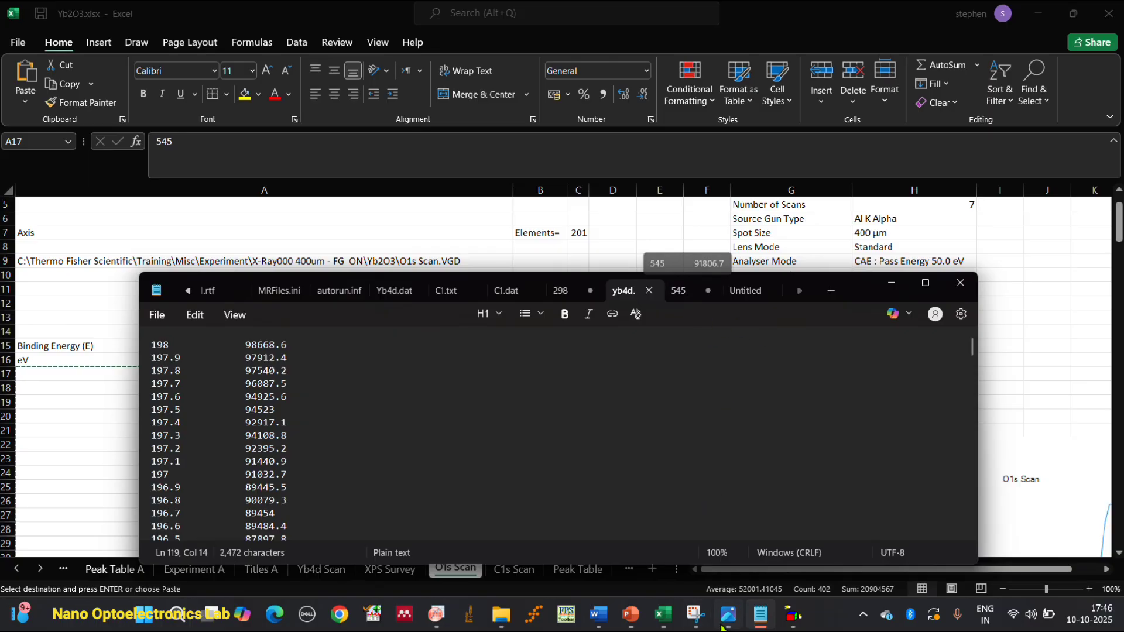
Open the save dialog for the O1s data in the 545 tab at the yb2o3 folder and clear the file name.
{"action": "left_click", "coordinate": [689, 295]}
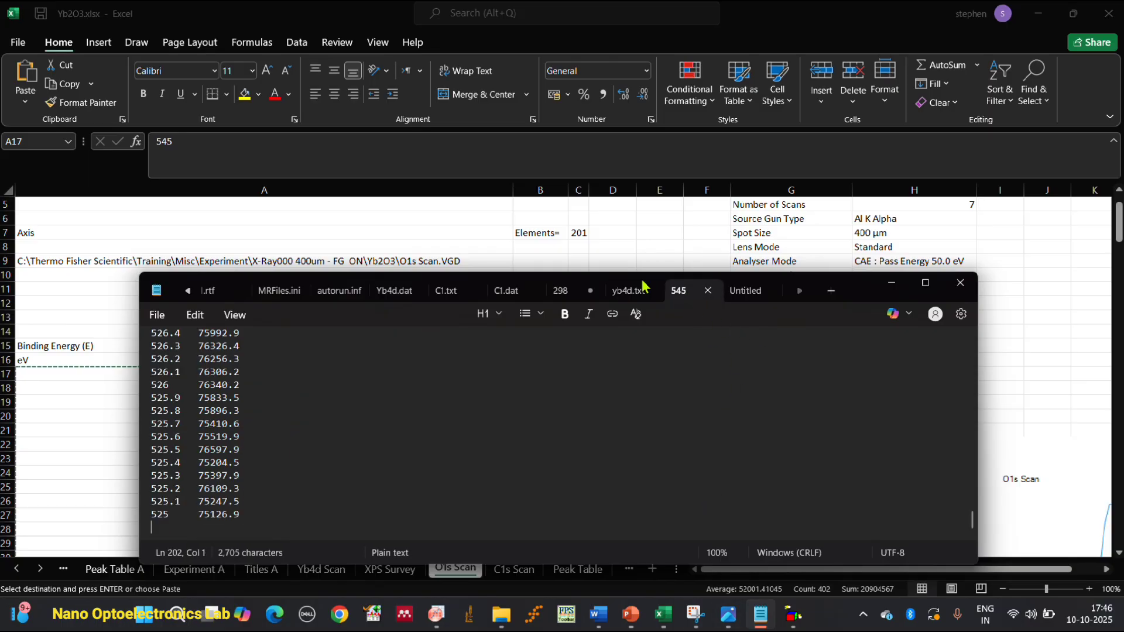
{"action": "left_click", "coordinate": [153, 316]}
{"action": "left_click", "coordinate": [228, 434]}
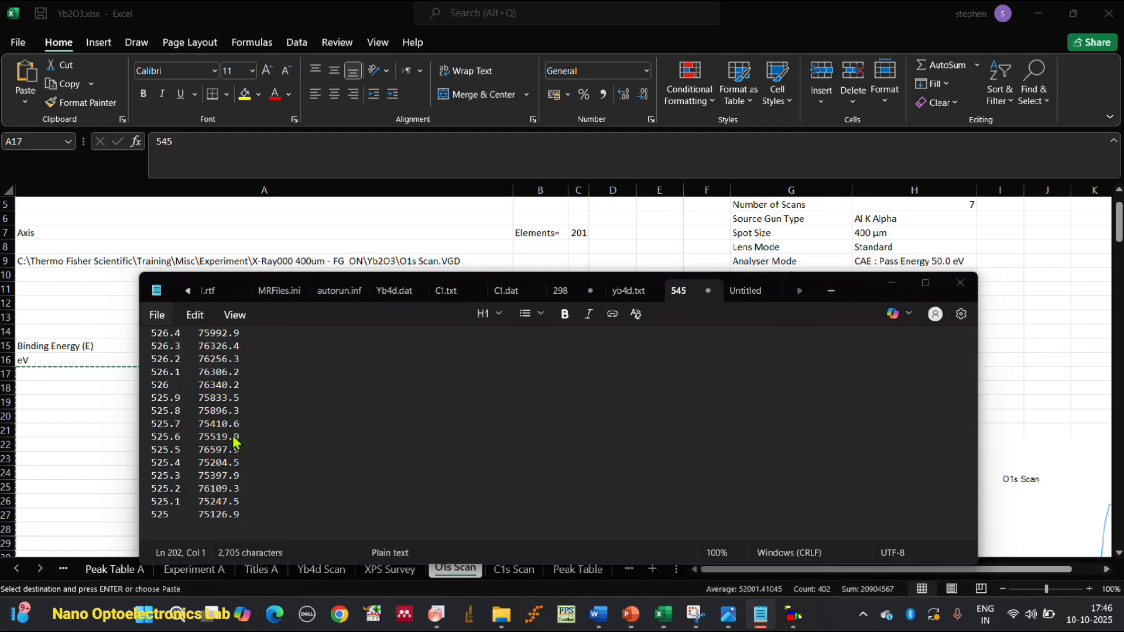
{"action": "left_click", "coordinate": [309, 442]}
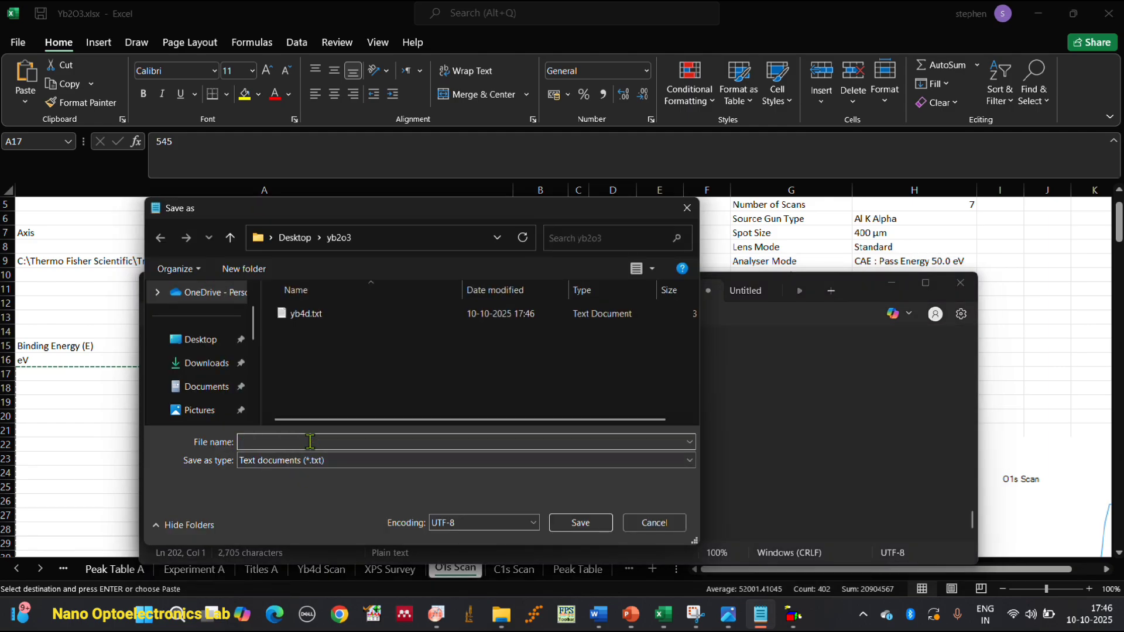
{"action": "key", "text": "BackSpace"}
{"action": "key", "text": "BackSpace"}
{"action": "key", "text": "BackSpace"}
{"action": "key", "text": "BackSpace"}
{"action": "key", "text": "BackSpace"}
{"action": "key", "text": "BackSpace"}
{"action": "key", "text": "BackSpace"}
{"action": "key", "text": "BackSpace"}
{"action": "key", "text": "BackSpace"}
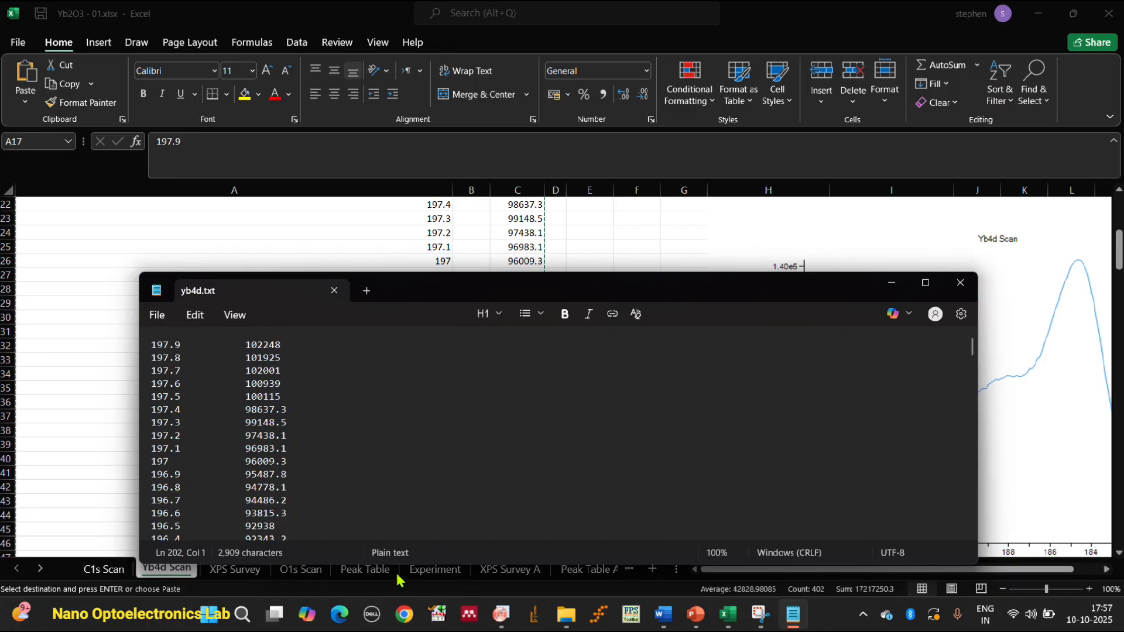
Look over the C1s Scan and Yb4d Scan sheets in Excel and return to yb4d.txt in Notepad.
{"action": "left_click_drag", "start_coordinate": [759, 293], "coordinate": [801, 176]}
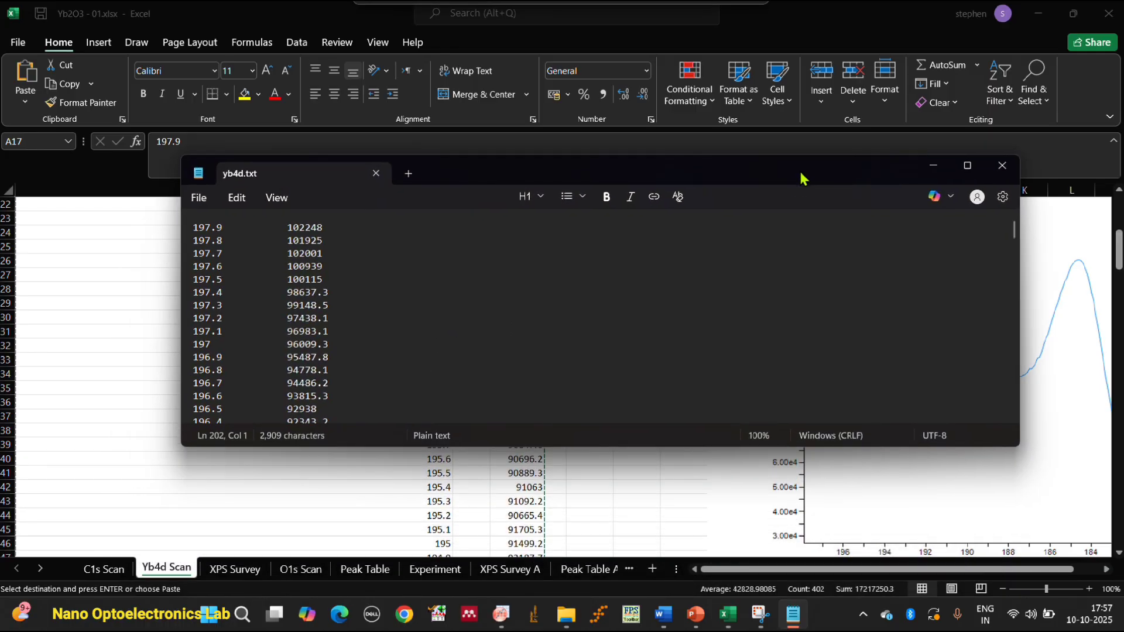
{"action": "left_click", "coordinate": [292, 568]}
{"action": "left_click", "coordinate": [120, 571]}
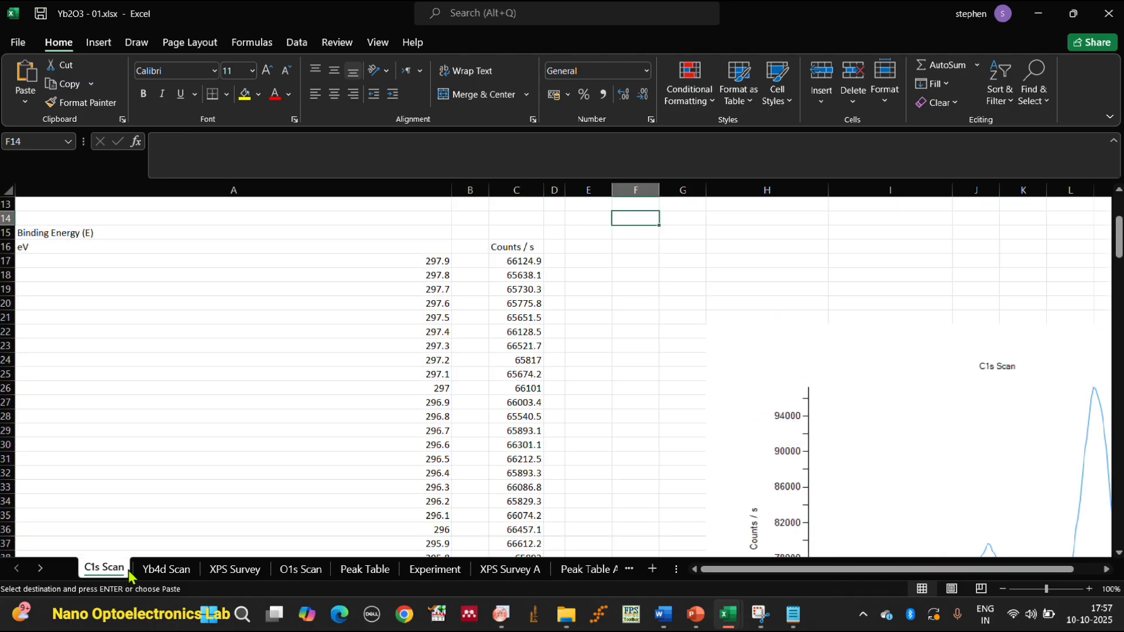
{"action": "left_click", "coordinate": [171, 575]}
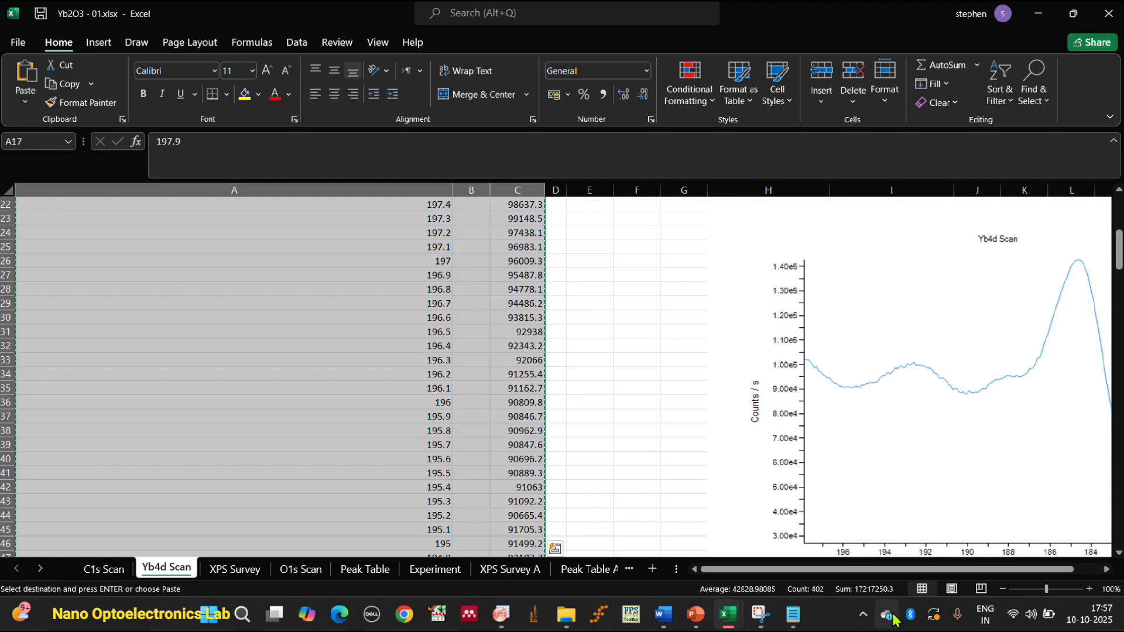
{"action": "left_click", "coordinate": [793, 614]}
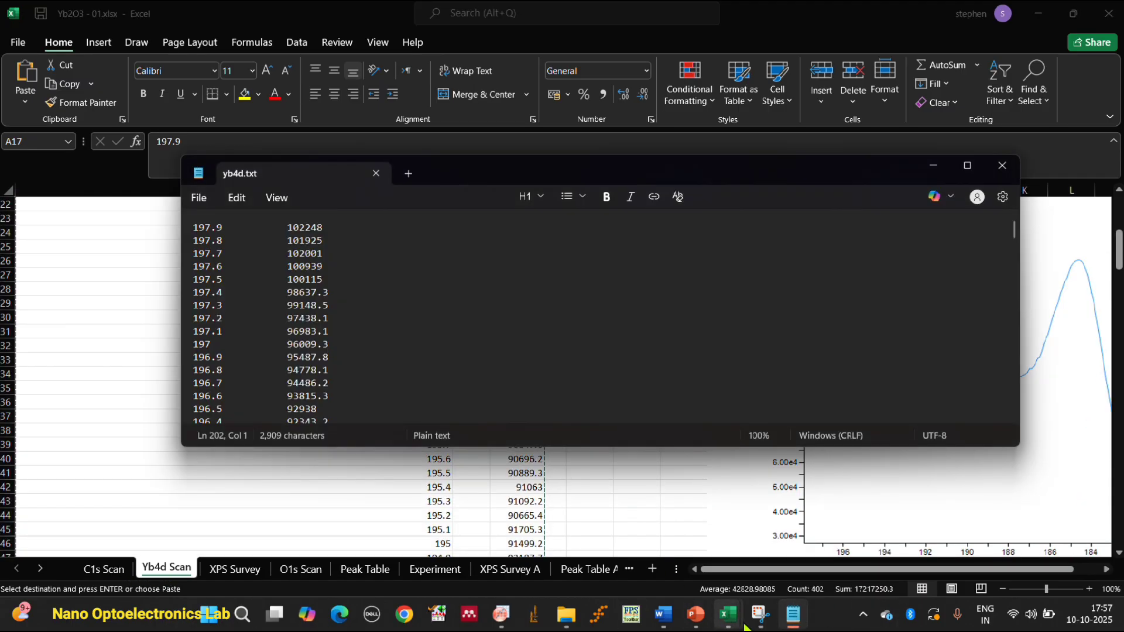
Switch to Fityk, maximize its window, and load yb4d.txt from the yb2o3 folder.
{"action": "left_click", "coordinate": [596, 619]}
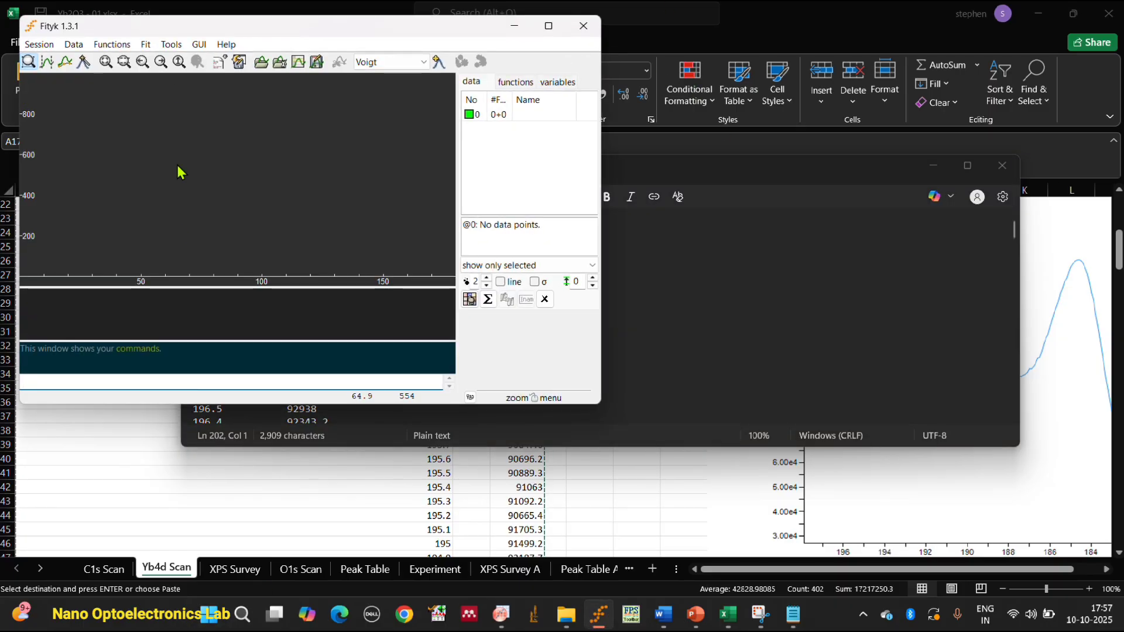
{"action": "left_click_drag", "start_coordinate": [261, 32], "coordinate": [332, 106]}
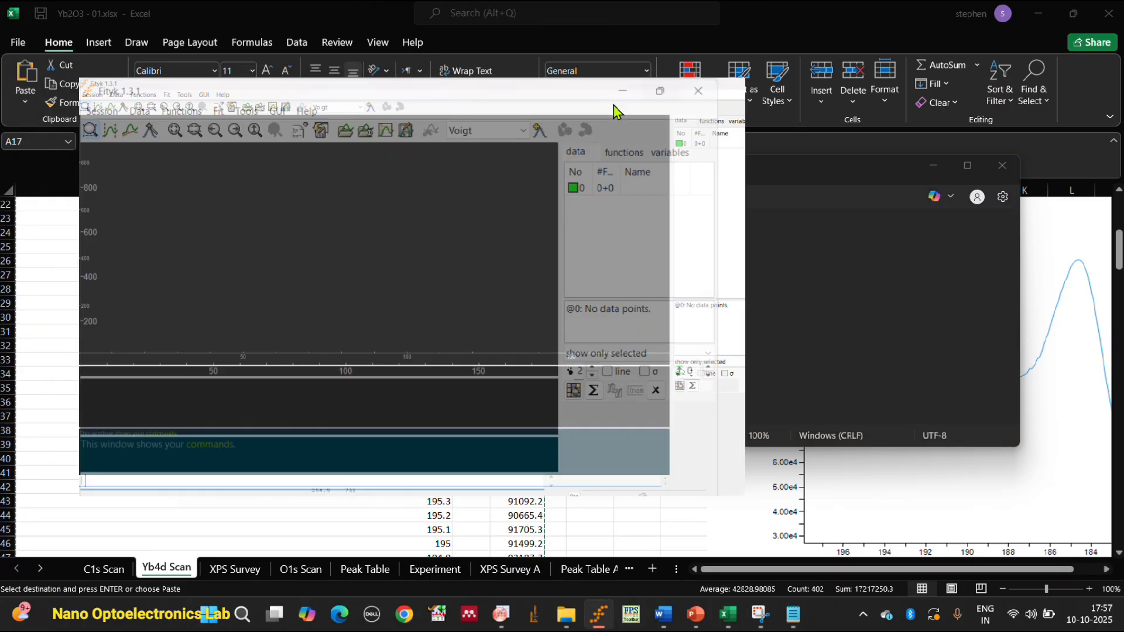
{"action": "left_click", "coordinate": [619, 100]}
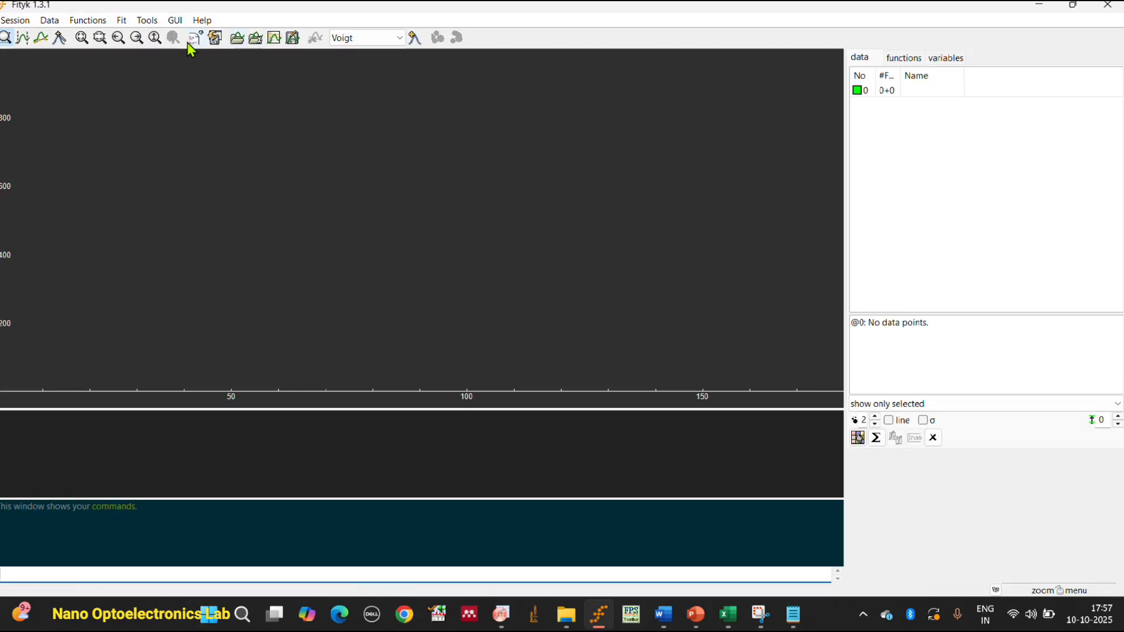
{"action": "left_click", "coordinate": [237, 38]}
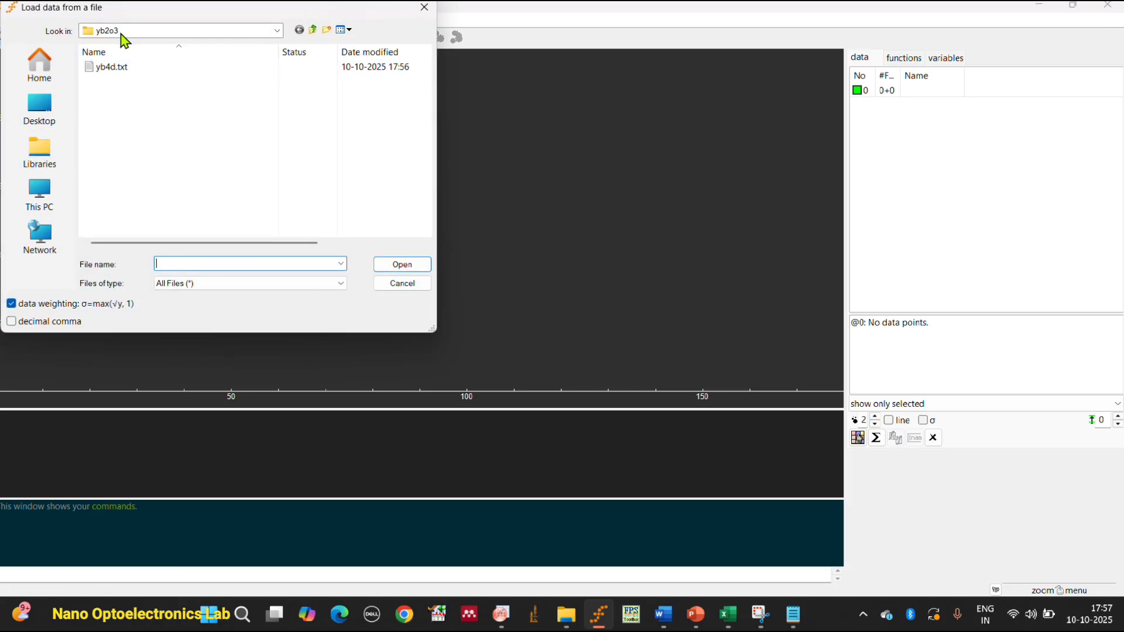
{"action": "left_click", "coordinate": [125, 68]}
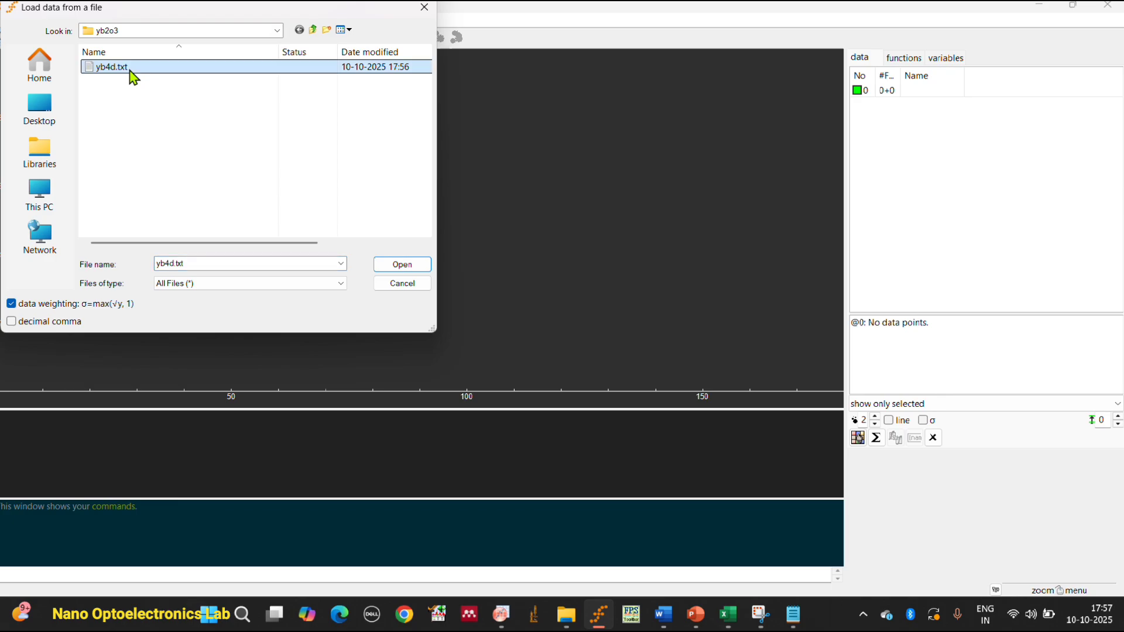
{"action": "left_click", "coordinate": [395, 265]}
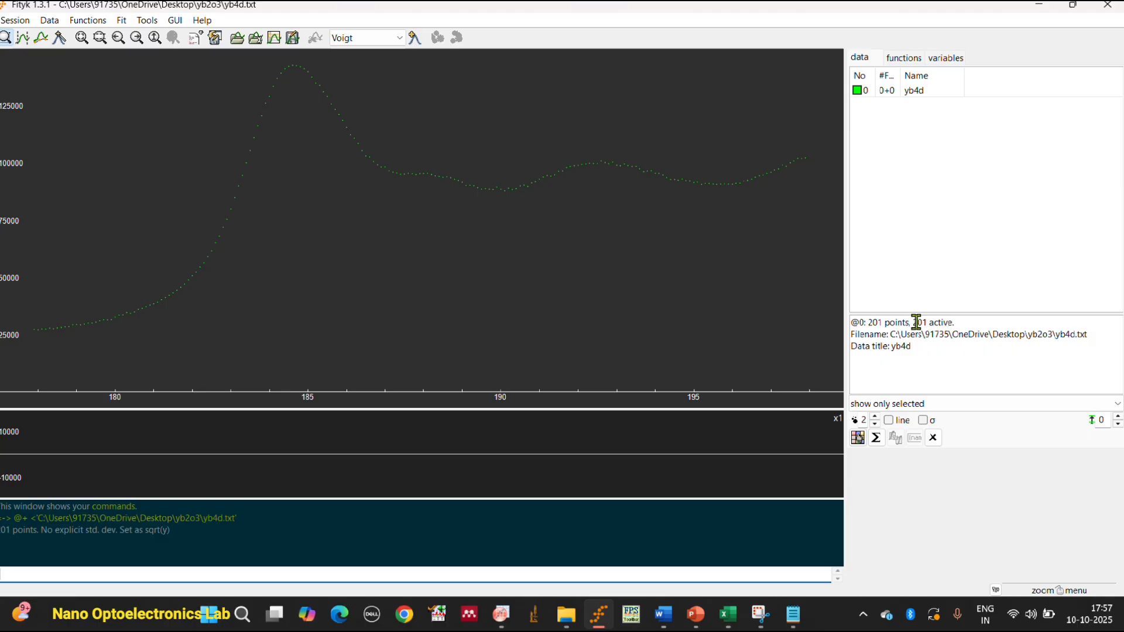
Remove the Shirley background from the yb4d data and calculate a Shirley background as an additional dataset.
{"action": "left_click", "coordinate": [49, 20]}
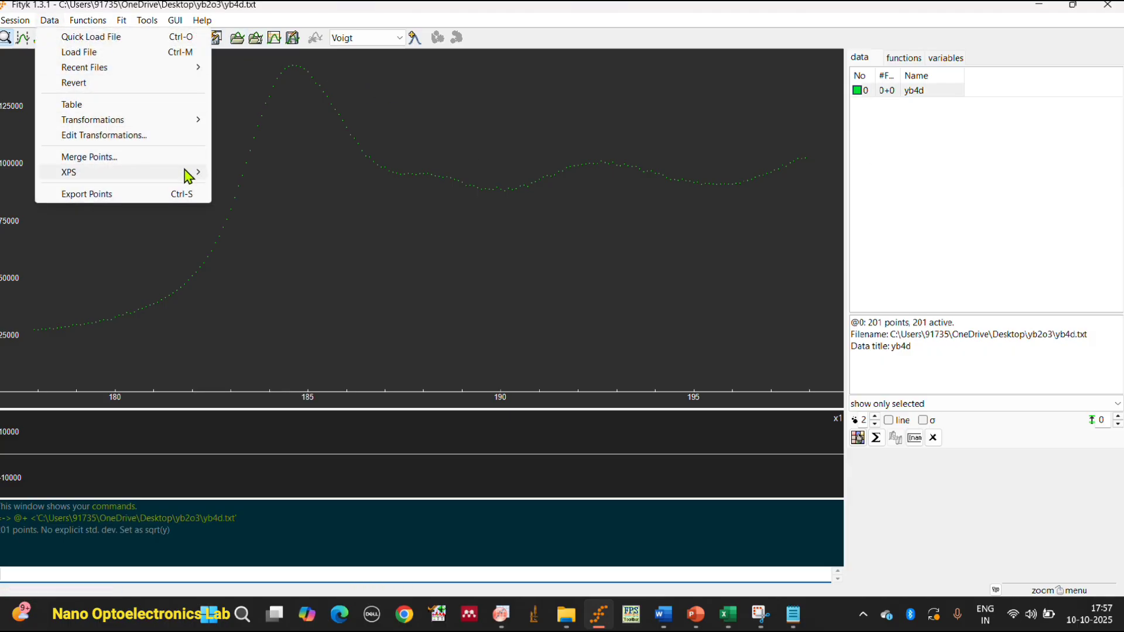
{"action": "mouse_move", "coordinate": [188, 174]}
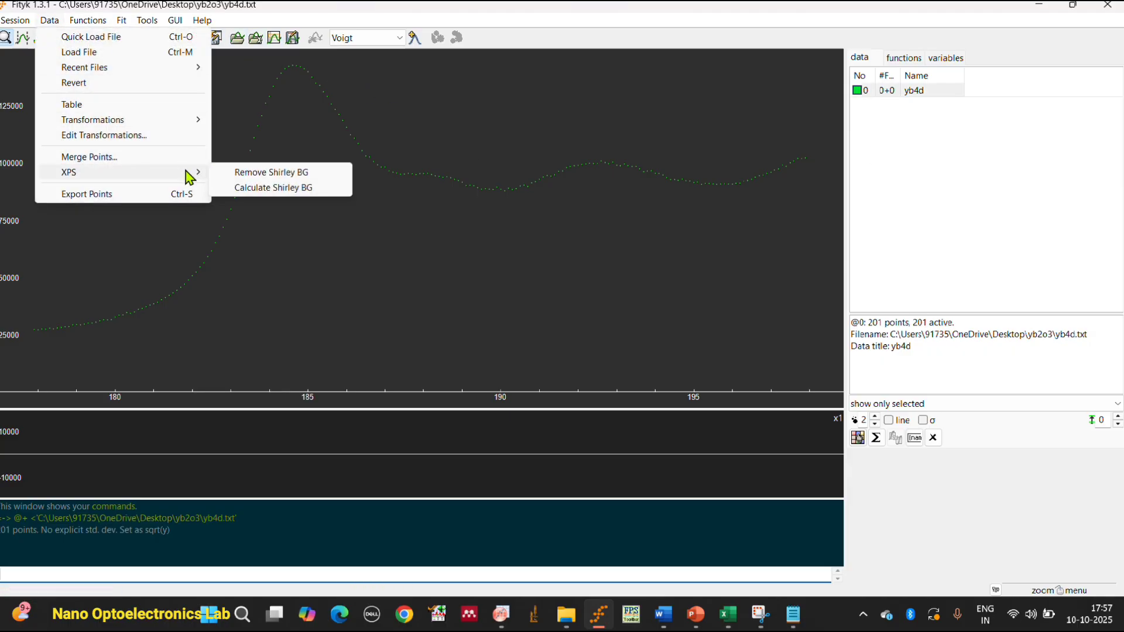
{"action": "left_click", "coordinate": [261, 178]}
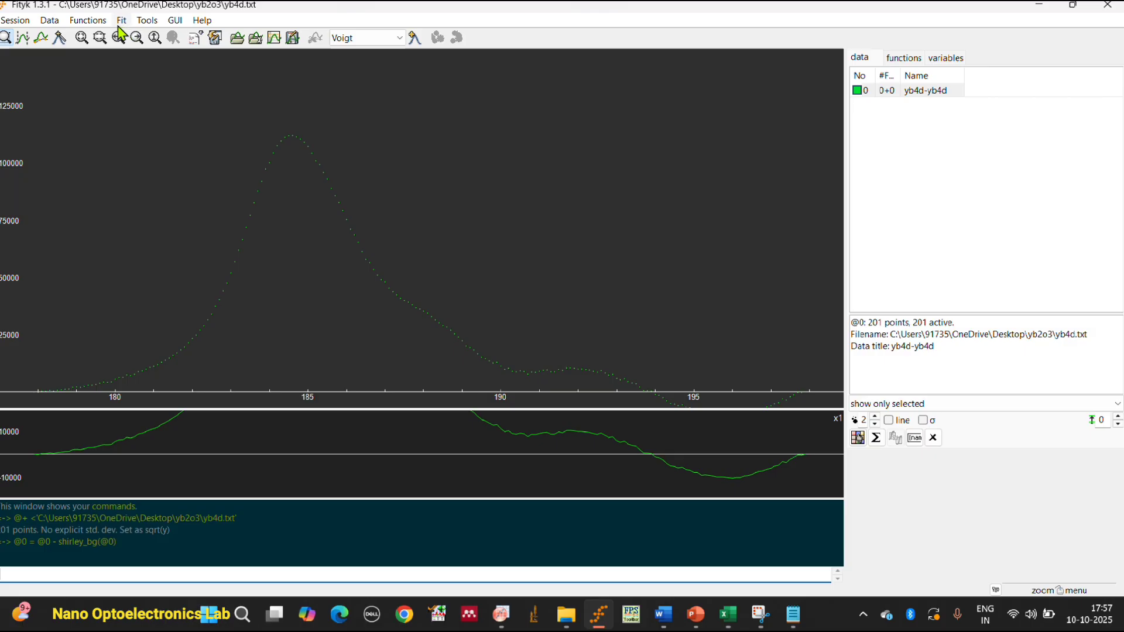
{"action": "left_click", "coordinate": [49, 21]}
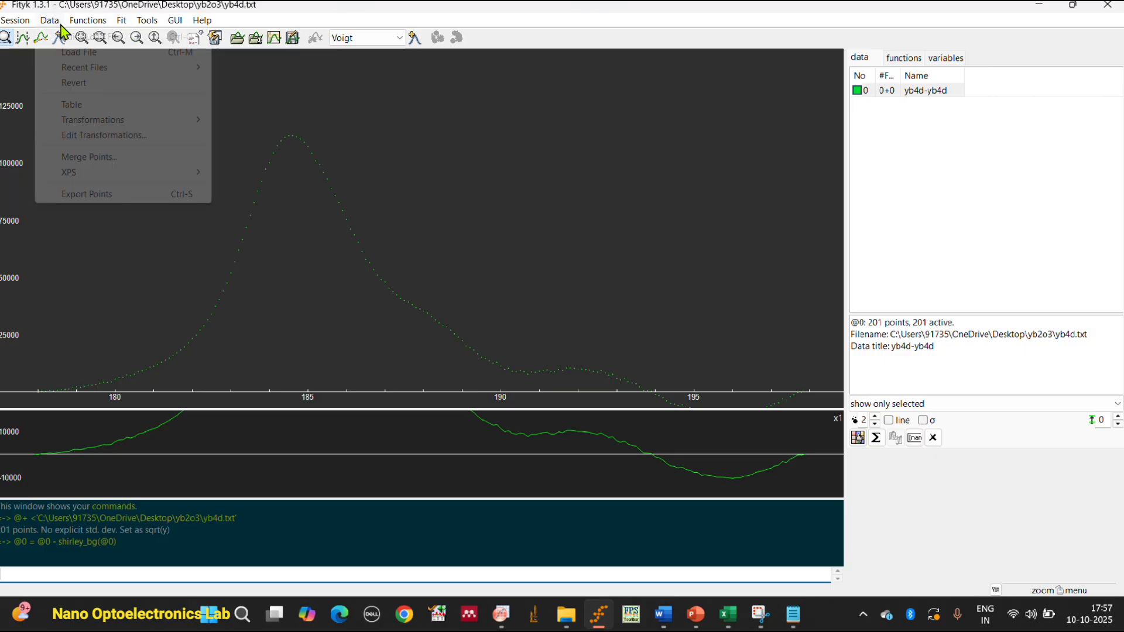
{"action": "mouse_move", "coordinate": [199, 174]}
{"action": "left_click", "coordinate": [223, 191]}
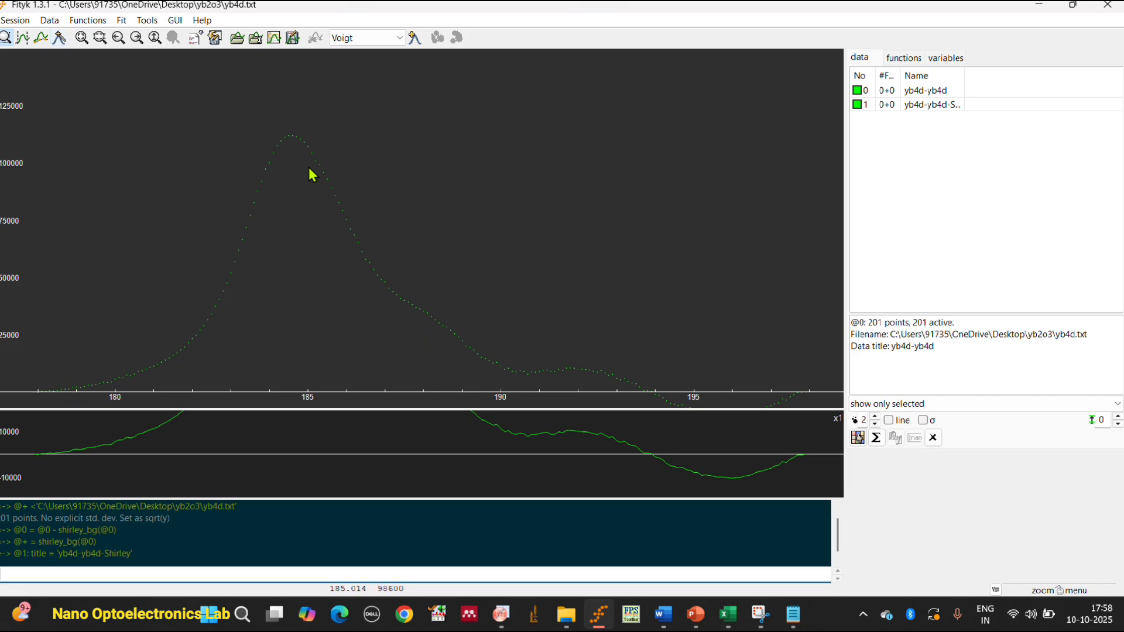
Add five automatically guessed Voigt peaks to the background-corrected yb4d data.
{"action": "left_click", "coordinate": [414, 39]}
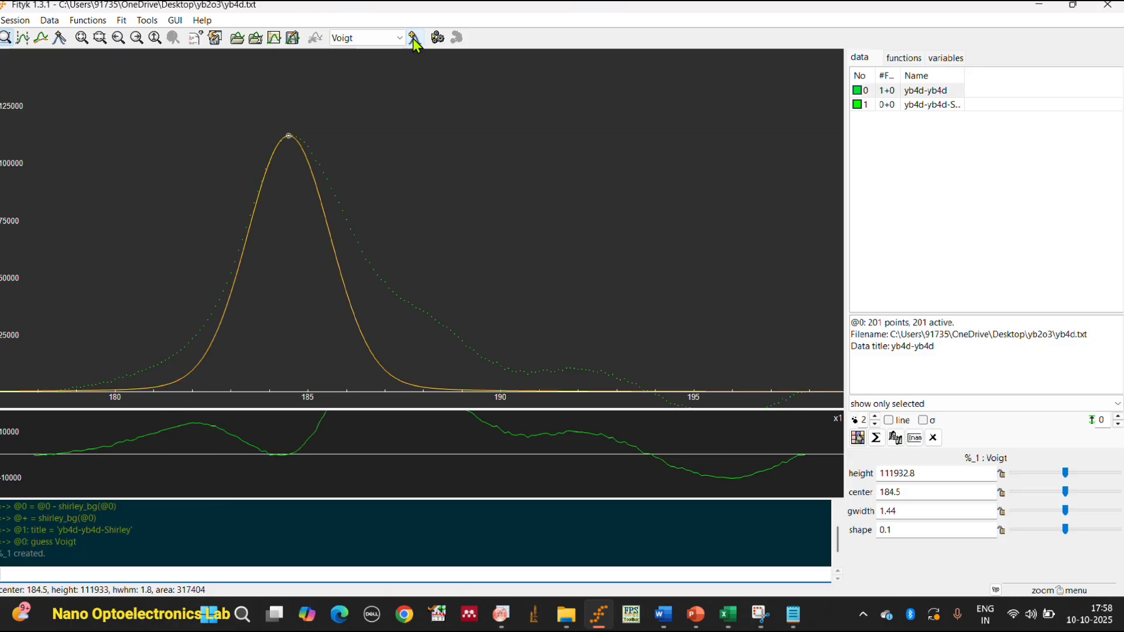
{"action": "left_click", "coordinate": [414, 39]}
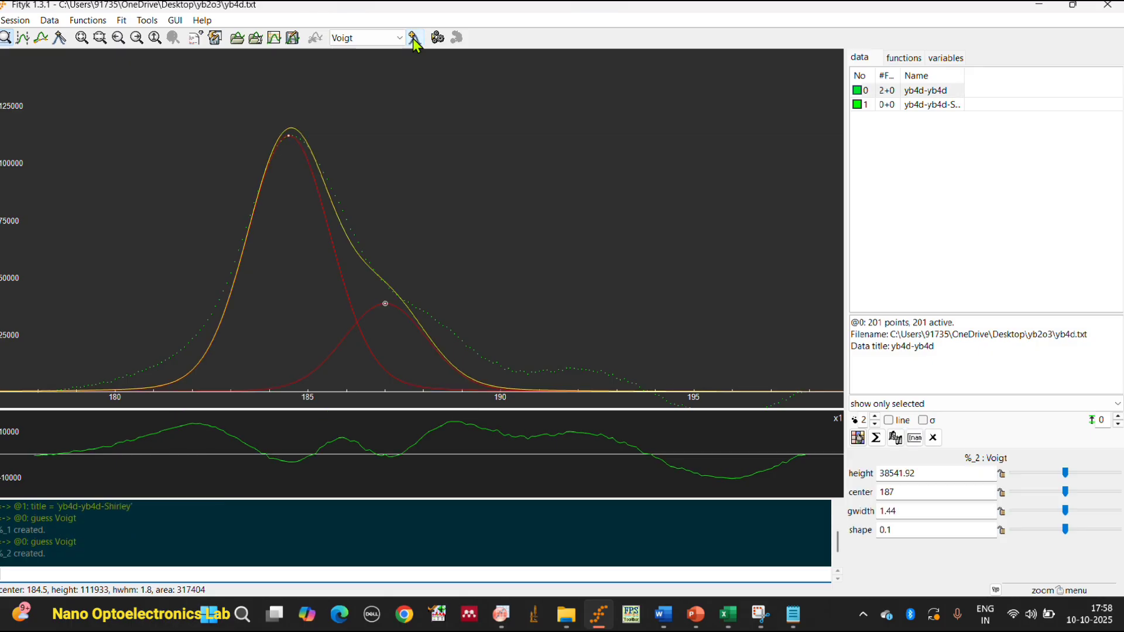
{"action": "left_click", "coordinate": [414, 39]}
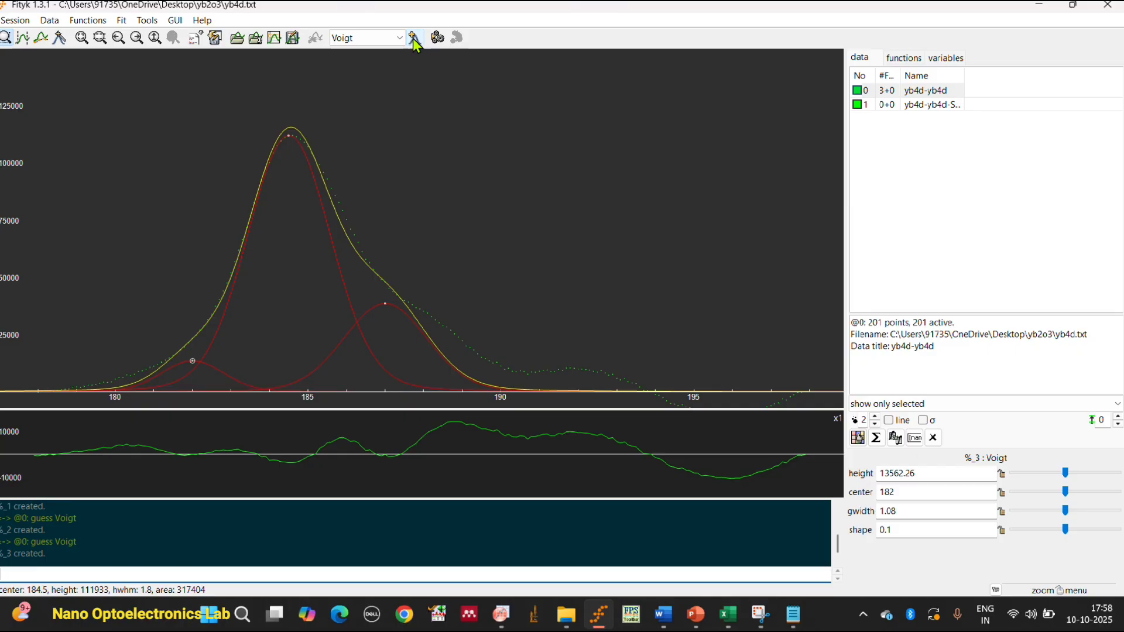
{"action": "left_click", "coordinate": [414, 39]}
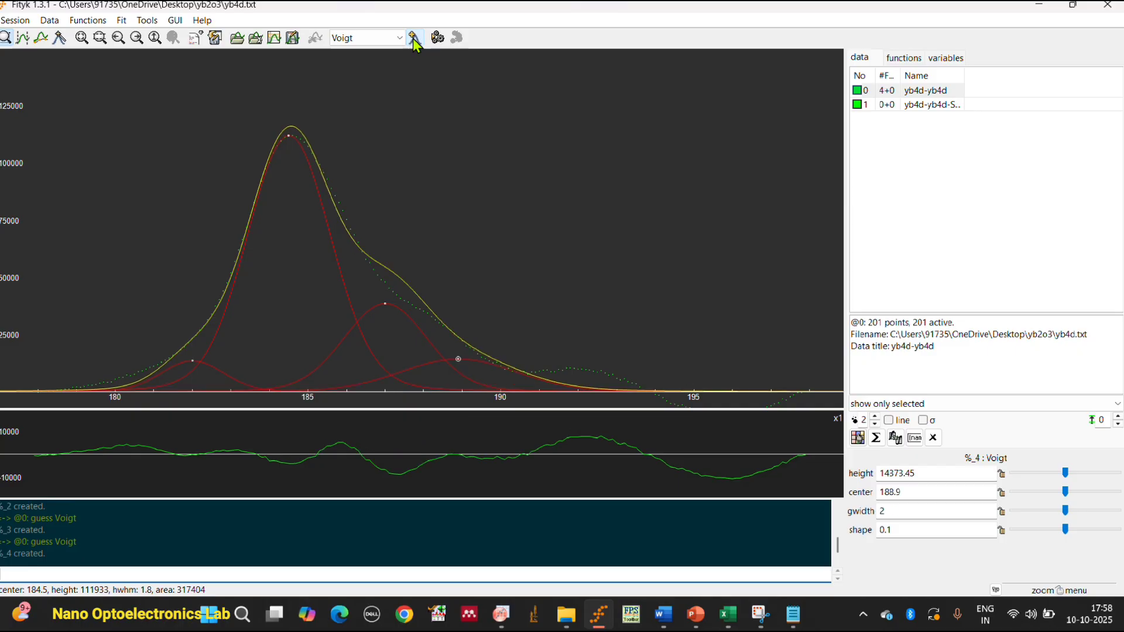
{"action": "left_click", "coordinate": [413, 38]}
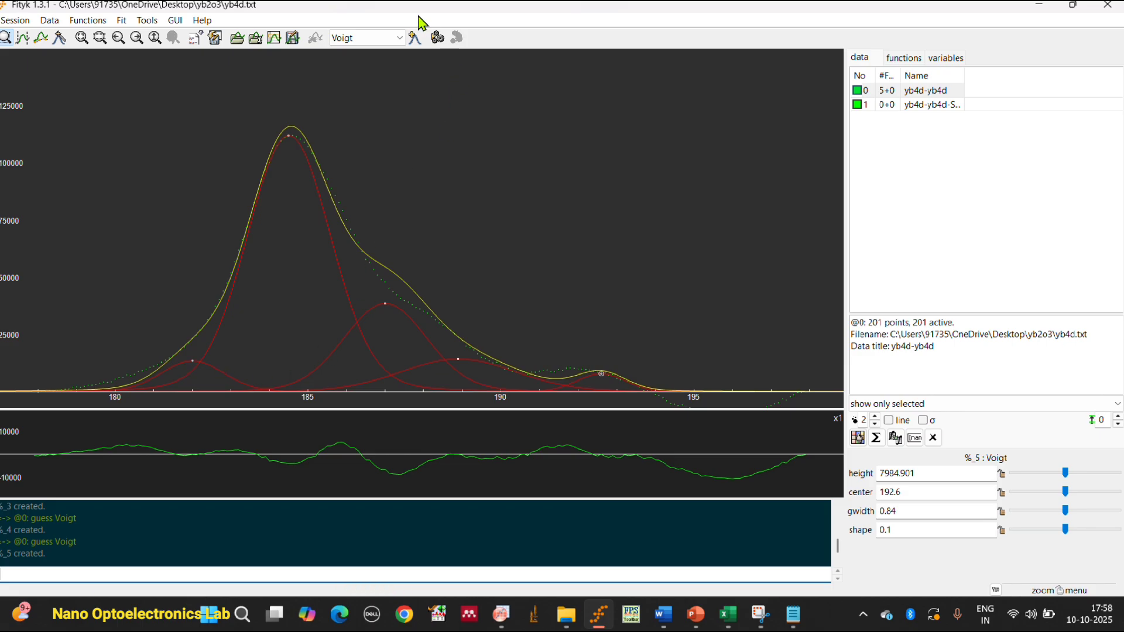
Fit the five Voigt peaks to the data and move the main peak to about center 184.54 and height 106502.
{"action": "left_click", "coordinate": [438, 37]}
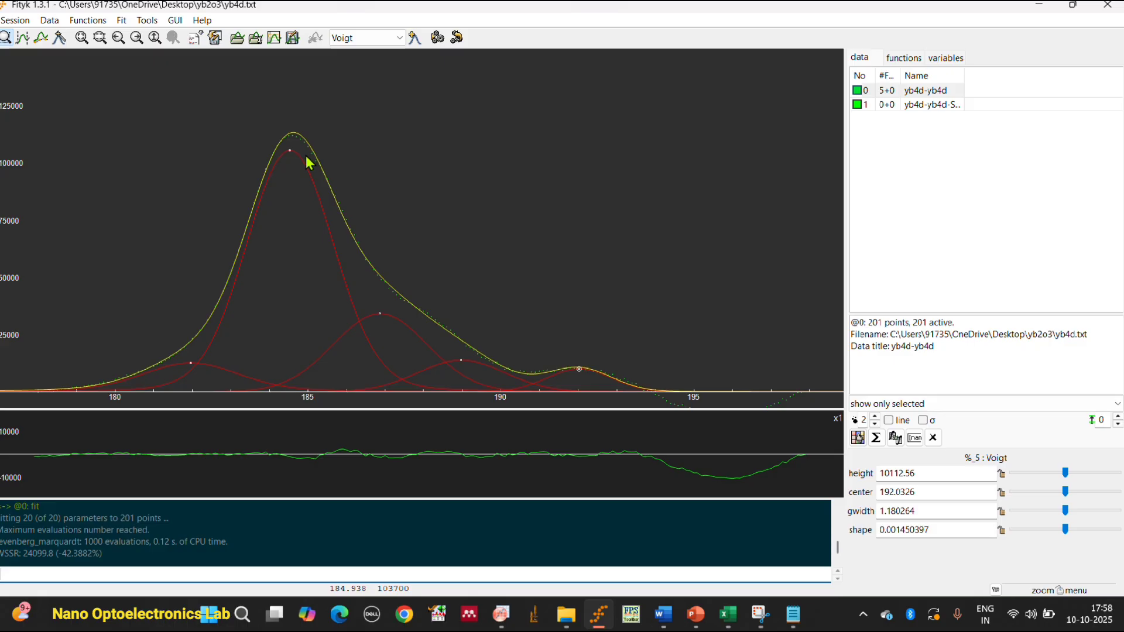
{"action": "left_click_drag", "start_coordinate": [289, 151], "coordinate": [295, 136]}
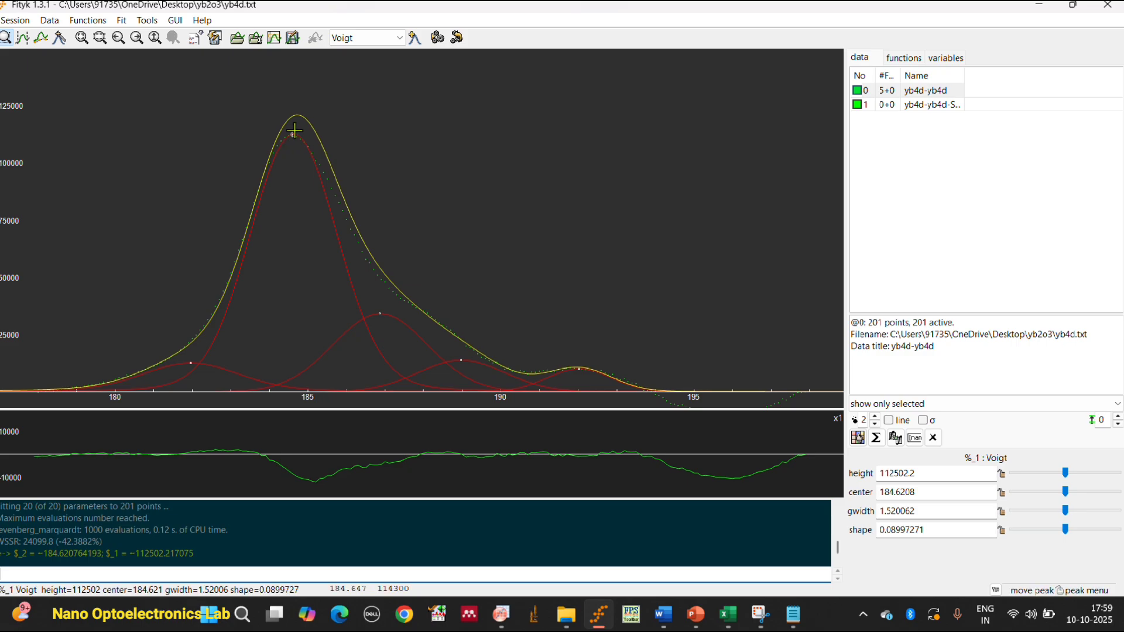
{"action": "left_click_drag", "start_coordinate": [294, 138], "coordinate": [290, 150]}
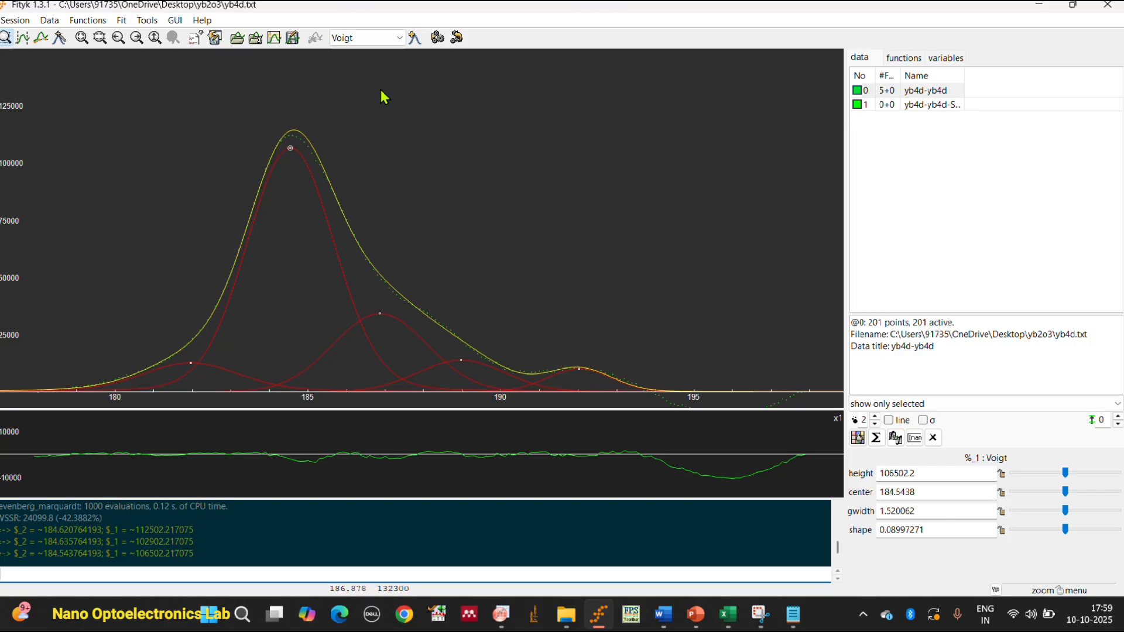
Undo the fit and the main peak's adjustments, and move that peak to about center 184.667 and height 109633.
{"action": "left_click", "coordinate": [457, 38]}
{"action": "left_click", "coordinate": [457, 38]}
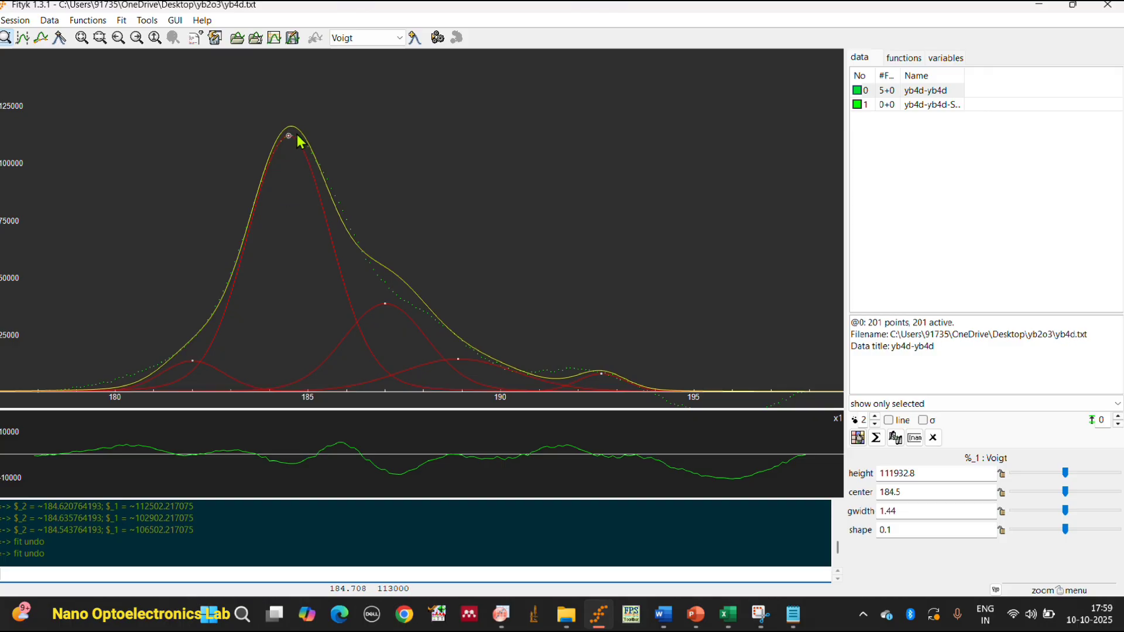
{"action": "mouse_move", "coordinate": [291, 135]}
{"action": "left_mouse_down"}
{"action": "mouse_move", "coordinate": [290, 152]}
{"action": "mouse_move", "coordinate": [294, 143]}
{"action": "left_mouse_up"}
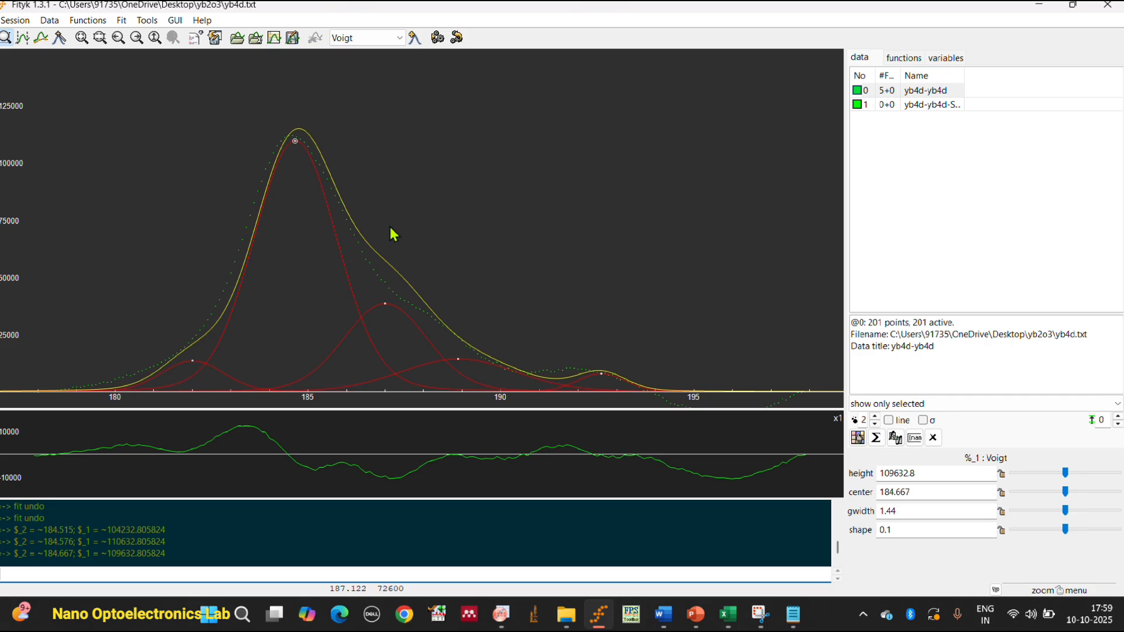
Switch to Excel, copy the C1s Scan data in columns A to C from row 17 to row 207, and return to Notepad.
{"action": "key", "text": "alt+Tab"}
{"action": "left_click", "coordinate": [55, 363]}
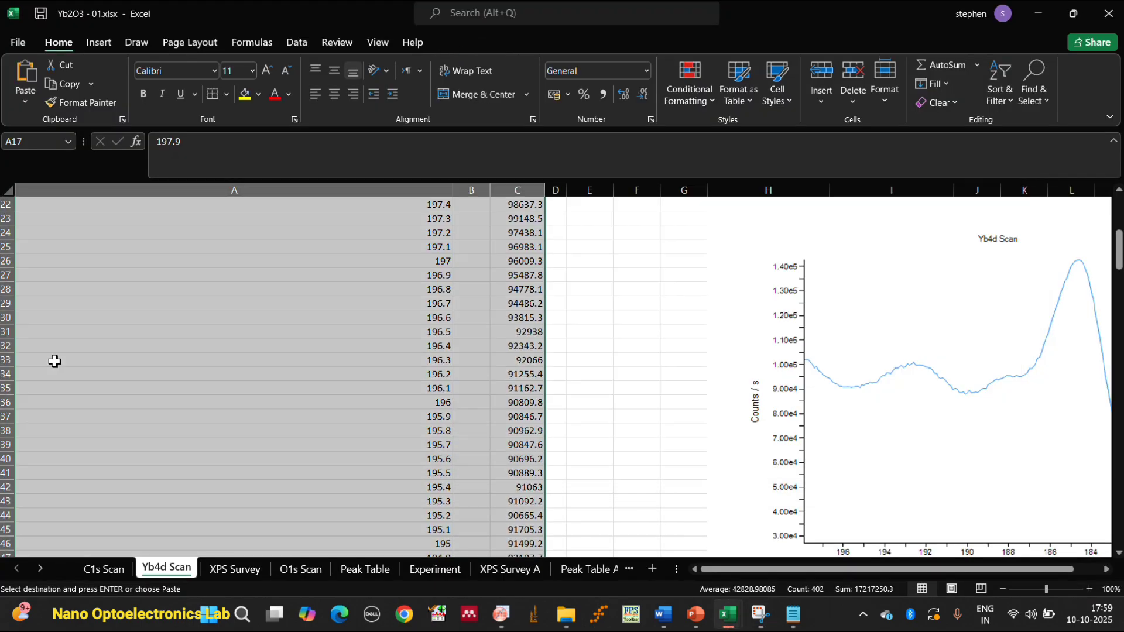
{"action": "scroll", "coordinate": [491, 367], "scroll_direction": "up", "scroll_amount": 2}
{"action": "left_click", "coordinate": [107, 570]}
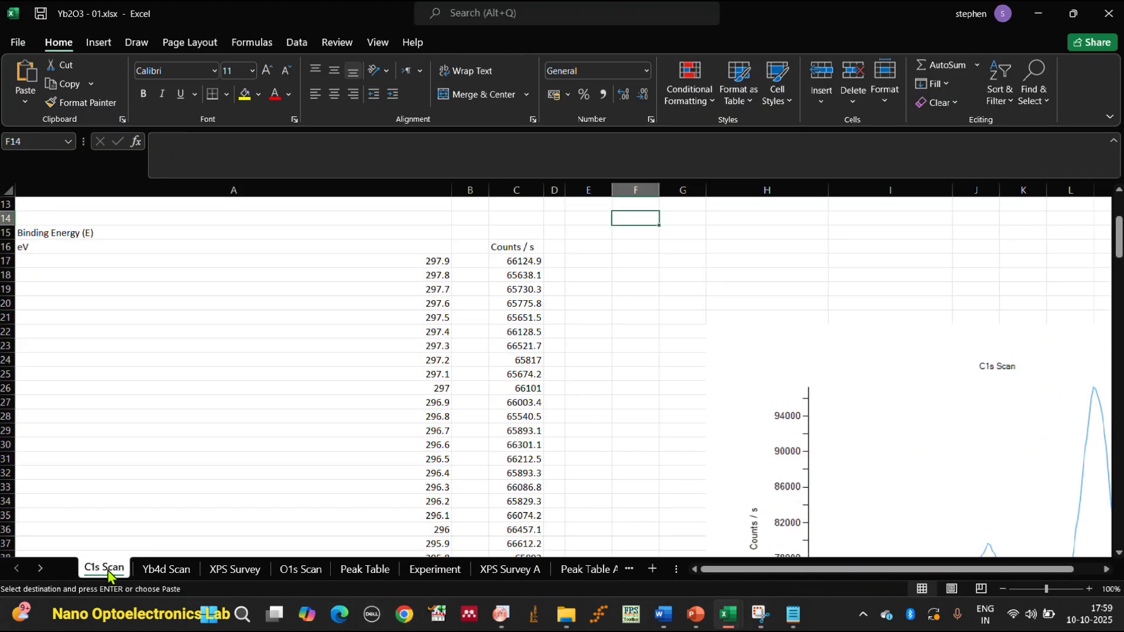
{"action": "left_click", "coordinate": [379, 346]}
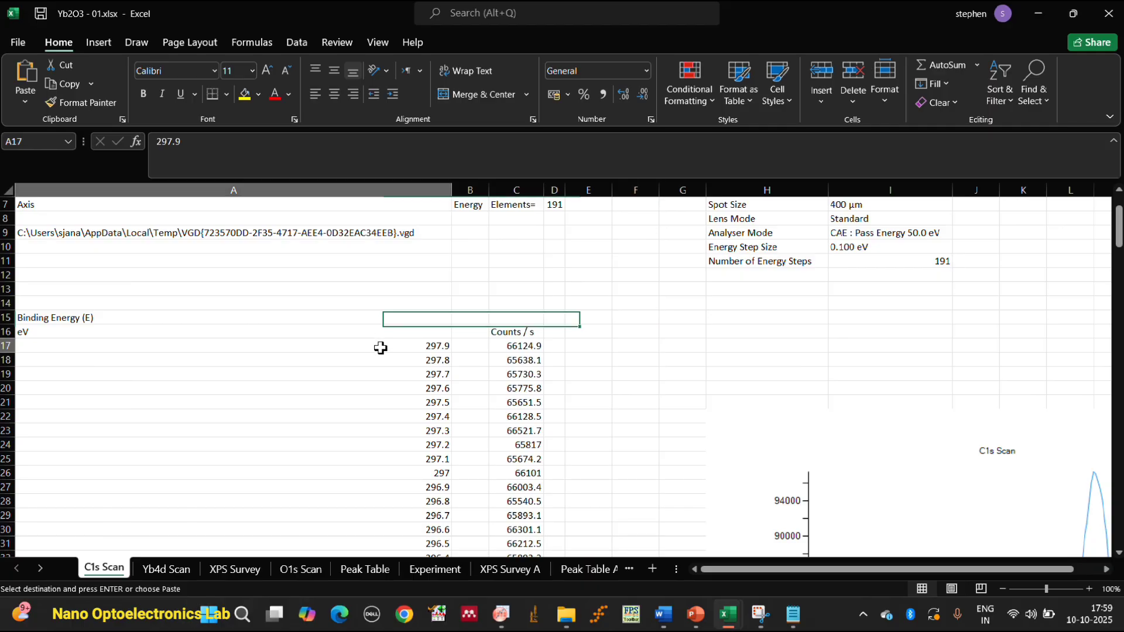
{"action": "left_click_drag", "start_coordinate": [441, 340], "coordinate": [530, 372]}
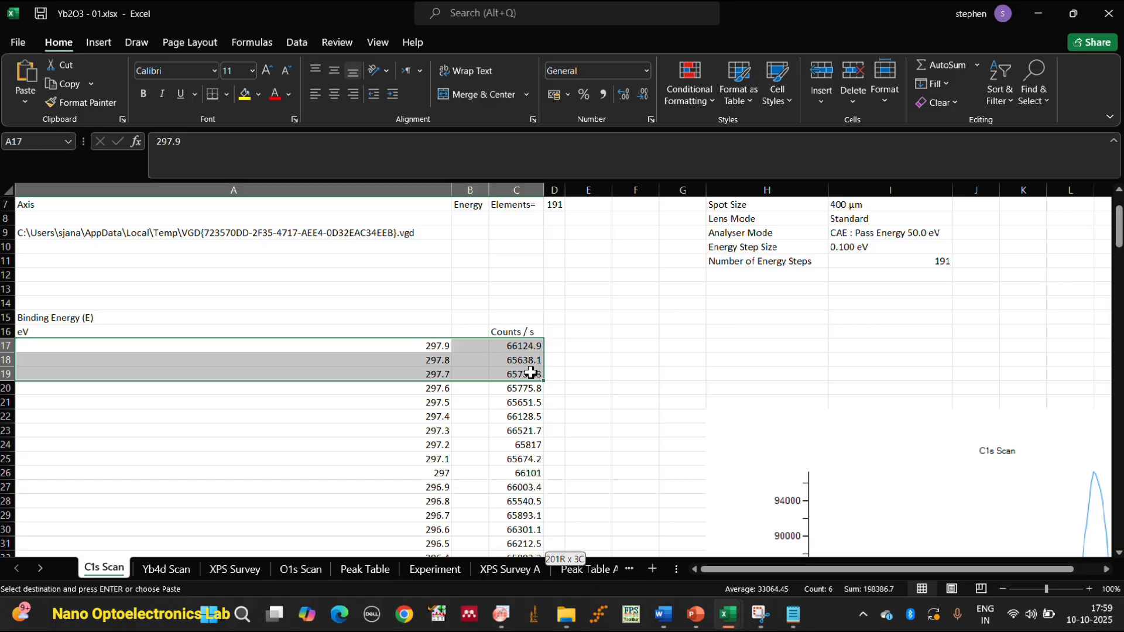
{"action": "key", "text": "ctrl+shift+Down"}
{"action": "right_click", "coordinate": [308, 309]}
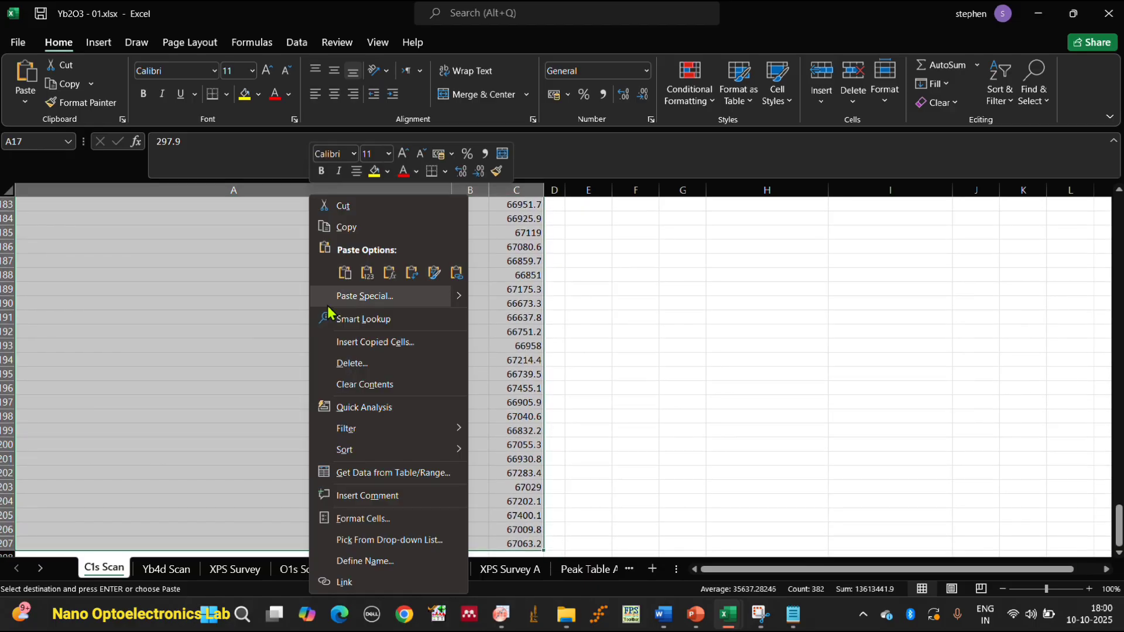
{"action": "left_click", "coordinate": [371, 229]}
{"action": "left_click", "coordinate": [793, 615]}
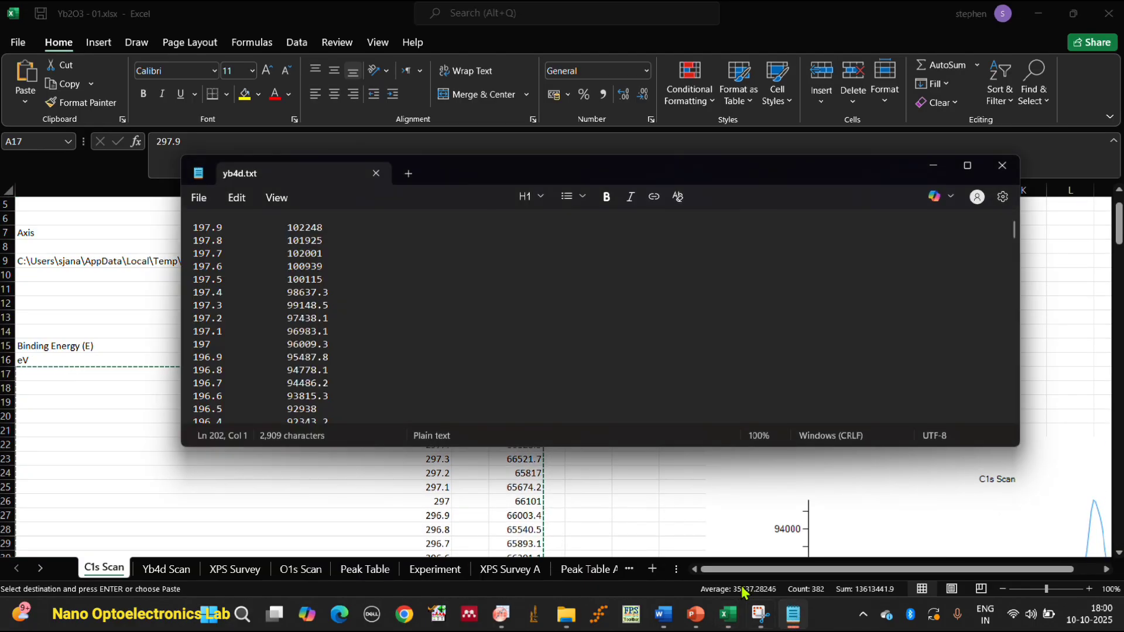
Paste the copied C1s Scan data into a new Notepad document and save it as c1.txt in the yb2o3 folder.
{"action": "left_click", "coordinate": [408, 173]}
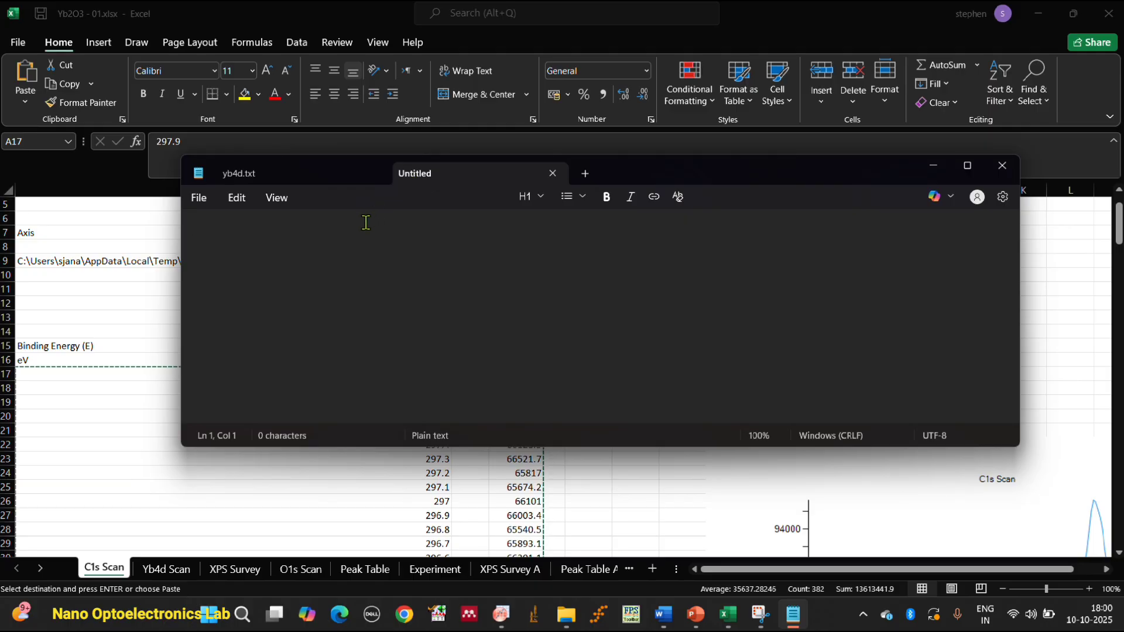
{"action": "key", "text": "ctrl+v"}
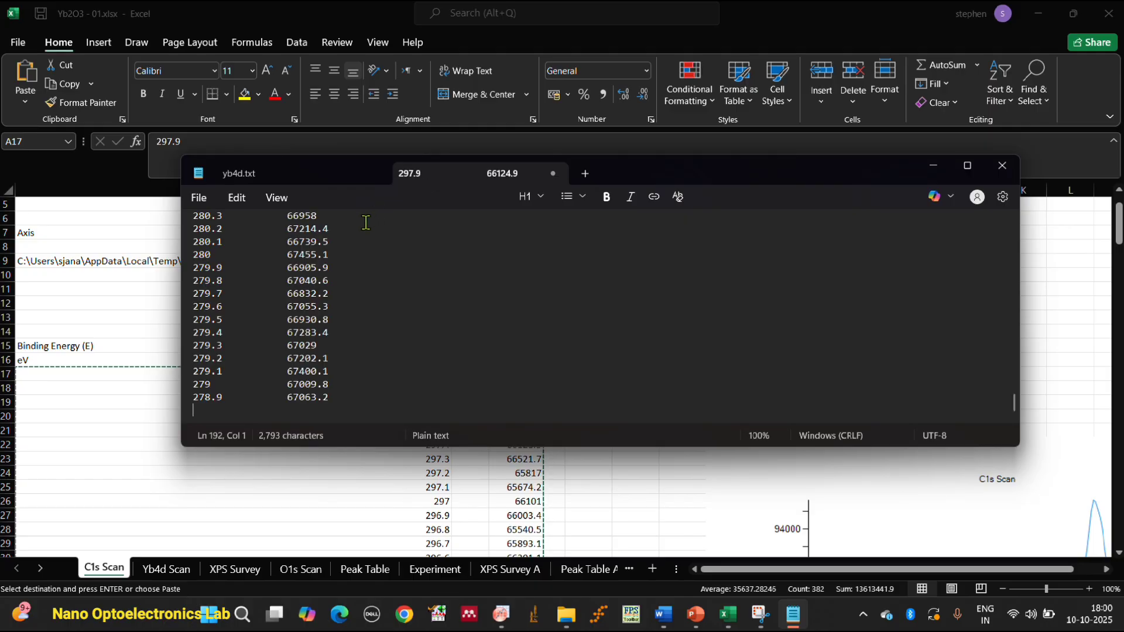
{"action": "left_click", "coordinate": [199, 197]}
{"action": "left_click", "coordinate": [237, 369]}
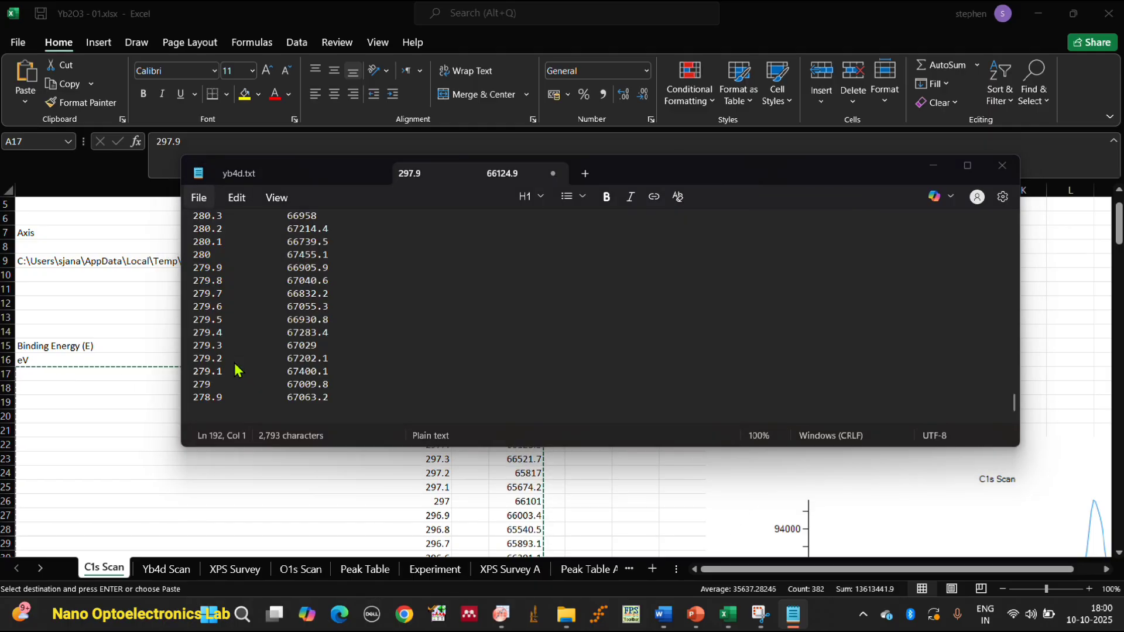
{"action": "key", "text": "BackSpace"}
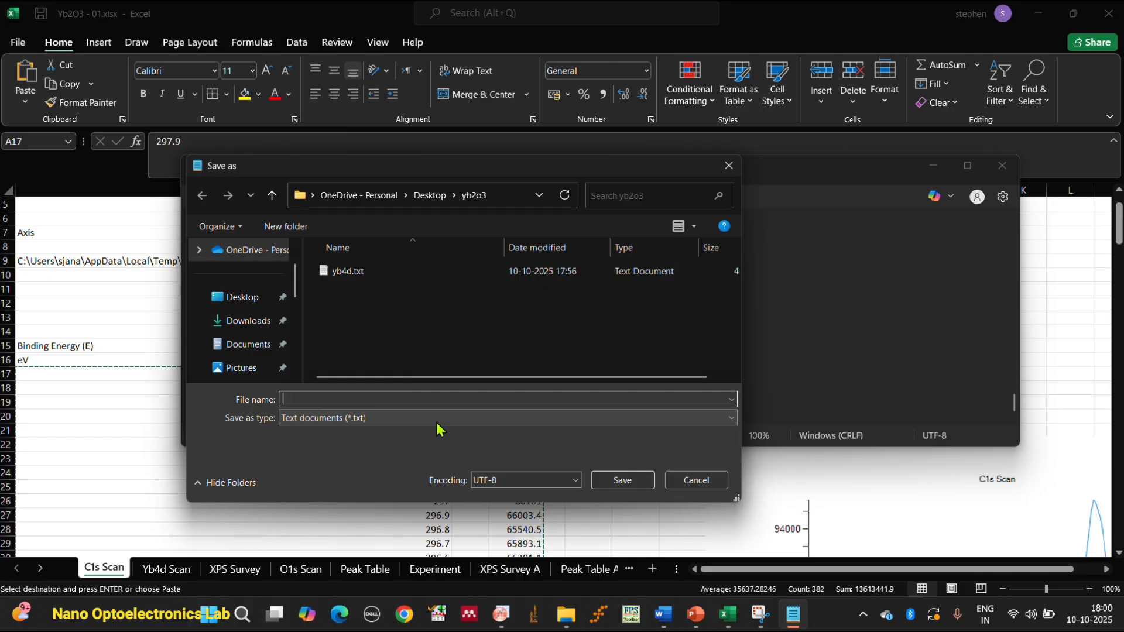
{"action": "type", "text": "c1"}
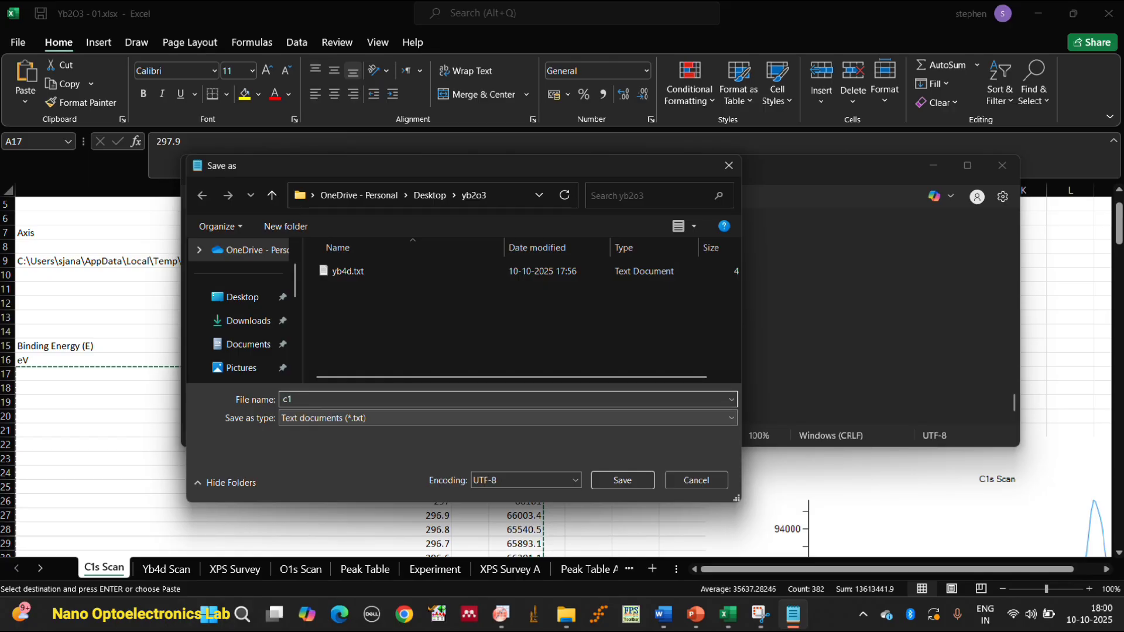
{"action": "type", "text": ".txt"}
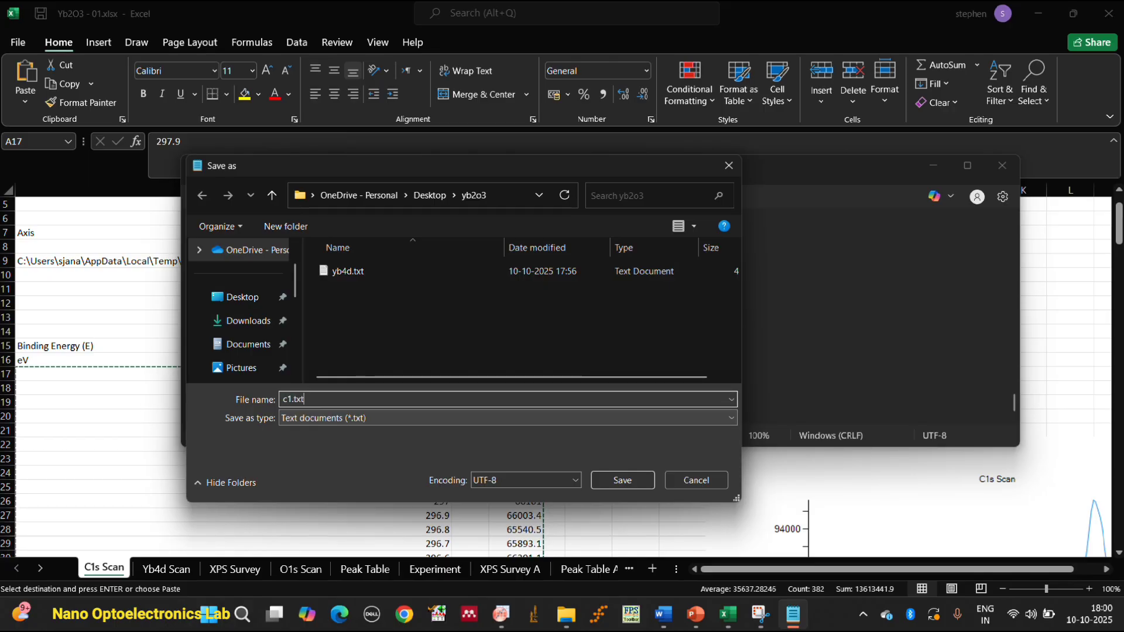
{"action": "left_click", "coordinate": [640, 484]}
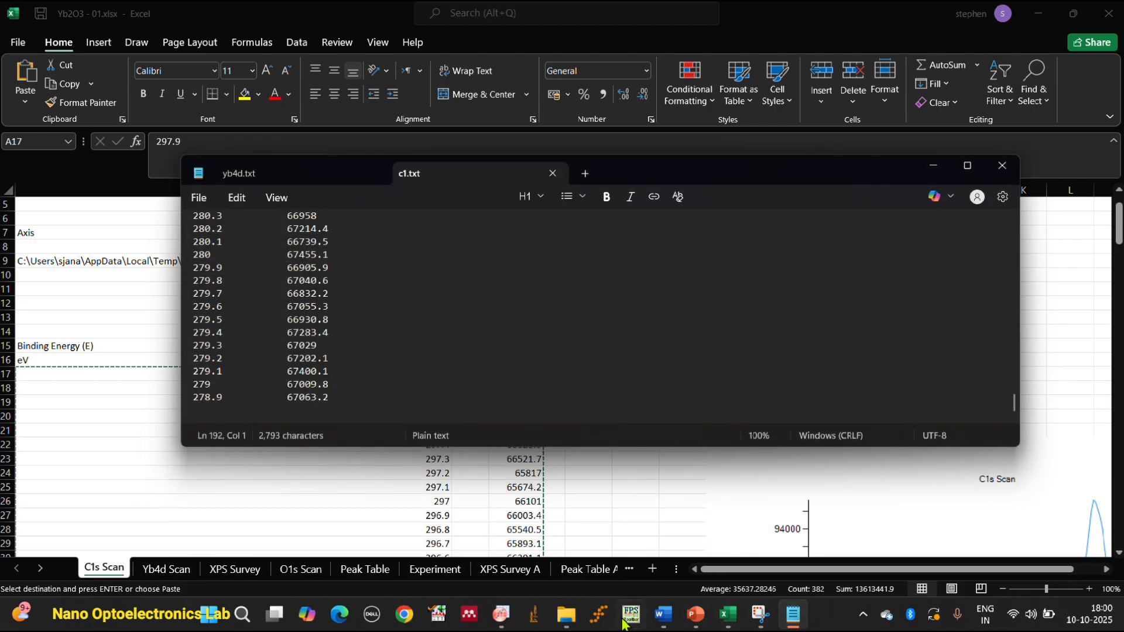
Switch to File Explorer, open c1.txt from the Desktop's yb2o3 folder to check its data, and close Notepad.
{"action": "left_click", "coordinate": [566, 614]}
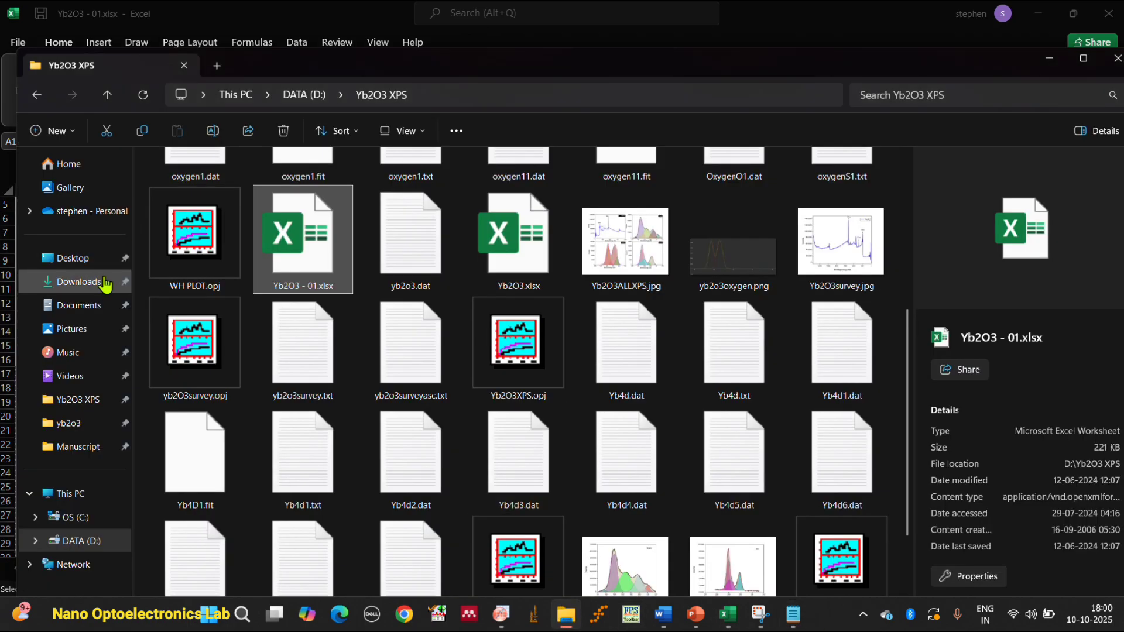
{"action": "left_click", "coordinate": [69, 258]}
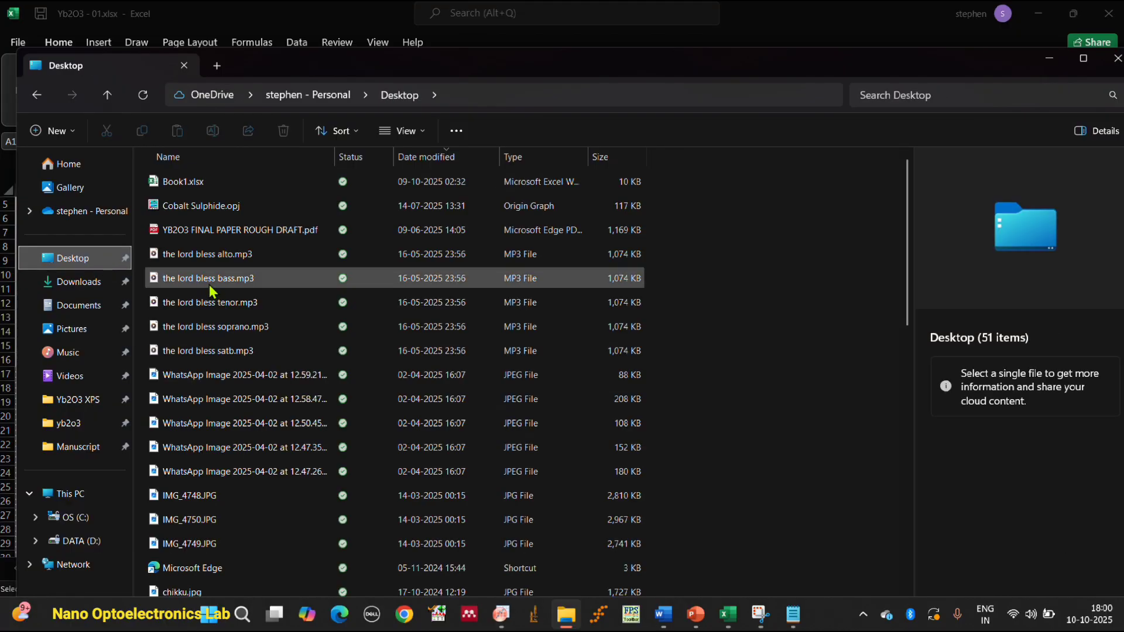
{"action": "scroll", "coordinate": [198, 336], "scroll_direction": "down", "scroll_amount": 6}
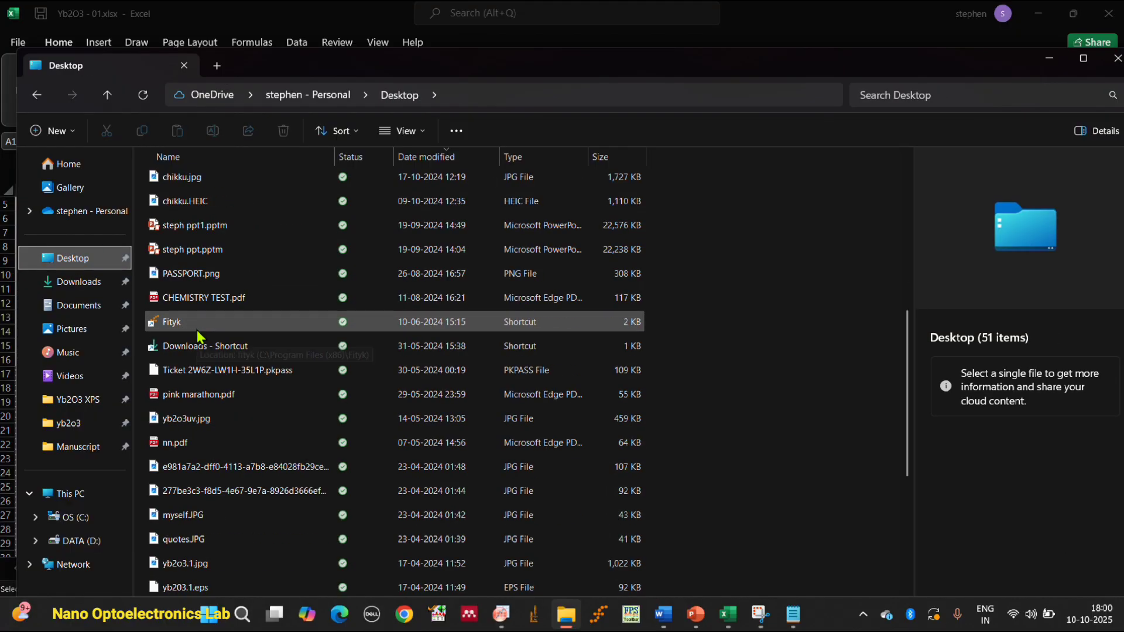
{"action": "scroll", "coordinate": [198, 336], "scroll_direction": "down", "scroll_amount": 5}
{"action": "left_click", "coordinate": [239, 522]}
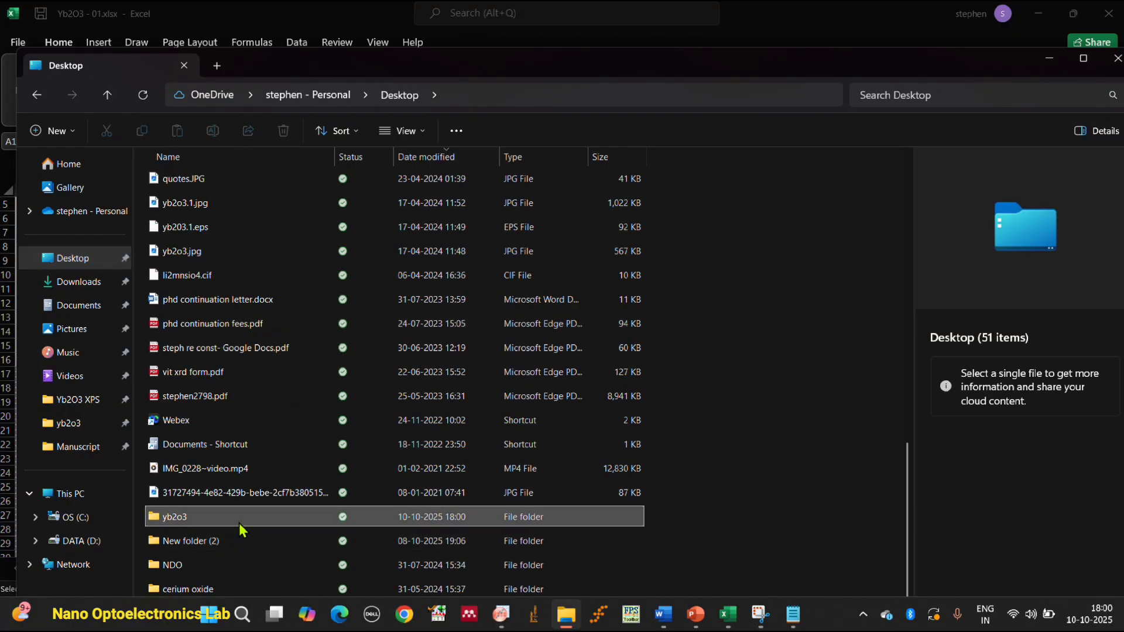
{"action": "double_click", "coordinate": [238, 522]}
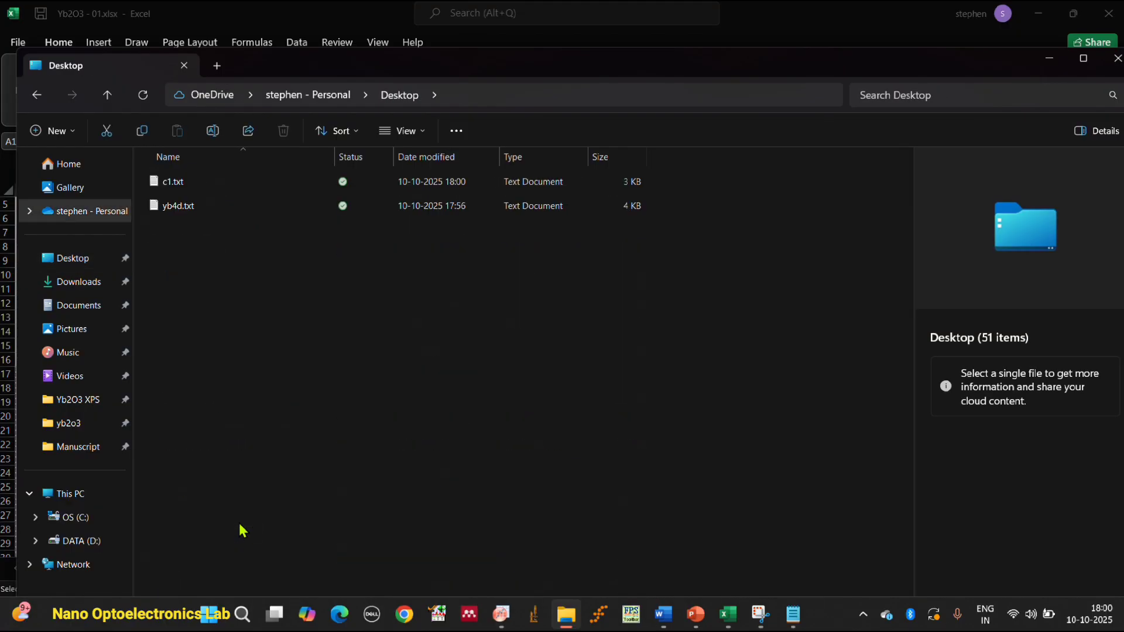
{"action": "double_click", "coordinate": [269, 188]}
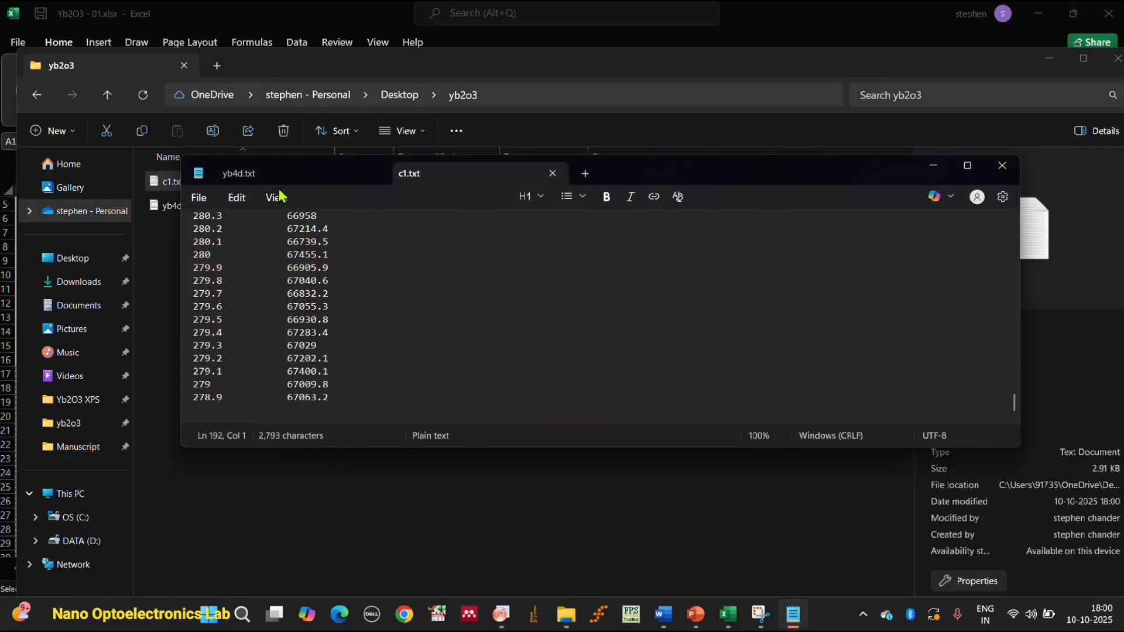
{"action": "left_click", "coordinate": [1002, 166]}
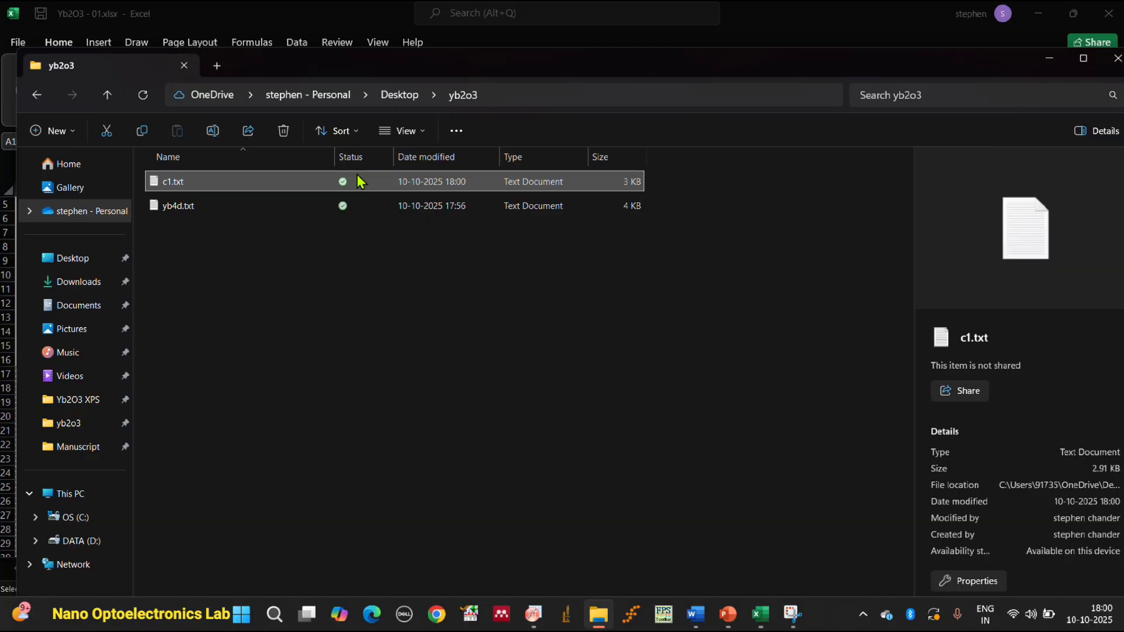
Switch to Fityk, load c1.txt from the yb2o3 folder into a single empty session, and maximize the window.
{"action": "left_click", "coordinate": [637, 618]}
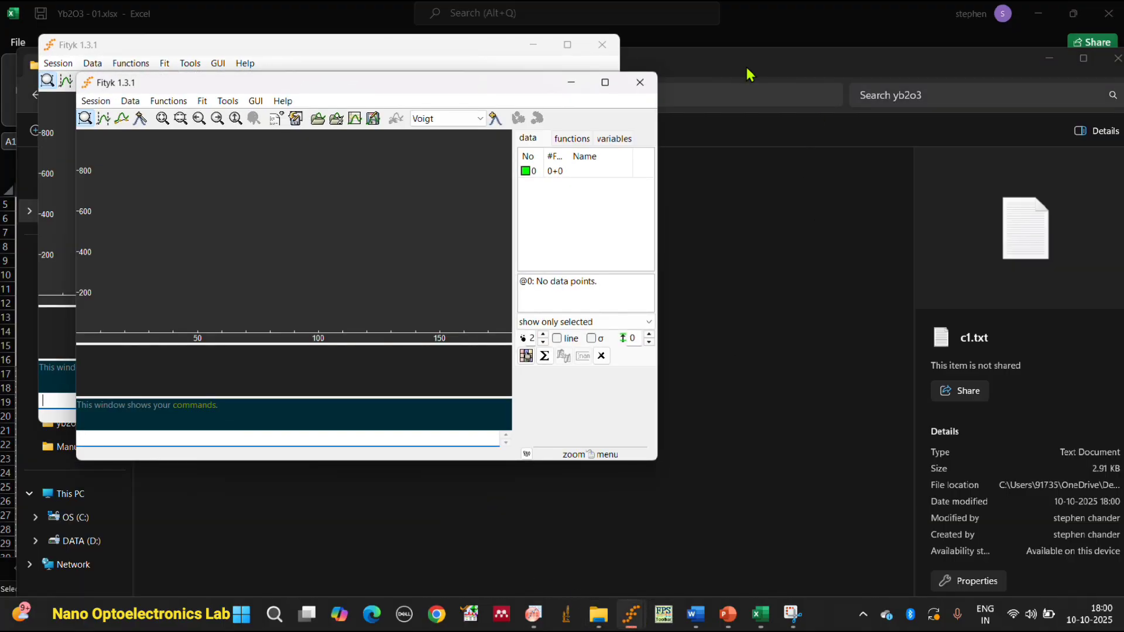
{"action": "left_click", "coordinate": [639, 82]}
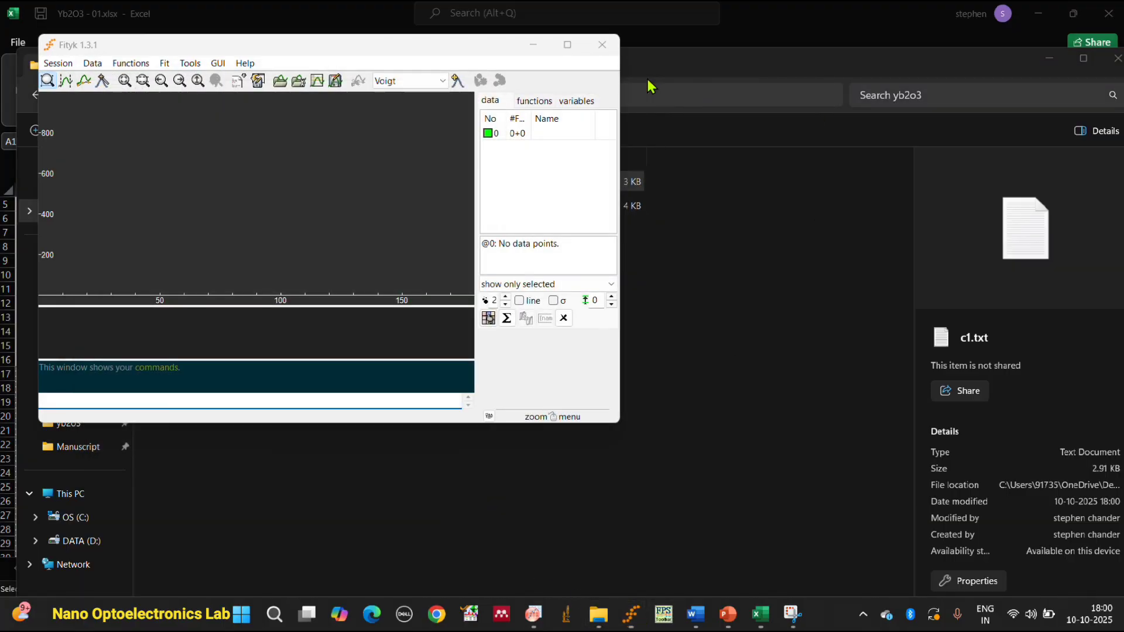
{"action": "left_click", "coordinate": [282, 82]}
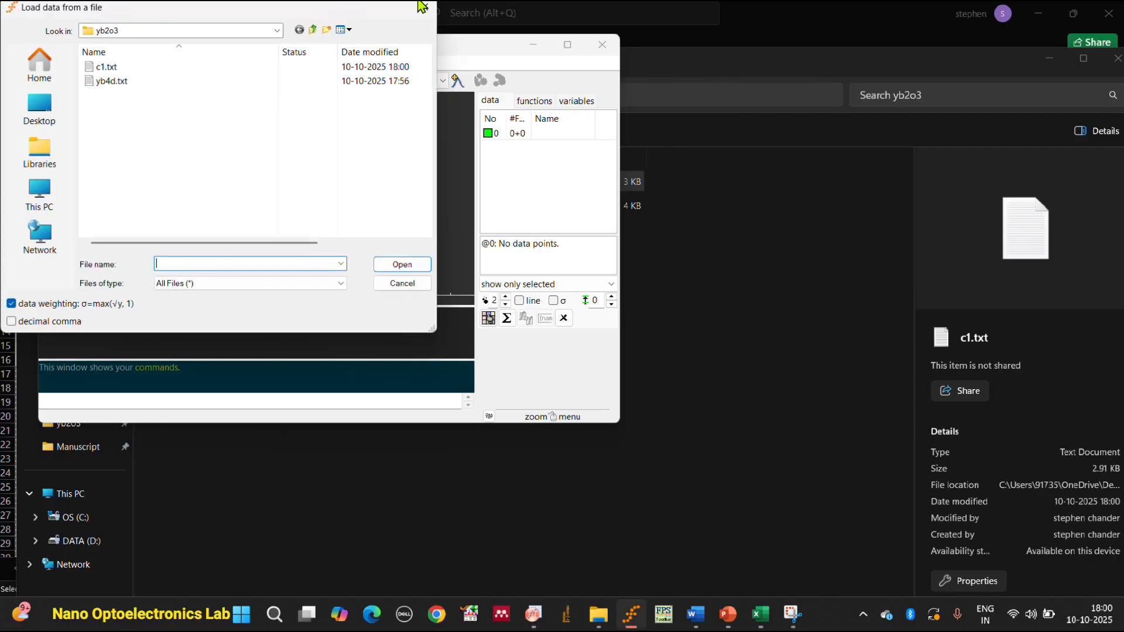
{"action": "left_click", "coordinate": [426, 9]}
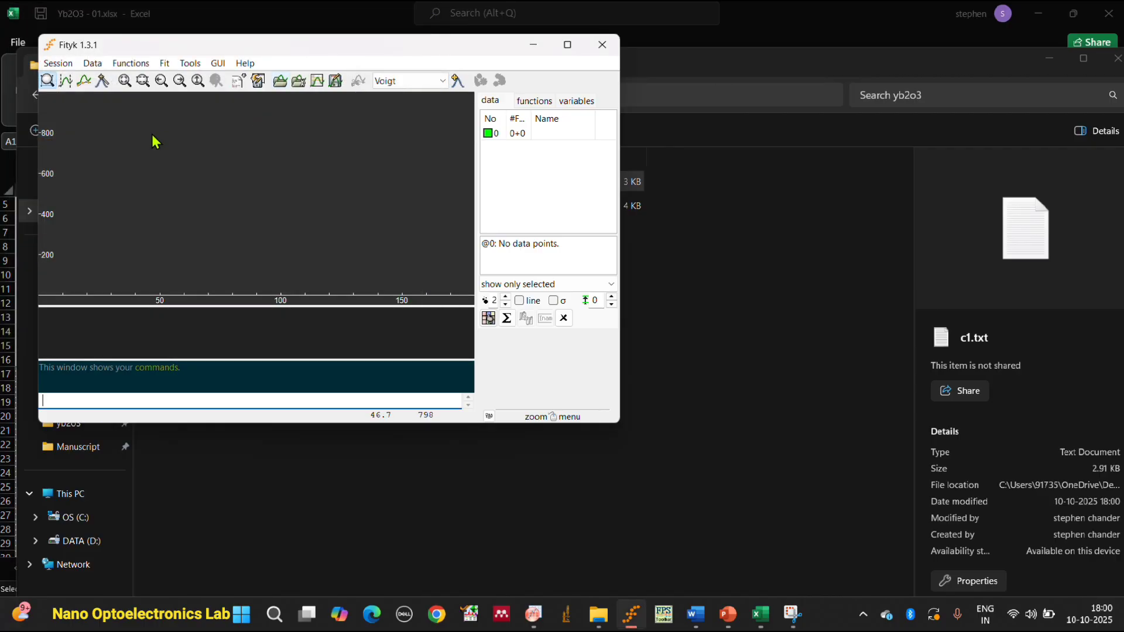
{"action": "left_click", "coordinate": [58, 64]}
{"action": "mouse_move", "coordinate": [93, 64]}
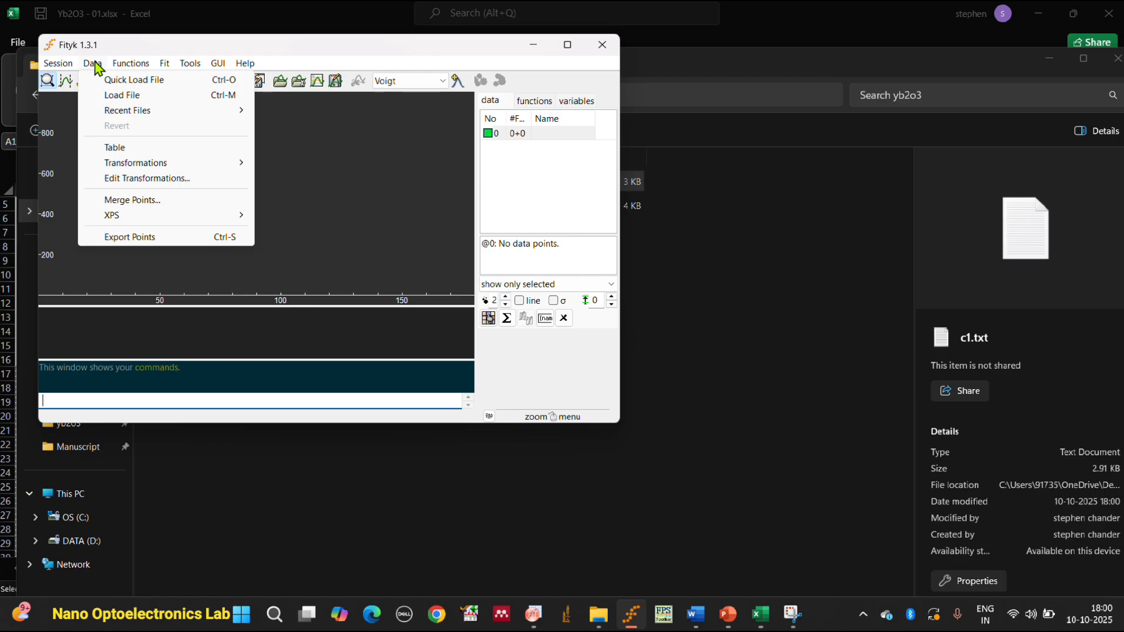
{"action": "left_click", "coordinate": [114, 80]}
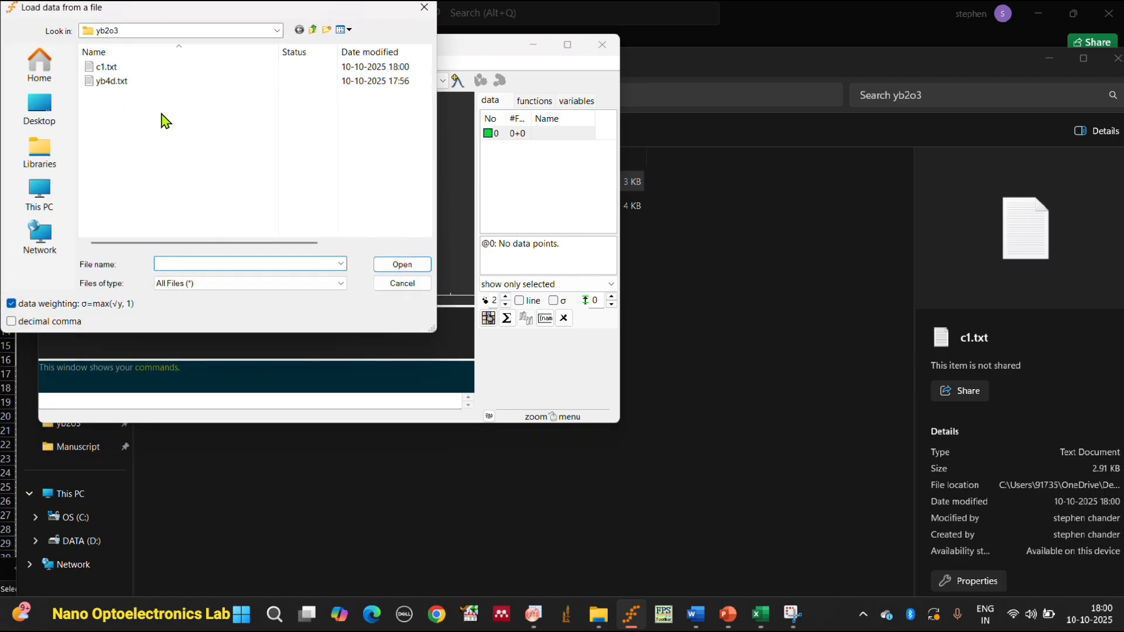
{"action": "left_click", "coordinate": [142, 69]}
{"action": "left_click", "coordinate": [410, 266]}
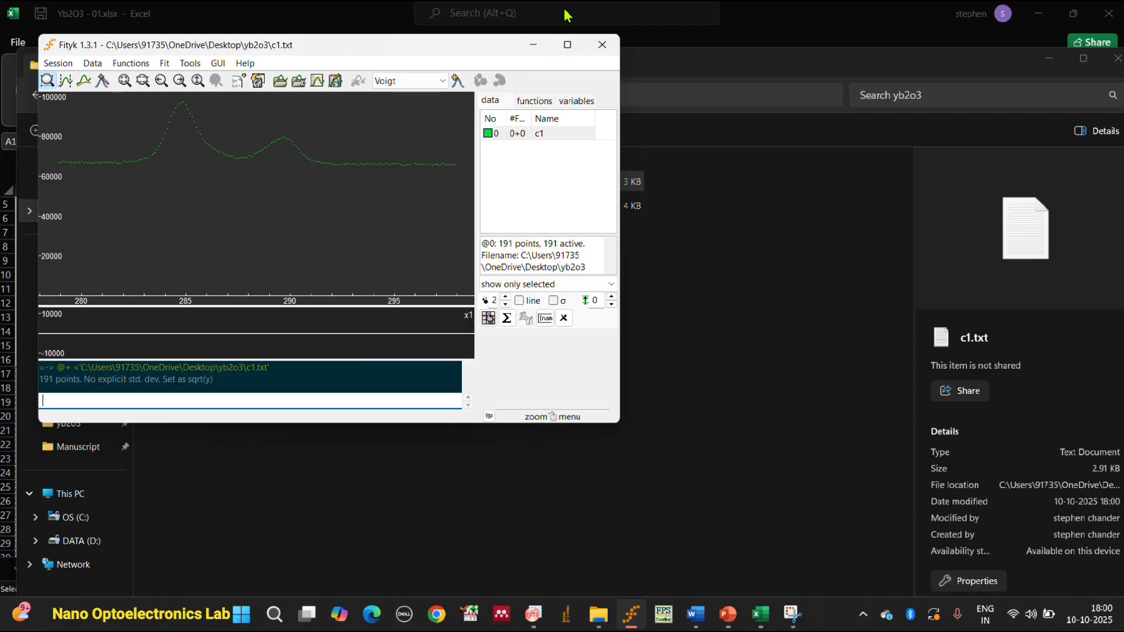
{"action": "left_click", "coordinate": [577, 48]}
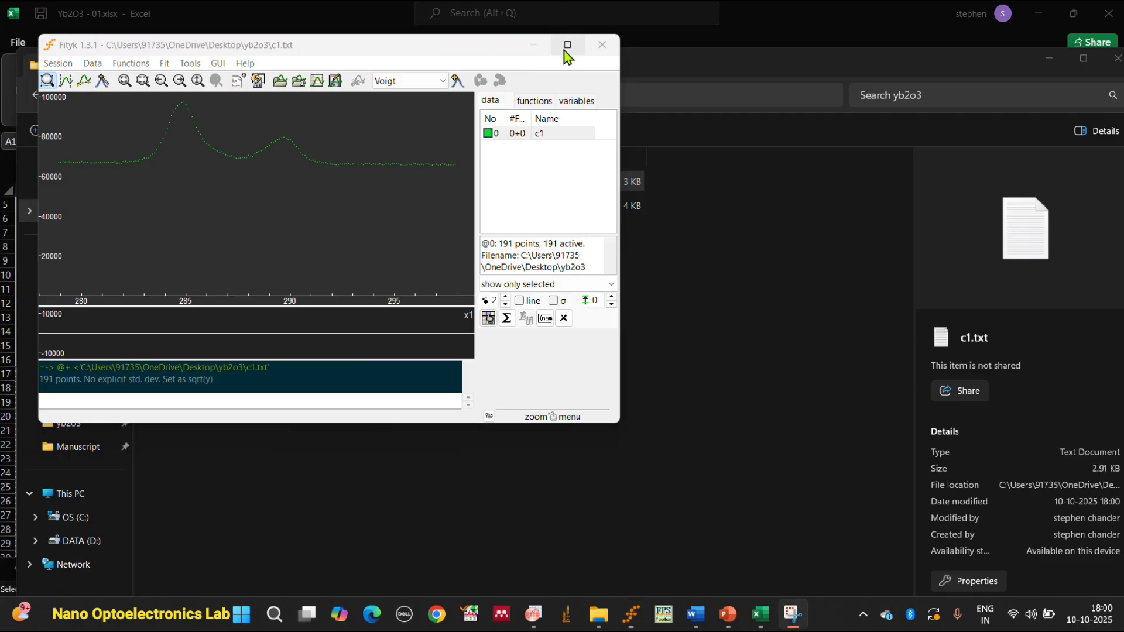
{"action": "left_click", "coordinate": [567, 46]}
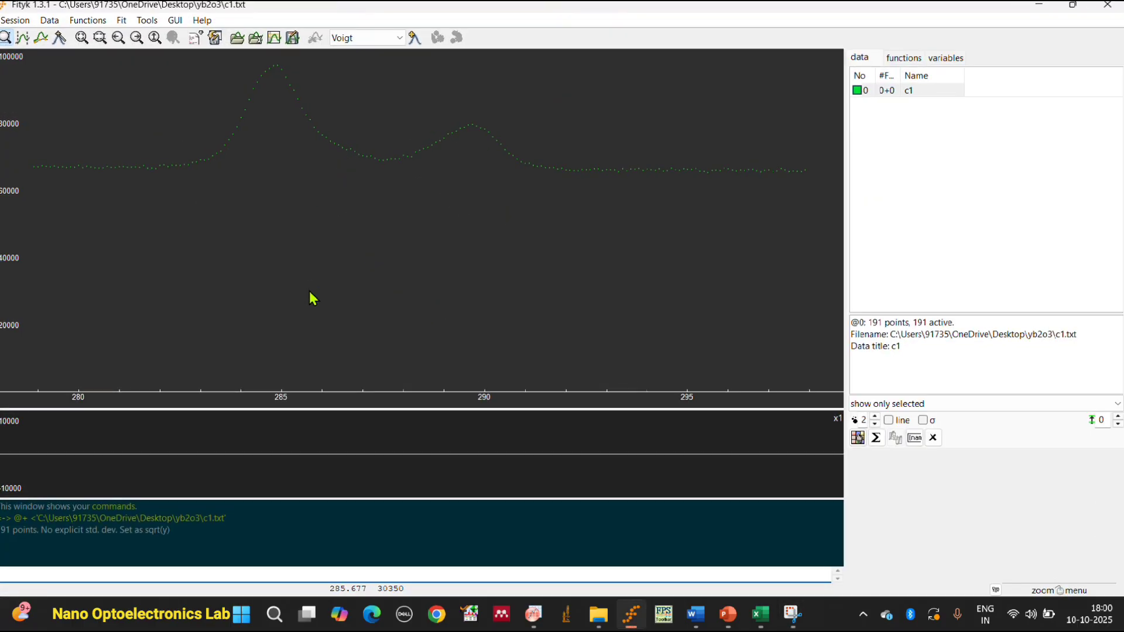
Remove the Shirley background from the c1 data and calculate a Shirley background dataset from the corrected scan.
{"action": "left_click", "coordinate": [47, 25]}
{"action": "mouse_move", "coordinate": [81, 26]}
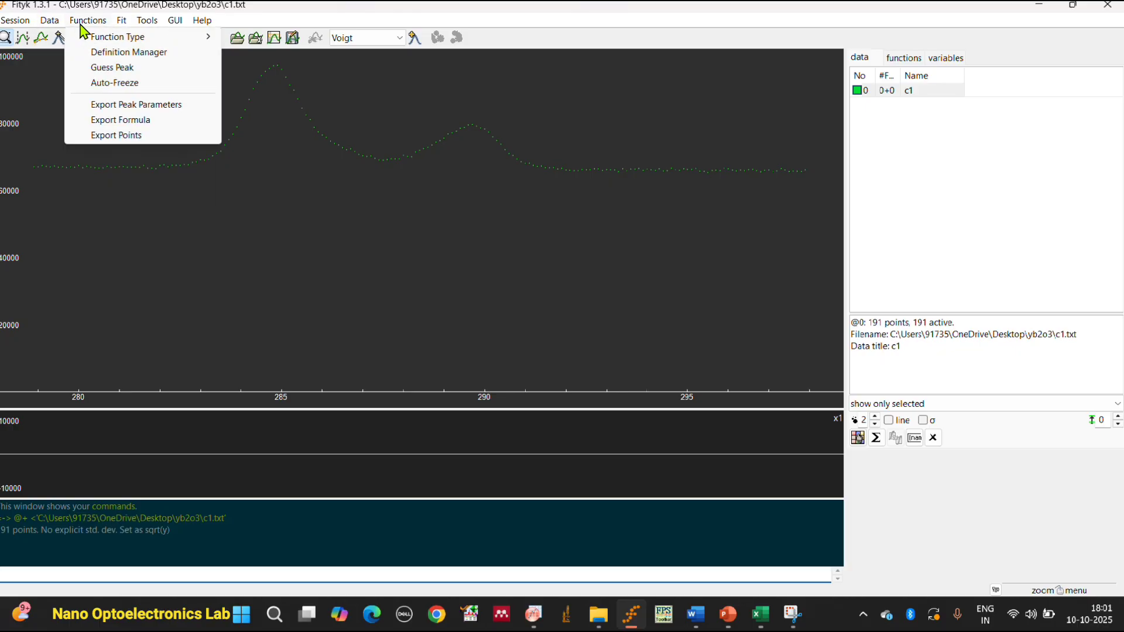
{"action": "mouse_move", "coordinate": [189, 174]}
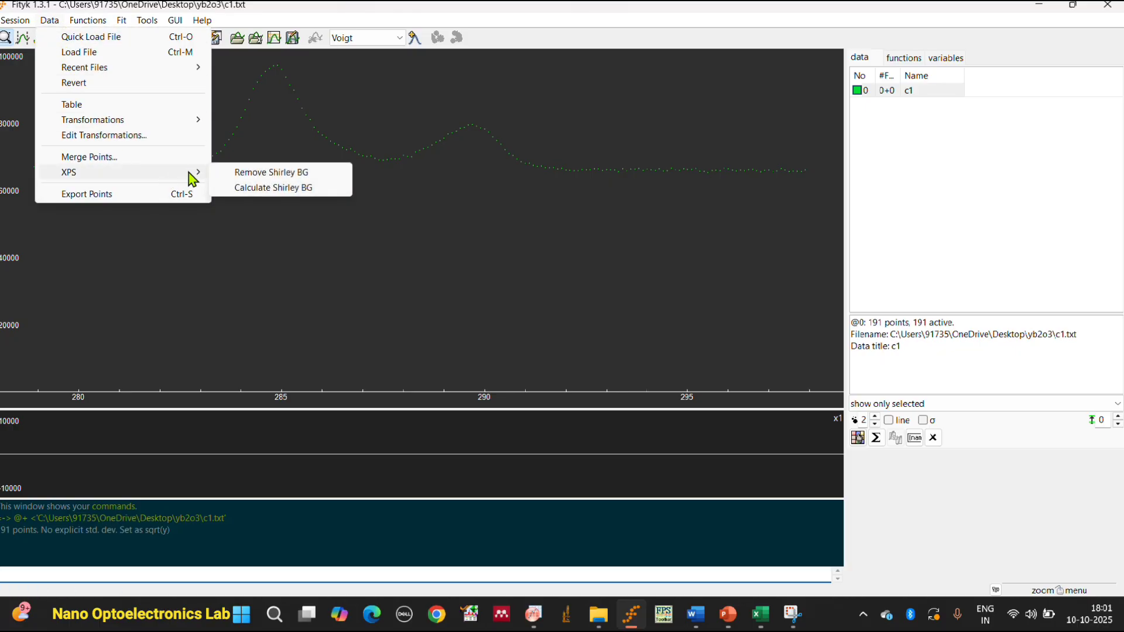
{"action": "left_click", "coordinate": [252, 173]}
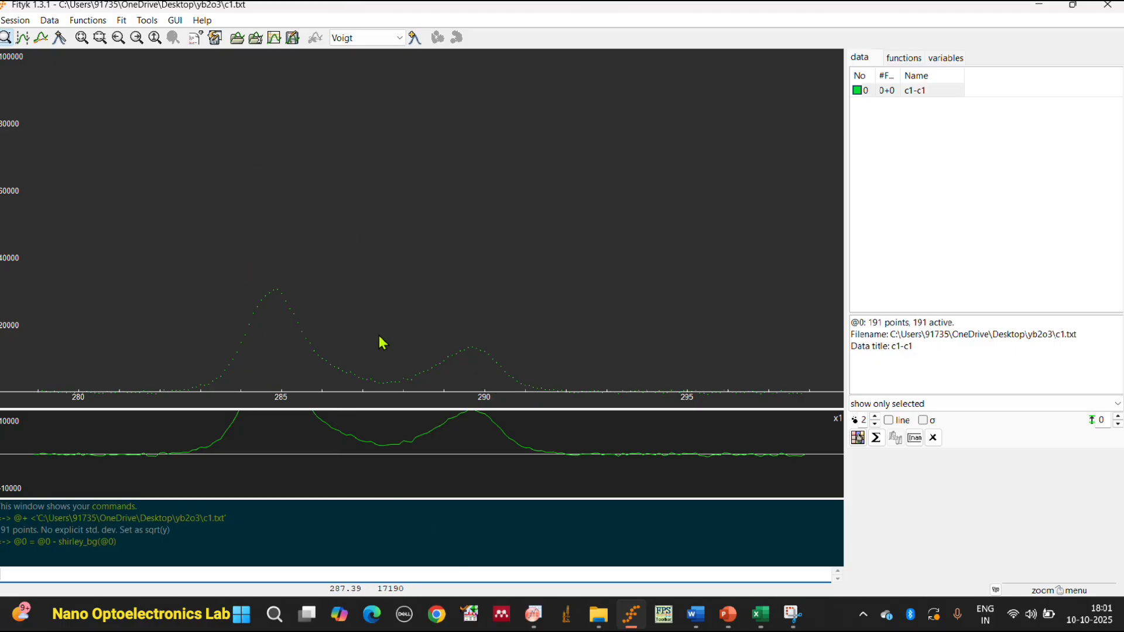
{"action": "left_click", "coordinate": [54, 24]}
{"action": "mouse_move", "coordinate": [178, 174]}
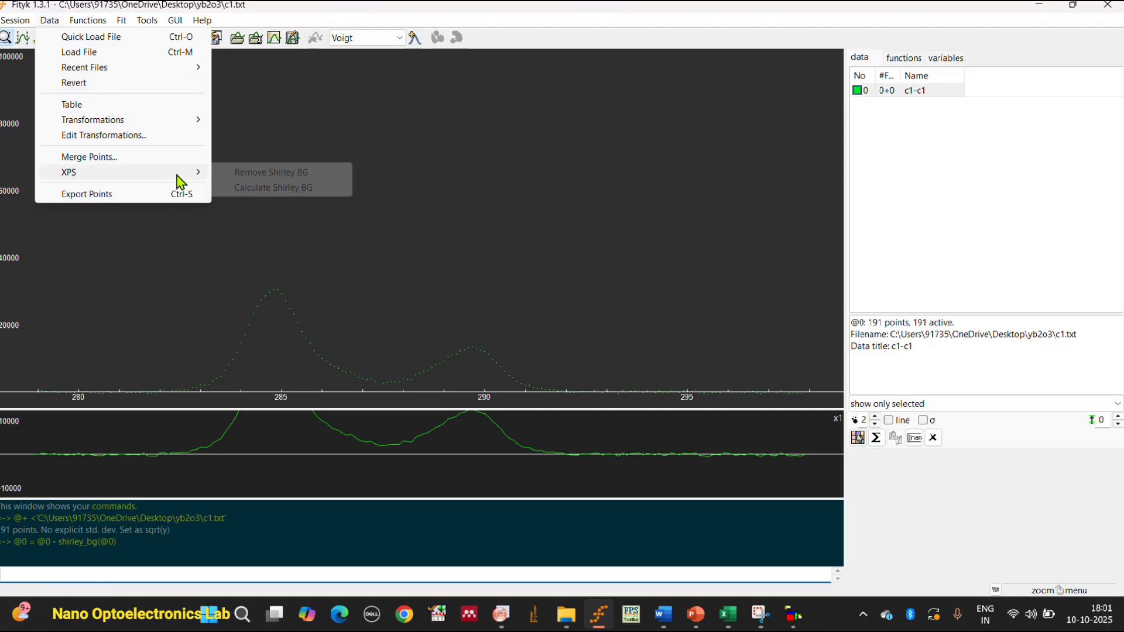
{"action": "left_click", "coordinate": [291, 188]}
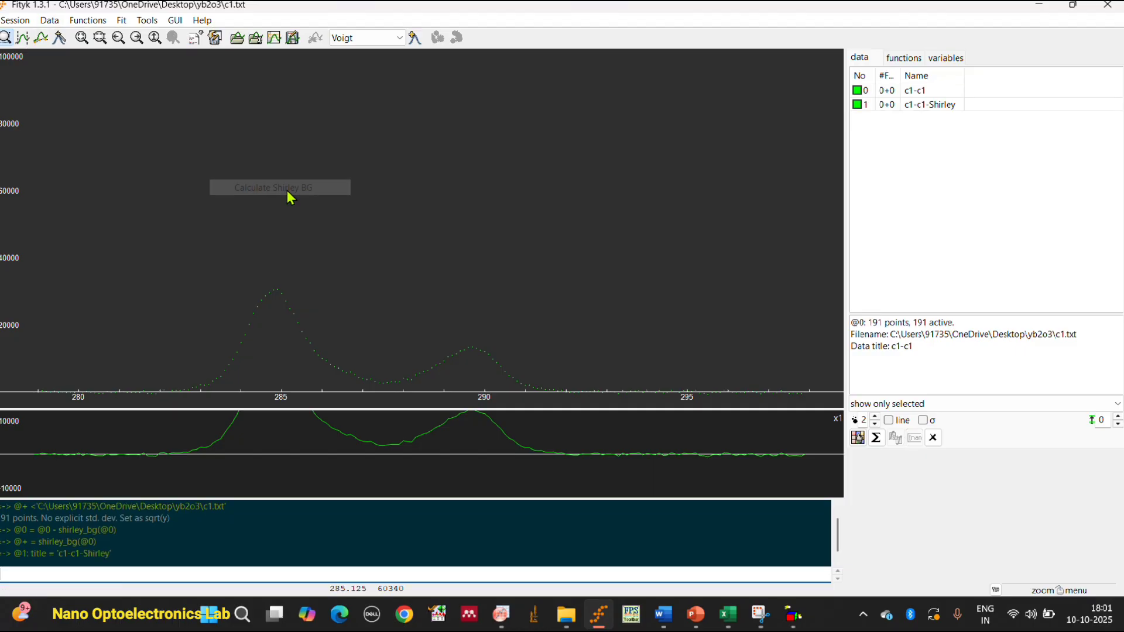
Fit three automatically guessed Voigt peaks to the background-corrected c1 data and slightly shift the main peak near 284.8 eV.
{"action": "left_click", "coordinate": [414, 48]}
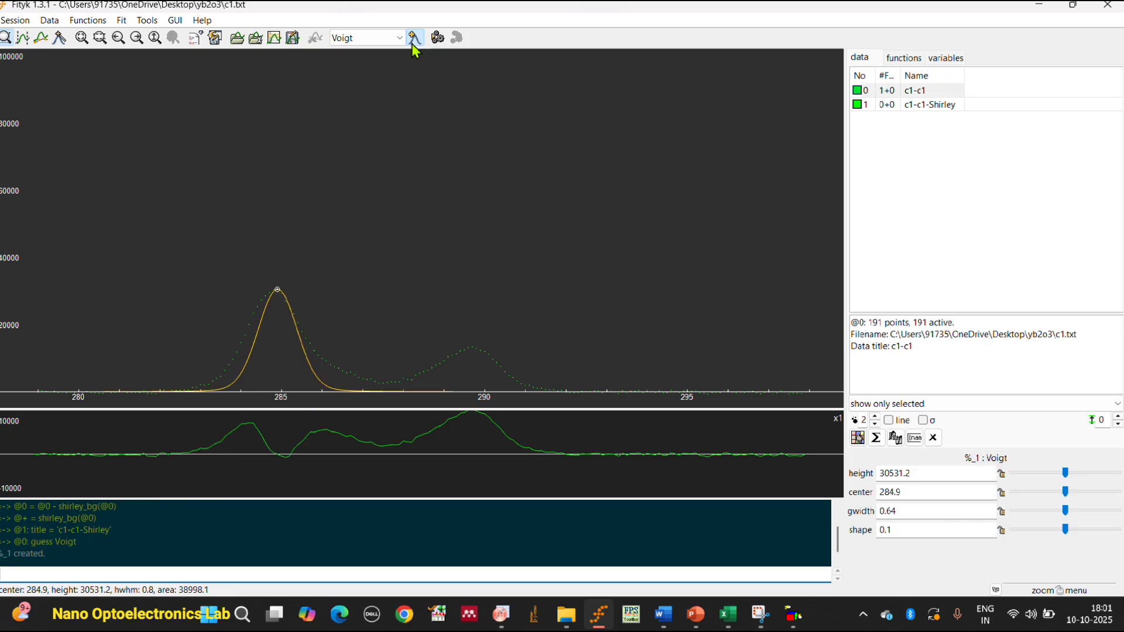
{"action": "left_click", "coordinate": [414, 48]}
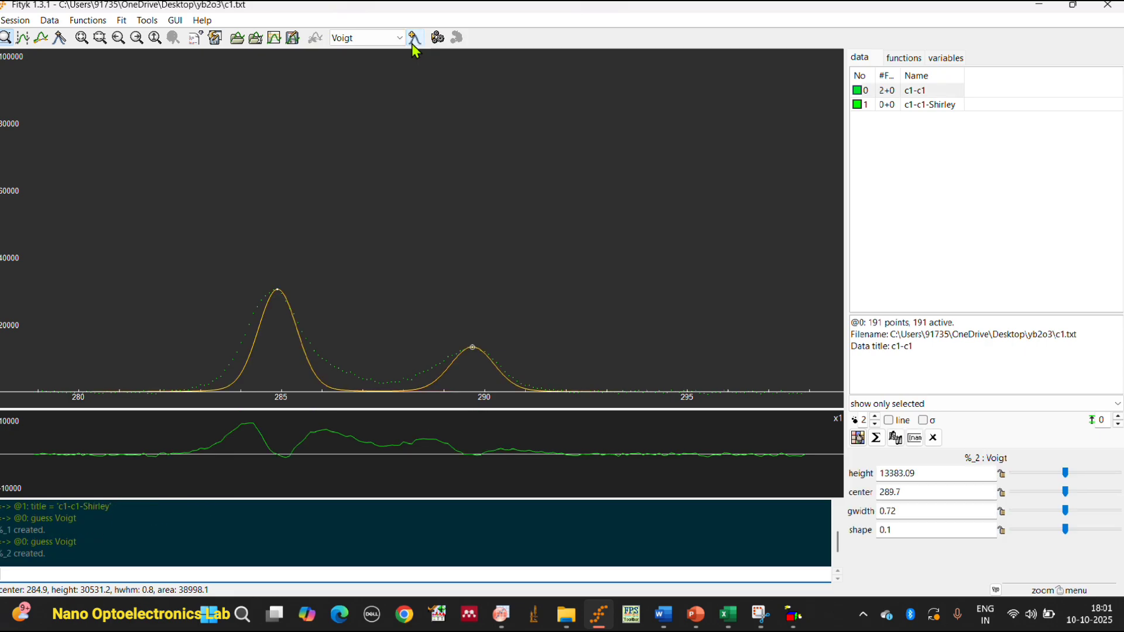
{"action": "left_click", "coordinate": [414, 48]}
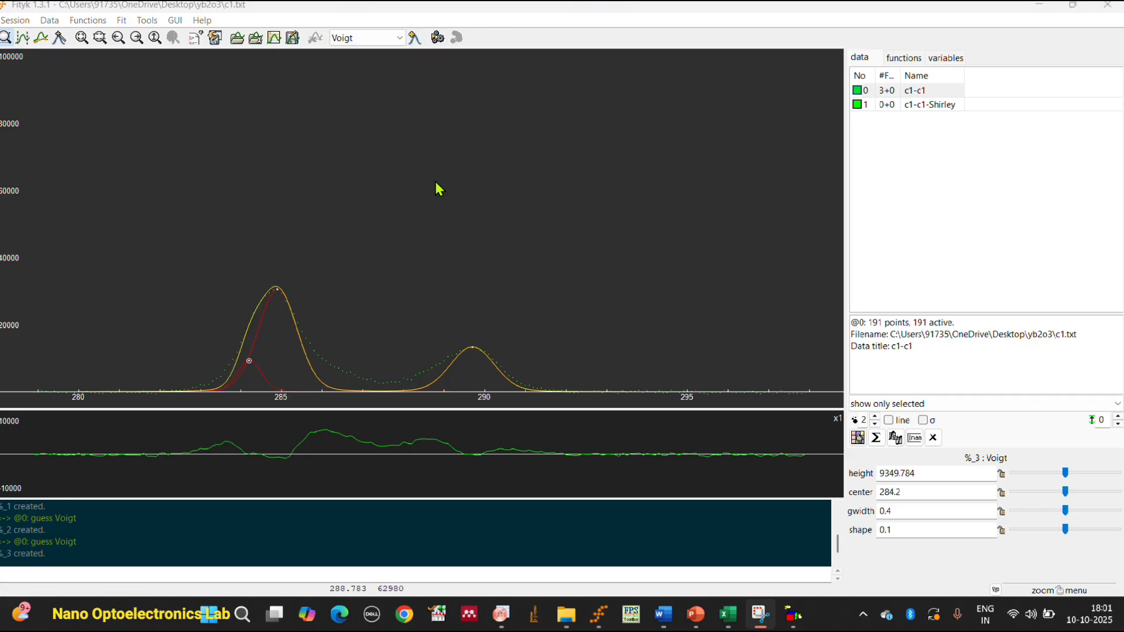
{"action": "left_click", "coordinate": [437, 37]}
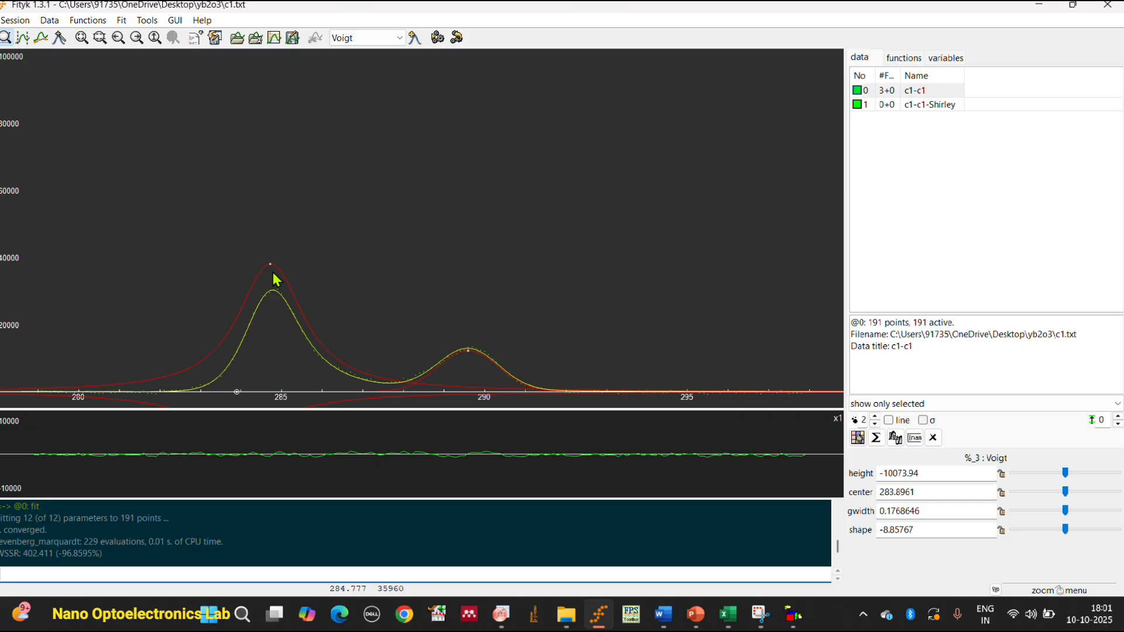
{"action": "mouse_move", "coordinate": [270, 264]}
{"action": "left_mouse_down"}
{"action": "mouse_move", "coordinate": [281, 315]}
{"action": "mouse_move", "coordinate": [273, 268]}
{"action": "left_mouse_up"}
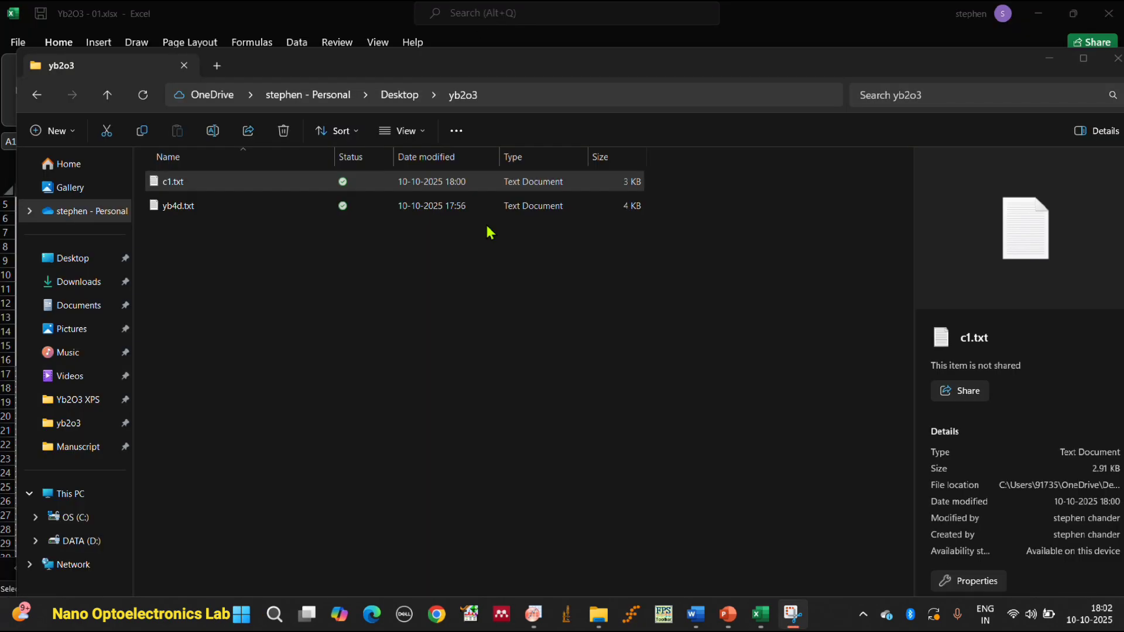
Switch to Excel, cancel the save prompt for Yb2O3.xlsx, and bring the Yb2O3 - 01.xlsx workbook to the front.
{"action": "mouse_move", "coordinate": [760, 614]}
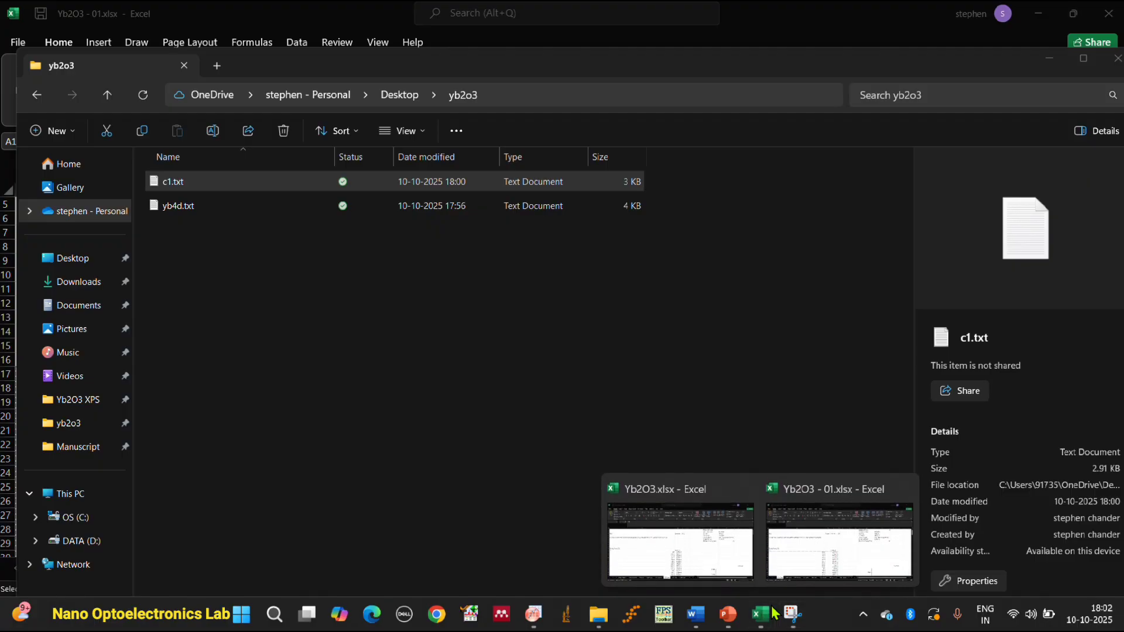
{"action": "left_click", "coordinate": [750, 488]}
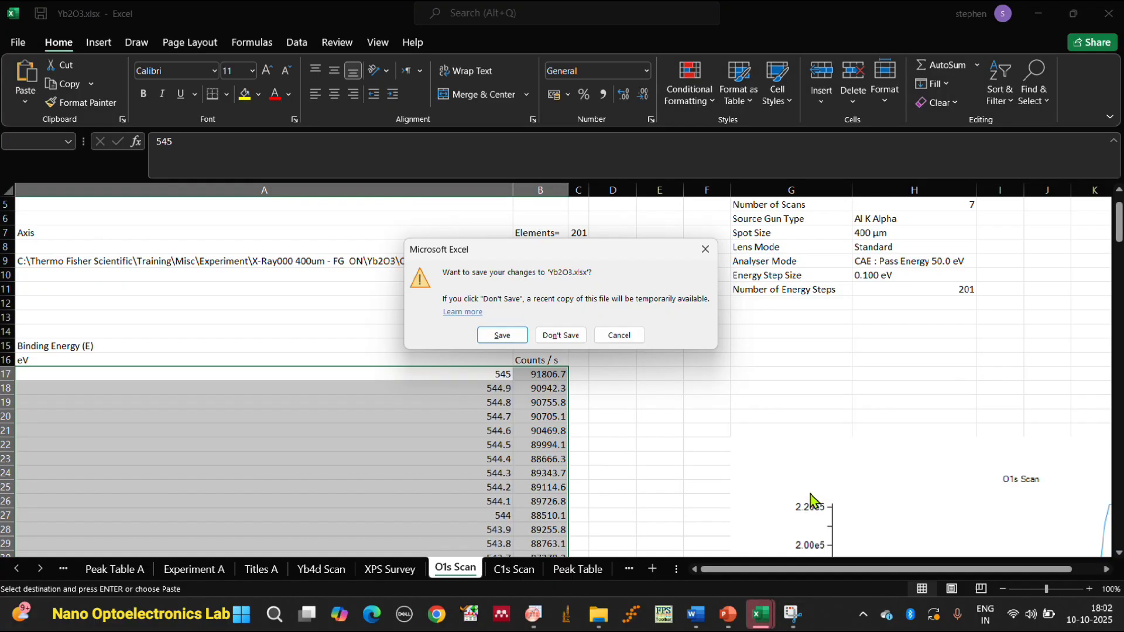
{"action": "left_click", "coordinate": [705, 250]}
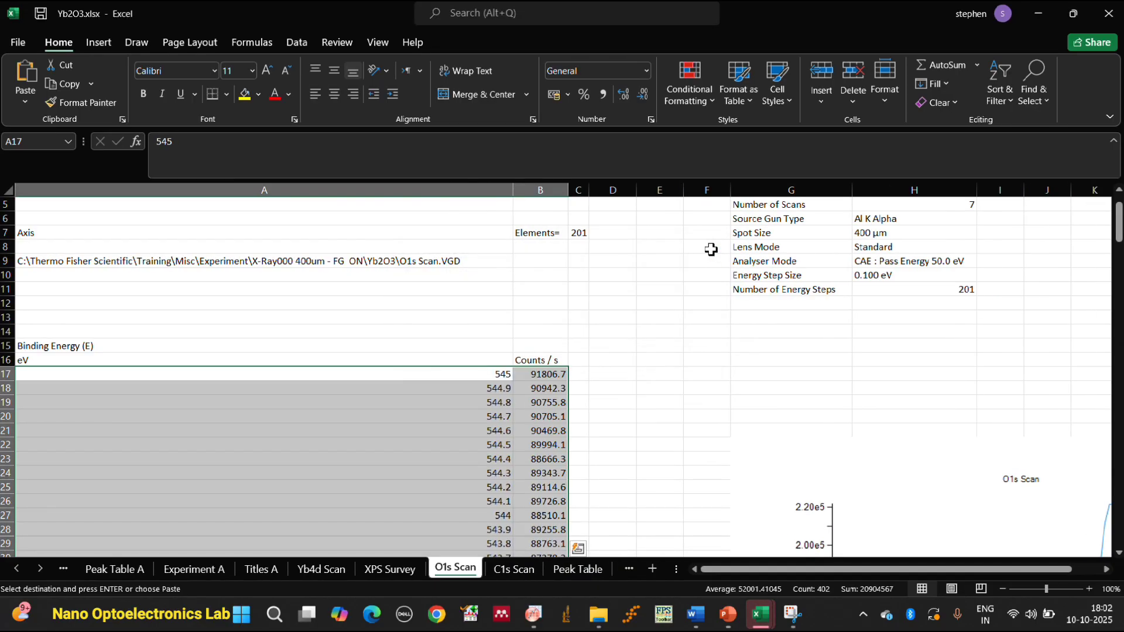
{"action": "left_click", "coordinate": [705, 375]}
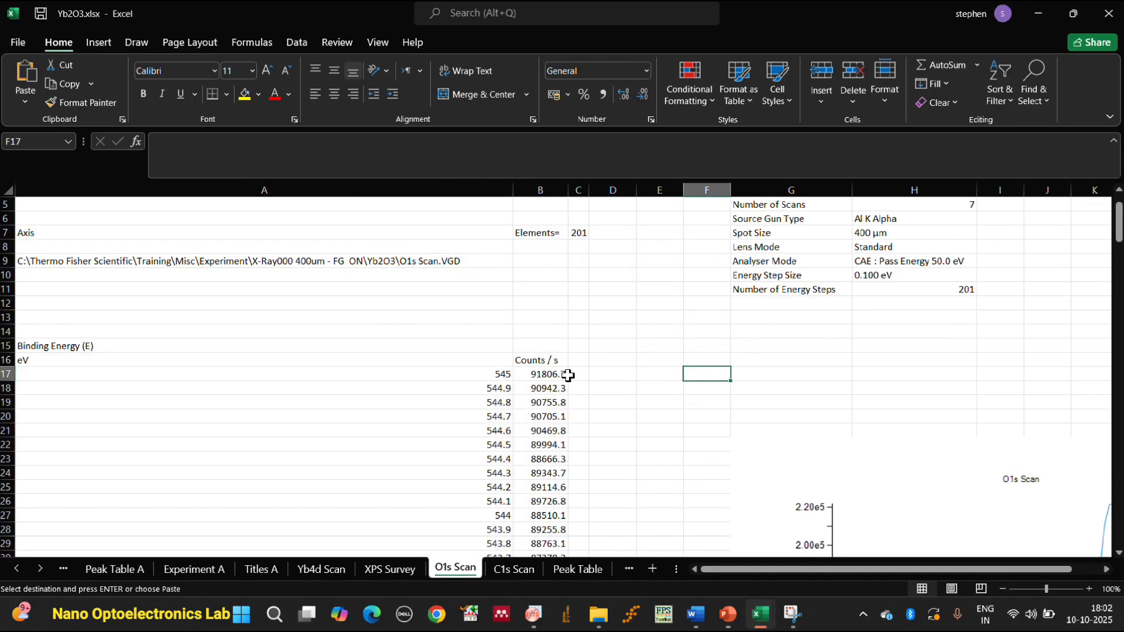
{"action": "scroll", "coordinate": [568, 375], "scroll_direction": "down", "scroll_amount": 1}
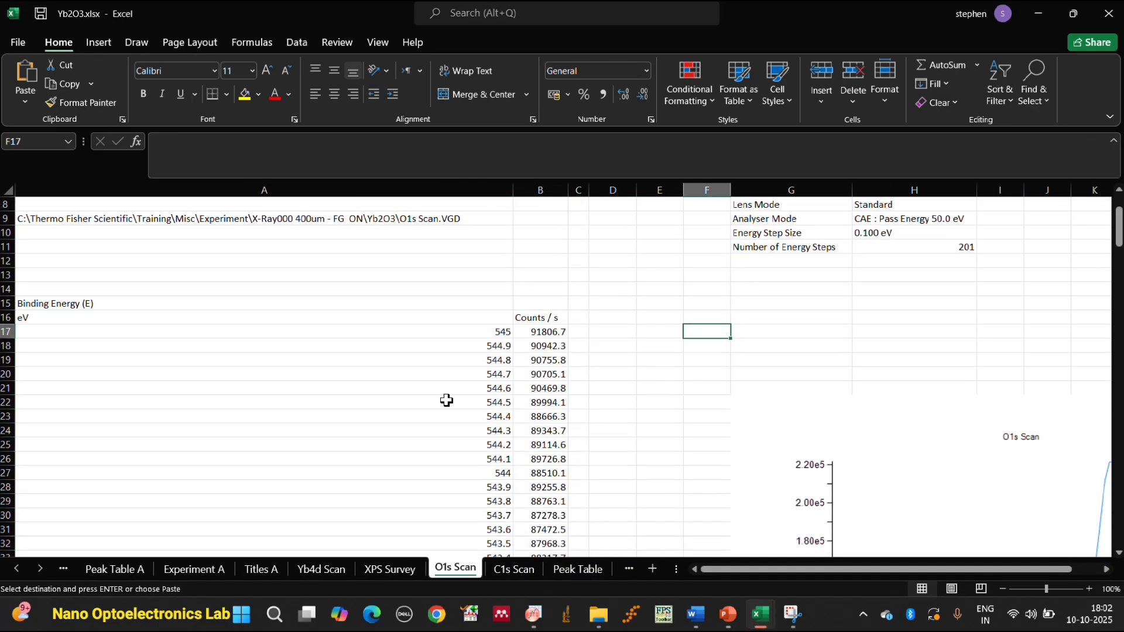
{"action": "left_click", "coordinate": [755, 622]}
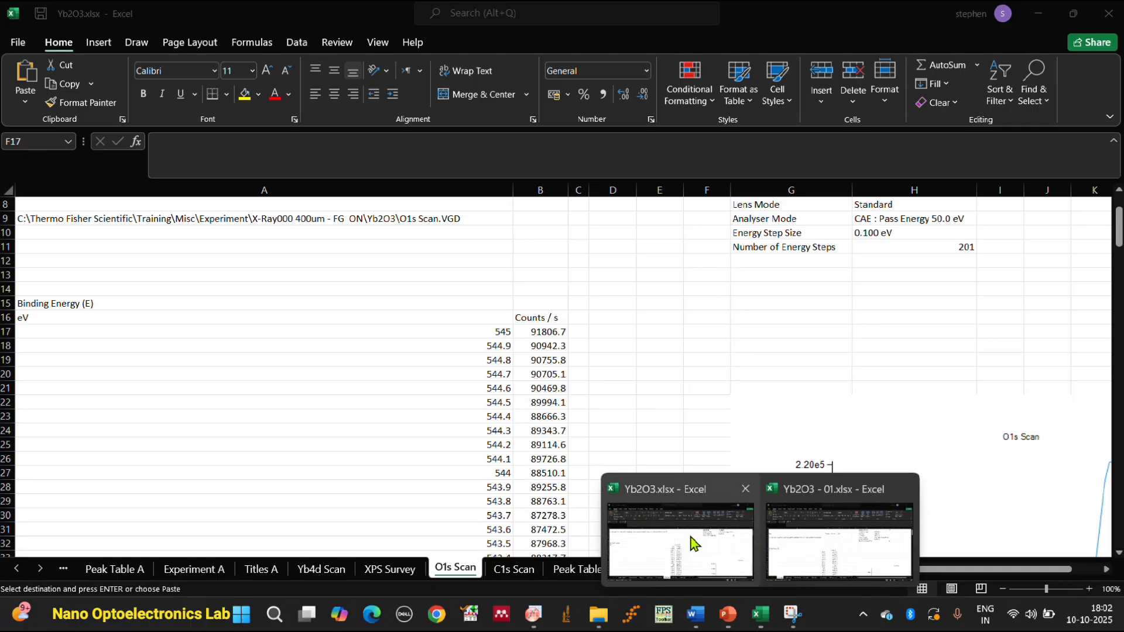
{"action": "left_click", "coordinate": [489, 23]}
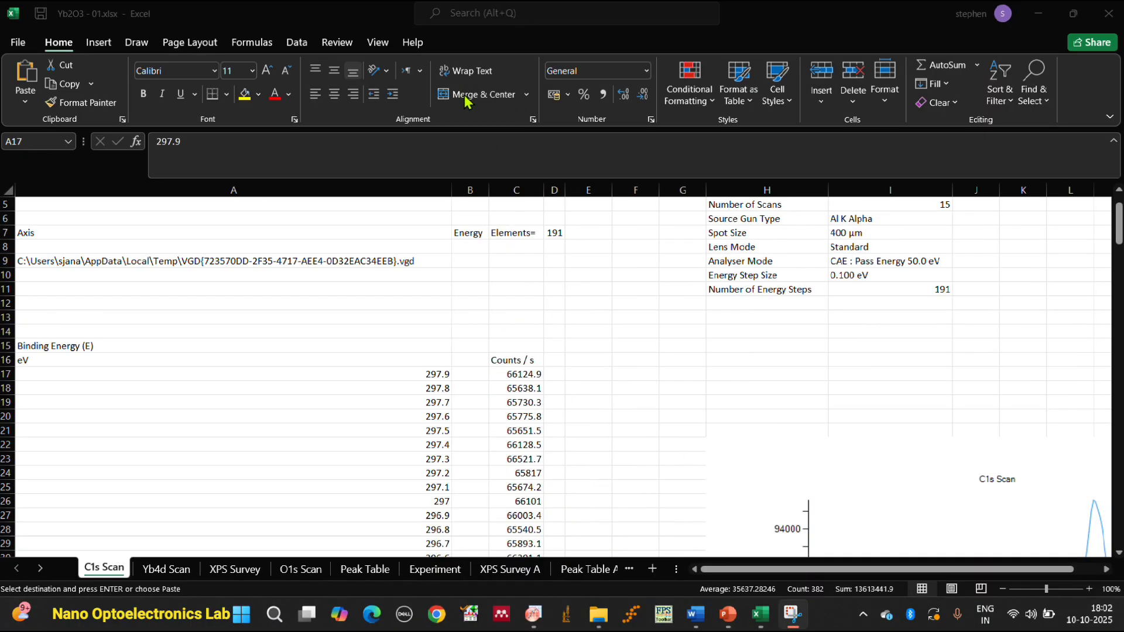
{"action": "scroll", "coordinate": [544, 318], "scroll_direction": "up", "scroll_amount": 1}
{"action": "scroll", "coordinate": [425, 339], "scroll_direction": "down", "scroll_amount": 3}
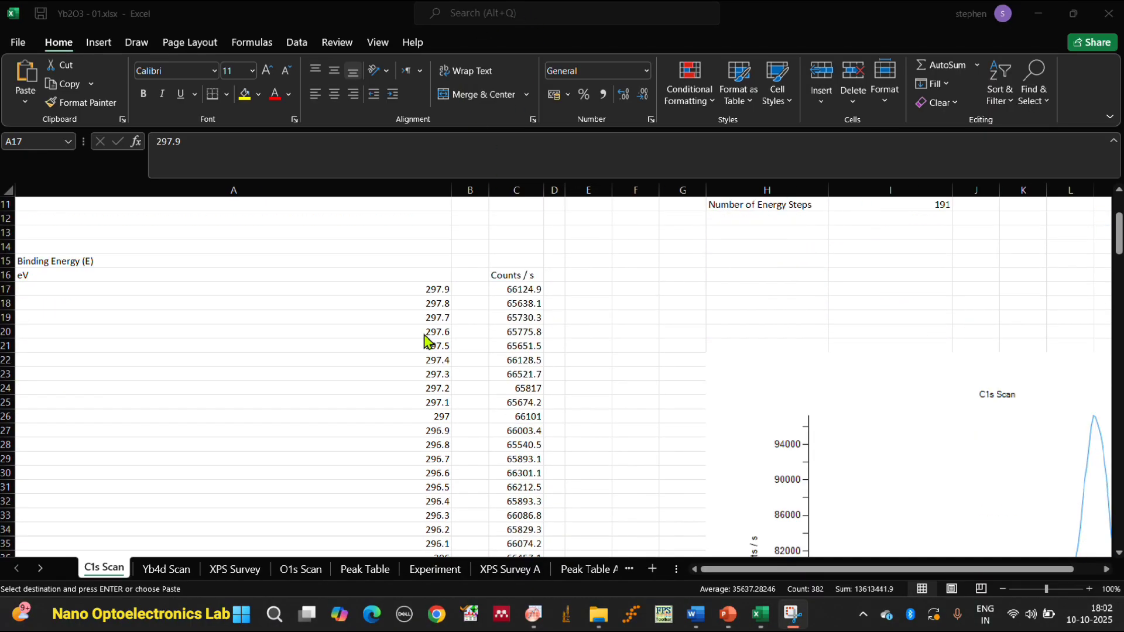
{"action": "left_click", "coordinate": [433, 289]}
{"action": "scroll", "coordinate": [433, 293], "scroll_direction": "down", "scroll_amount": 9}
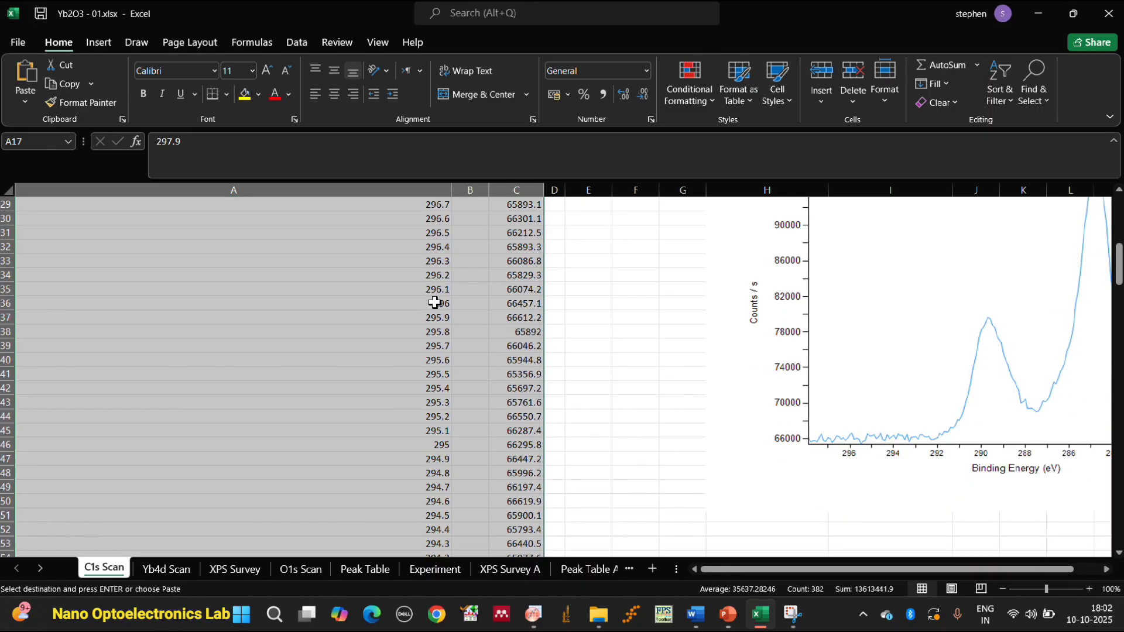
{"action": "right_click", "coordinate": [389, 304]}
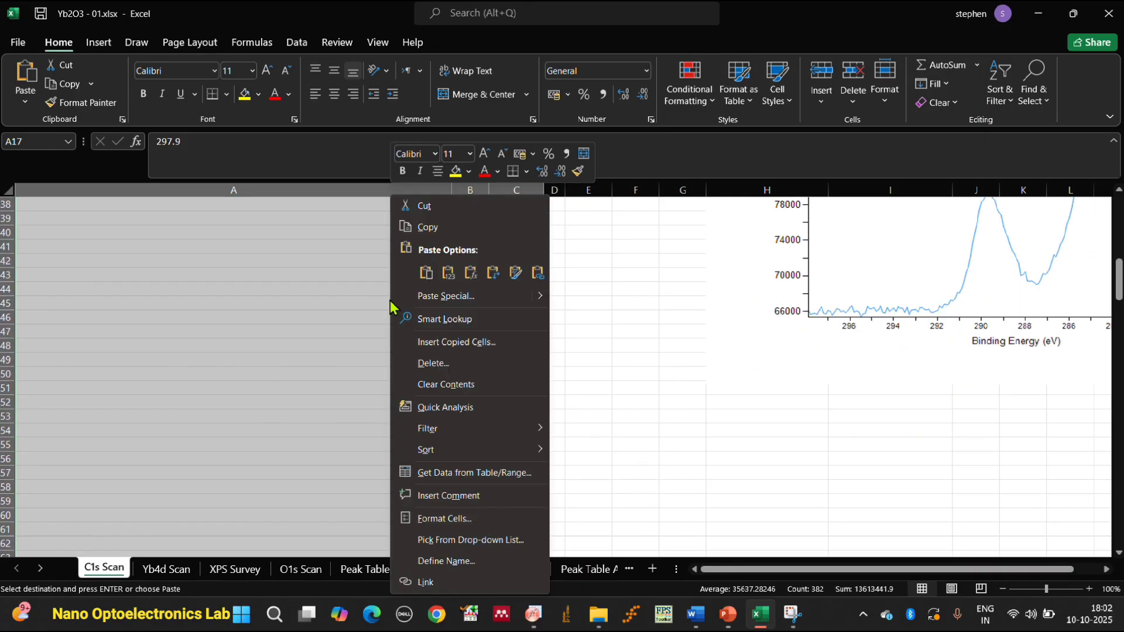
{"action": "key", "text": "Escape"}
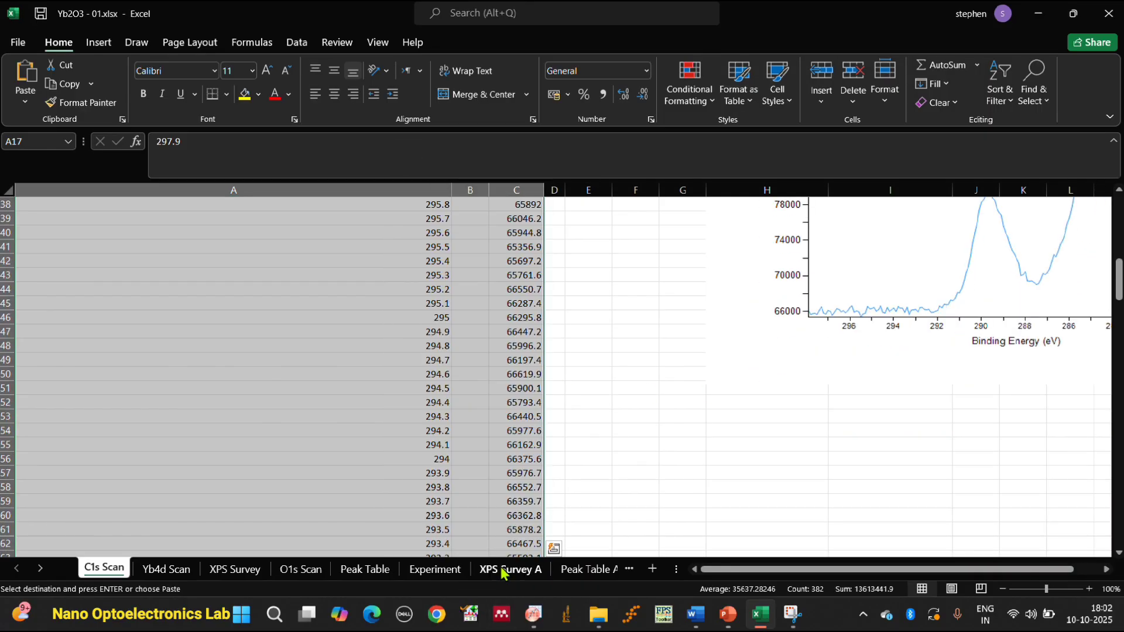
On the O1s Scan sheet, copy the binding energy and counts data in A17:C217.
{"action": "left_click", "coordinate": [321, 570]}
{"action": "scroll", "coordinate": [600, 454], "scroll_direction": "up", "scroll_amount": 20}
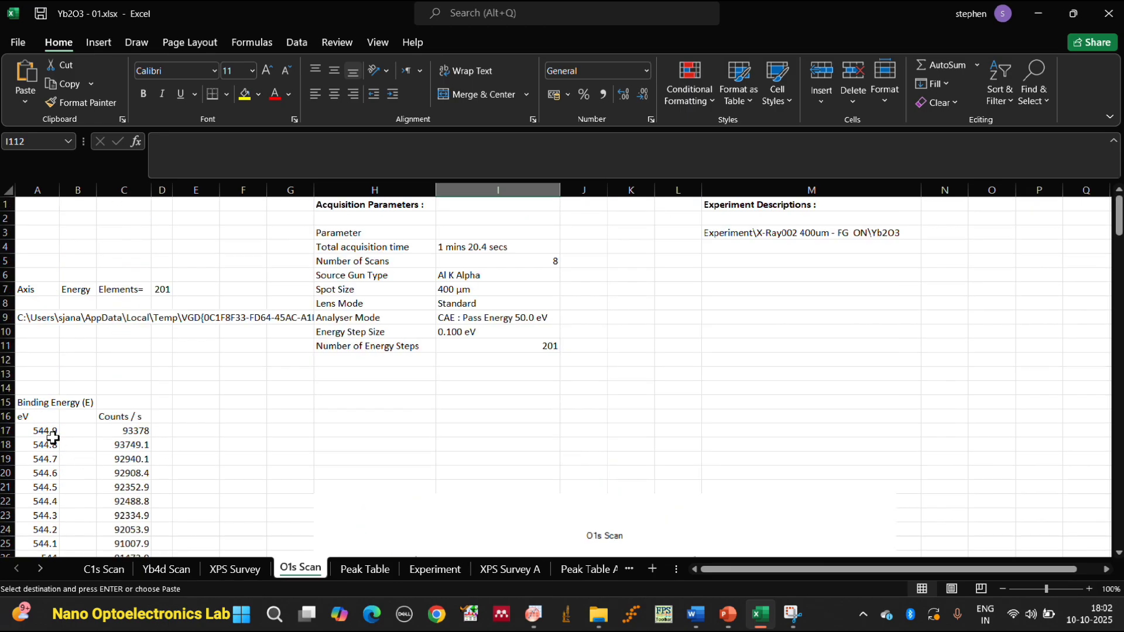
{"action": "left_click_drag", "start_coordinate": [44, 431], "coordinate": [107, 451]}
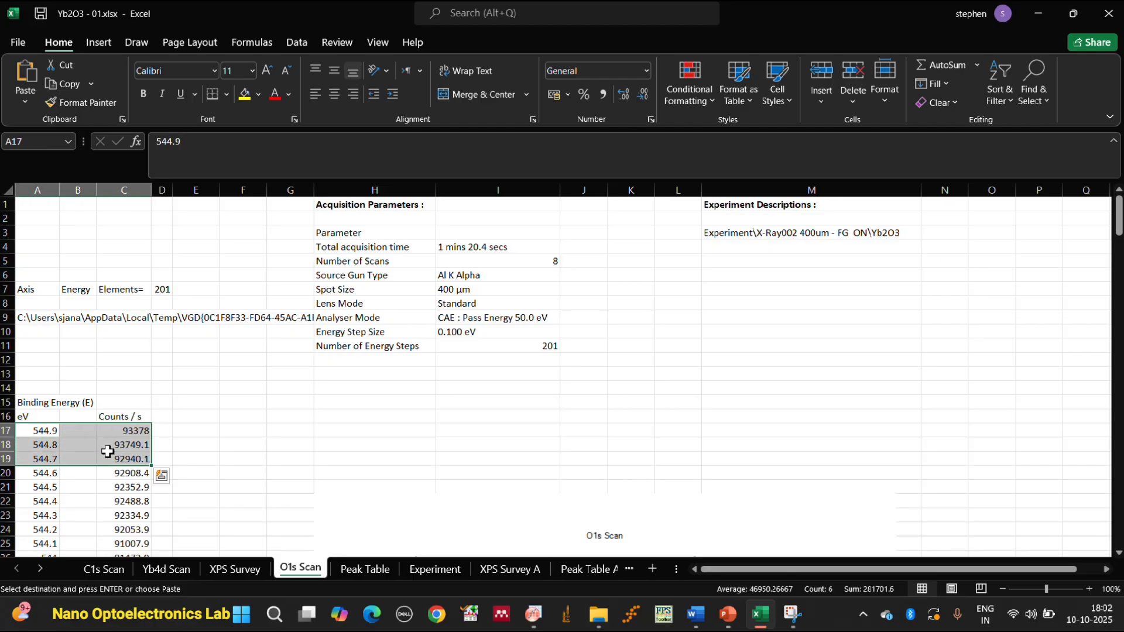
{"action": "key", "text": "ctrl+shift+Down"}
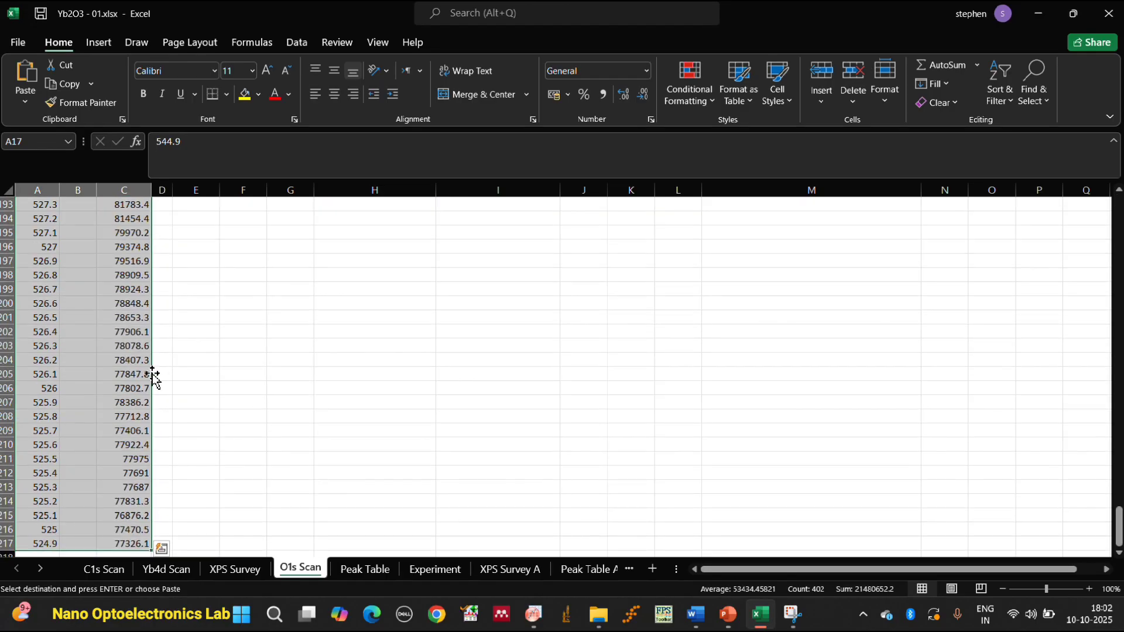
{"action": "right_click", "coordinate": [104, 375]}
{"action": "left_click", "coordinate": [140, 227]}
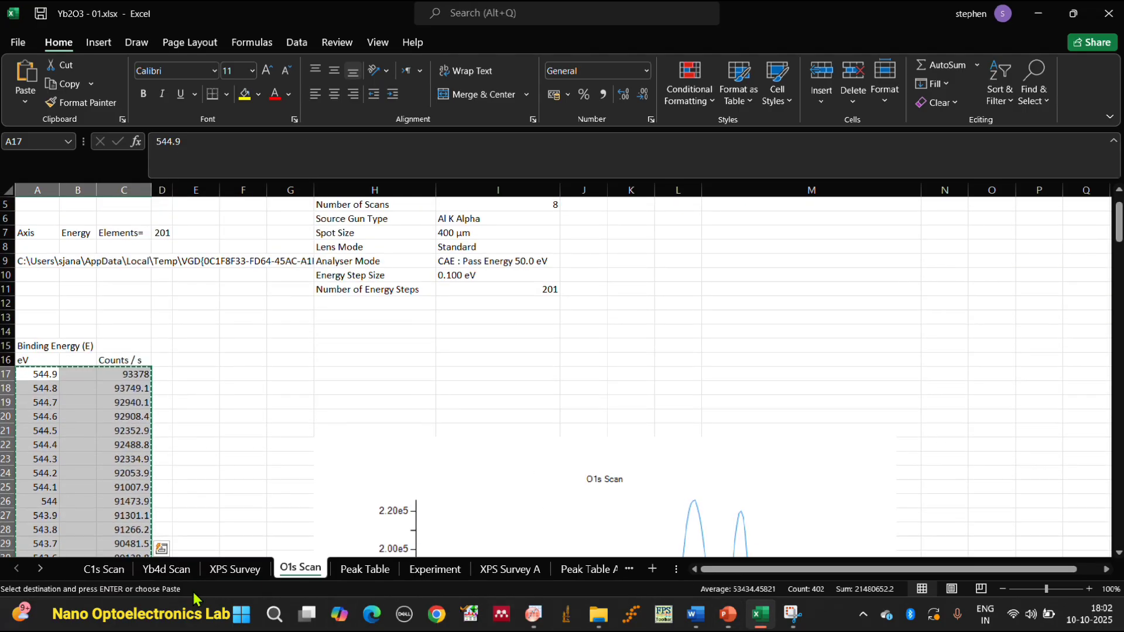
Switch to Notepad and paste the copied O1s scan data into a new empty document.
{"action": "left_click", "coordinate": [274, 614]}
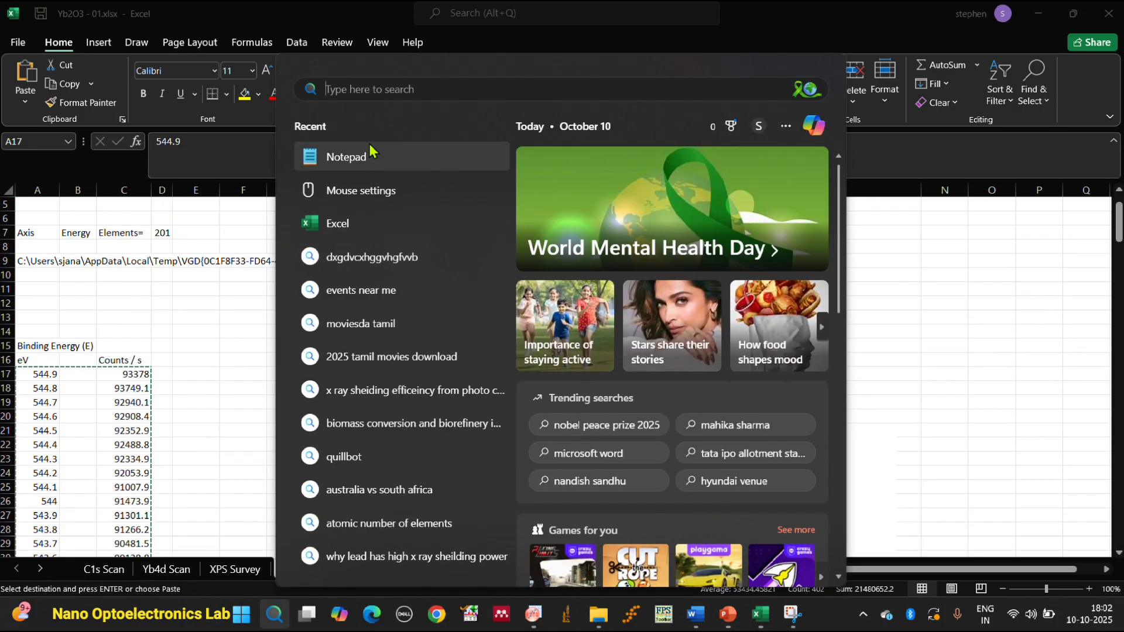
{"action": "left_click", "coordinate": [368, 157]}
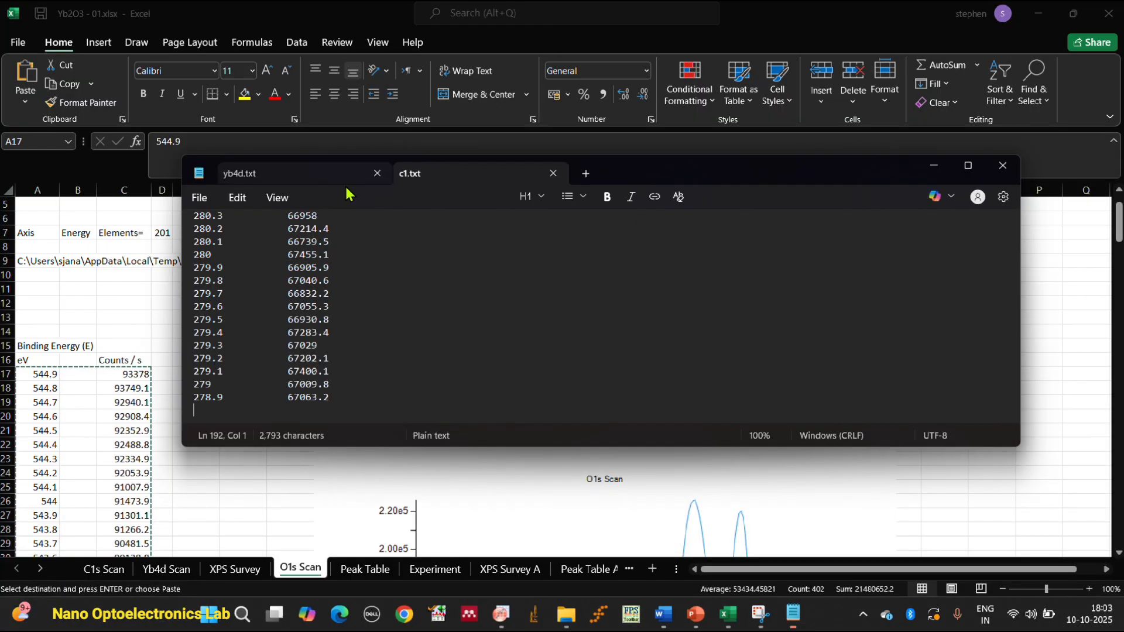
{"action": "left_click", "coordinate": [583, 171]}
{"action": "right_click", "coordinate": [333, 245]}
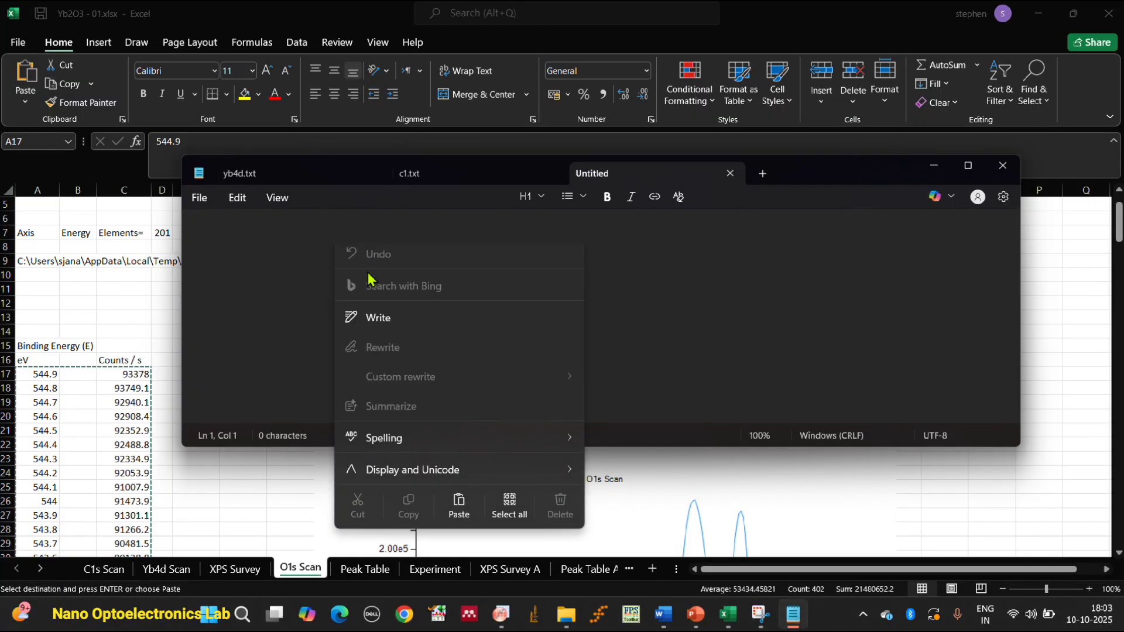
{"action": "left_click", "coordinate": [459, 514]}
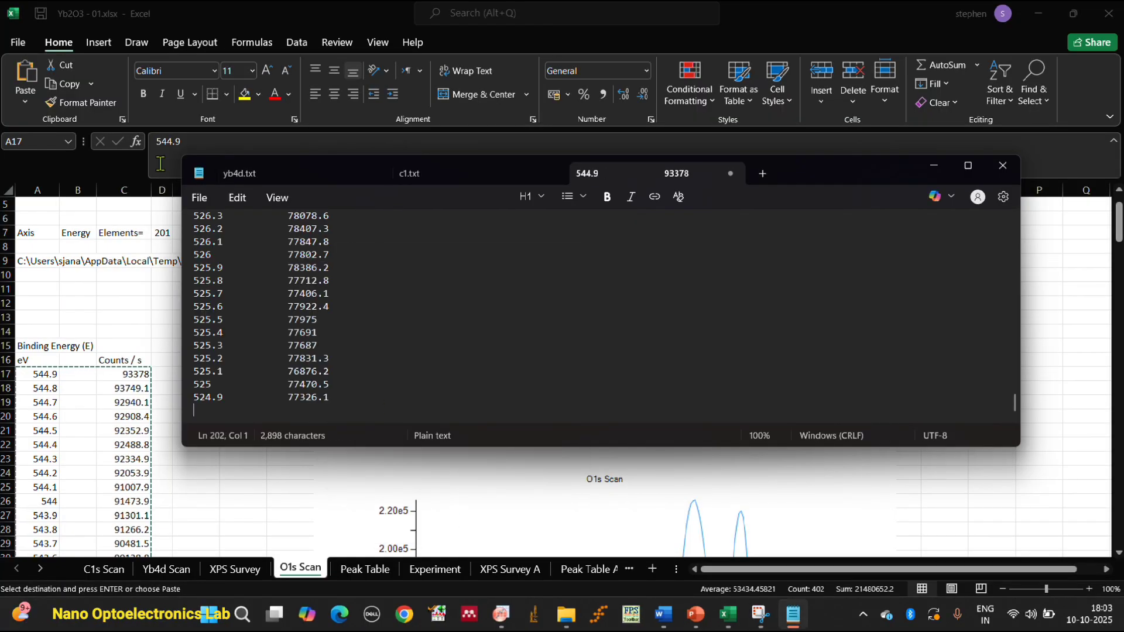
Save the pasted O1s data as o1.txt in the Desktop's yb2o3 folder.
{"action": "left_click", "coordinate": [199, 197]}
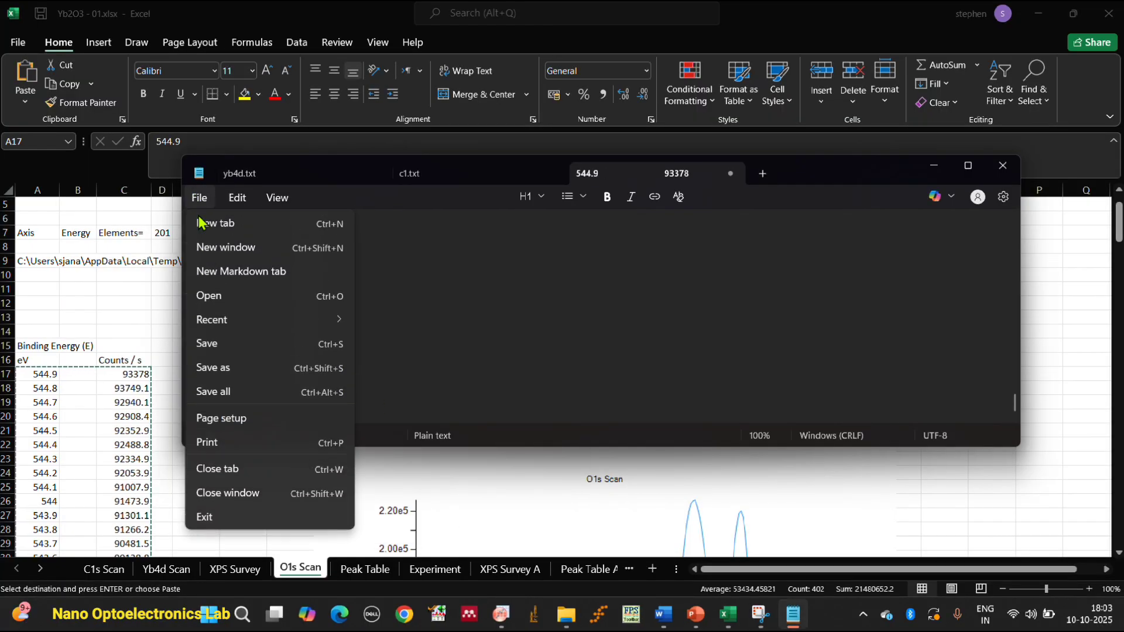
{"action": "left_click", "coordinate": [231, 368]}
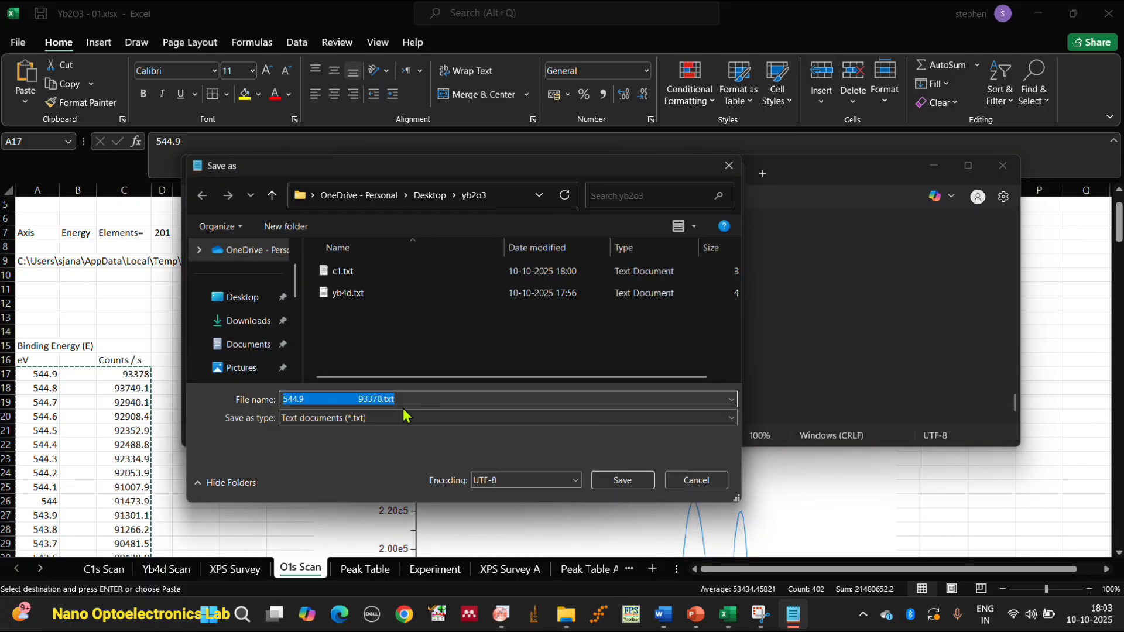
{"action": "key", "text": "BackSpace"}
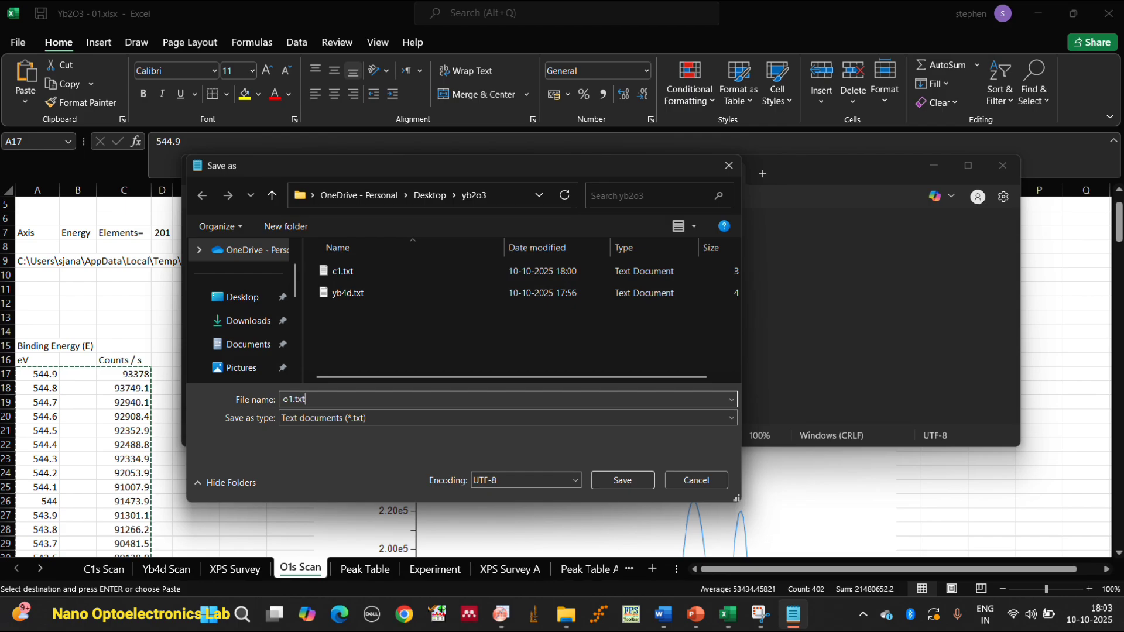
{"action": "left_click", "coordinate": [625, 485]}
Switch to Fityk, load o1.txt from the yb2o3 folder into an empty session, and maximize the window.
{"action": "left_click", "coordinate": [597, 616]}
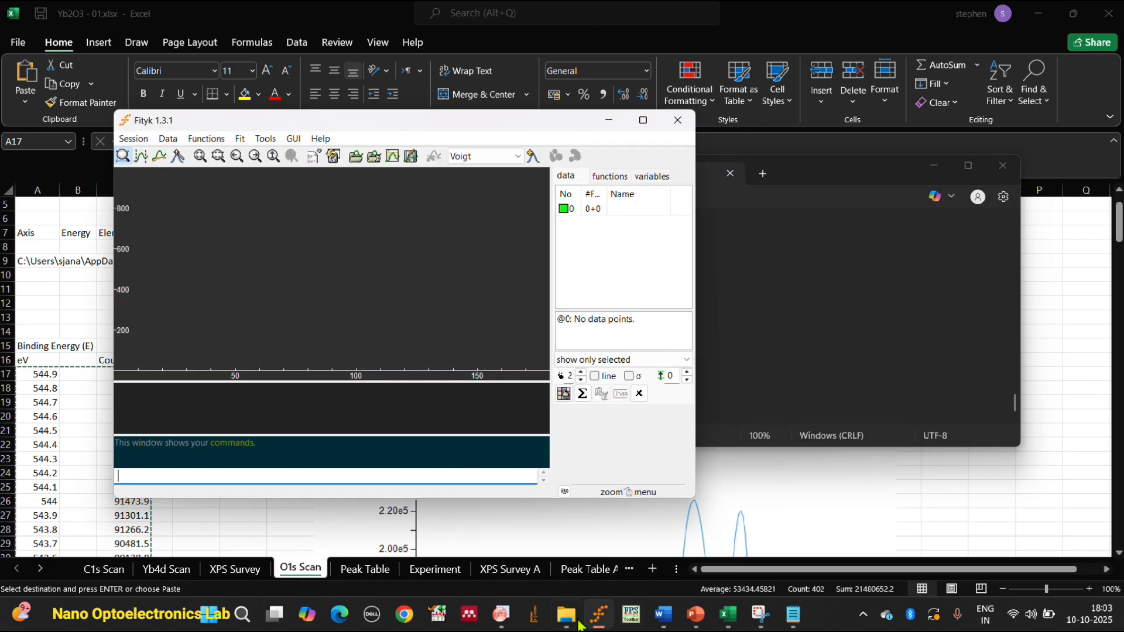
{"action": "left_click", "coordinate": [354, 157]}
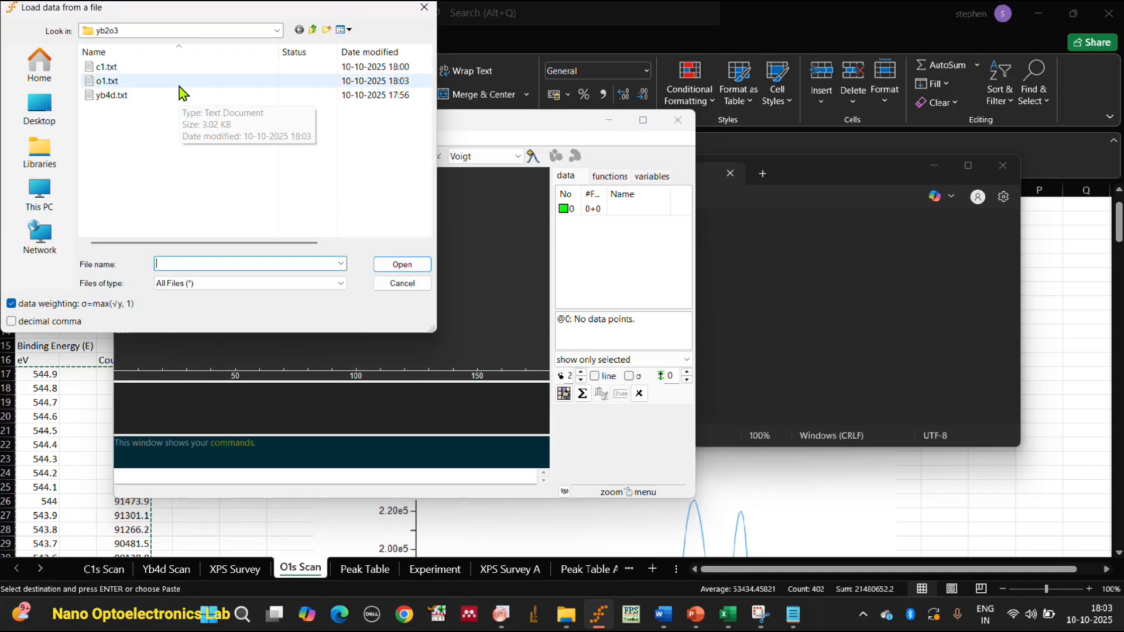
{"action": "left_click", "coordinate": [178, 82]}
{"action": "left_click", "coordinate": [401, 266]}
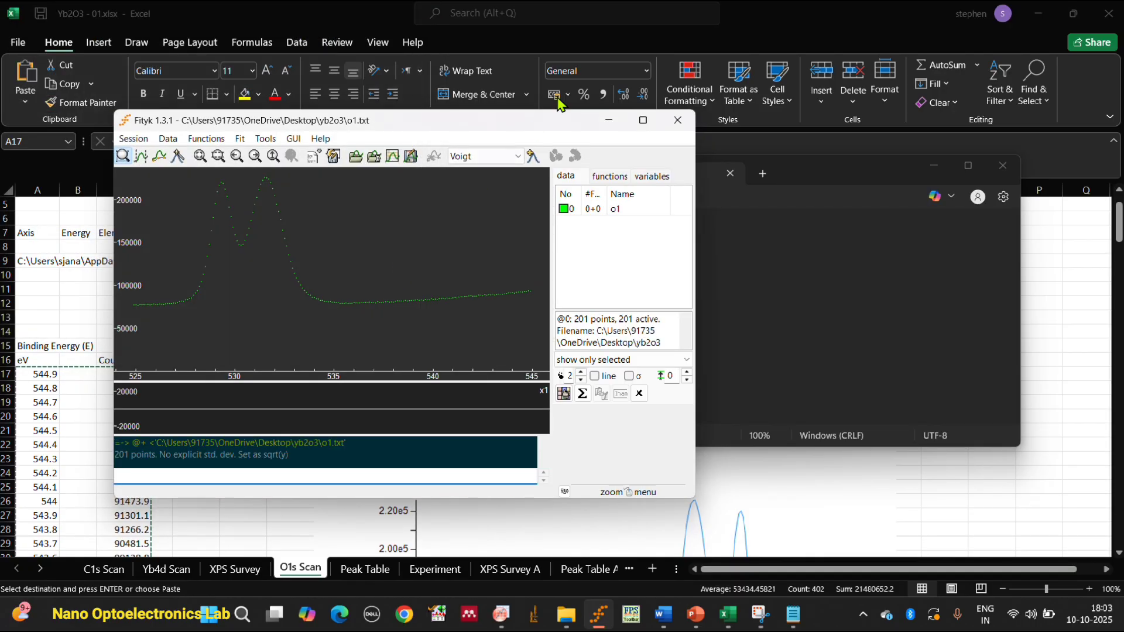
{"action": "left_click", "coordinate": [642, 120]}
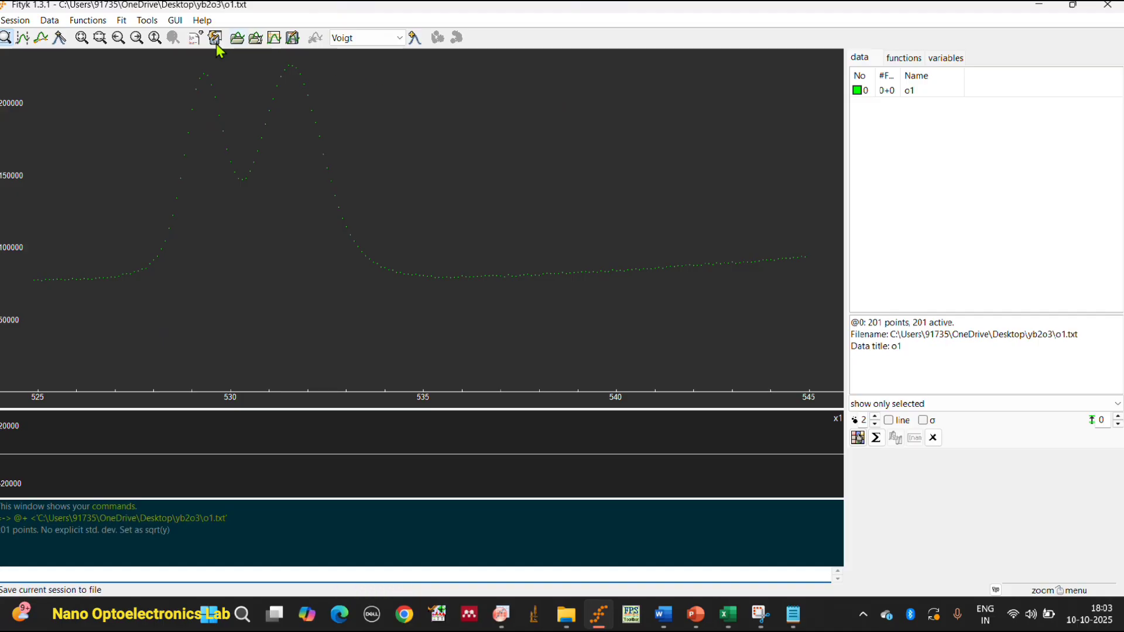
Remove the Shirley background from the o1 data and calculate a Shirley background dataset from the corrected scan.
{"action": "left_click", "coordinate": [87, 20]}
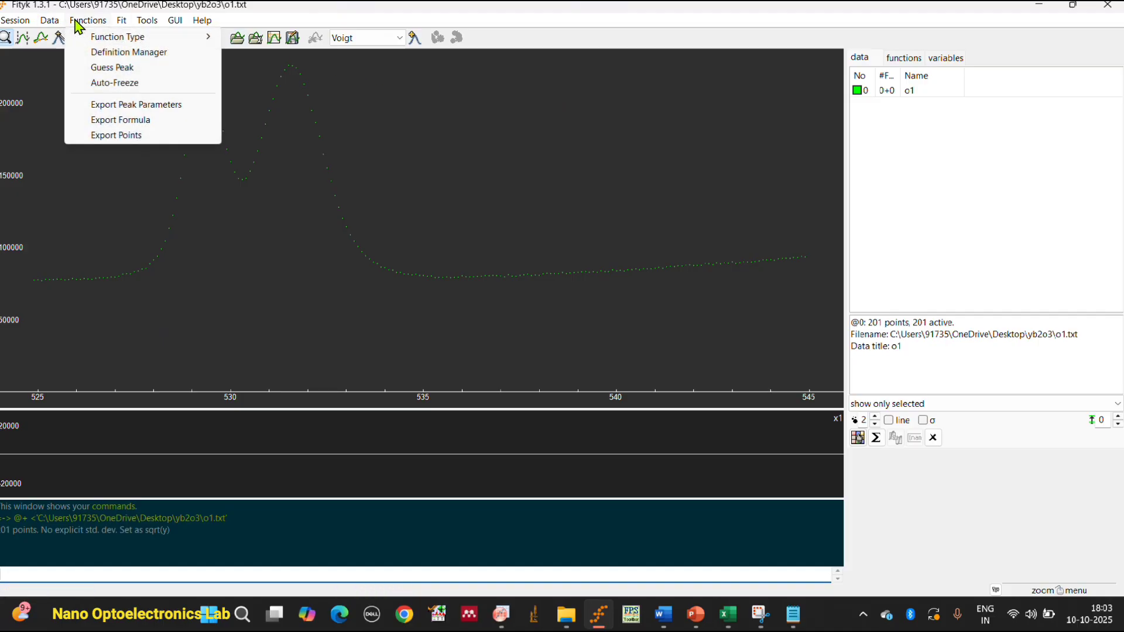
{"action": "mouse_move", "coordinate": [50, 20]}
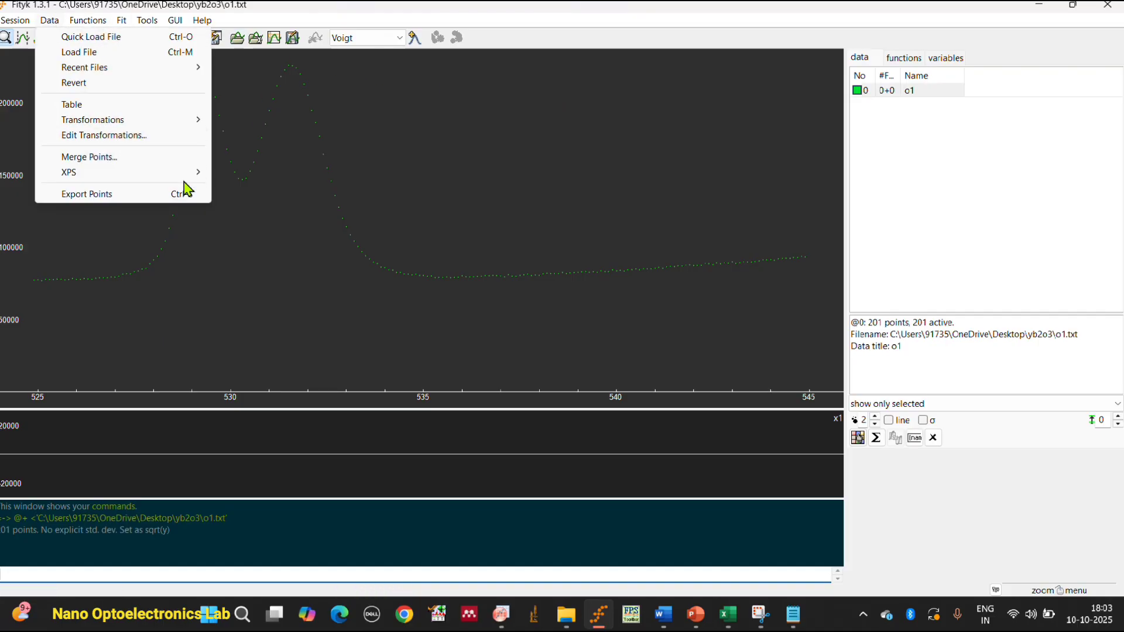
{"action": "mouse_move", "coordinate": [198, 173]}
{"action": "left_click", "coordinate": [237, 176]}
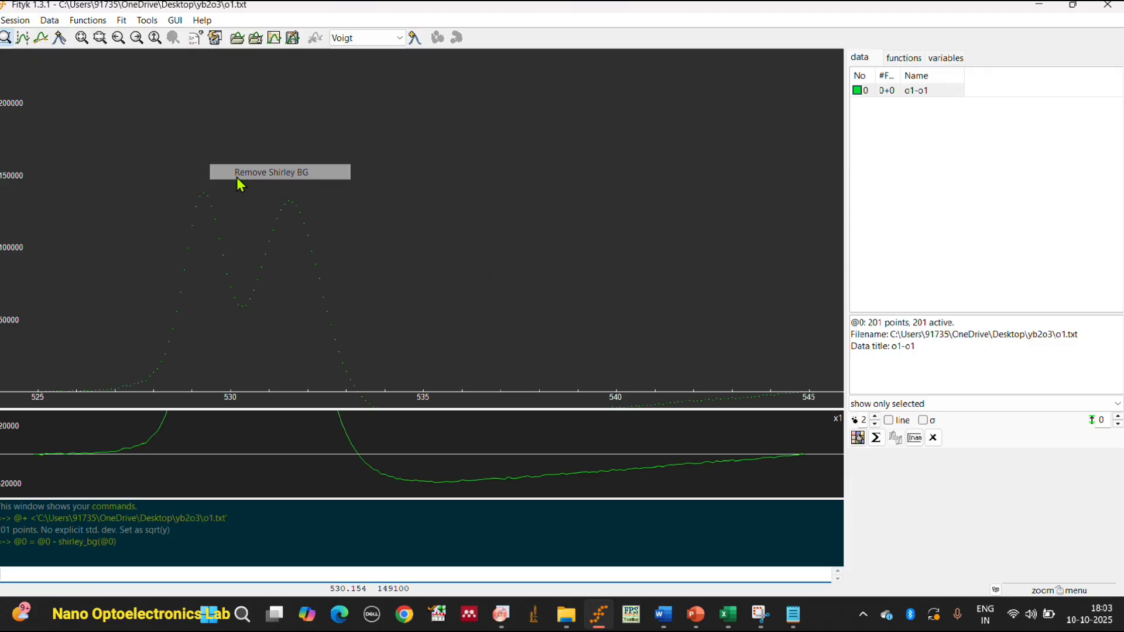
{"action": "left_click", "coordinate": [54, 23]}
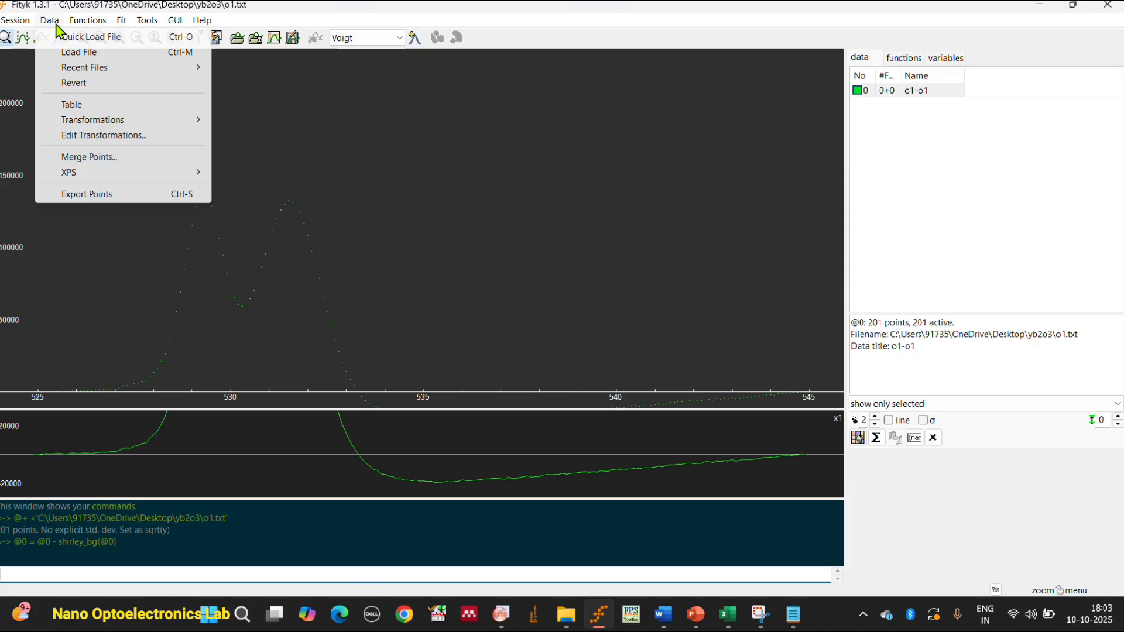
{"action": "mouse_move", "coordinate": [200, 176]}
{"action": "left_click", "coordinate": [233, 189]}
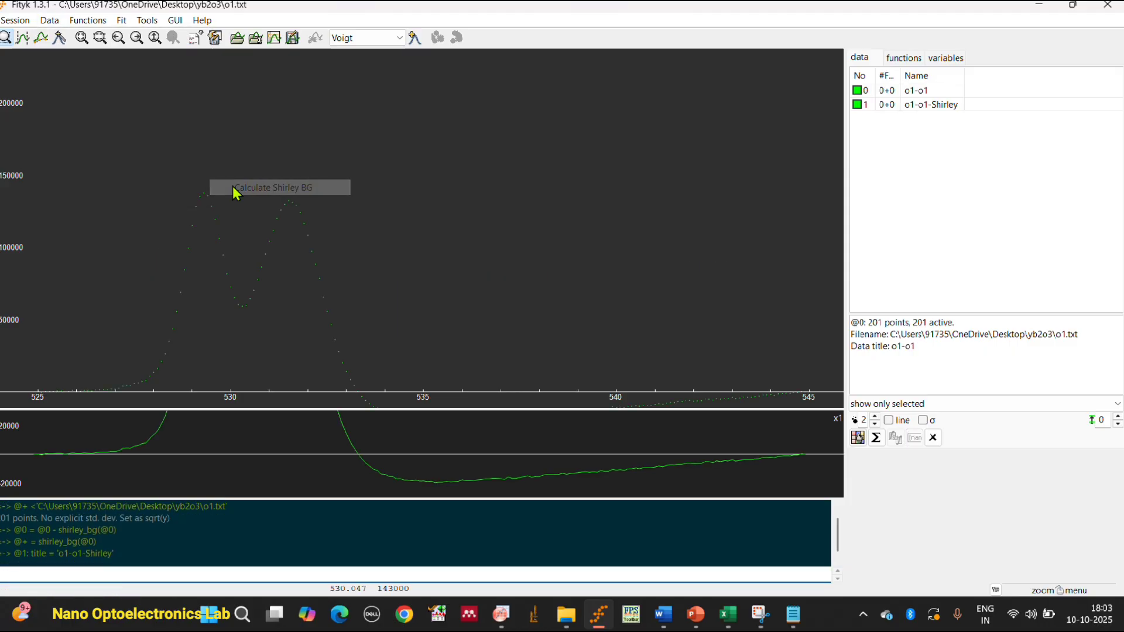
Fit three automatically guessed Voigt peaks to the background-corrected o1 data and add a fourth guessed Voigt peak.
{"action": "left_click", "coordinate": [413, 40]}
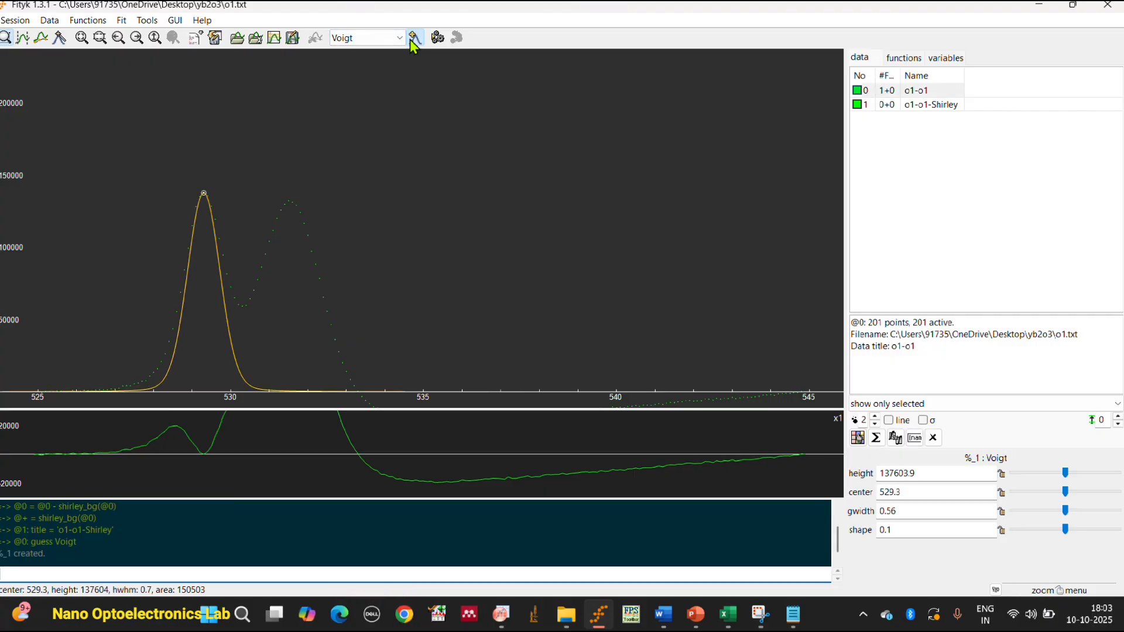
{"action": "left_click", "coordinate": [414, 40]}
{"action": "left_click", "coordinate": [414, 40]}
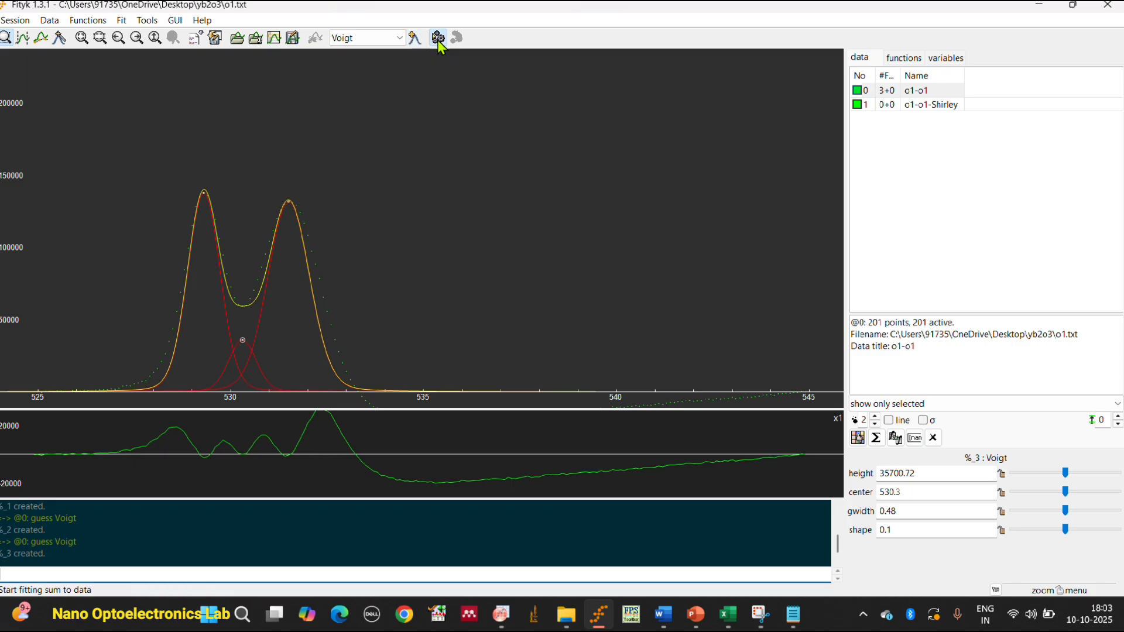
{"action": "left_click", "coordinate": [437, 39]}
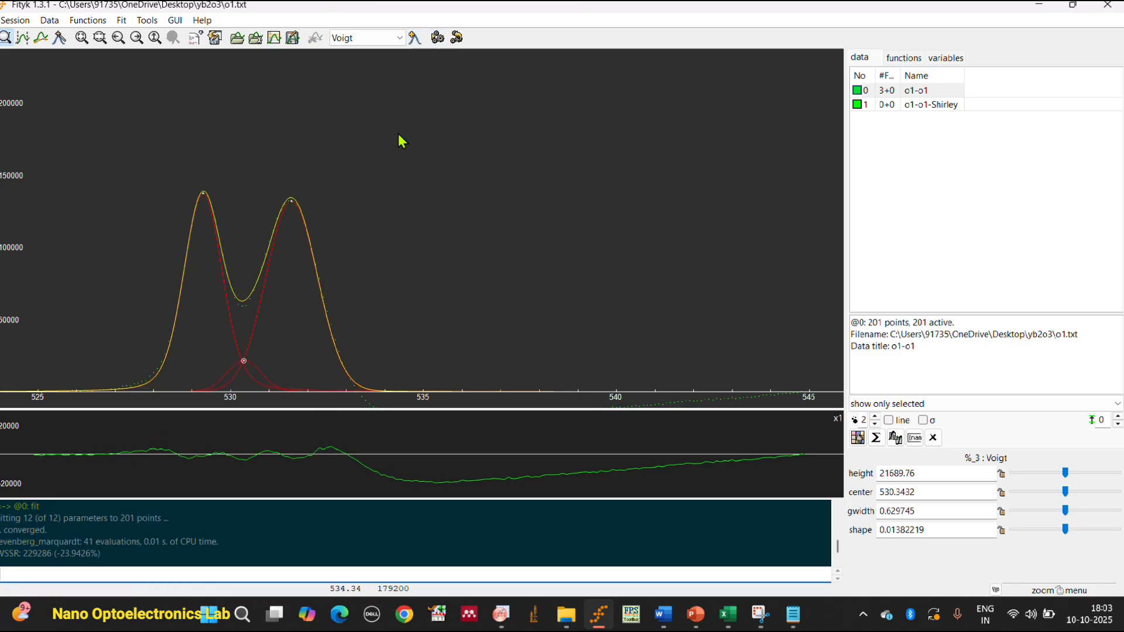
{"action": "left_click", "coordinate": [414, 40]}
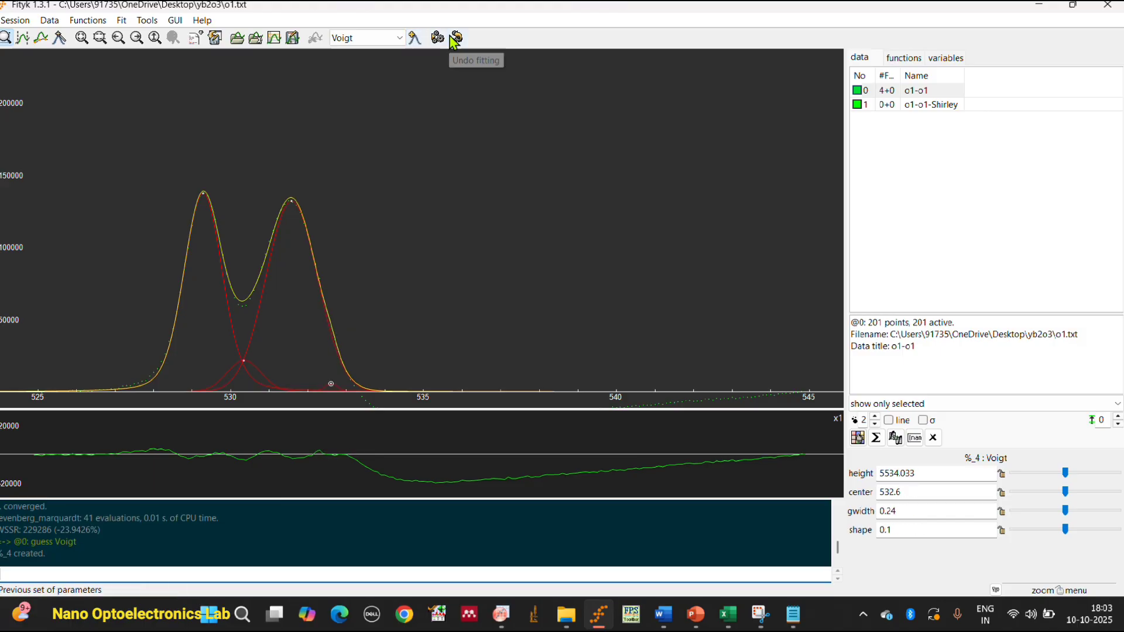
Fit the four Voigt peaks to the o1 data and move the small middle peak to about 530.16 with a height of about 23690.
{"action": "left_click", "coordinate": [438, 39]}
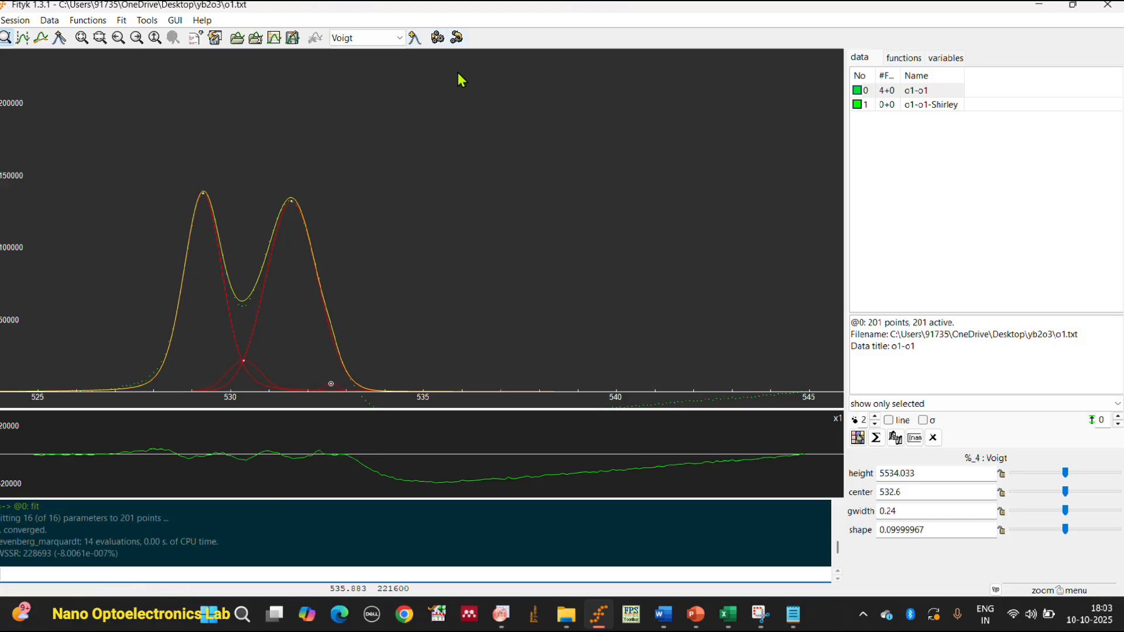
{"action": "mouse_move", "coordinate": [245, 364]}
{"action": "left_mouse_down"}
{"action": "mouse_move", "coordinate": [211, 335]}
{"action": "mouse_move", "coordinate": [236, 363]}
{"action": "left_mouse_up"}
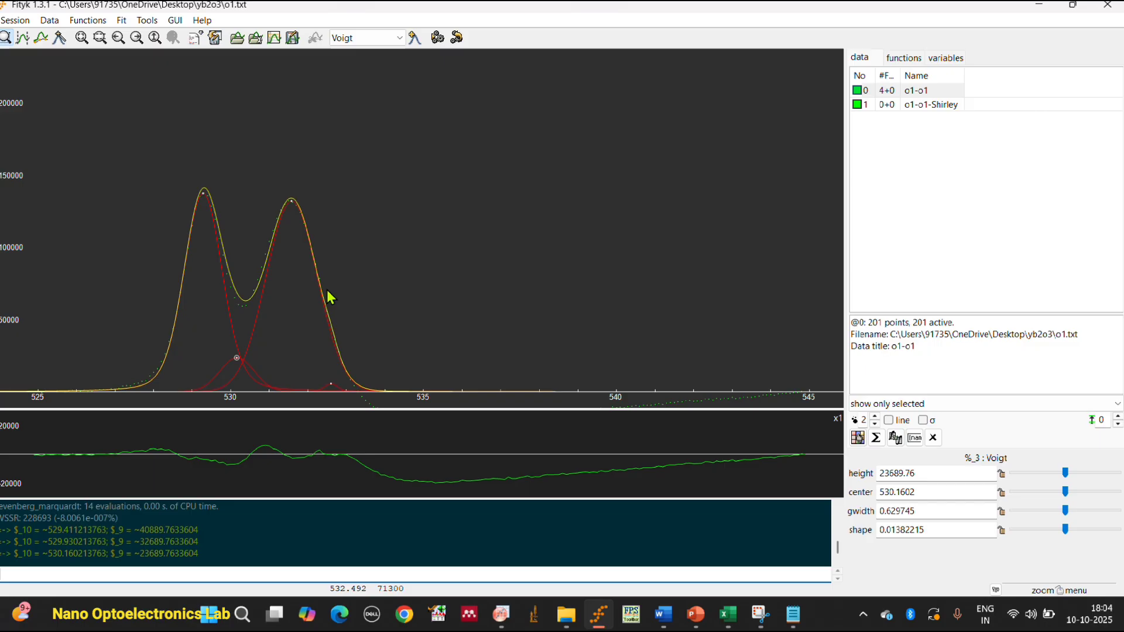
Switch to Chrome, search the web for "international xps database" and look through the search results.
{"action": "left_click", "coordinate": [406, 615]}
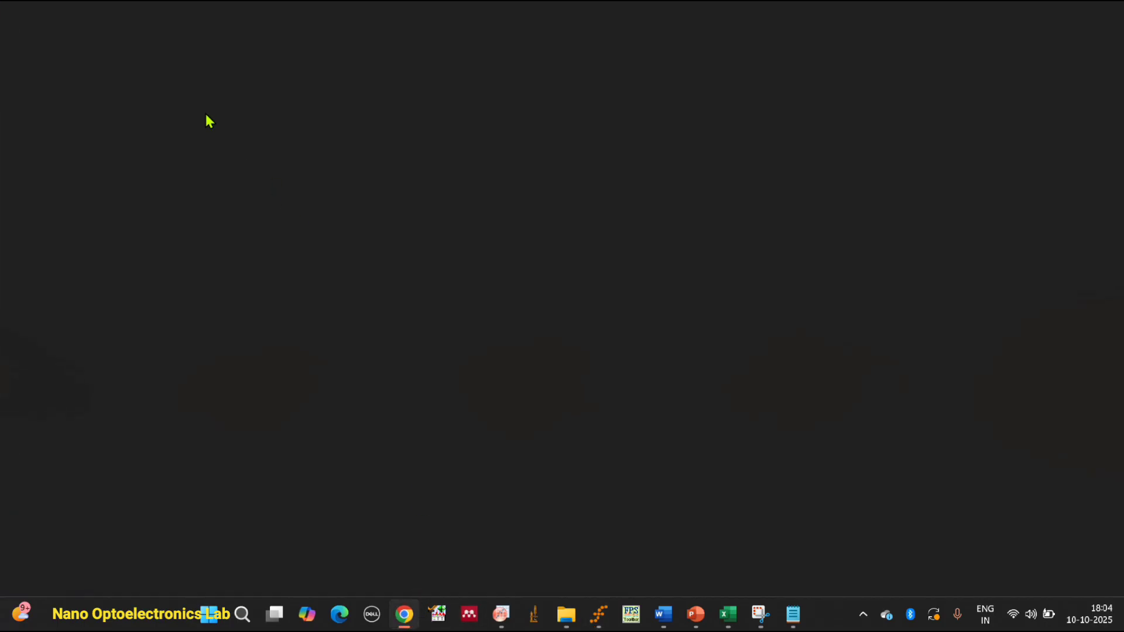
{"action": "type", "text": "in"}
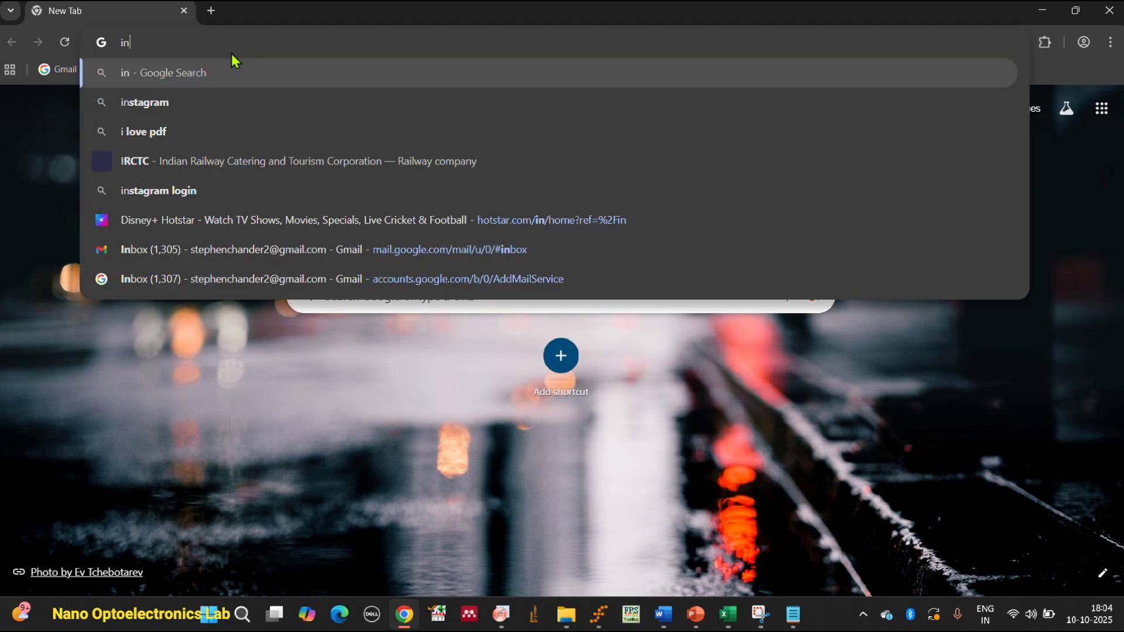
{"action": "type", "text": "terna"}
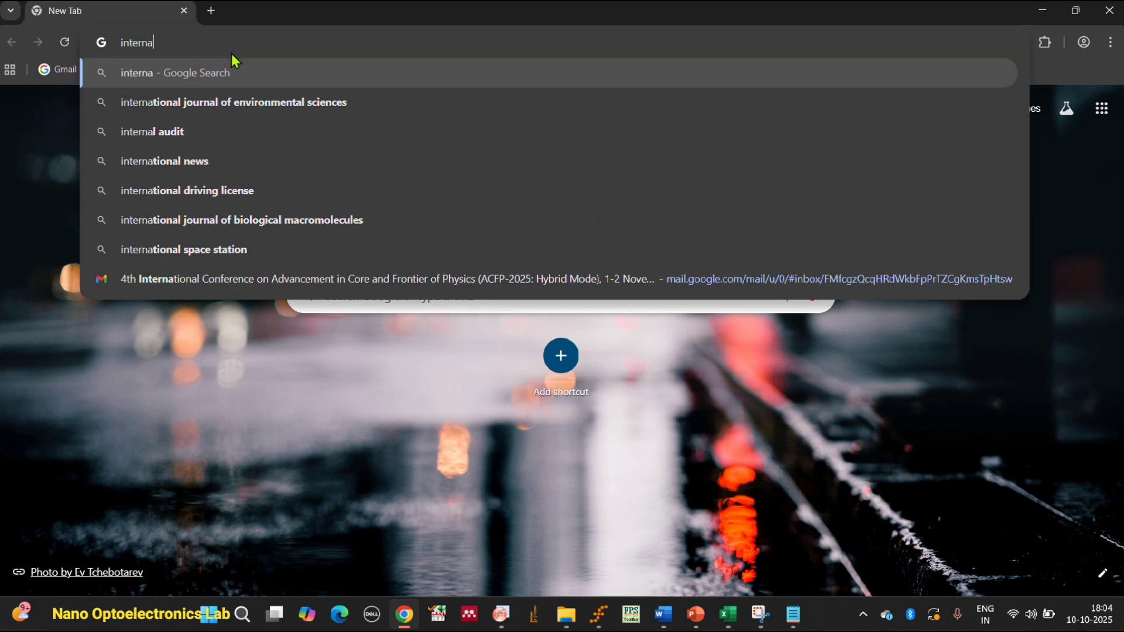
{"action": "type", "text": "tiona"}
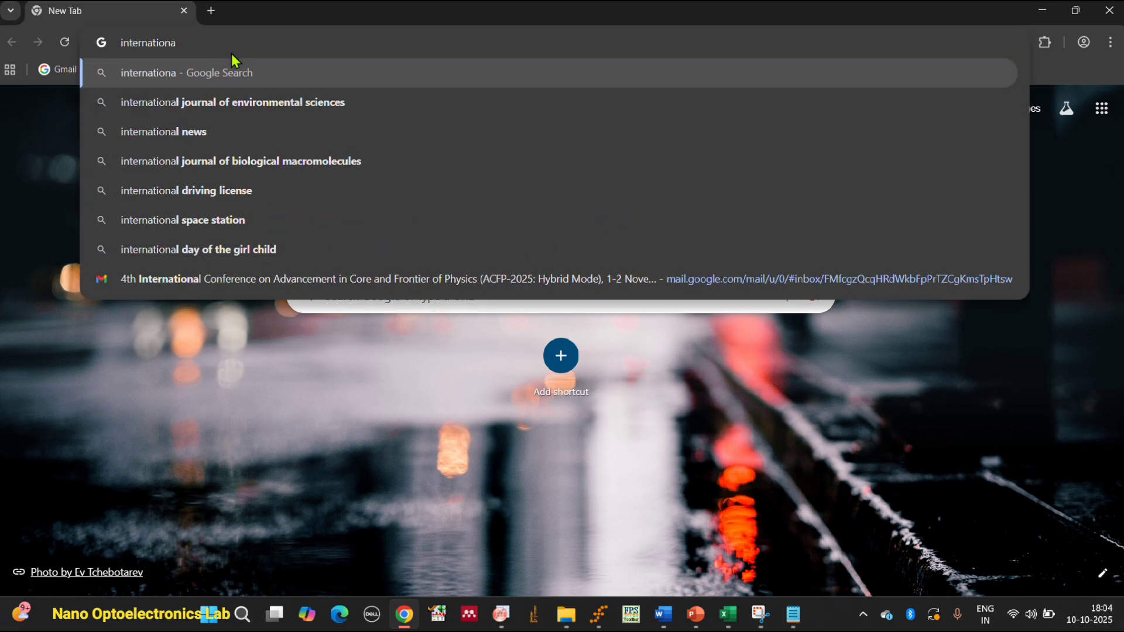
{"action": "type", "text": "l xps"}
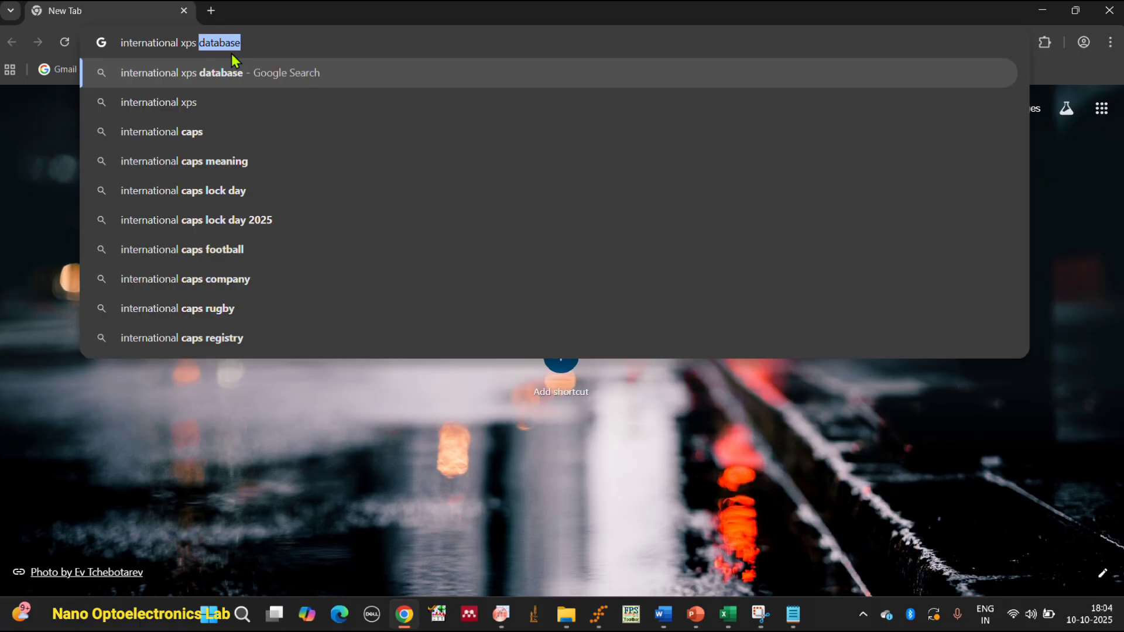
{"action": "type", "text": "datab"}
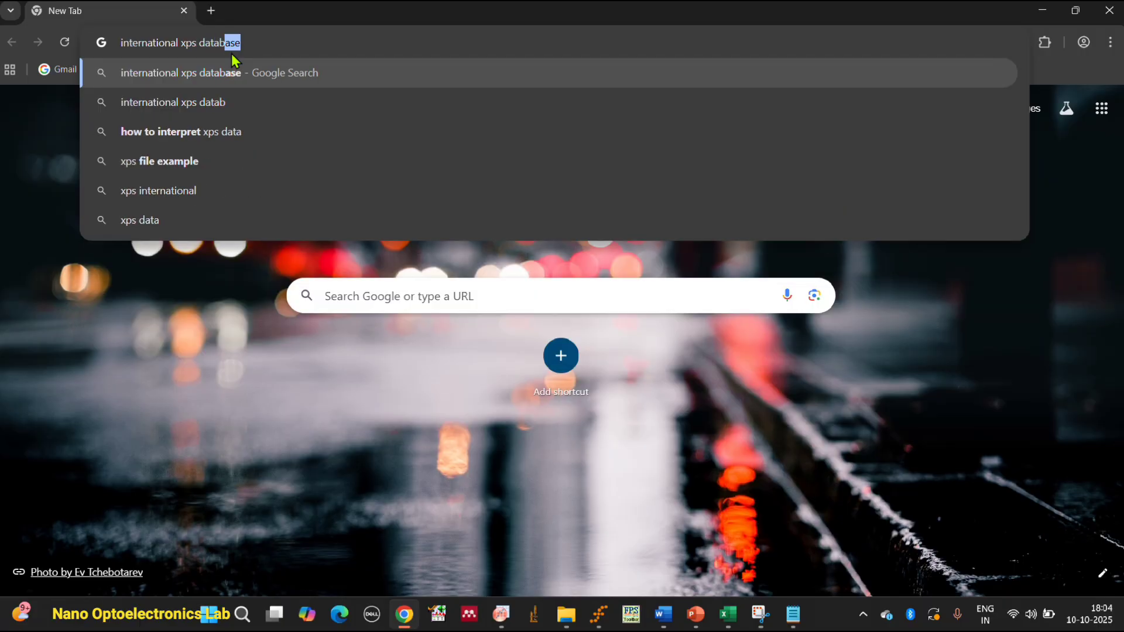
{"action": "type", "text": "ase"}
{"action": "key", "text": "Return"}
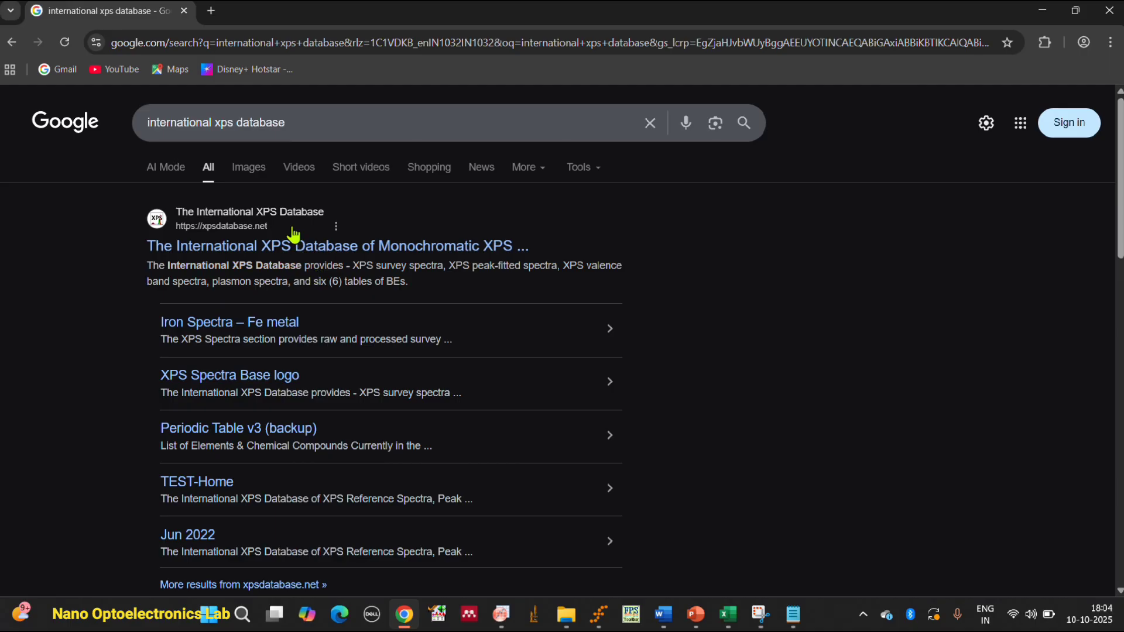
{"action": "scroll", "coordinate": [293, 245], "scroll_direction": "down", "scroll_amount": 2}
{"action": "scroll", "coordinate": [283, 187], "scroll_direction": "up", "scroll_amount": 1}
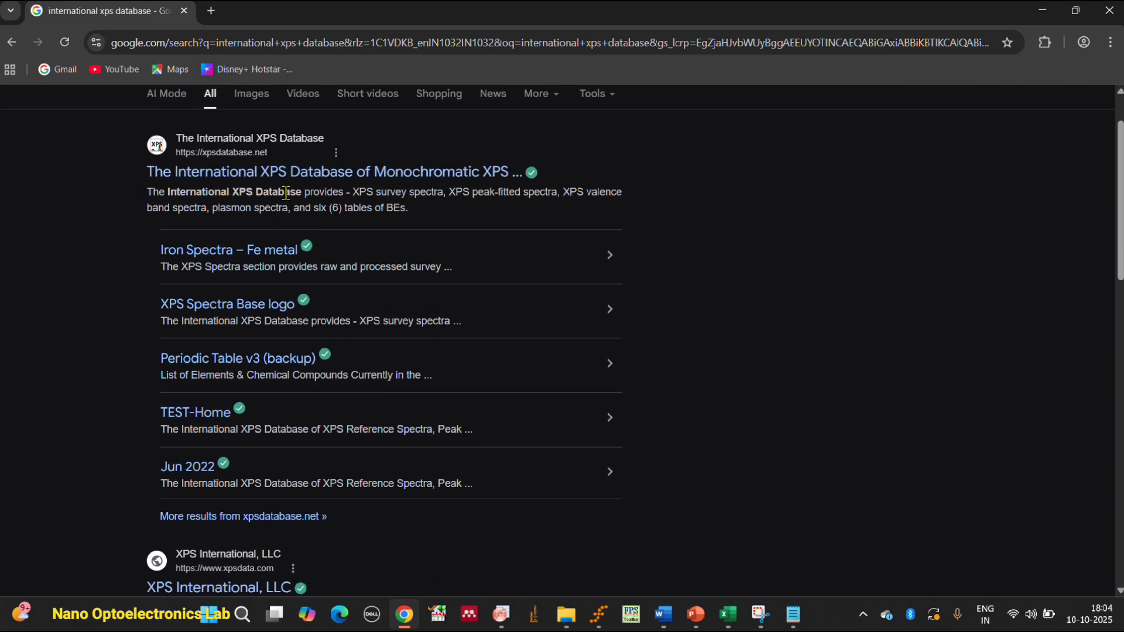
{"action": "scroll", "coordinate": [280, 177], "scroll_direction": "down", "scroll_amount": 4}
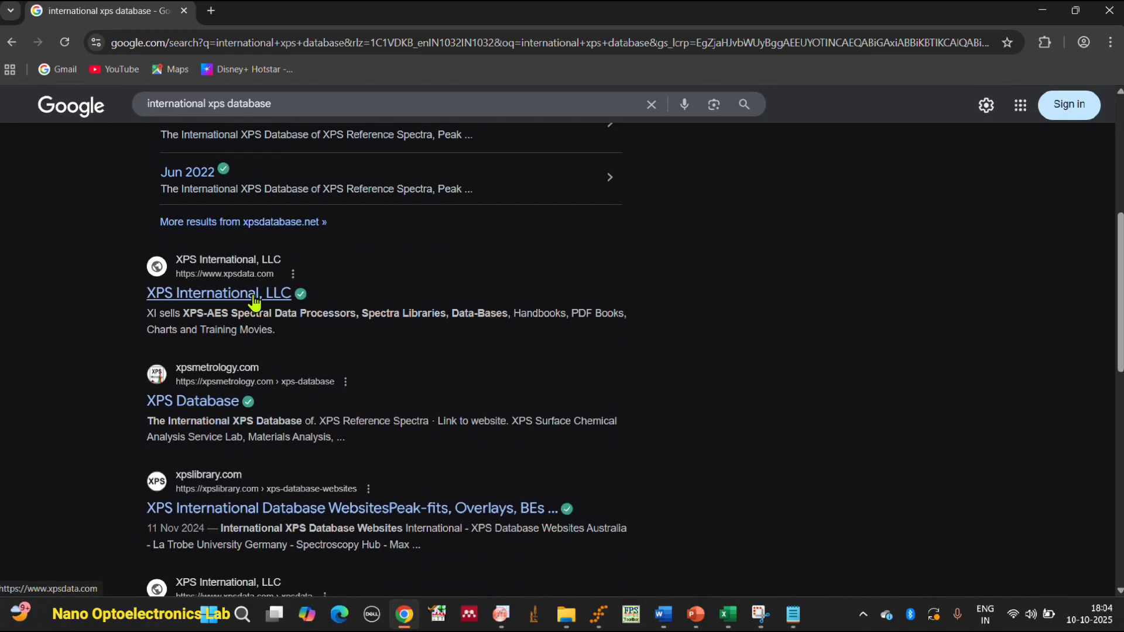
{"action": "scroll", "coordinate": [258, 410], "scroll_direction": "down", "scroll_amount": 2}
{"action": "scroll", "coordinate": [253, 385], "scroll_direction": "down", "scroll_amount": 3}
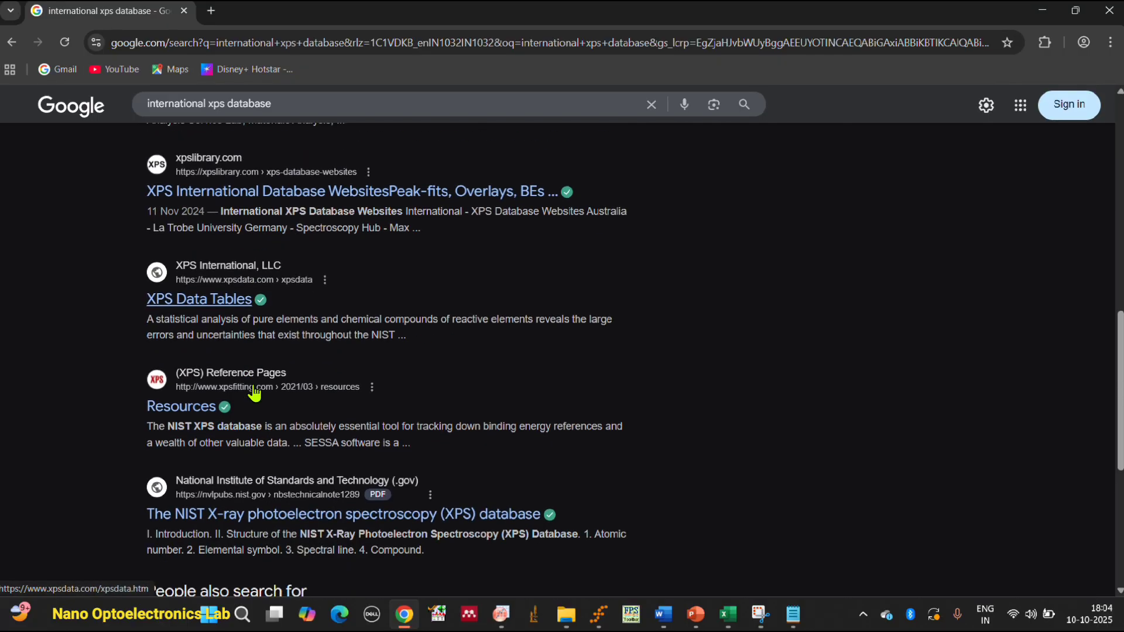
{"action": "scroll", "coordinate": [255, 393], "scroll_direction": "up", "scroll_amount": 10}
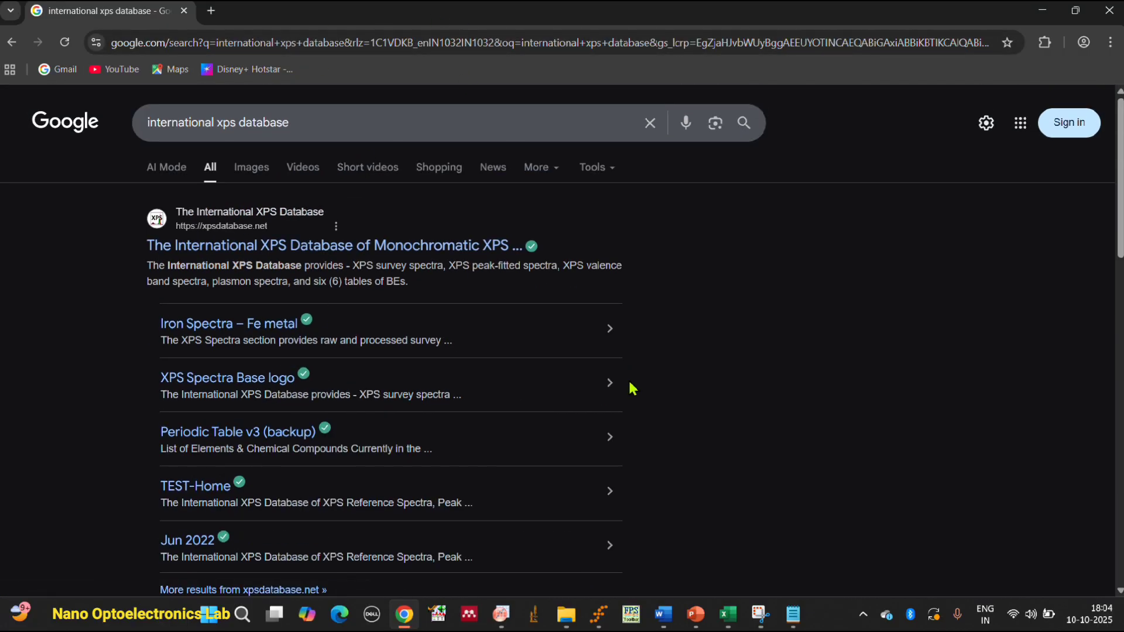
Switch to File Explorer and open the Ytterbium Spectra – Yb2O3 PDF from the Yb2O3 XPS folder on the DATA (D:) drive.
{"action": "left_click", "coordinate": [577, 622]}
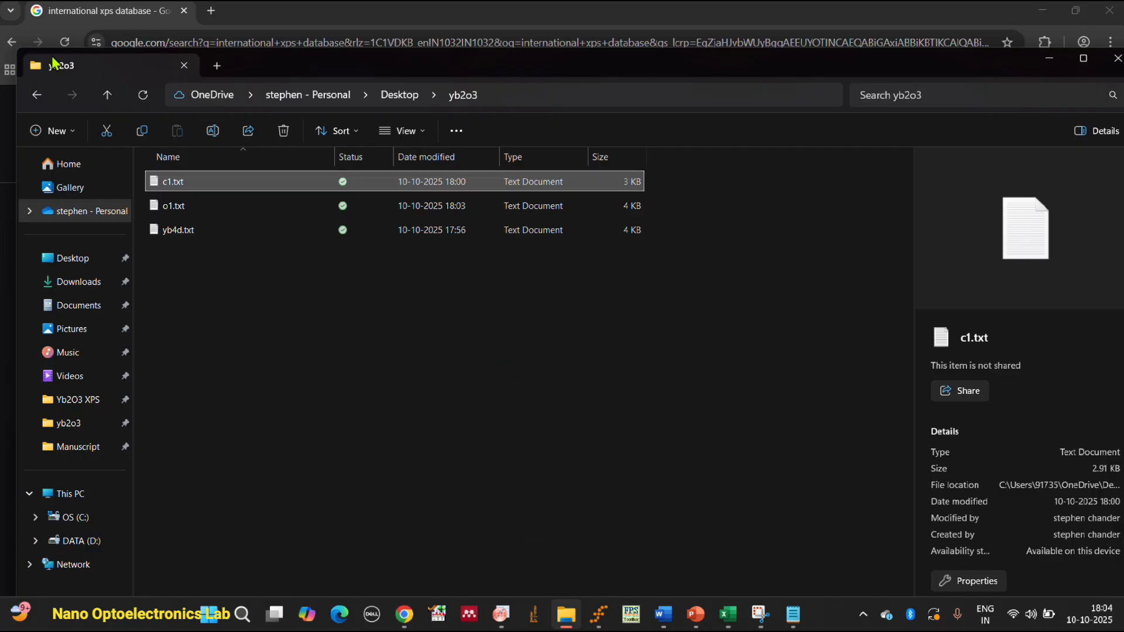
{"action": "left_click", "coordinate": [36, 96]}
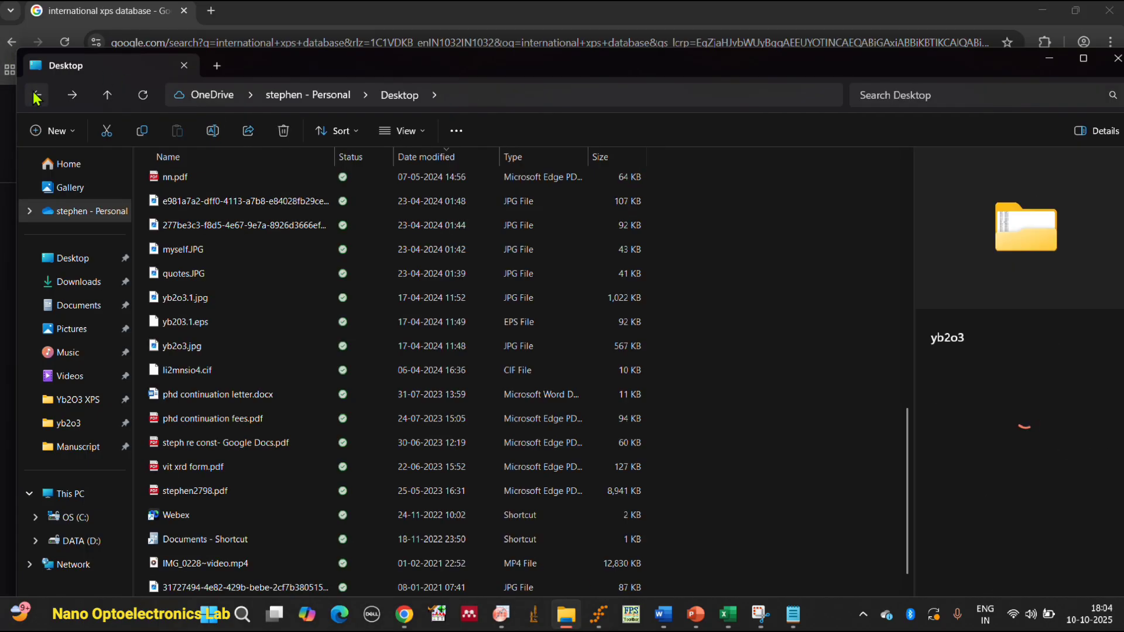
{"action": "left_click", "coordinate": [112, 261]}
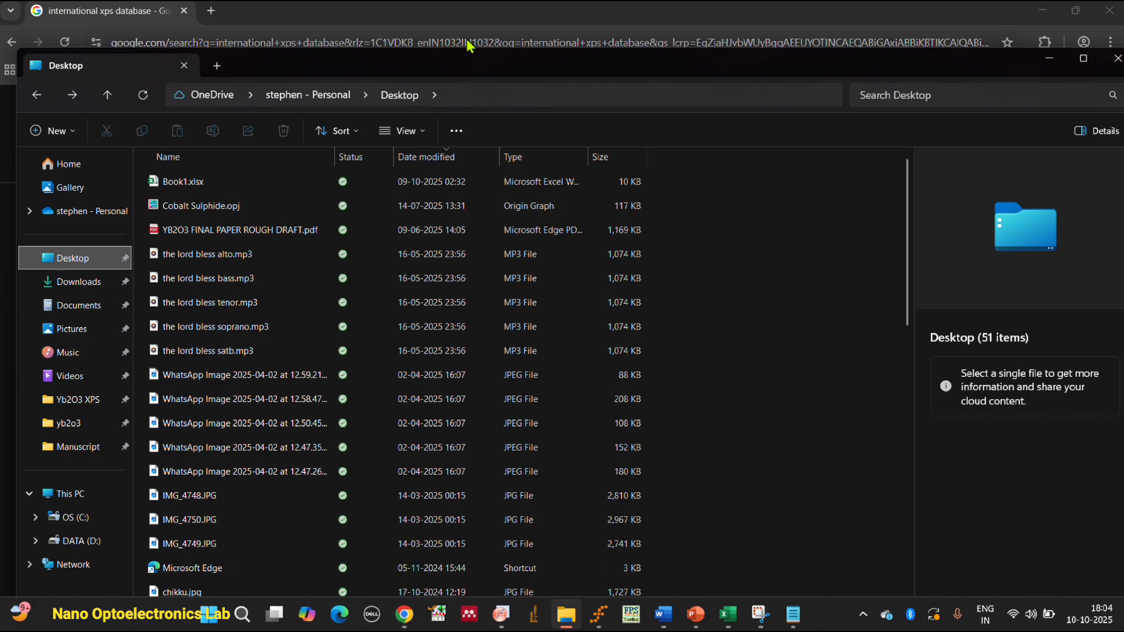
{"action": "left_click", "coordinate": [78, 399]}
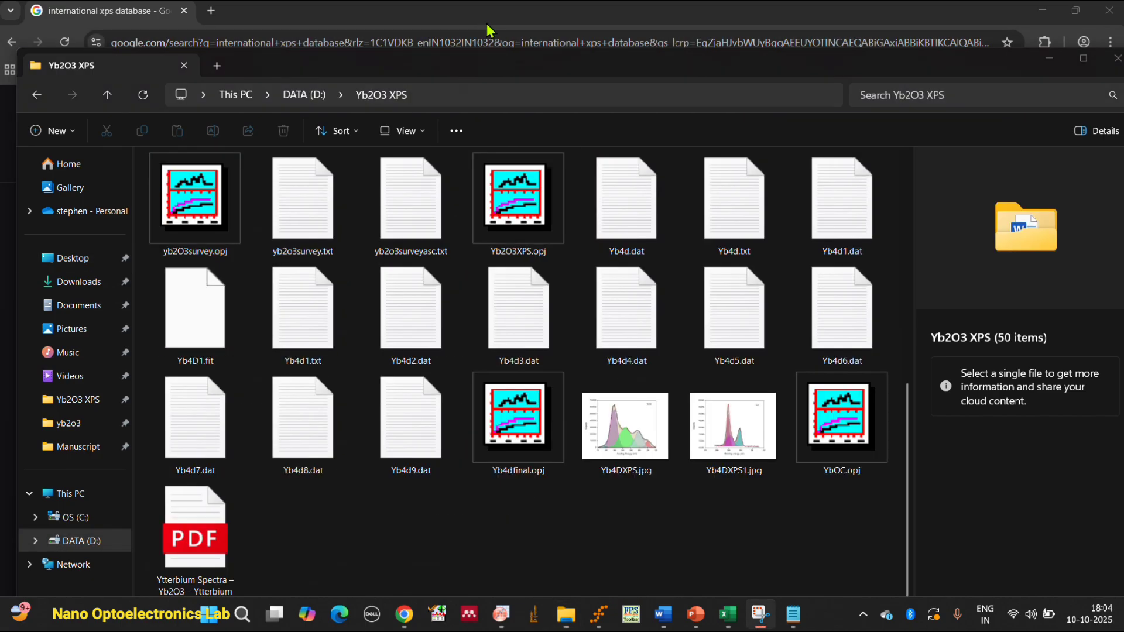
{"action": "double_click", "coordinate": [200, 543]}
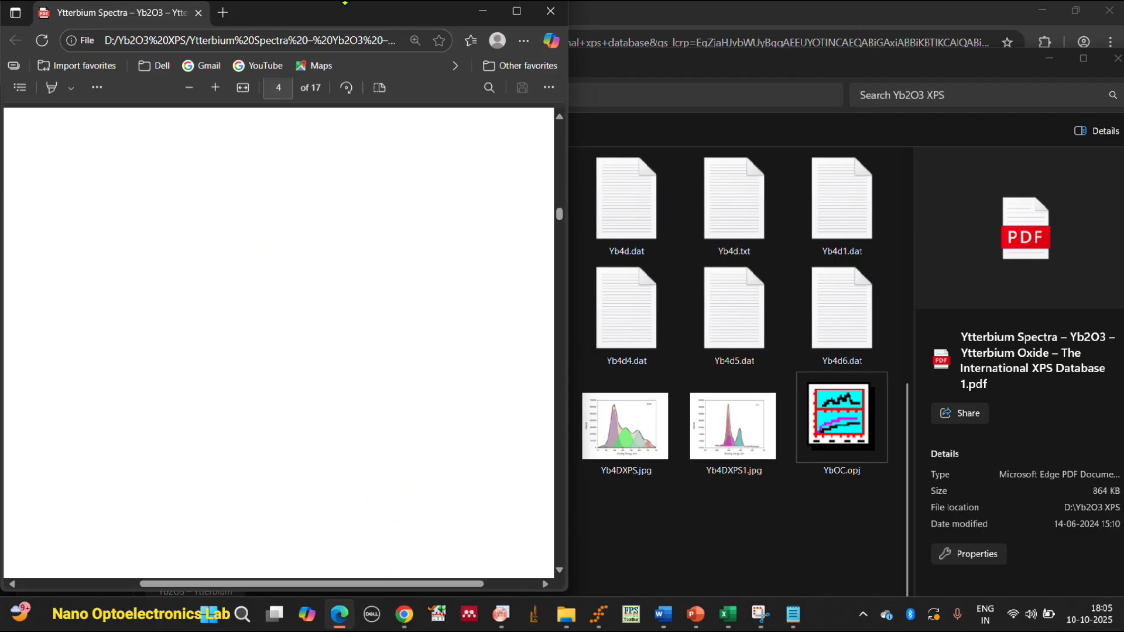
Maximize the PDF window and examine the raw and peak-fitted C 1s reference spectra on page 4.
{"action": "left_click_drag", "start_coordinate": [392, 9], "coordinate": [454, 82]}
{"action": "left_click", "coordinate": [581, 89]}
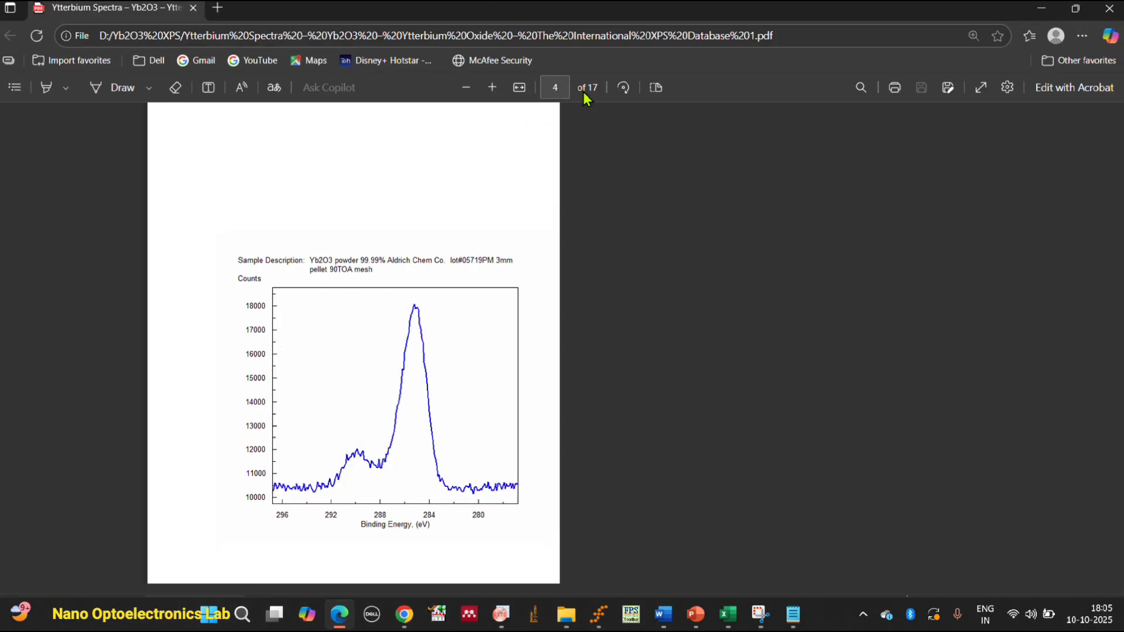
{"action": "scroll", "coordinate": [782, 419], "scroll_direction": "down", "scroll_amount": 2}
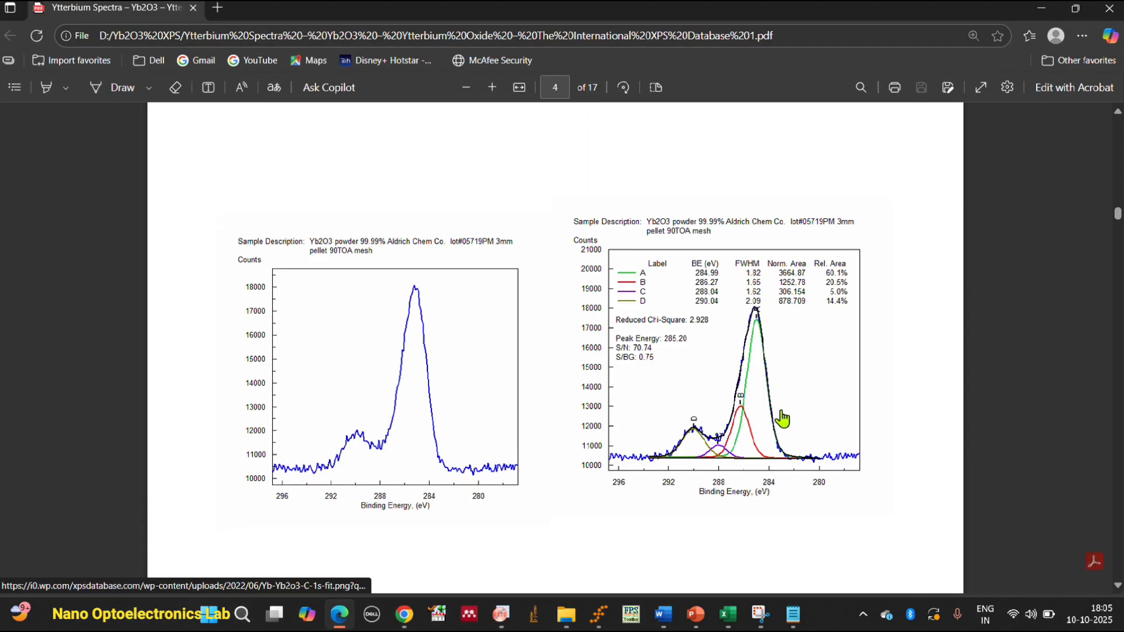
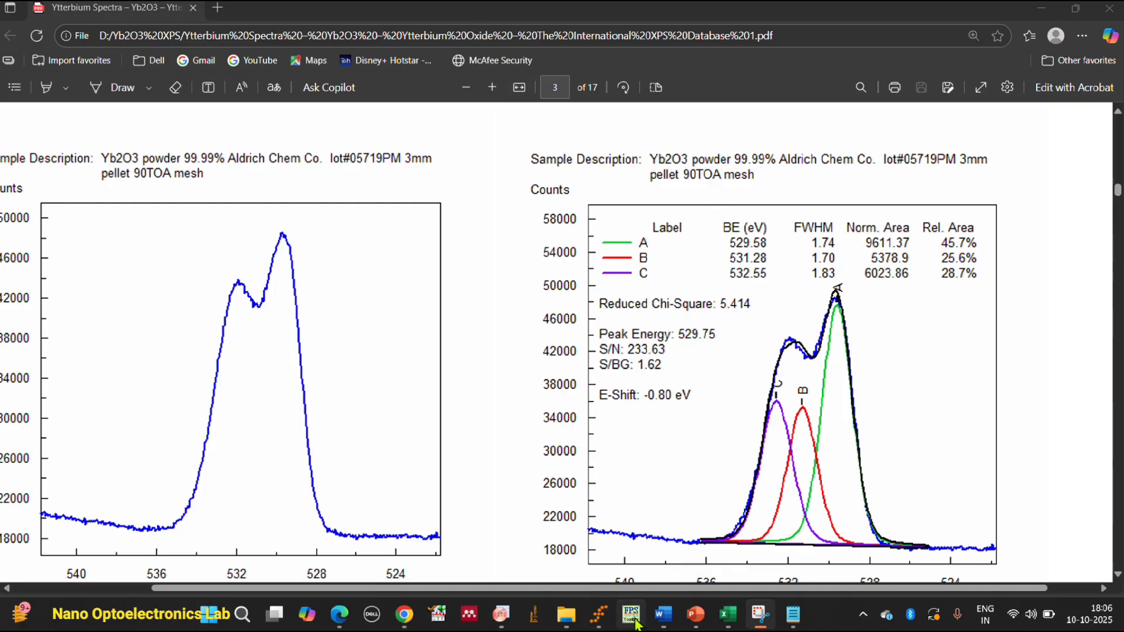
Switch to Fityk and start saving the session, choosing the yb2o3 folder on the Desktop as the destination.
{"action": "left_click", "coordinate": [598, 614]}
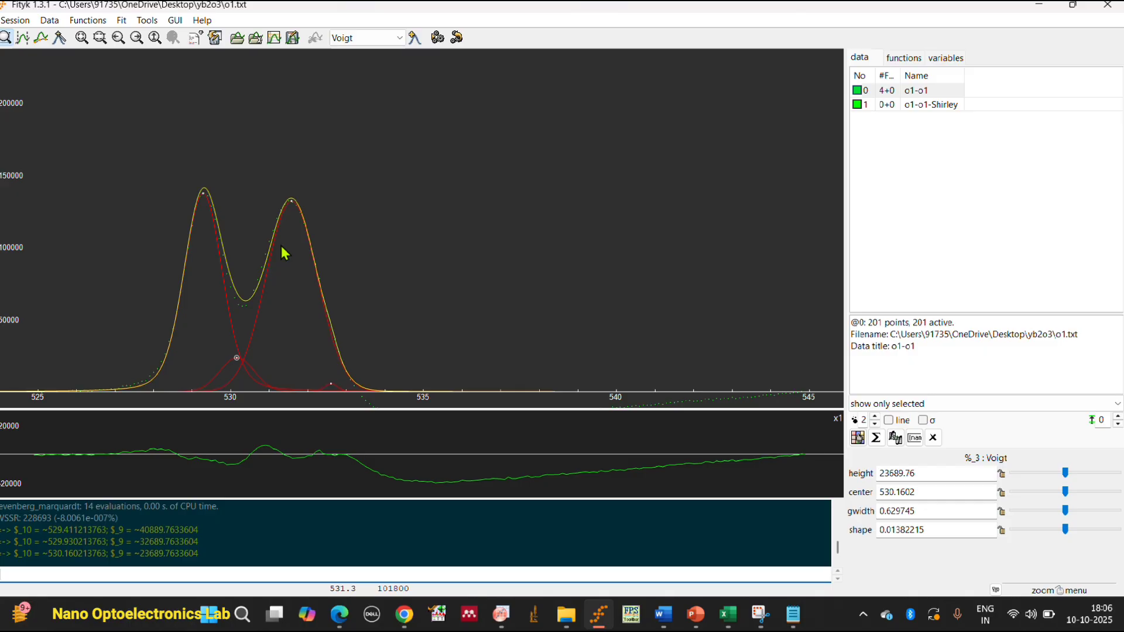
{"action": "left_click", "coordinate": [15, 22]}
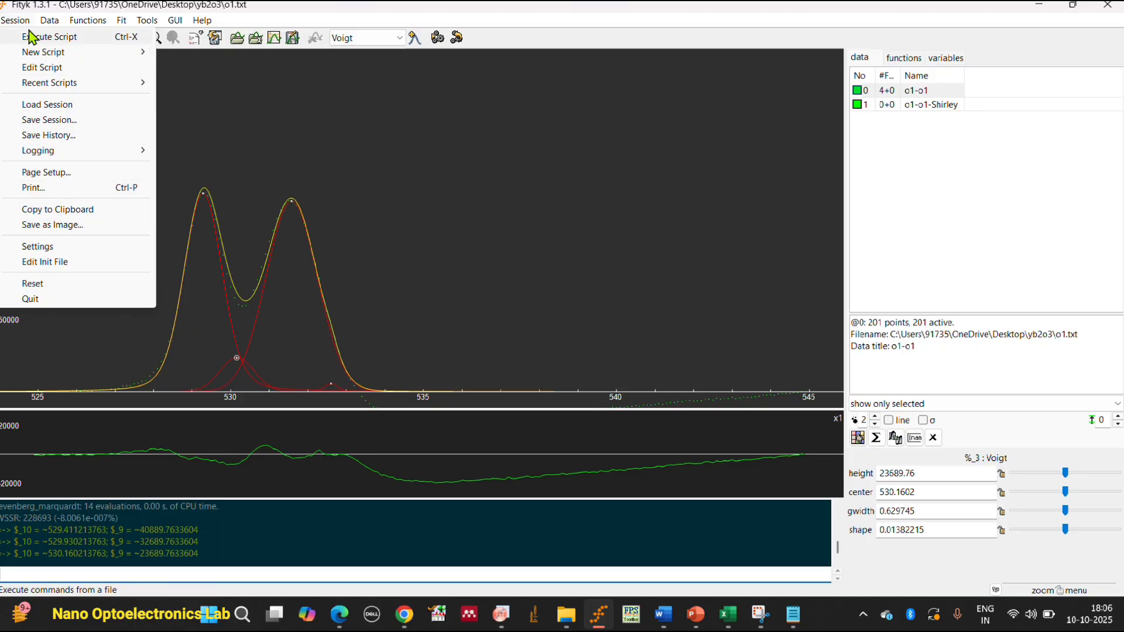
{"action": "mouse_move", "coordinate": [48, 26]}
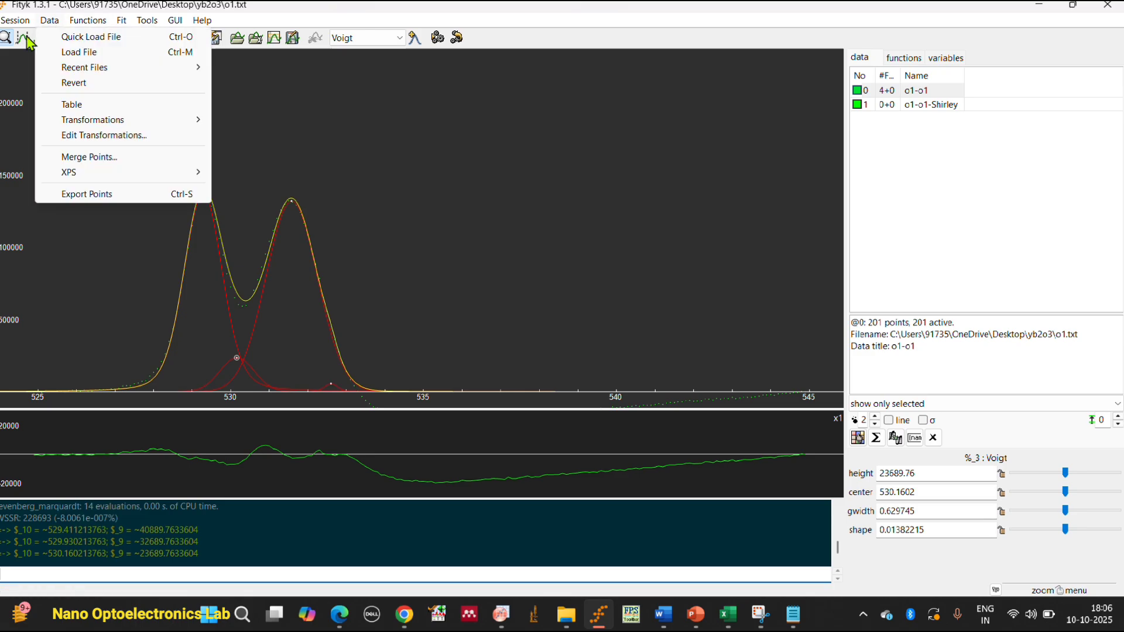
{"action": "mouse_move", "coordinate": [15, 22]}
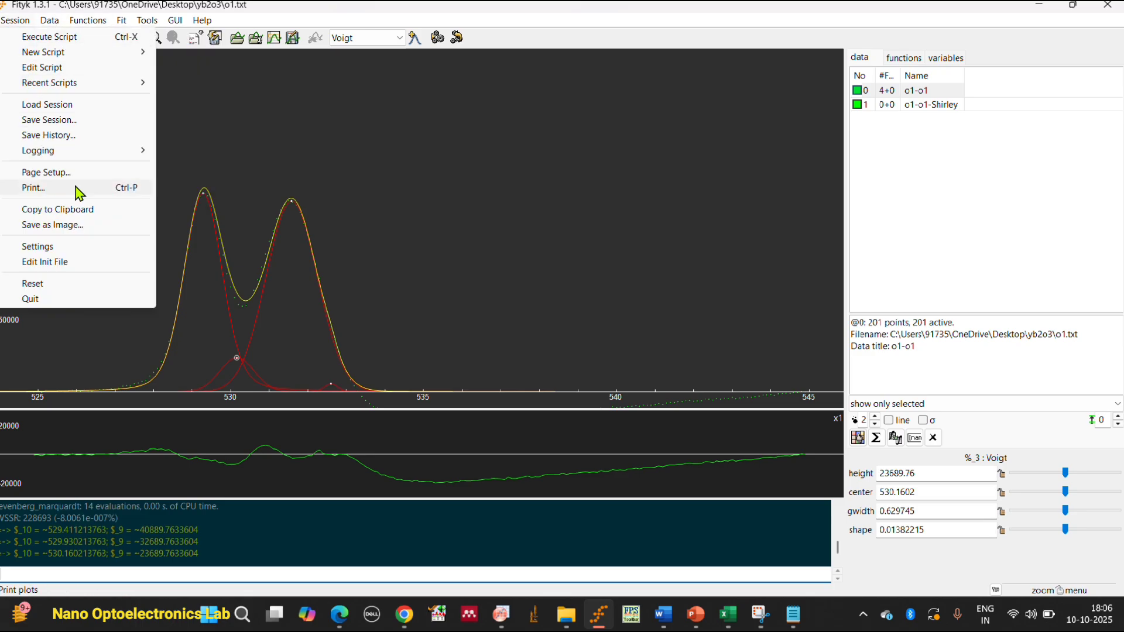
{"action": "left_click", "coordinate": [59, 121]}
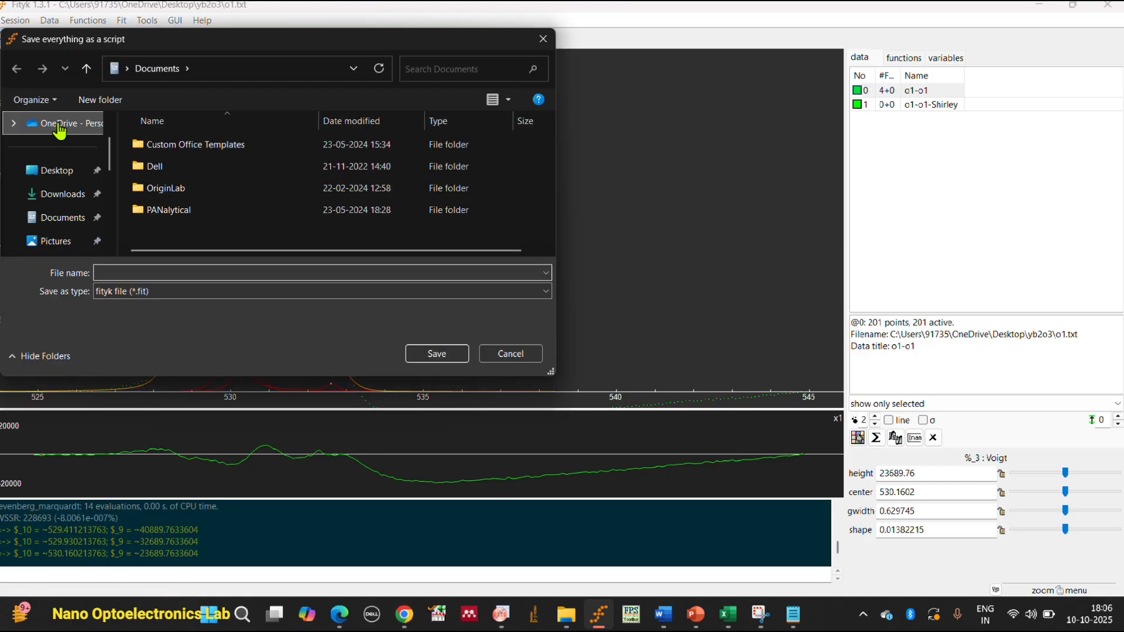
{"action": "left_click", "coordinate": [79, 175]}
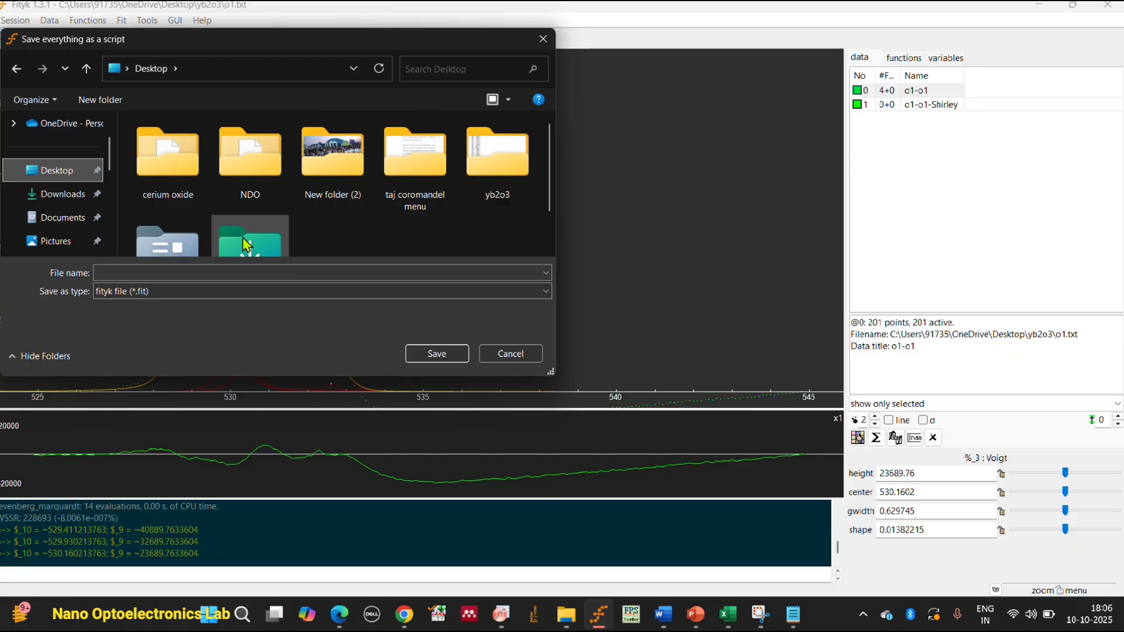
{"action": "scroll", "coordinate": [163, 223], "scroll_direction": "down", "scroll_amount": 1}
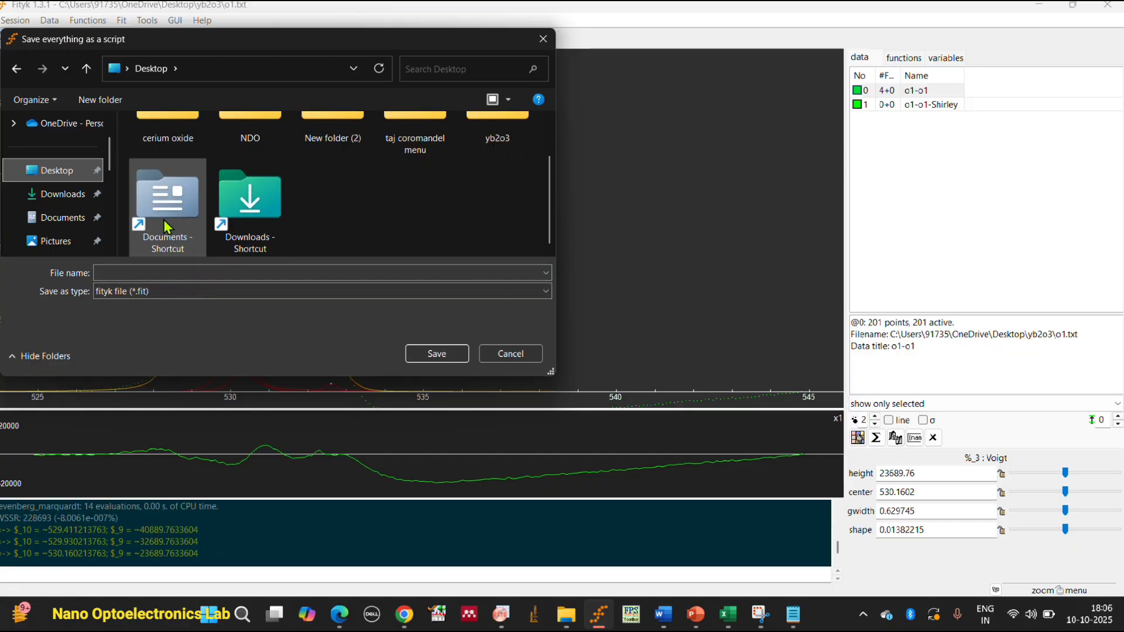
{"action": "scroll", "coordinate": [86, 223], "scroll_direction": "down", "scroll_amount": 5}
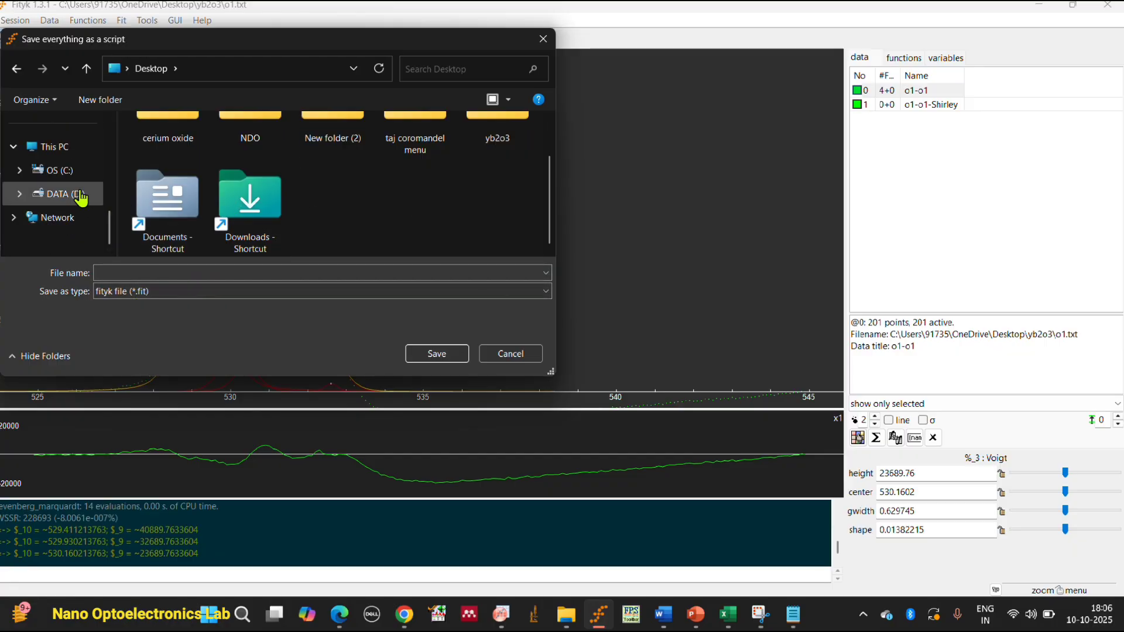
{"action": "scroll", "coordinate": [76, 193], "scroll_direction": "up", "scroll_amount": 3}
{"action": "scroll", "coordinate": [79, 180], "scroll_direction": "up", "scroll_amount": 3}
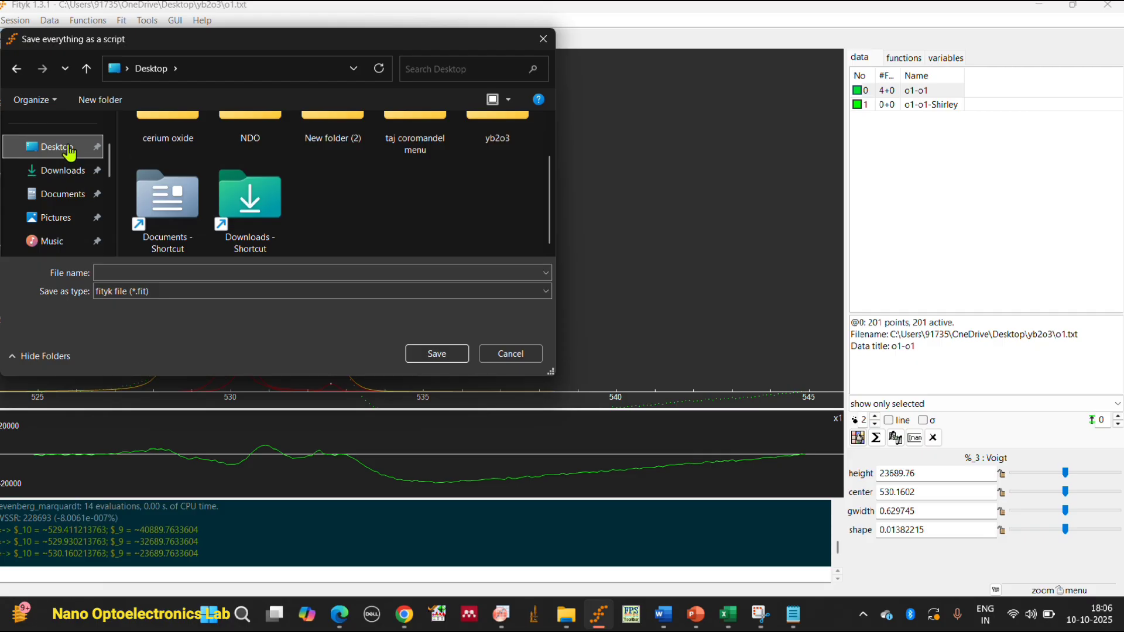
{"action": "left_click", "coordinate": [68, 148]}
{"action": "left_click", "coordinate": [495, 201]}
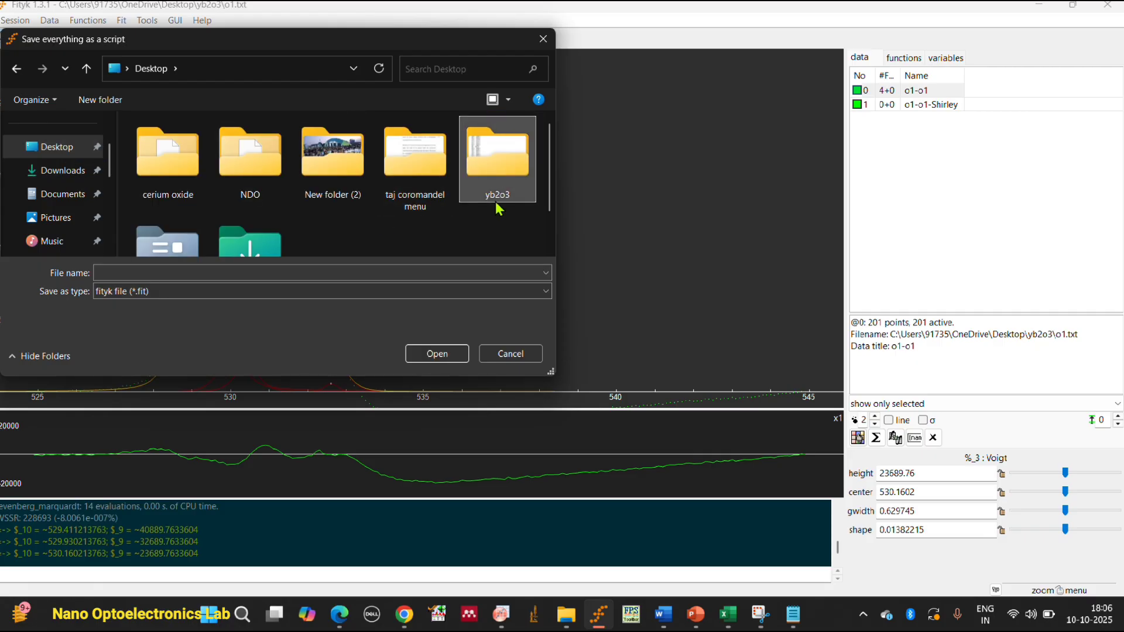
{"action": "left_click", "coordinate": [435, 349]}
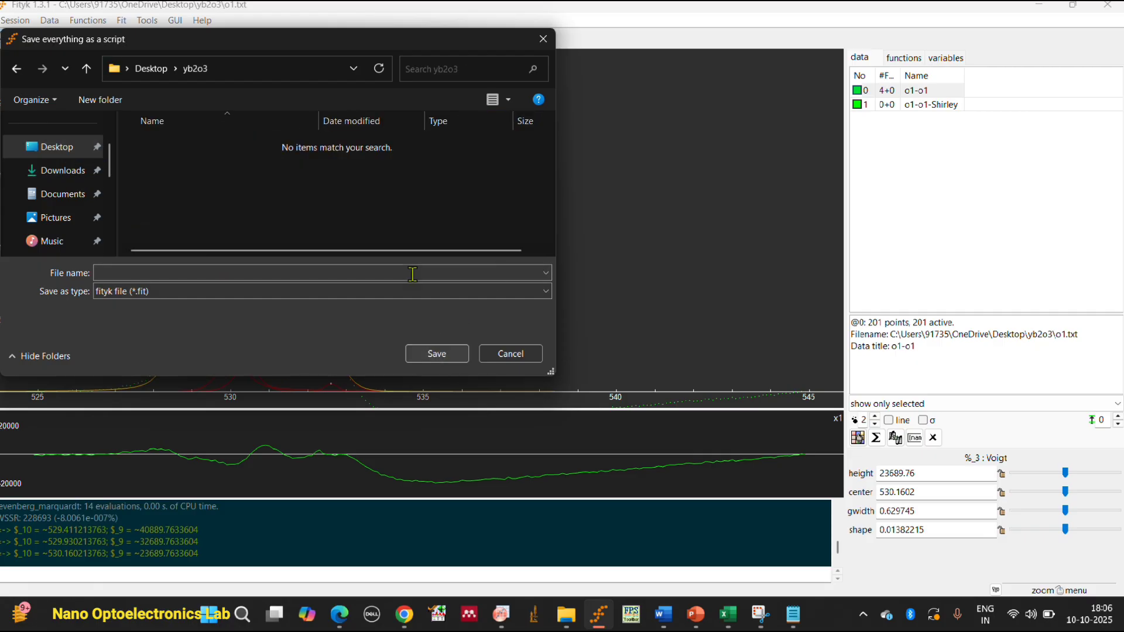
Name the session file o1.fit and save it as a fityk file.
{"action": "left_click", "coordinate": [181, 273]}
{"action": "type", "text": "oxy"}
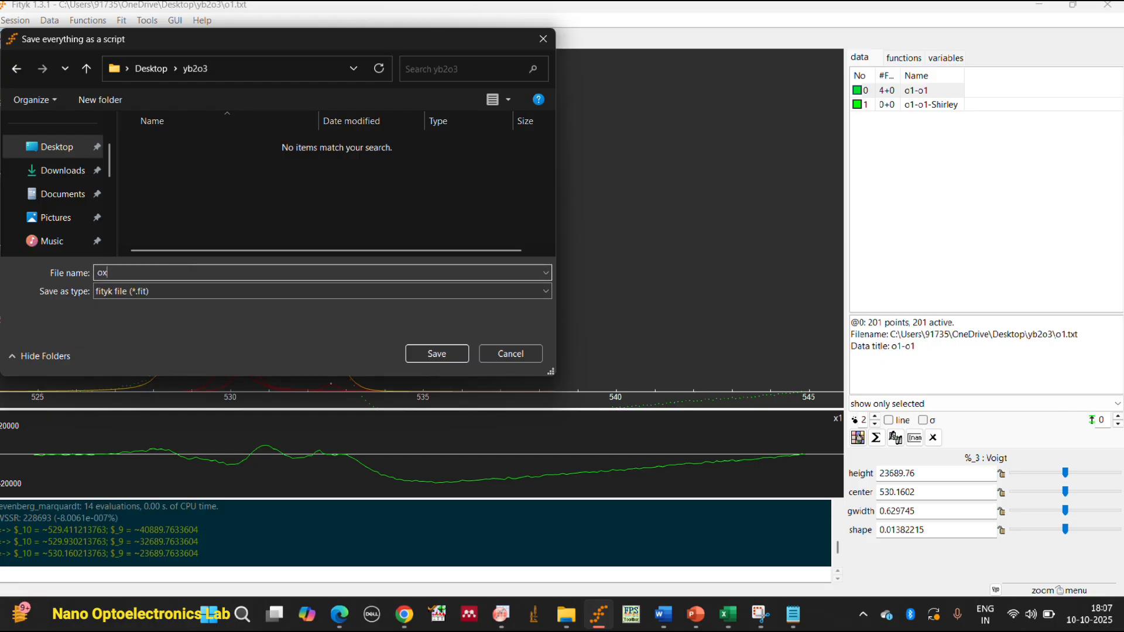
{"action": "key", "text": "BackSpace"}
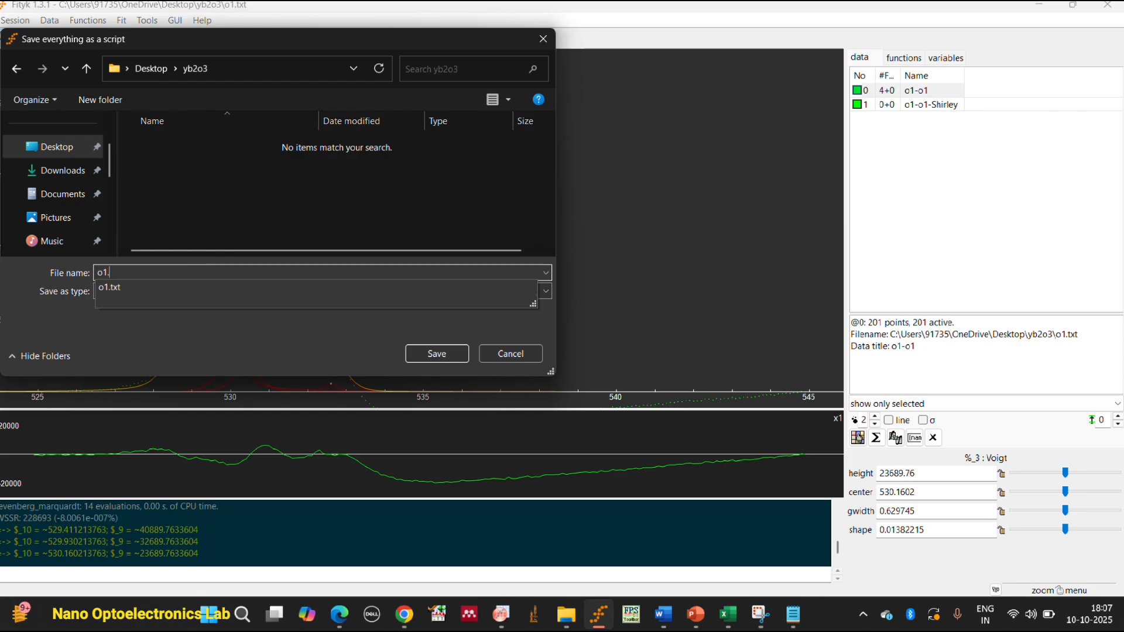
{"action": "type", "text": "1.fit"}
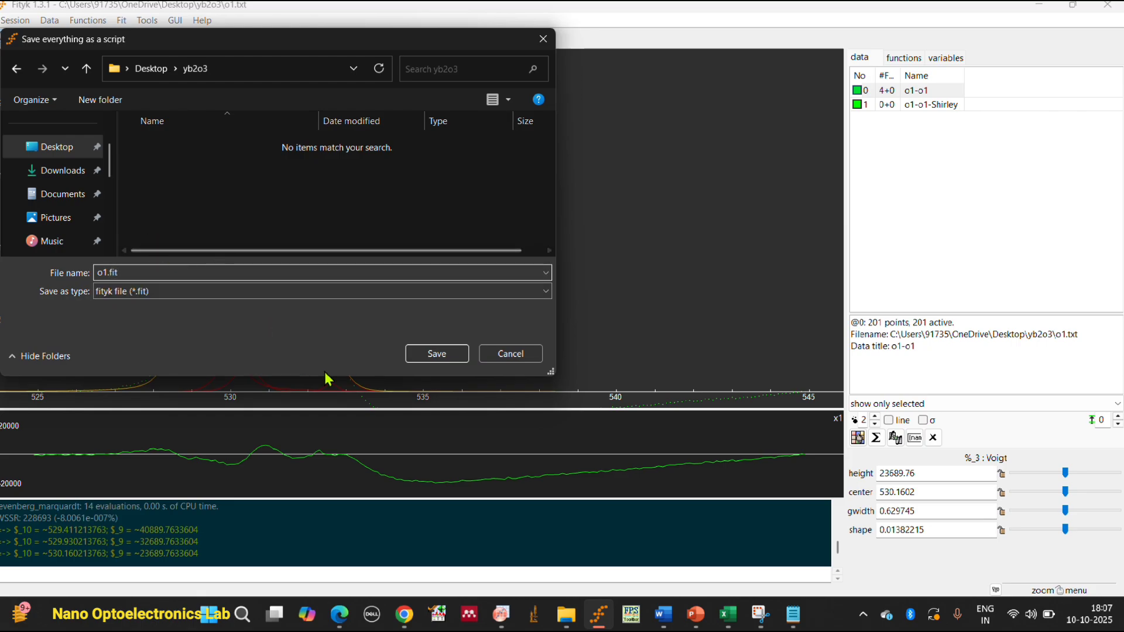
{"action": "left_click", "coordinate": [438, 354]}
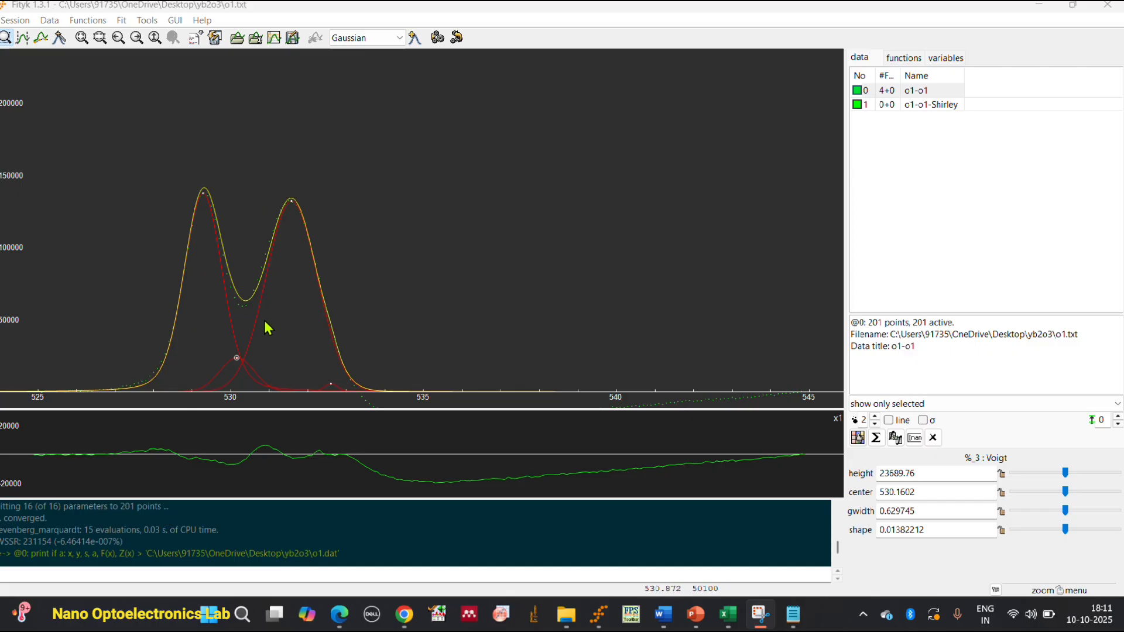
{"action": "left_click", "coordinate": [337, 6]}
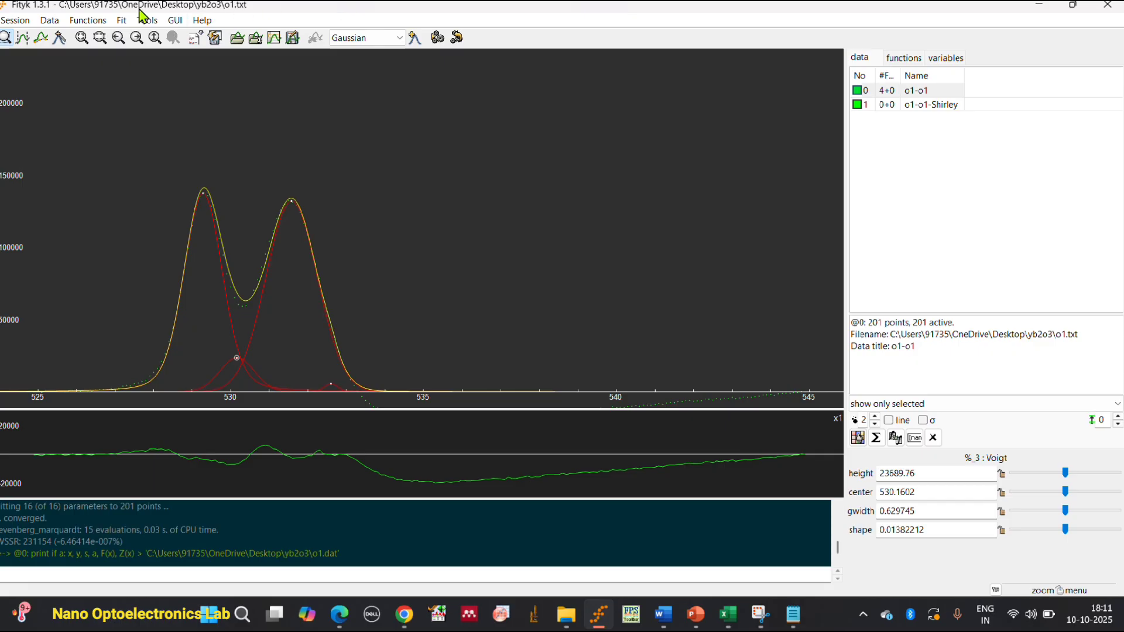
{"action": "left_click", "coordinate": [48, 22]}
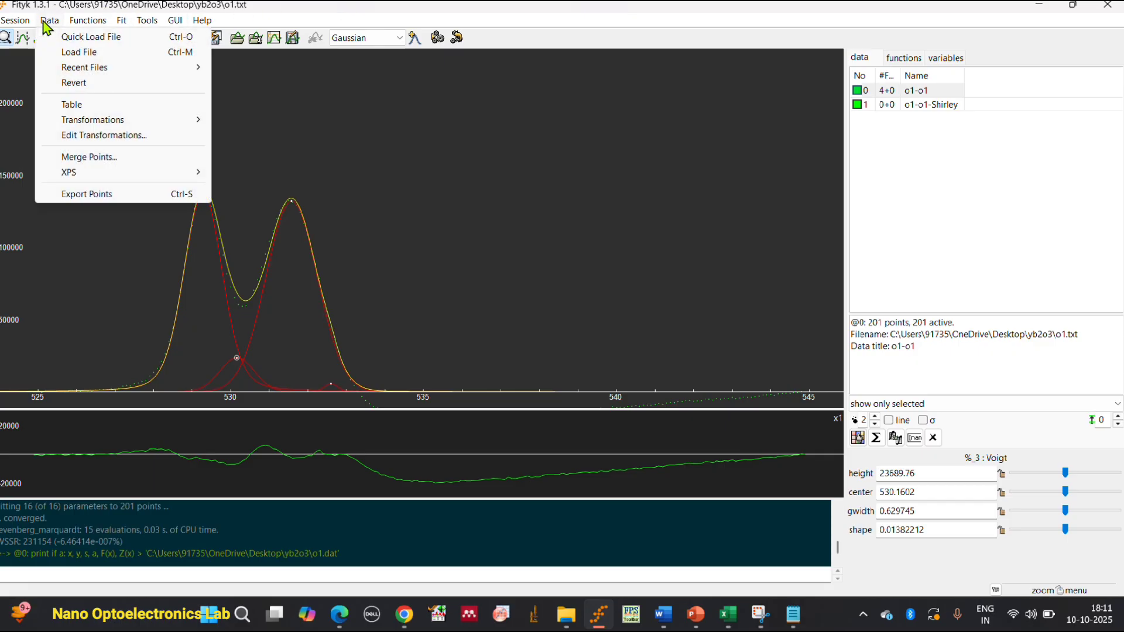
{"action": "mouse_move", "coordinate": [85, 22]}
{"action": "mouse_move", "coordinate": [26, 25]}
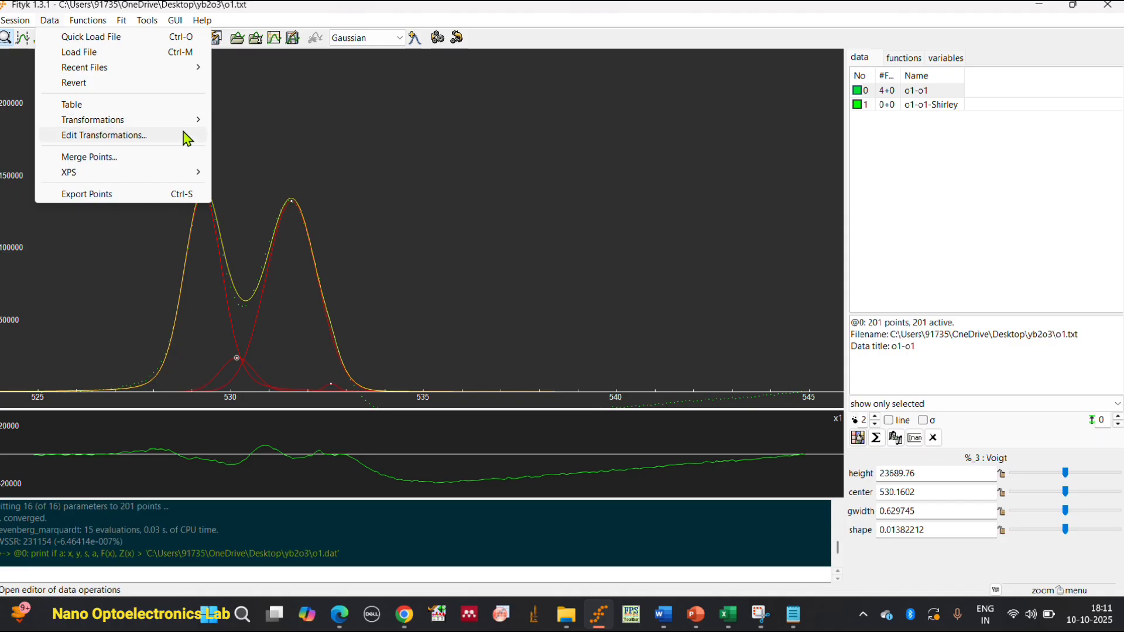
{"action": "left_click", "coordinate": [184, 193]}
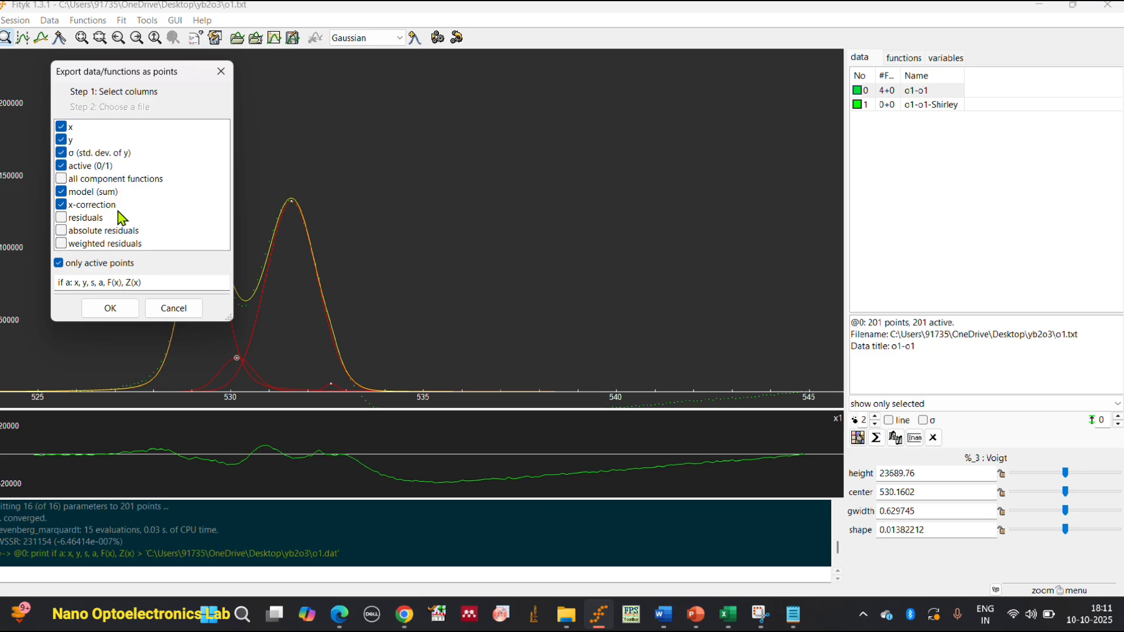
{"action": "left_click", "coordinate": [59, 263]}
{"action": "left_click", "coordinate": [60, 264]}
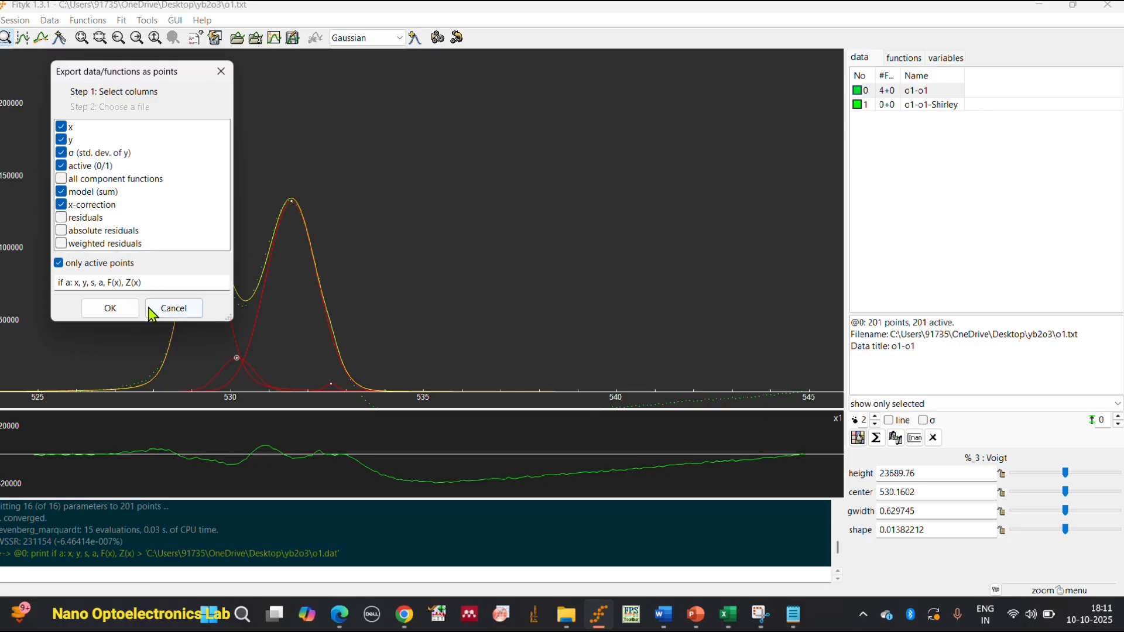
{"action": "left_click", "coordinate": [112, 308]}
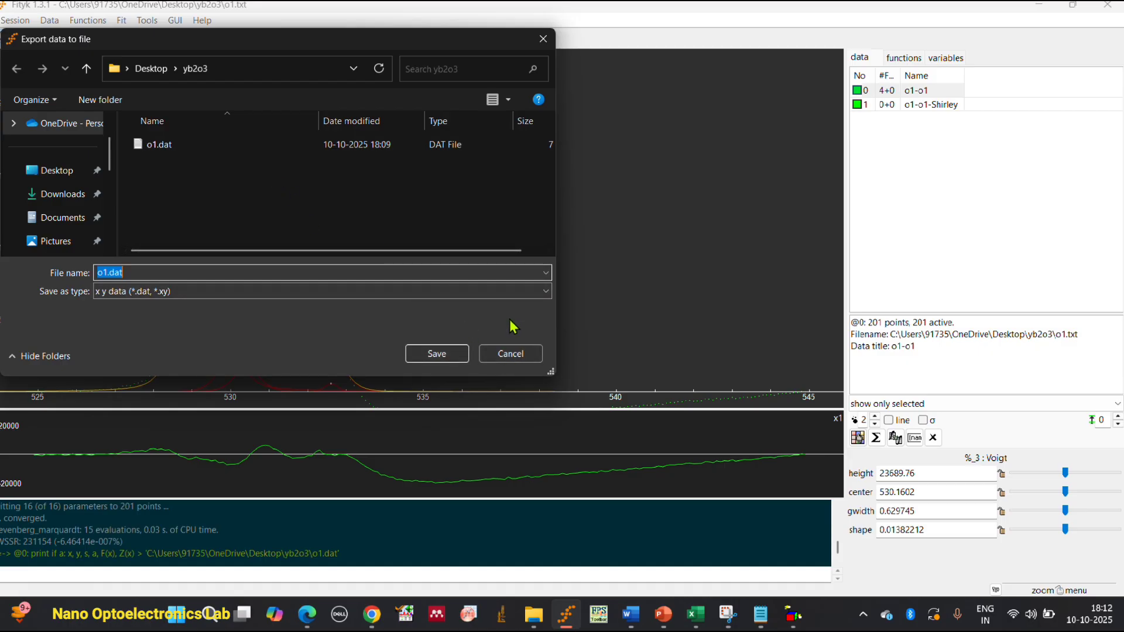
{"action": "left_click", "coordinate": [528, 354]}
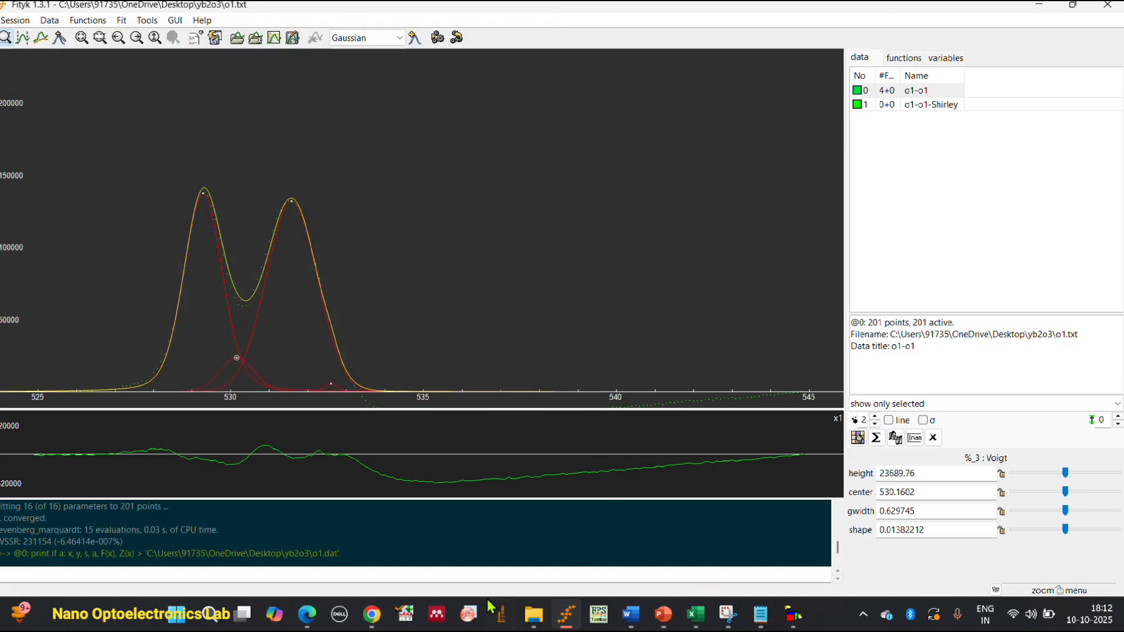
Switch to OriginPro, maximize it and import o1.dat from the yb2o3 folder in File Explorer into the empty Book1 worksheet.
{"action": "left_click", "coordinate": [471, 615]}
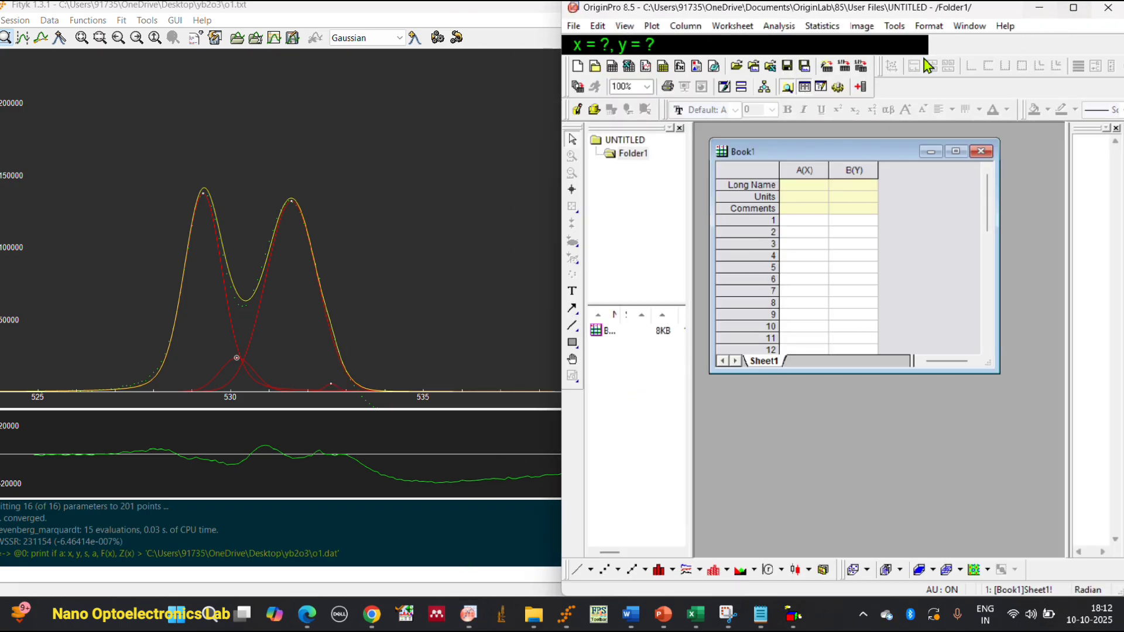
{"action": "left_click", "coordinate": [1076, 7]}
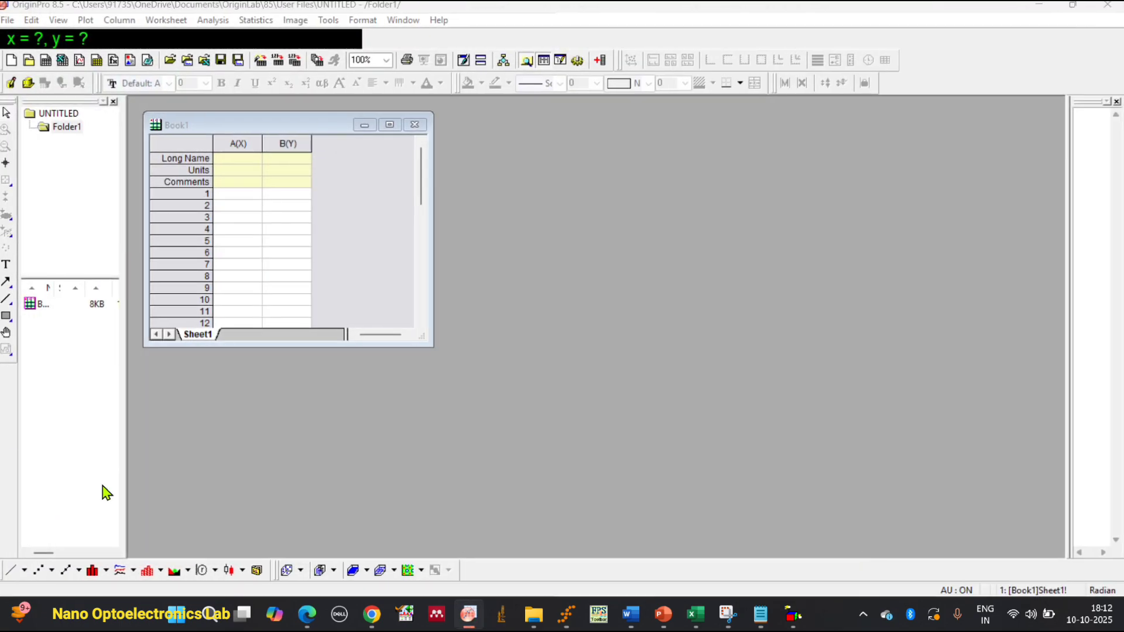
{"action": "left_click", "coordinate": [537, 624]}
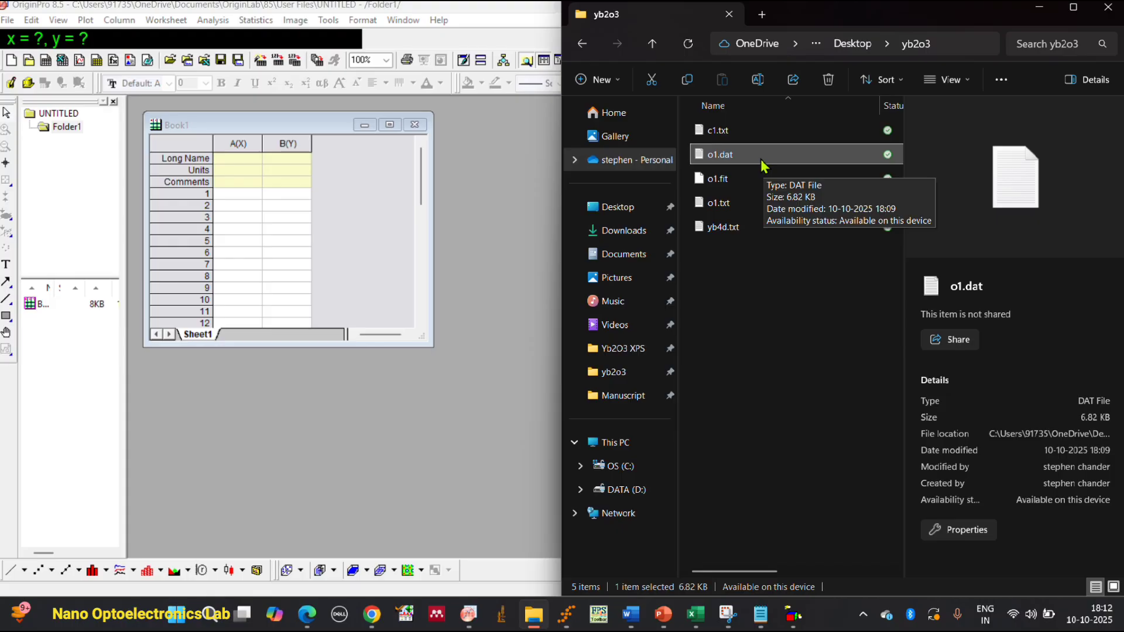
{"action": "left_click_drag", "start_coordinate": [753, 165], "coordinate": [679, 160]}
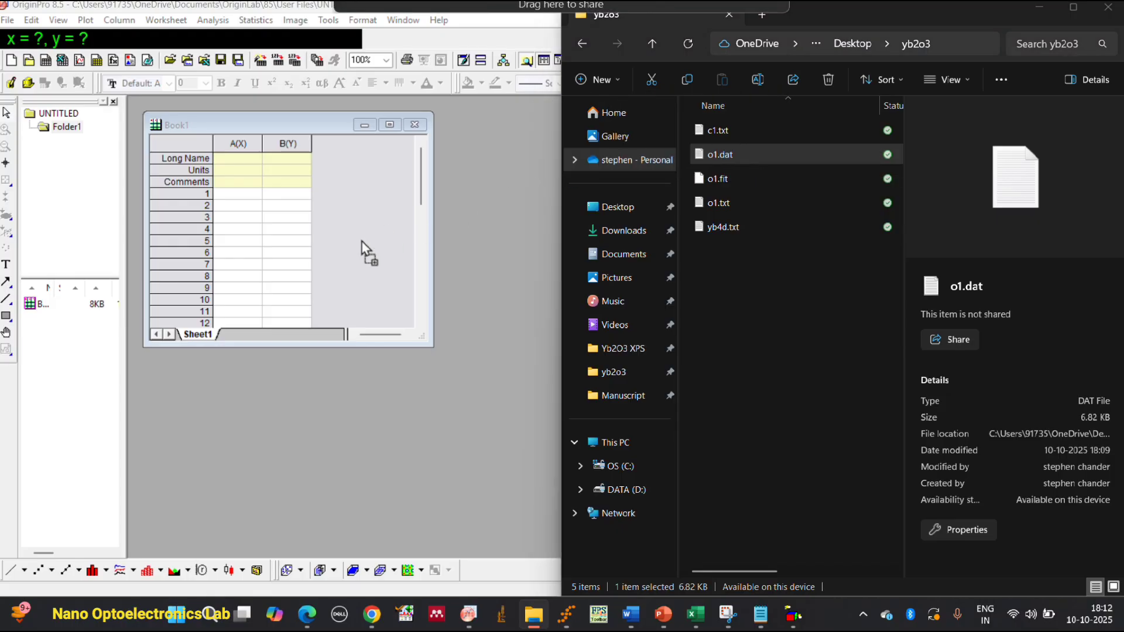
{"action": "left_click_drag", "start_coordinate": [266, 237], "coordinate": [267, 237]}
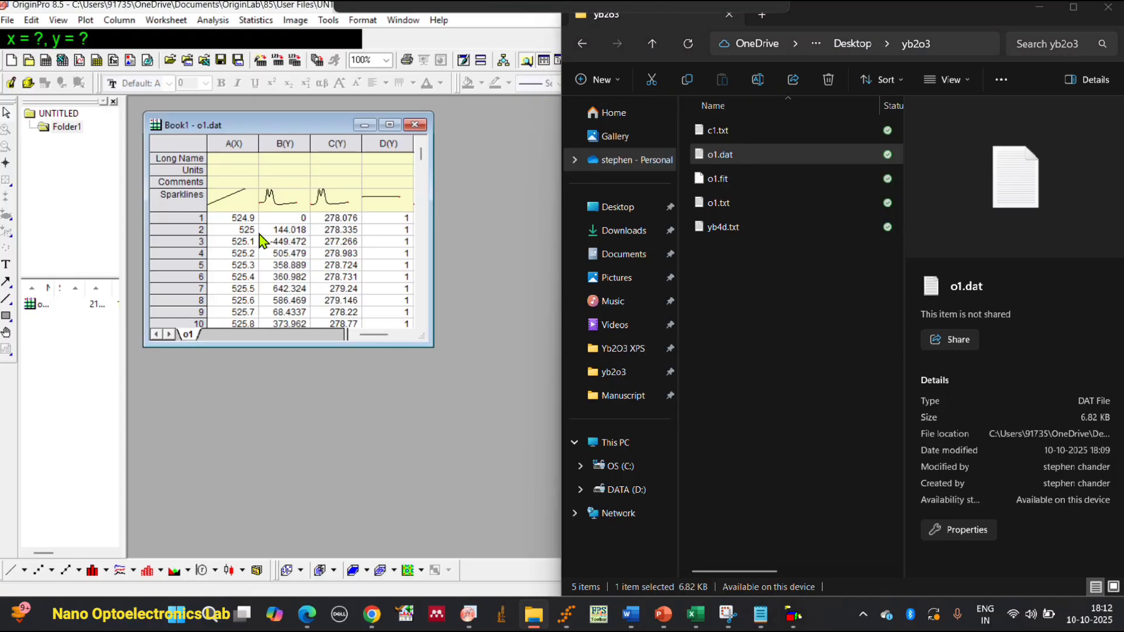
Maximize the o1.dat workbook and plot all its columns A to F as a line graph.
{"action": "double_click", "coordinate": [433, 6]}
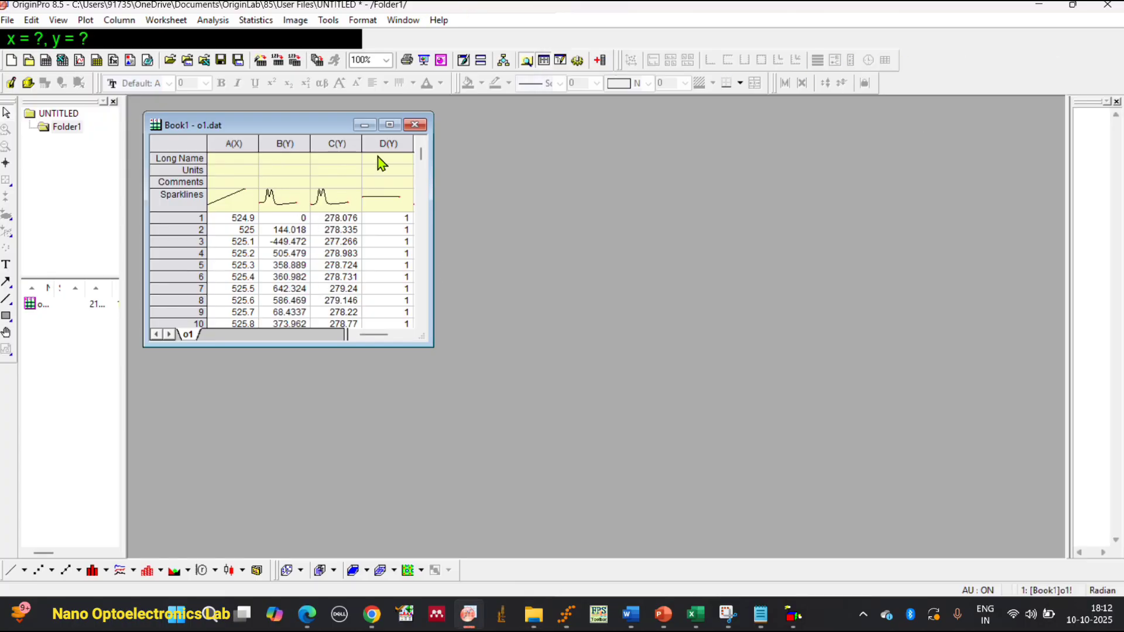
{"action": "left_click", "coordinate": [390, 124]}
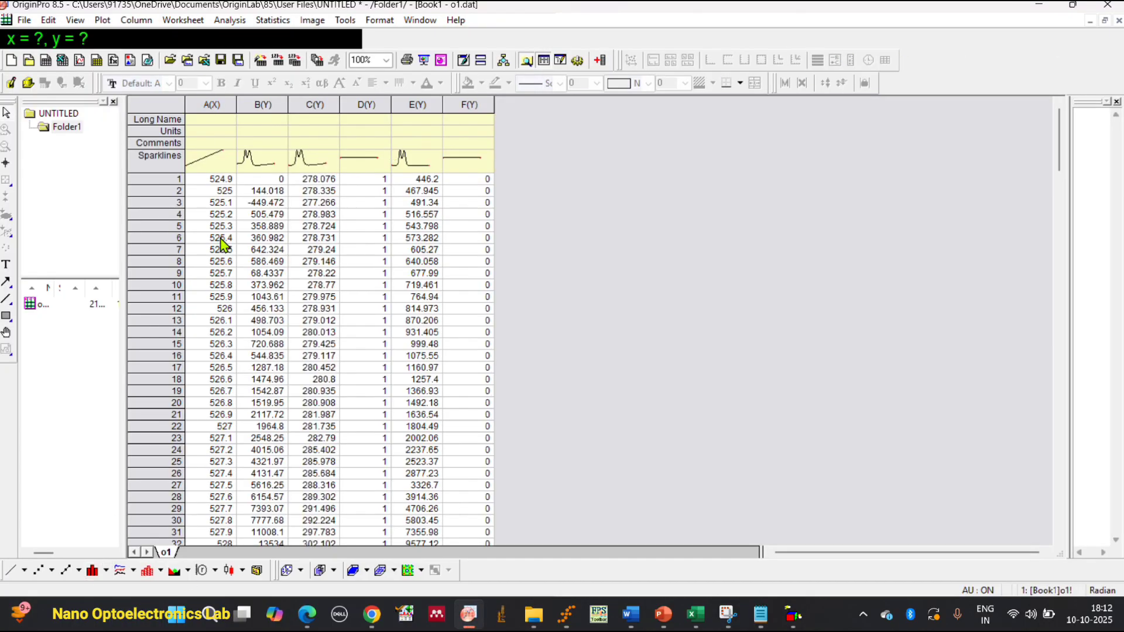
{"action": "left_click", "coordinate": [219, 102]}
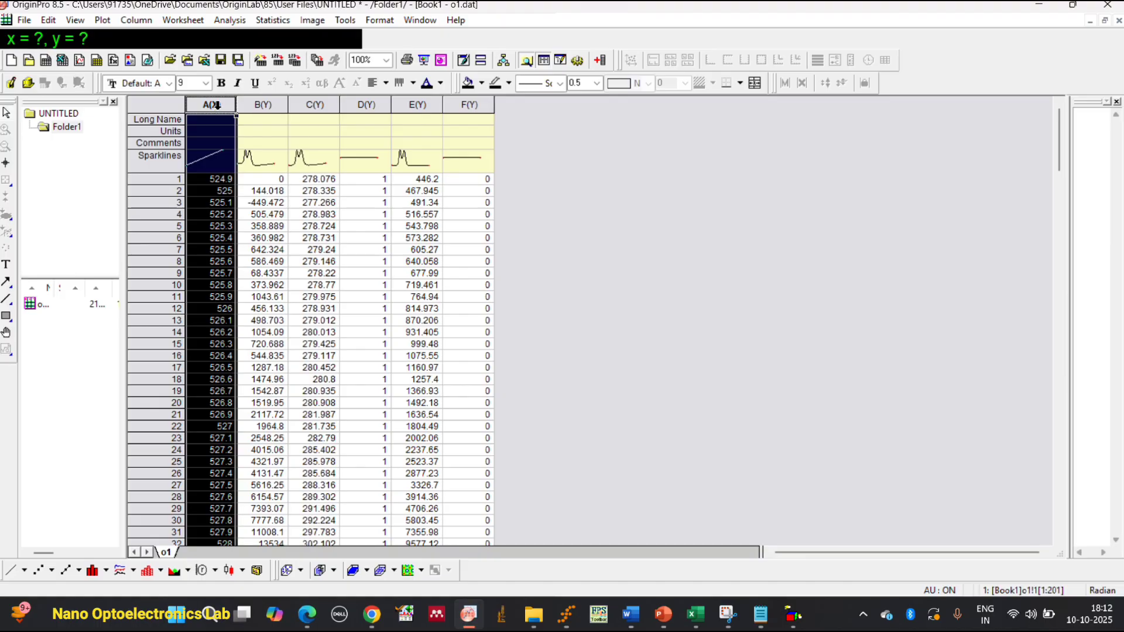
{"action": "left_click_drag", "start_coordinate": [217, 104], "coordinate": [458, 94]}
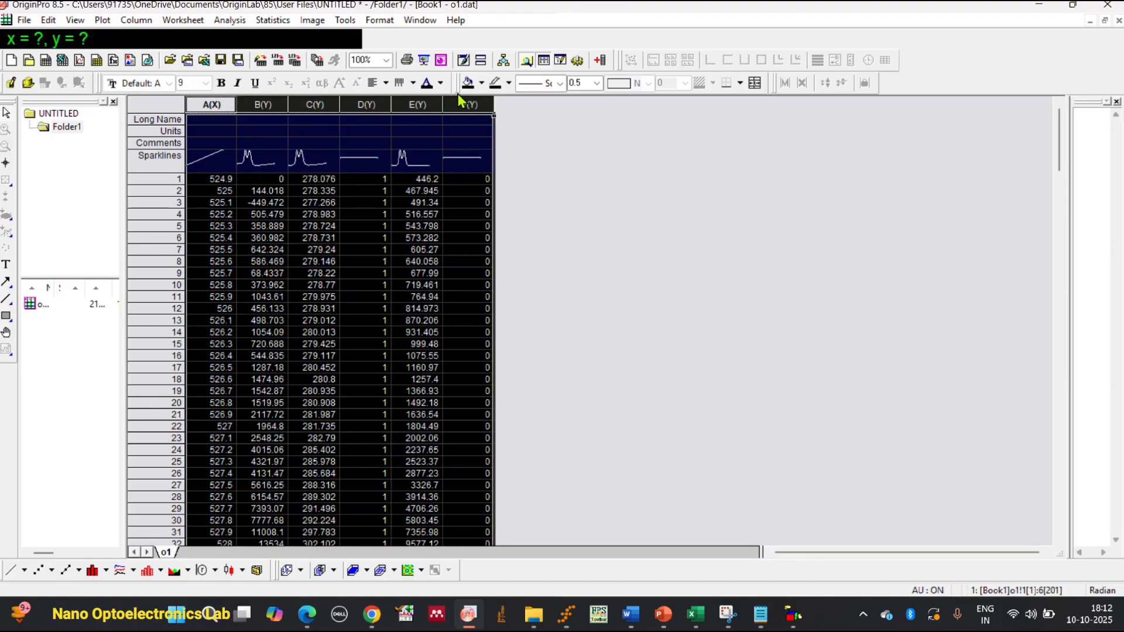
{"action": "left_click", "coordinate": [11, 570]}
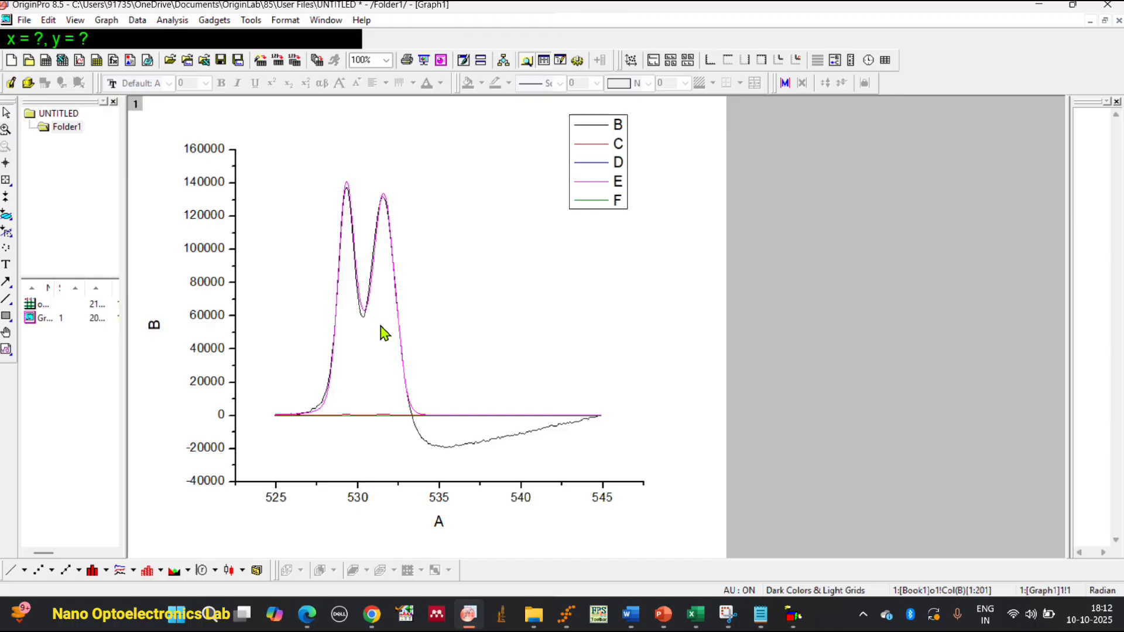
Set the horizontal axis scale of the graph to run from 525 to 545.
{"action": "left_click", "coordinate": [377, 348]}
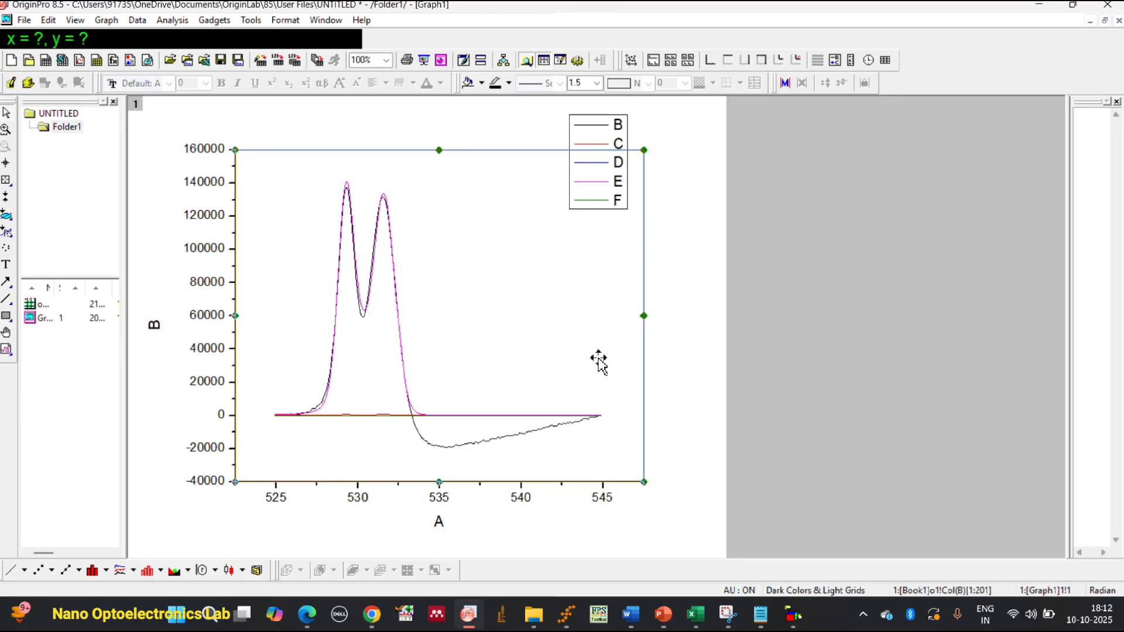
{"action": "left_click", "coordinate": [274, 501]}
{"action": "double_click", "coordinate": [275, 501]}
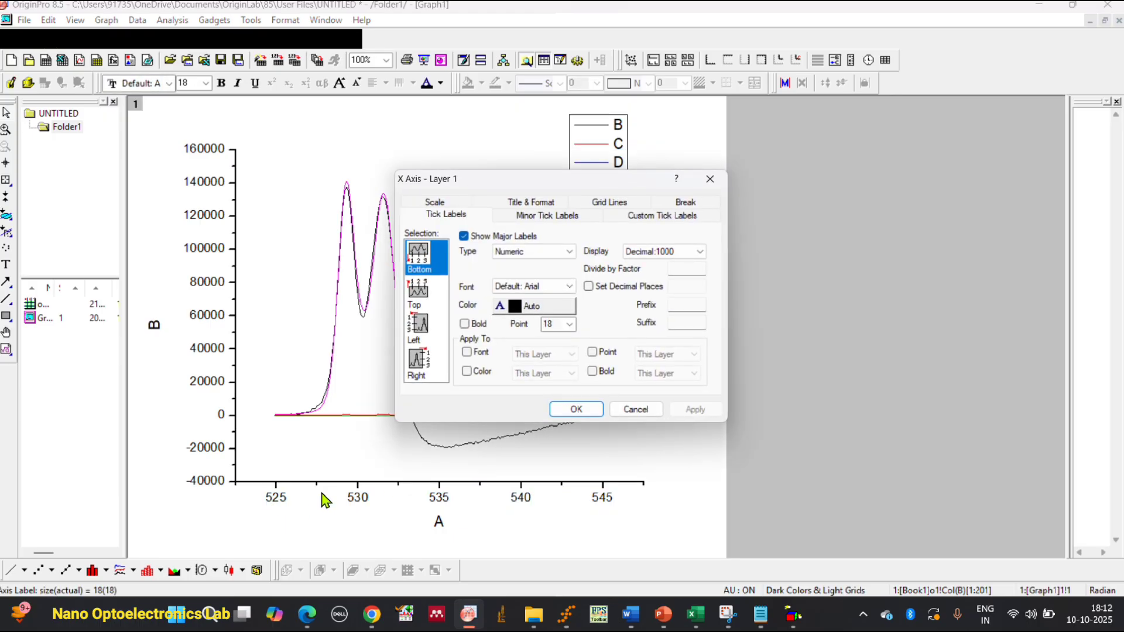
{"action": "left_click", "coordinate": [464, 206]}
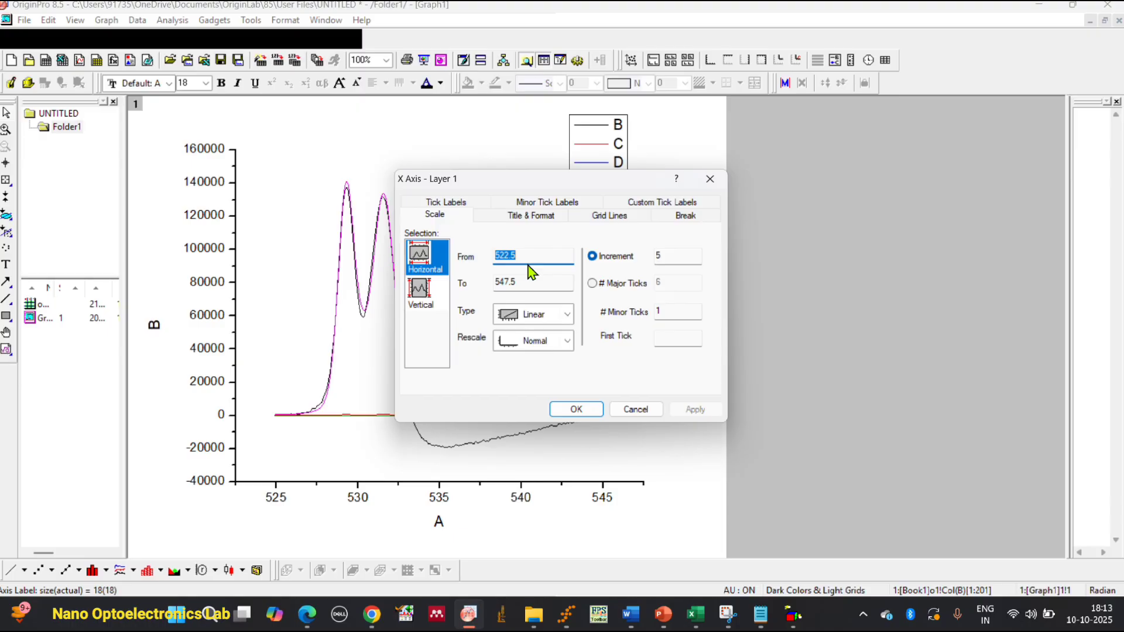
{"action": "type", "text": "5"}
{"action": "left_click_drag", "start_coordinate": [591, 186], "coordinate": [862, 177]}
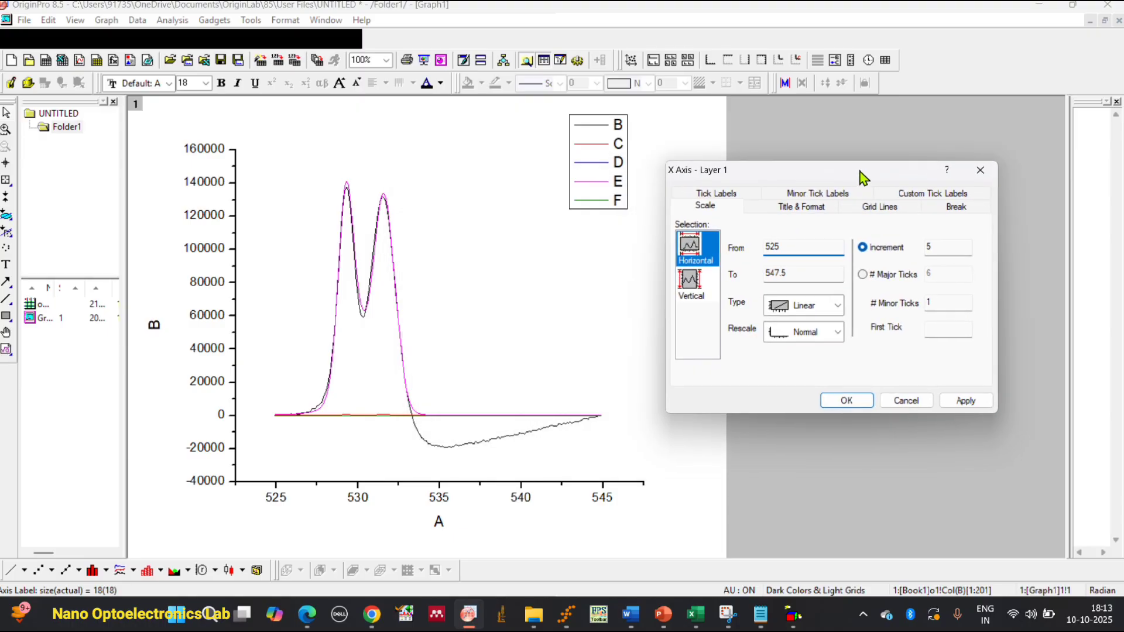
{"action": "left_click", "coordinate": [817, 274]}
{"action": "left_click", "coordinate": [852, 403]}
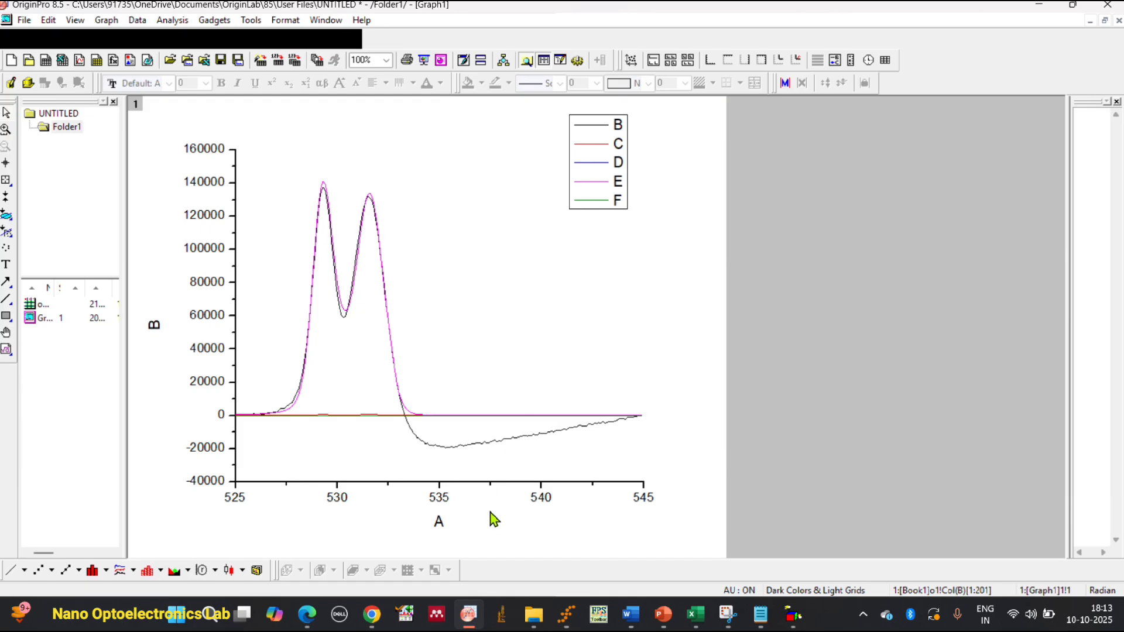
Show the graph's top axis line, with both its major and minor ticks set to None.
{"action": "double_click", "coordinate": [445, 499]}
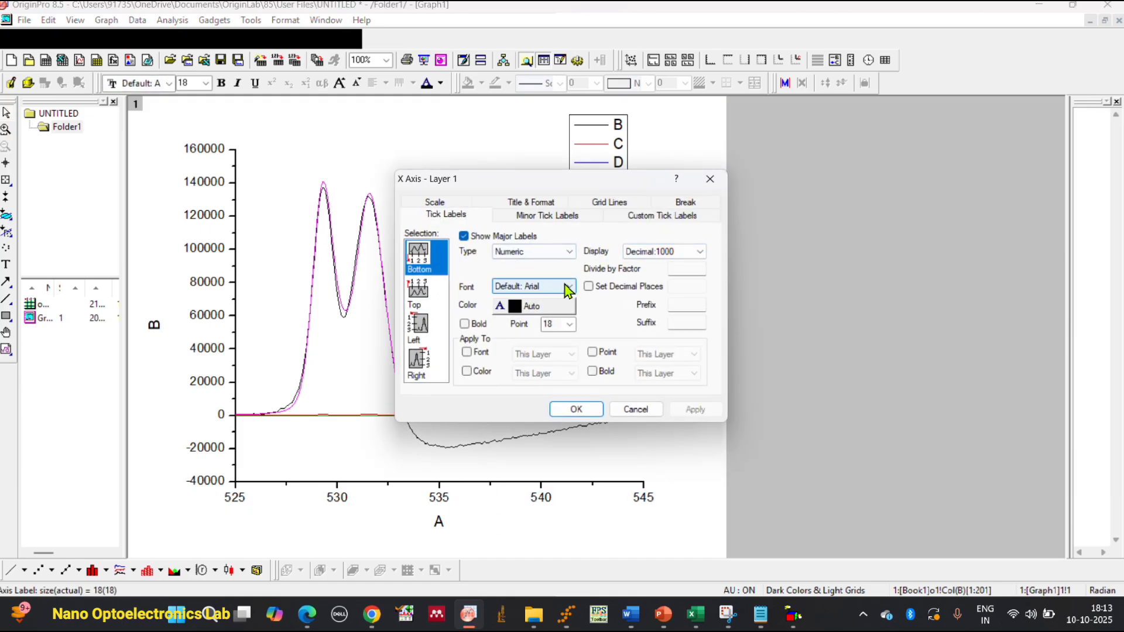
{"action": "left_click", "coordinate": [534, 214]}
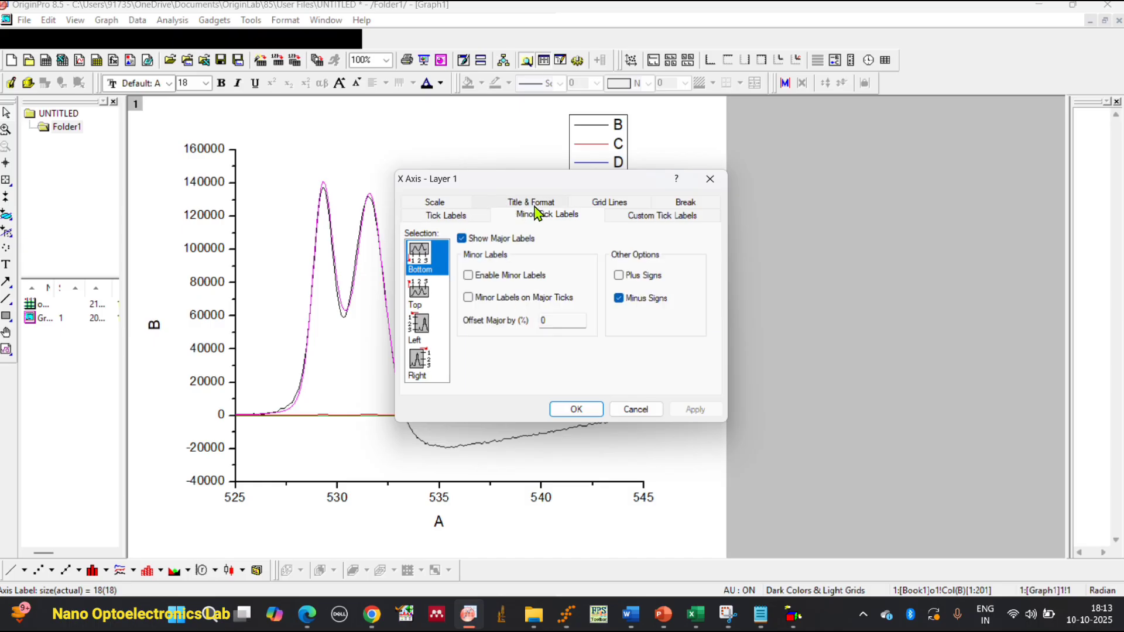
{"action": "left_click", "coordinate": [538, 202]}
{"action": "left_click", "coordinate": [417, 290]}
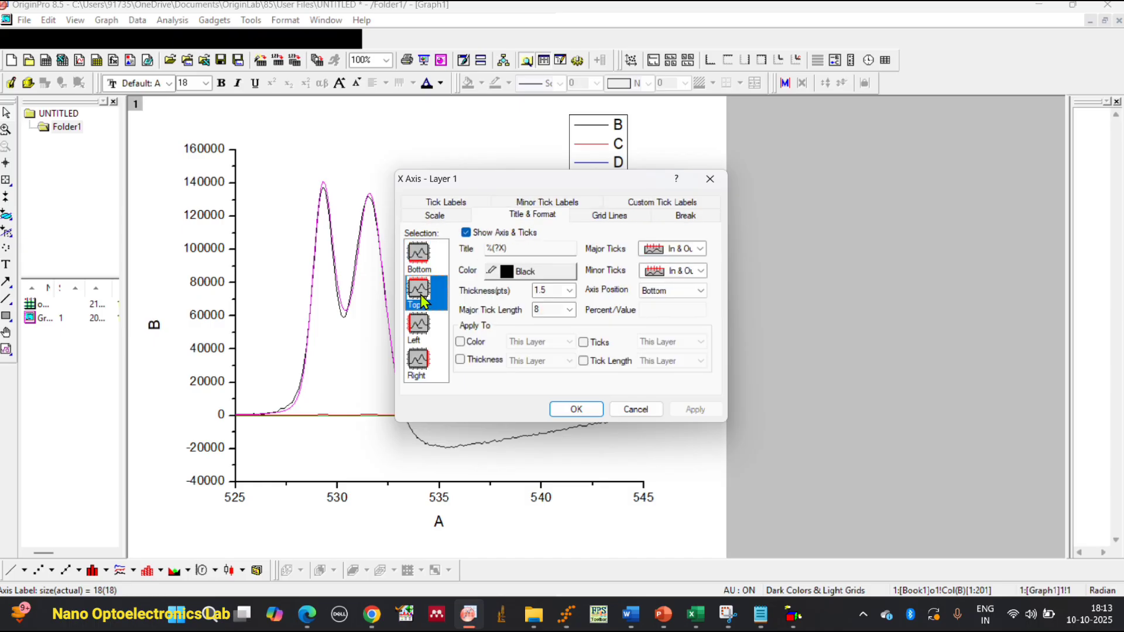
{"action": "left_click", "coordinate": [466, 233]}
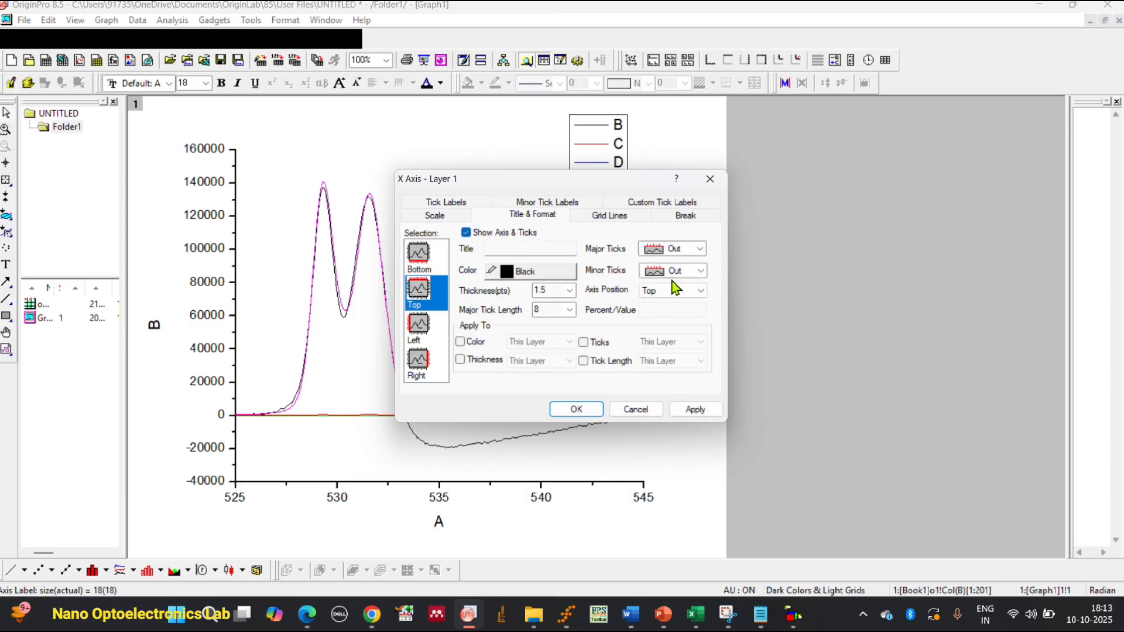
{"action": "left_click", "coordinate": [701, 249]}
{"action": "left_click", "coordinate": [698, 295]}
{"action": "left_click", "coordinate": [700, 271]}
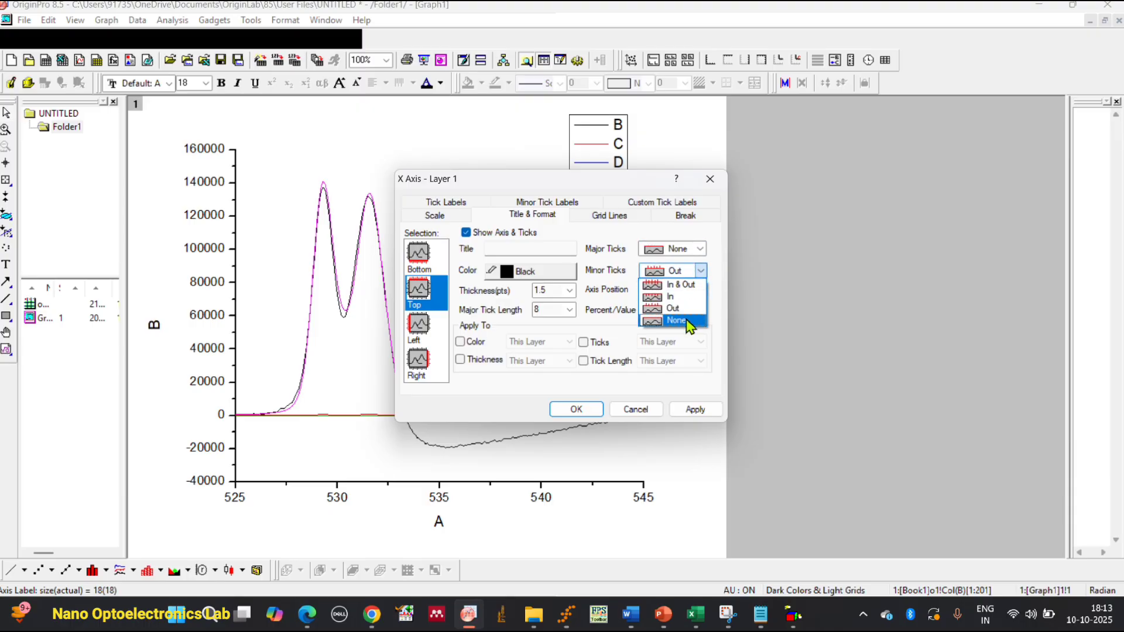
{"action": "left_click", "coordinate": [667, 323]}
Show the graph's right axis line without ticks and apply the axis changes.
{"action": "left_click", "coordinate": [418, 359]}
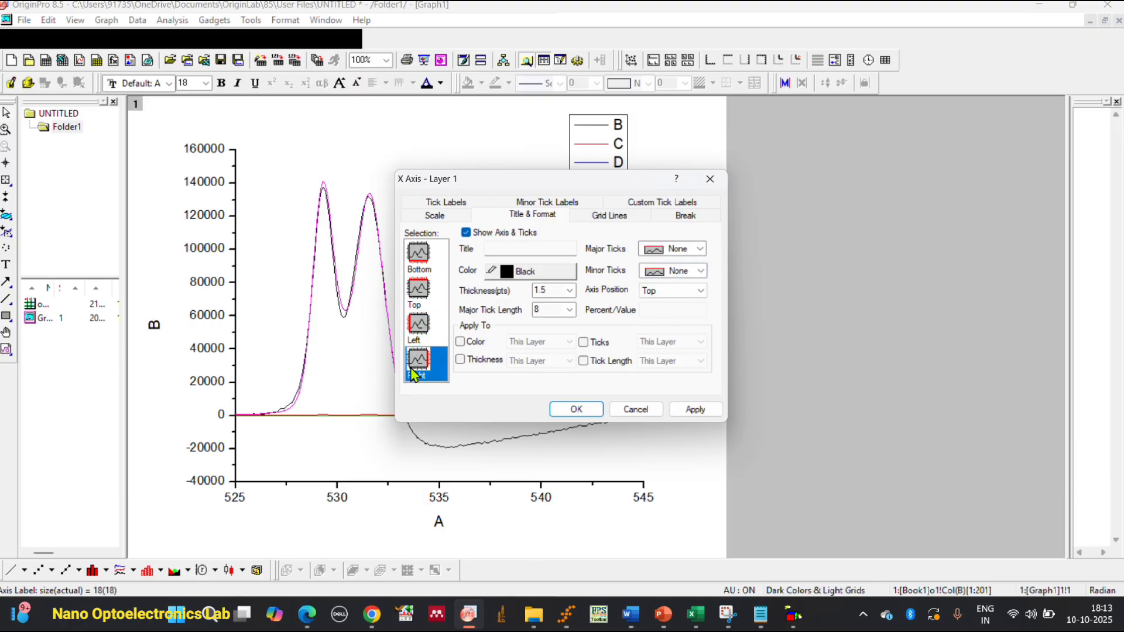
{"action": "left_click", "coordinate": [466, 232]}
{"action": "left_click", "coordinate": [695, 409]}
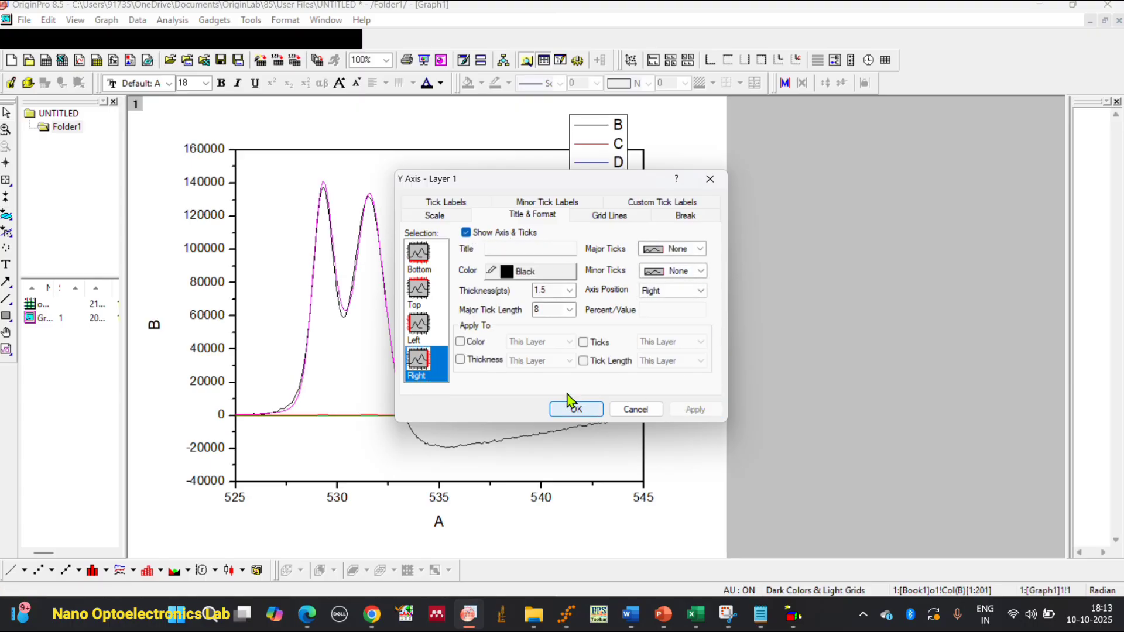
Set the vertical axis scale of the graph to run from 0 to 150000.
{"action": "left_click", "coordinate": [449, 212]}
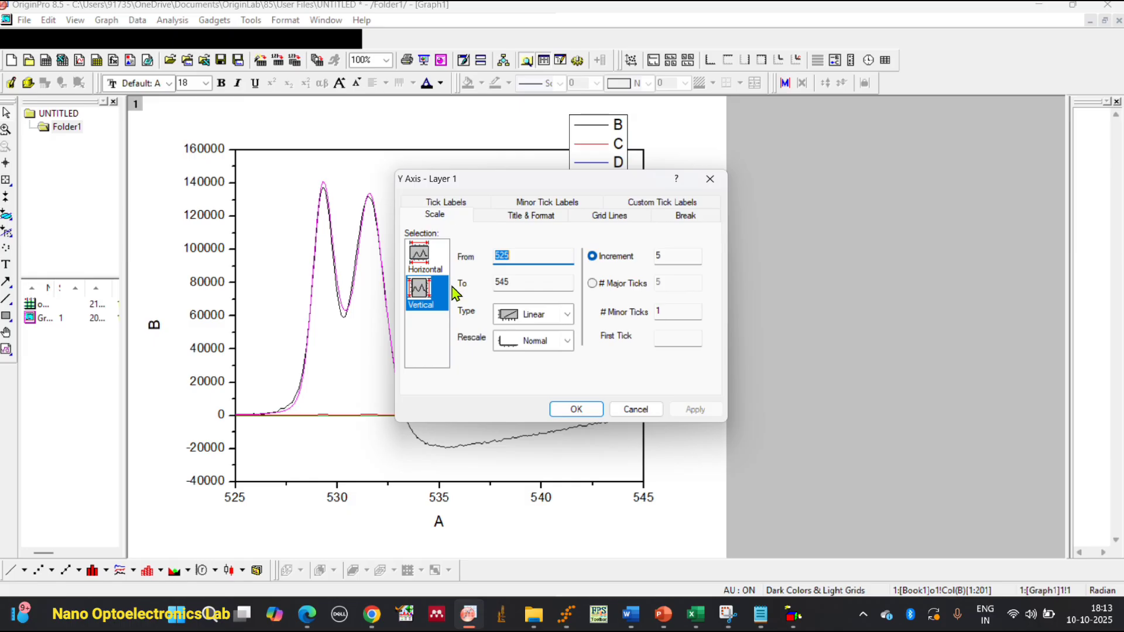
{"action": "left_click", "coordinate": [437, 253]}
{"action": "left_click", "coordinate": [429, 281]}
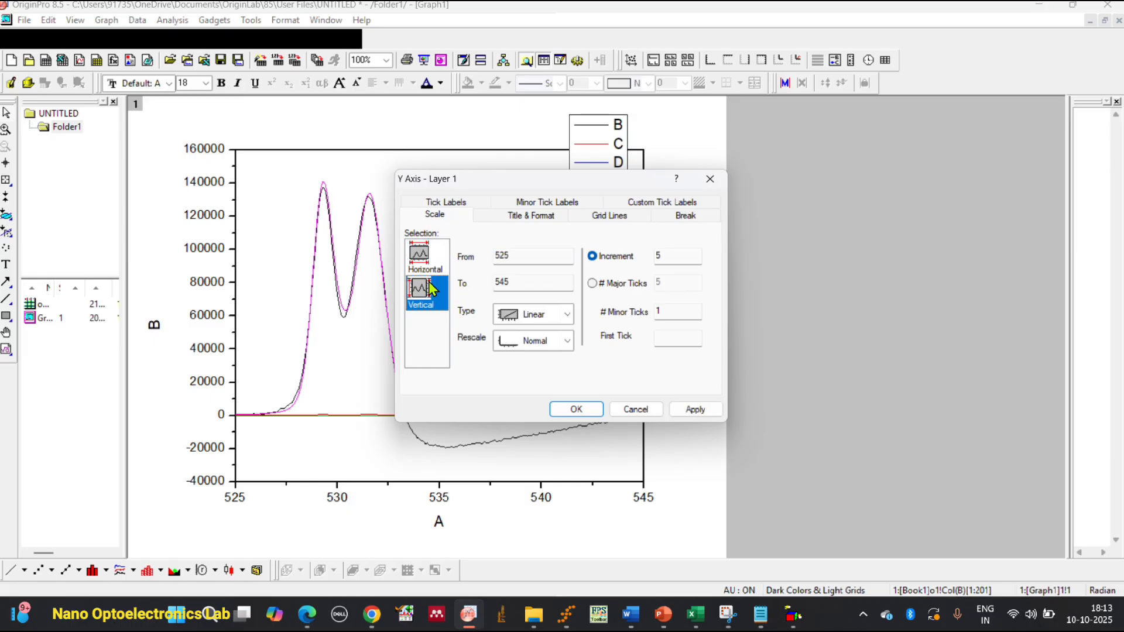
{"action": "left_click", "coordinate": [425, 259]}
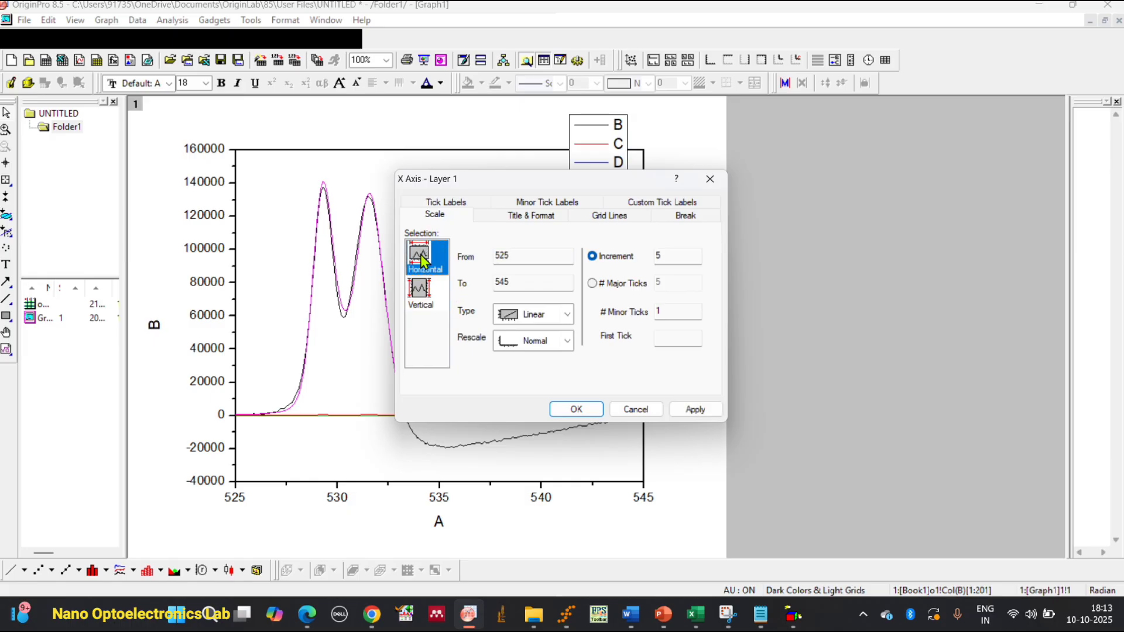
{"action": "left_click", "coordinate": [422, 294]}
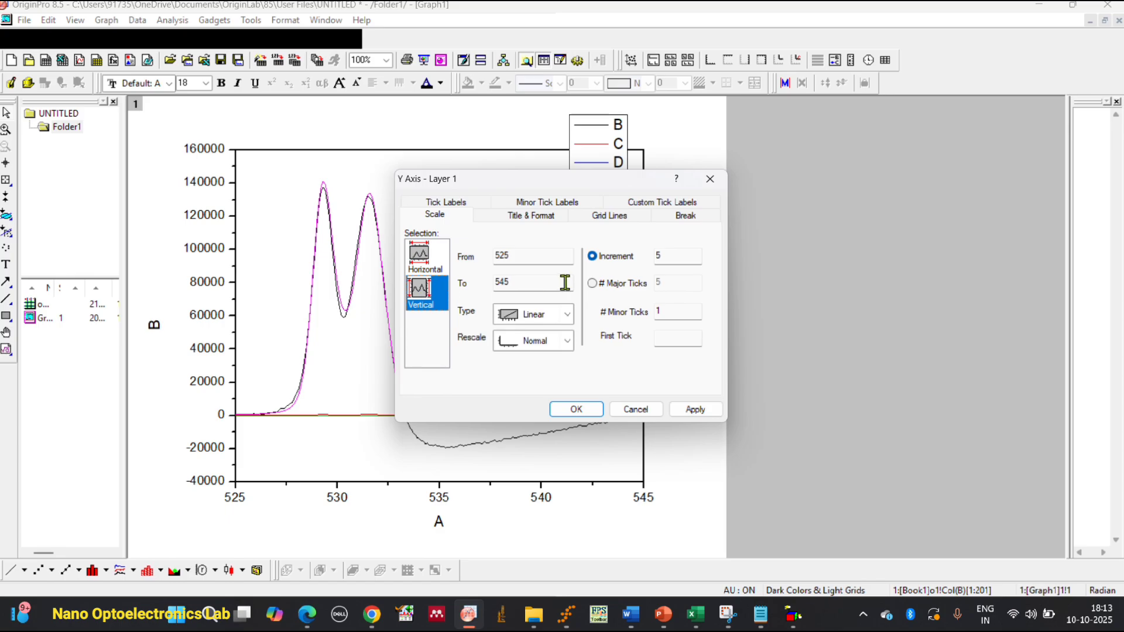
{"action": "left_click", "coordinate": [552, 260]}
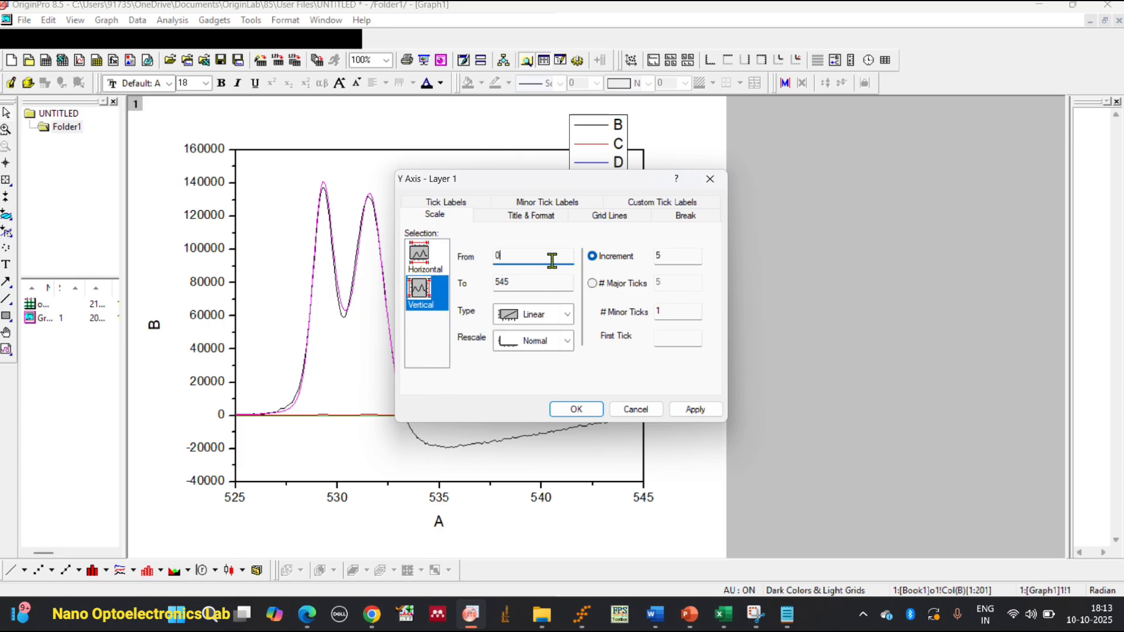
{"action": "left_click", "coordinate": [533, 282]}
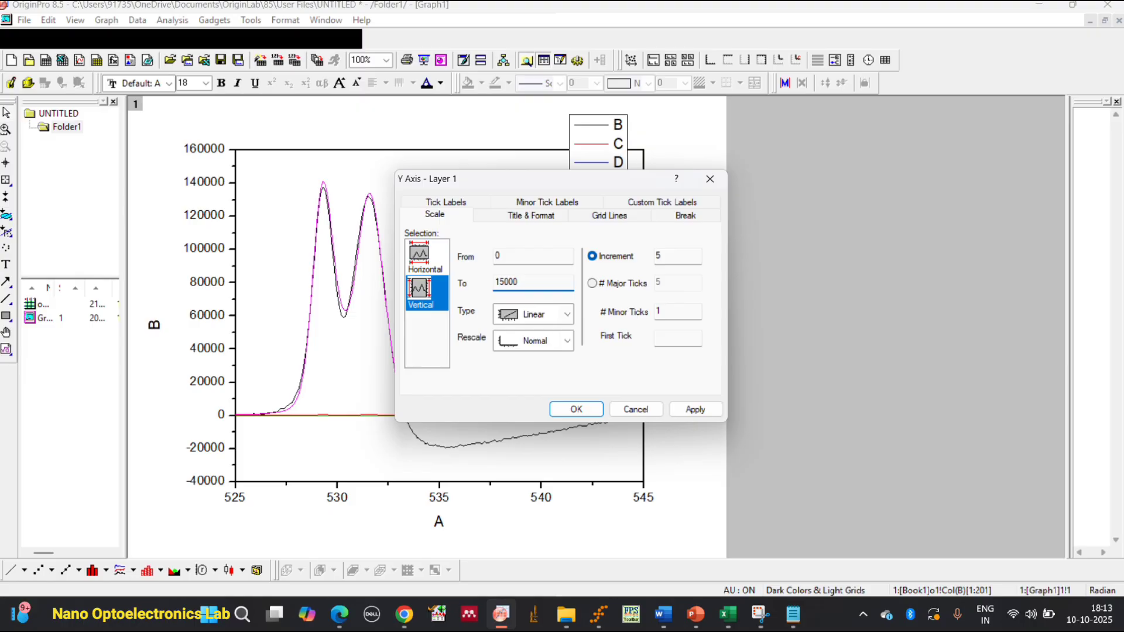
{"action": "left_click", "coordinate": [688, 409]}
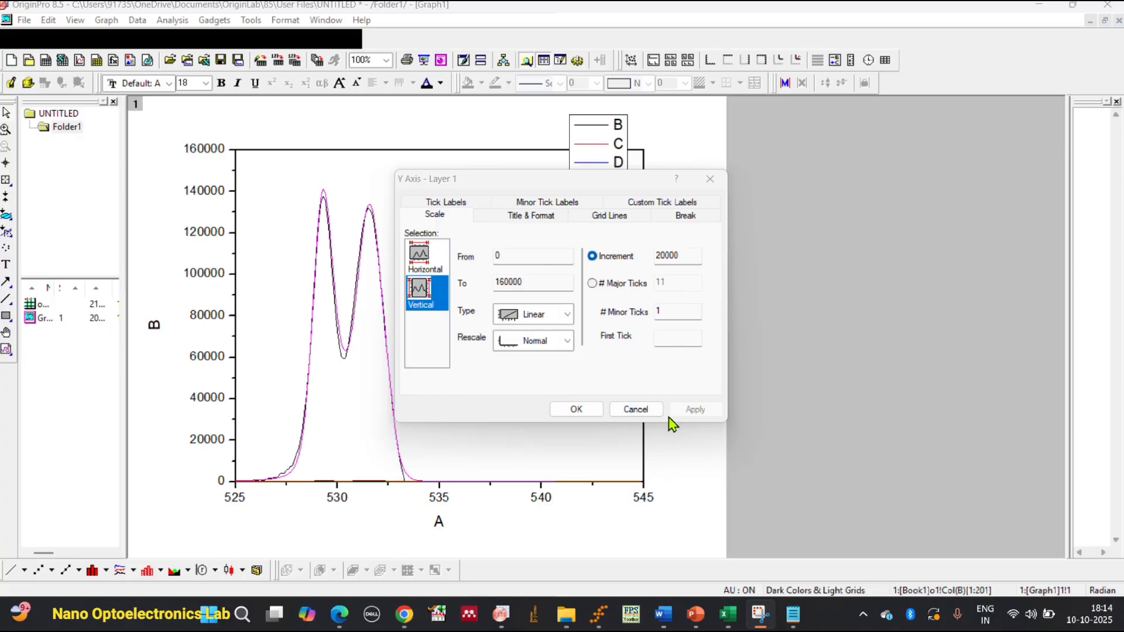
{"action": "left_click", "coordinate": [532, 285]}
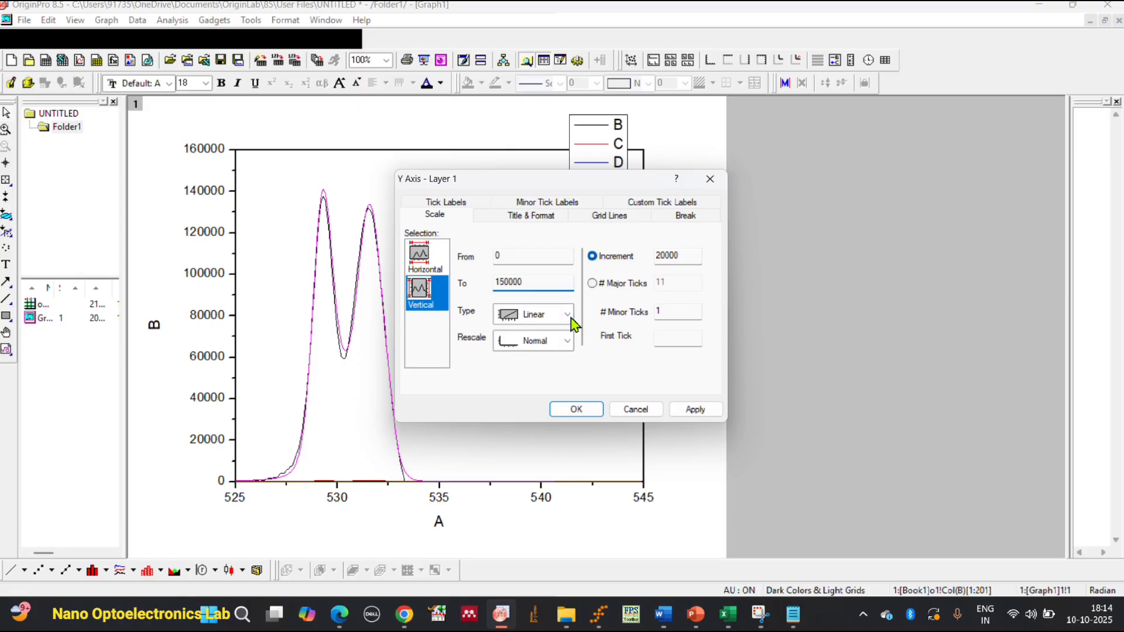
{"action": "left_click", "coordinate": [692, 411]}
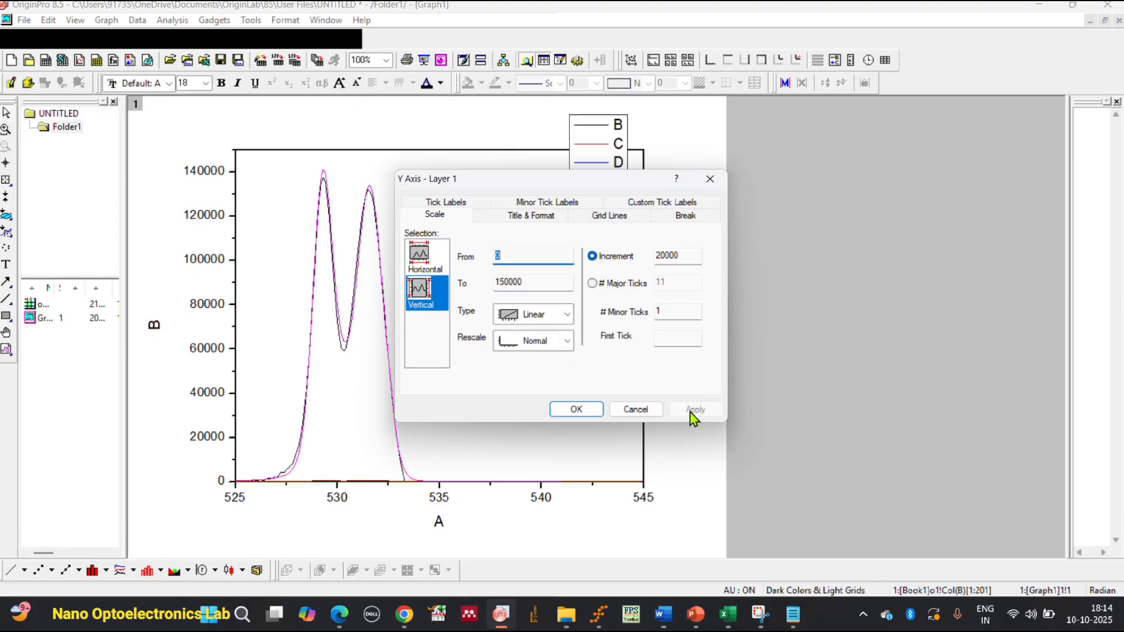
{"action": "left_click", "coordinate": [589, 410]}
{"action": "double_click", "coordinate": [342, 396]}
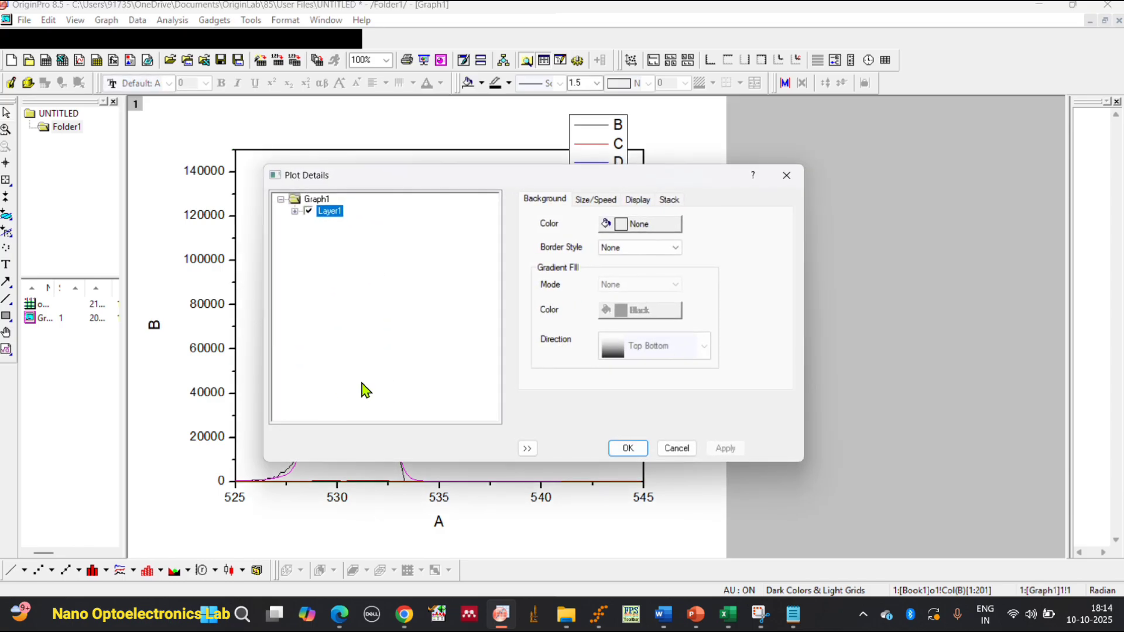
{"action": "left_click", "coordinate": [596, 201]}
{"action": "left_click", "coordinate": [641, 200]}
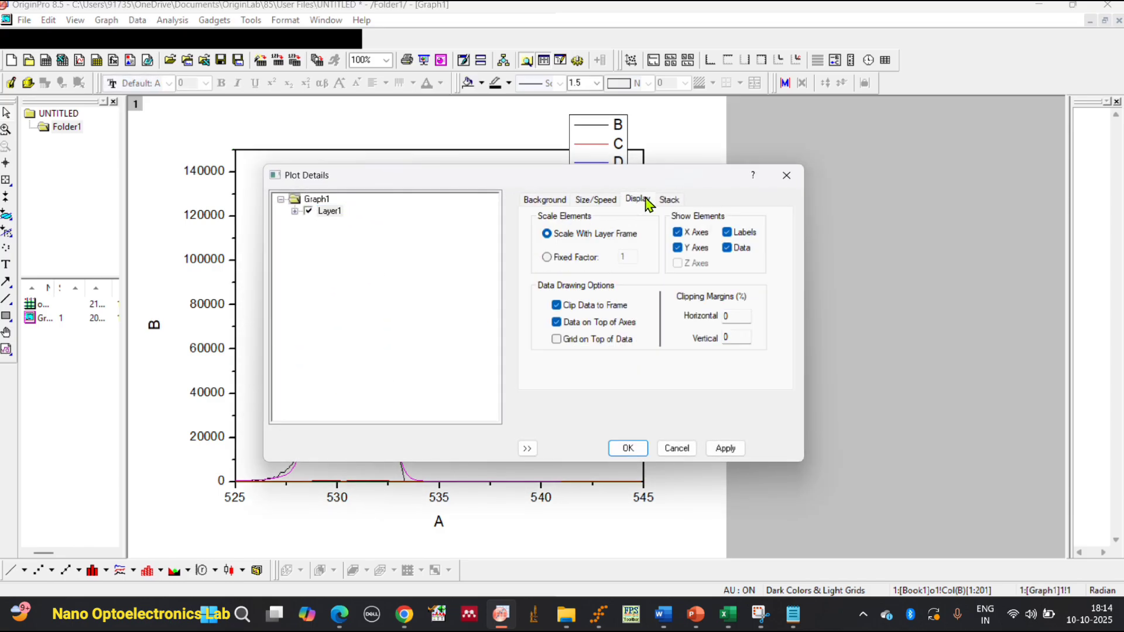
{"action": "left_click", "coordinate": [668, 202]}
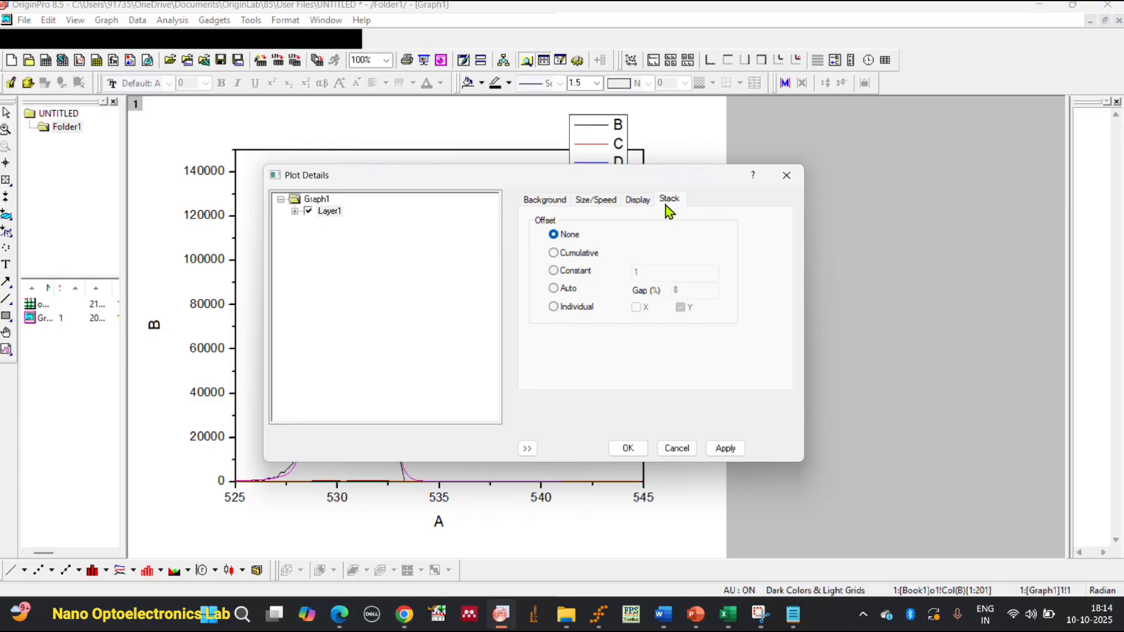
{"action": "left_click", "coordinate": [545, 200]}
{"action": "left_click", "coordinate": [787, 176]}
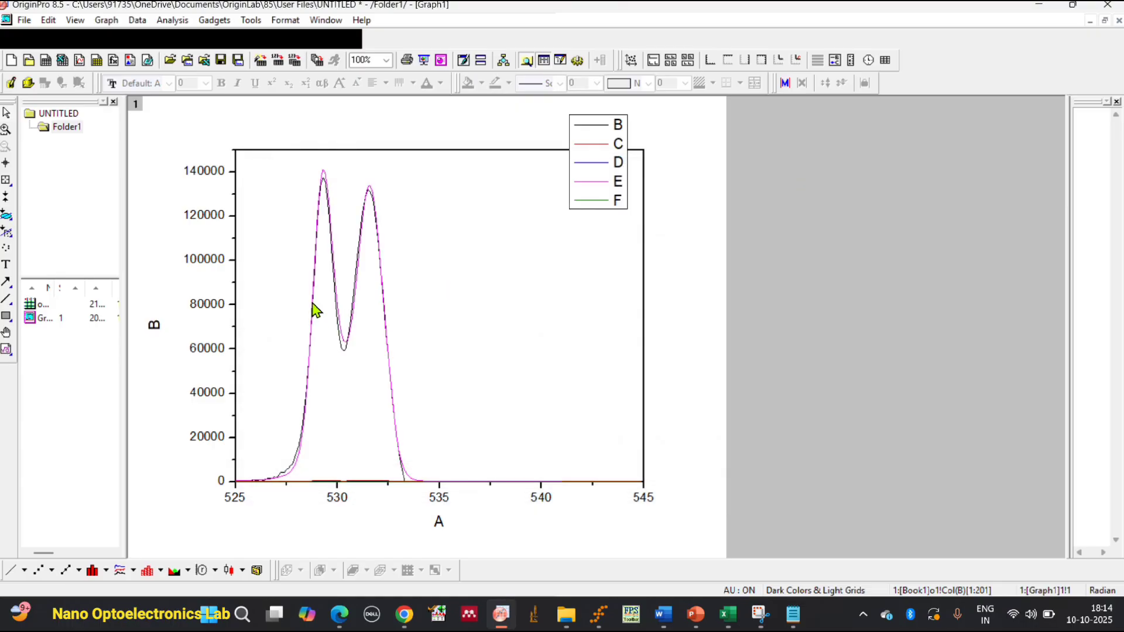
Open the plot details of the column B curve, set the group edit mode to Independent and show its line settings.
{"action": "double_click", "coordinate": [300, 452]}
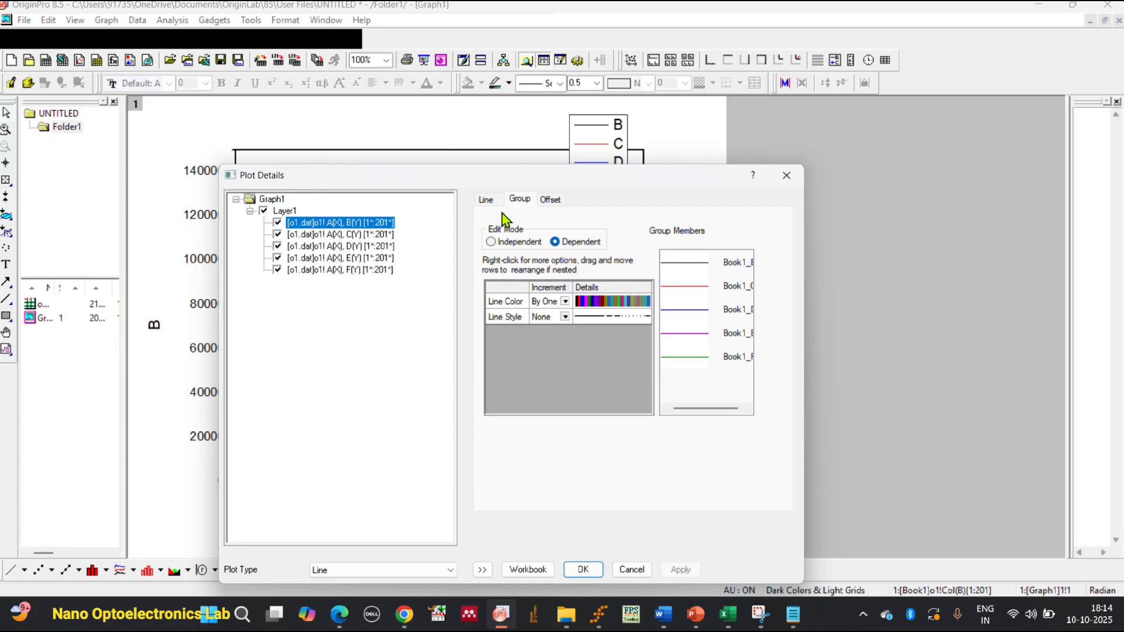
{"action": "left_click", "coordinate": [501, 238]}
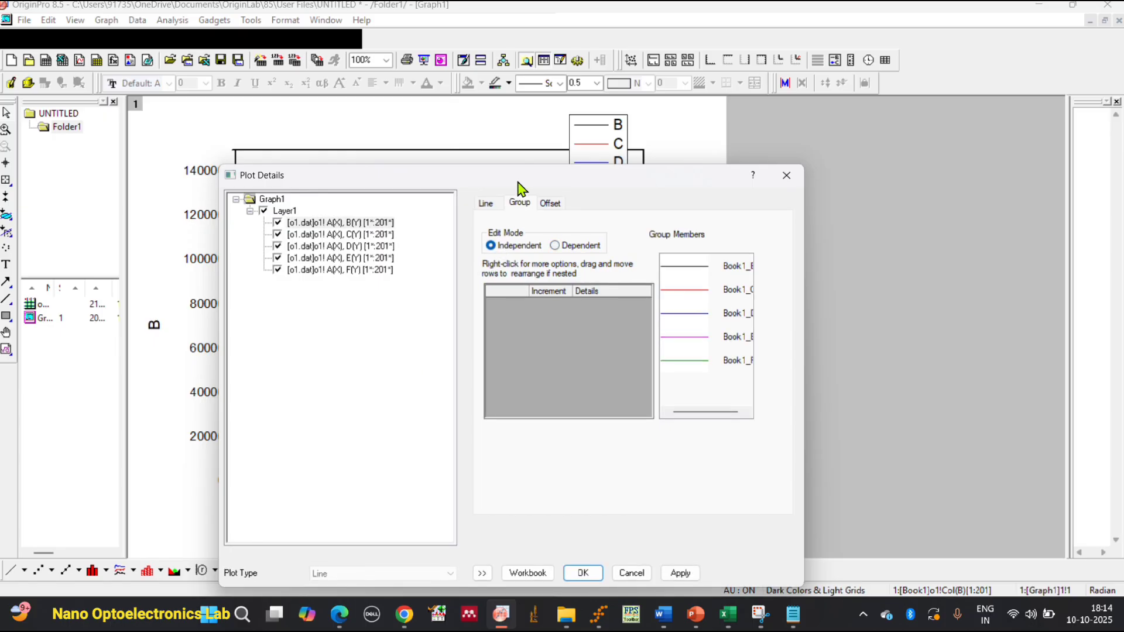
{"action": "left_click_drag", "start_coordinate": [518, 183], "coordinate": [858, 139]}
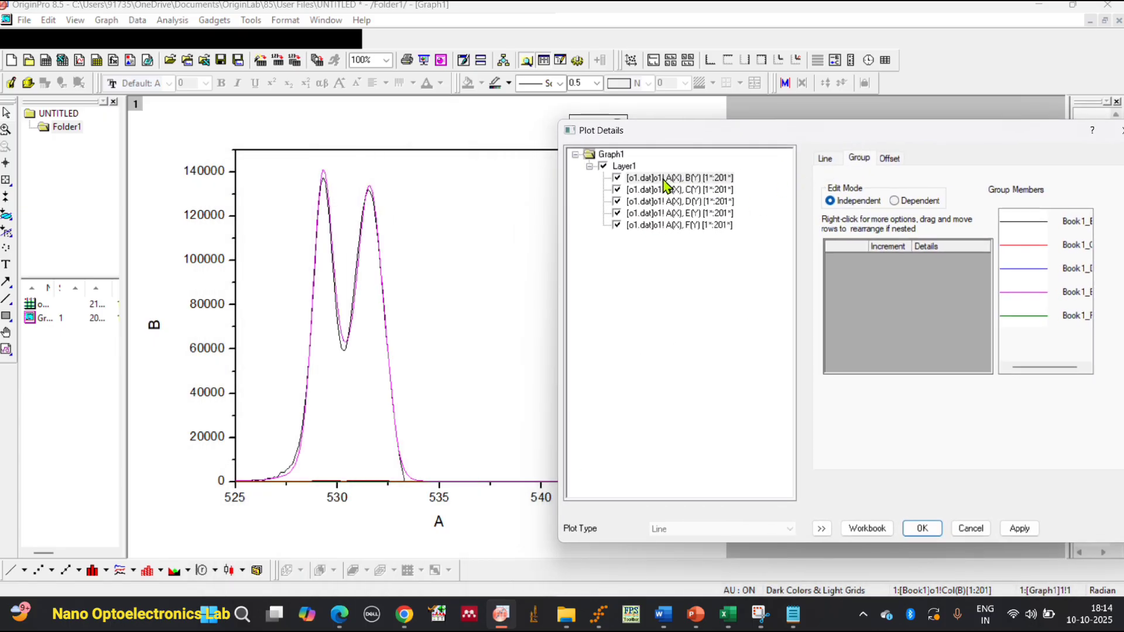
{"action": "left_click", "coordinate": [825, 159]}
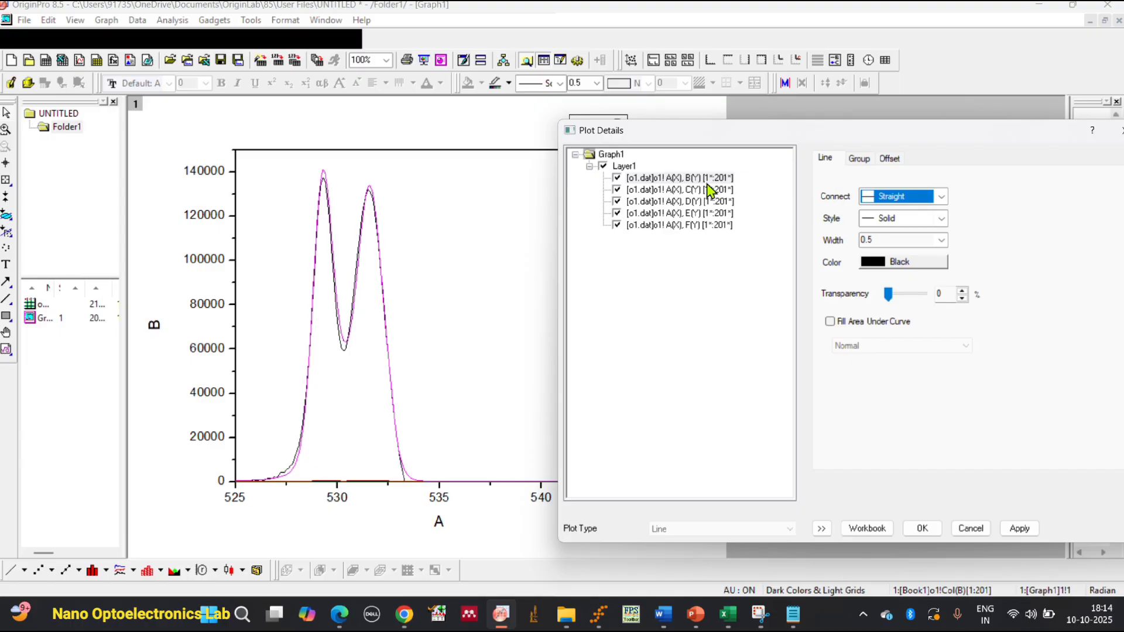
{"action": "left_click", "coordinate": [862, 162]}
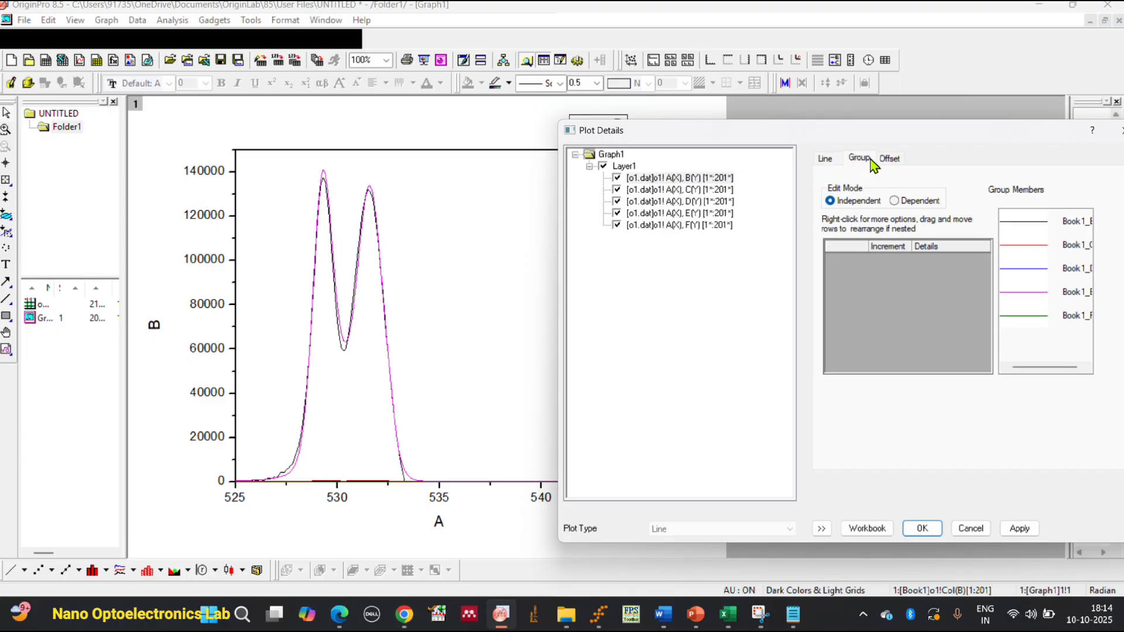
{"action": "left_click", "coordinate": [892, 164]}
{"action": "left_click", "coordinate": [825, 159]}
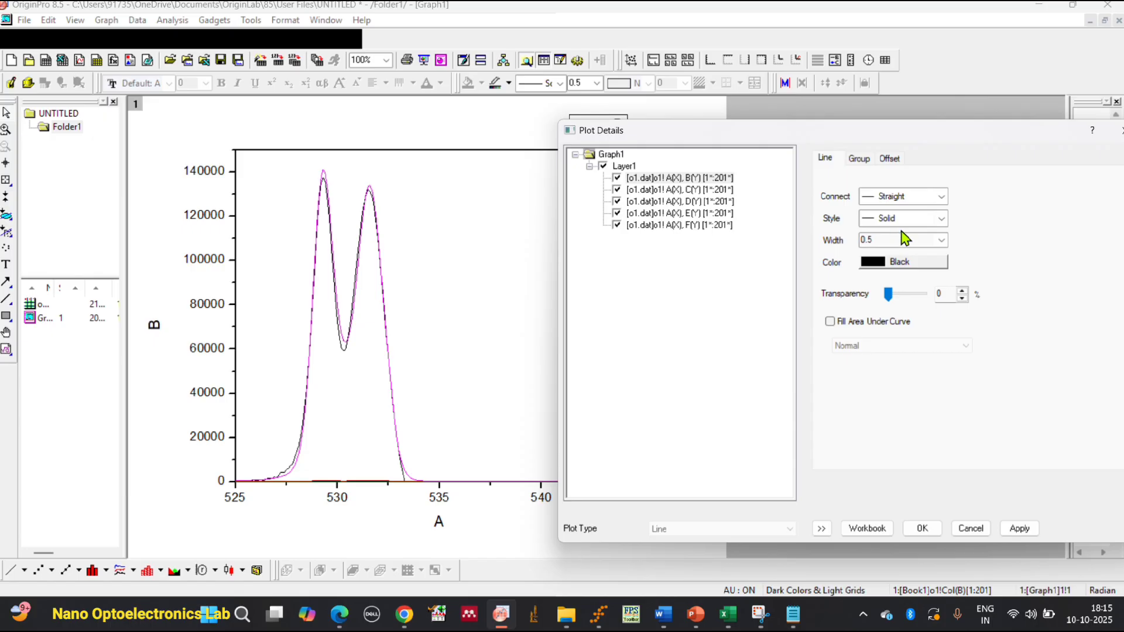
Try filling the area under the column B curve, going through the available fill modes and ending on Normal.
{"action": "left_click", "coordinate": [882, 330]}
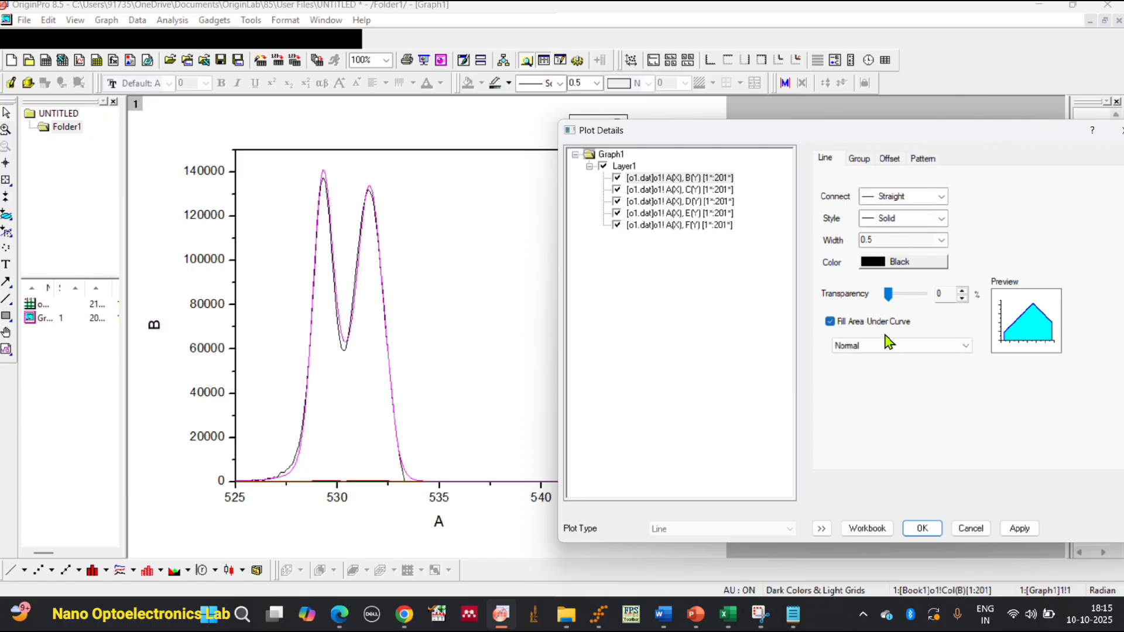
{"action": "left_click", "coordinate": [896, 345]}
{"action": "left_click", "coordinate": [906, 373]}
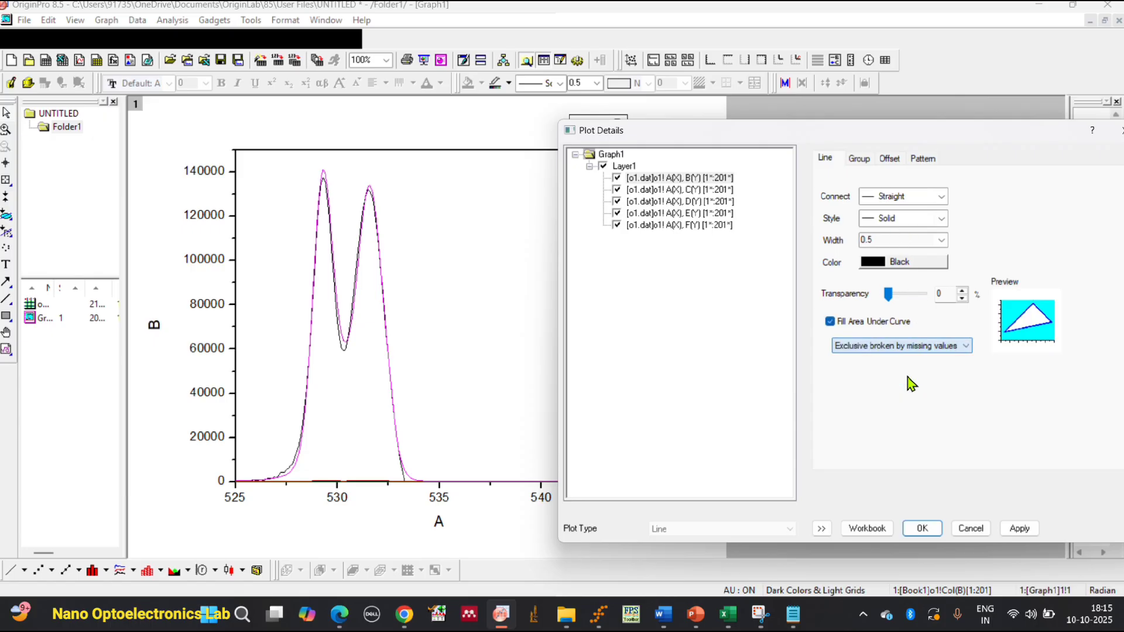
{"action": "left_click", "coordinate": [926, 347]}
{"action": "left_click", "coordinate": [919, 355]}
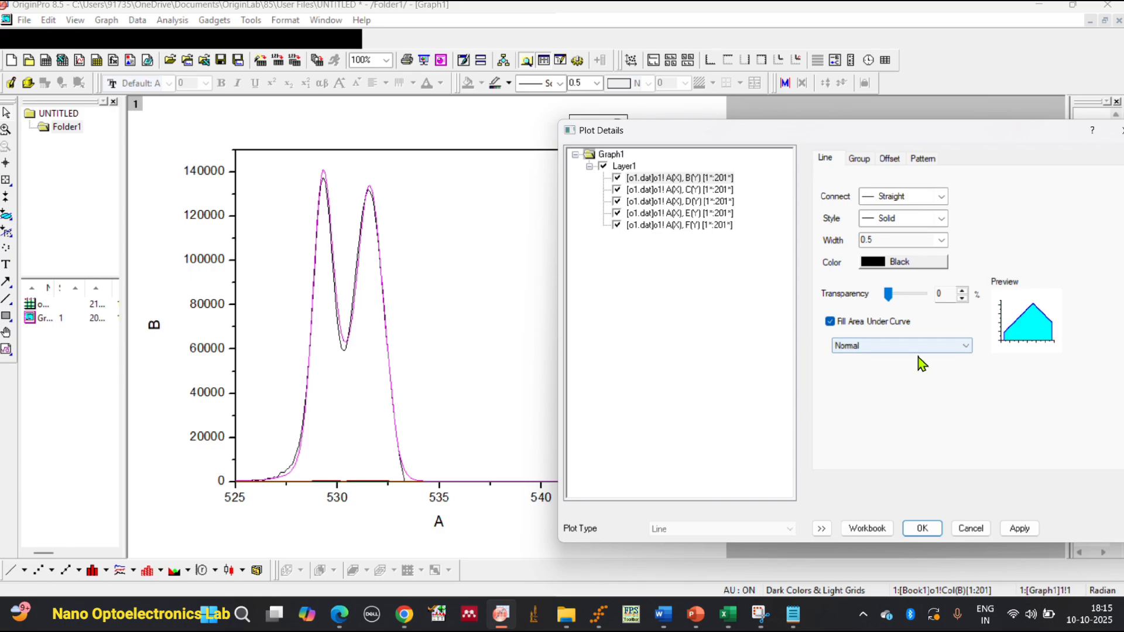
{"action": "left_click", "coordinate": [922, 347]}
{"action": "left_click", "coordinate": [933, 408]}
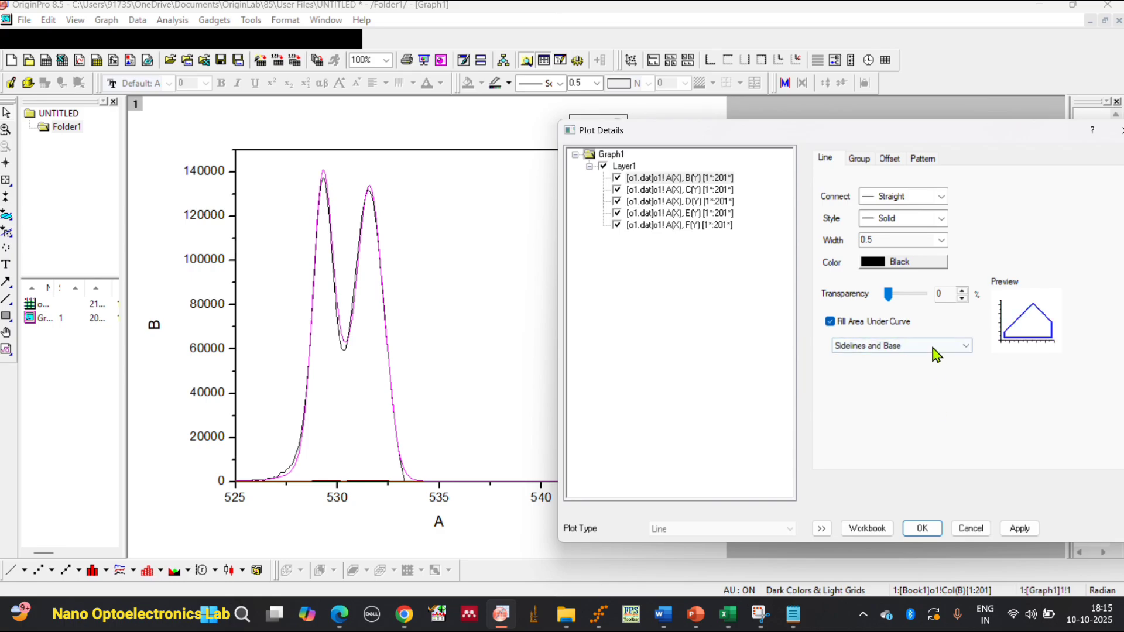
{"action": "left_click", "coordinate": [934, 348]}
{"action": "left_click", "coordinate": [927, 387]}
{"action": "left_click", "coordinate": [941, 348]}
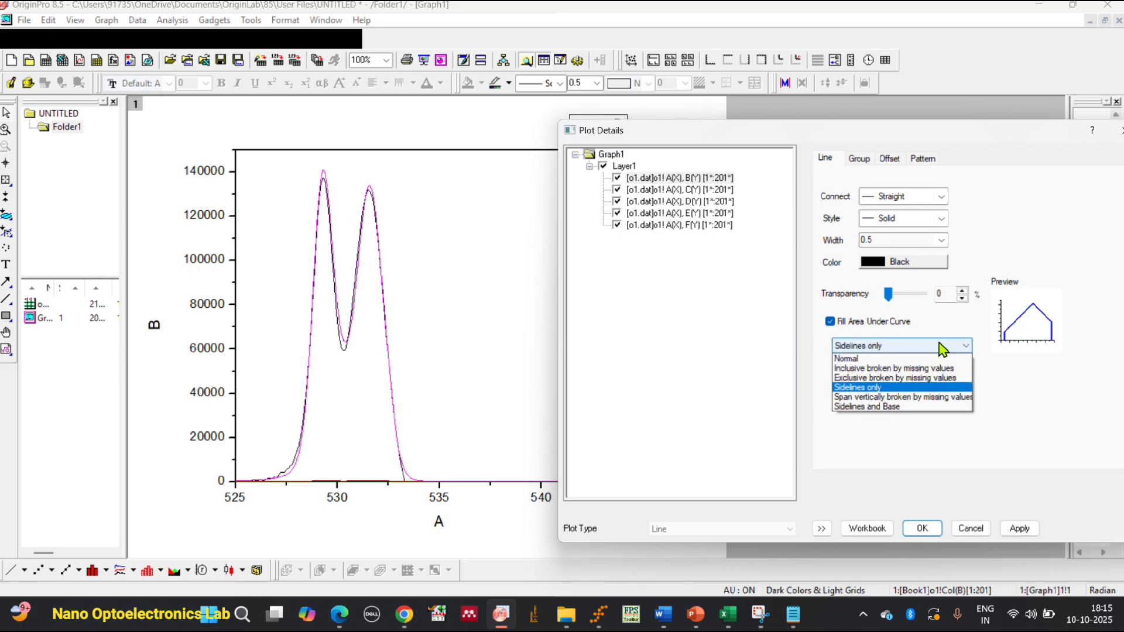
{"action": "left_click", "coordinate": [928, 398]}
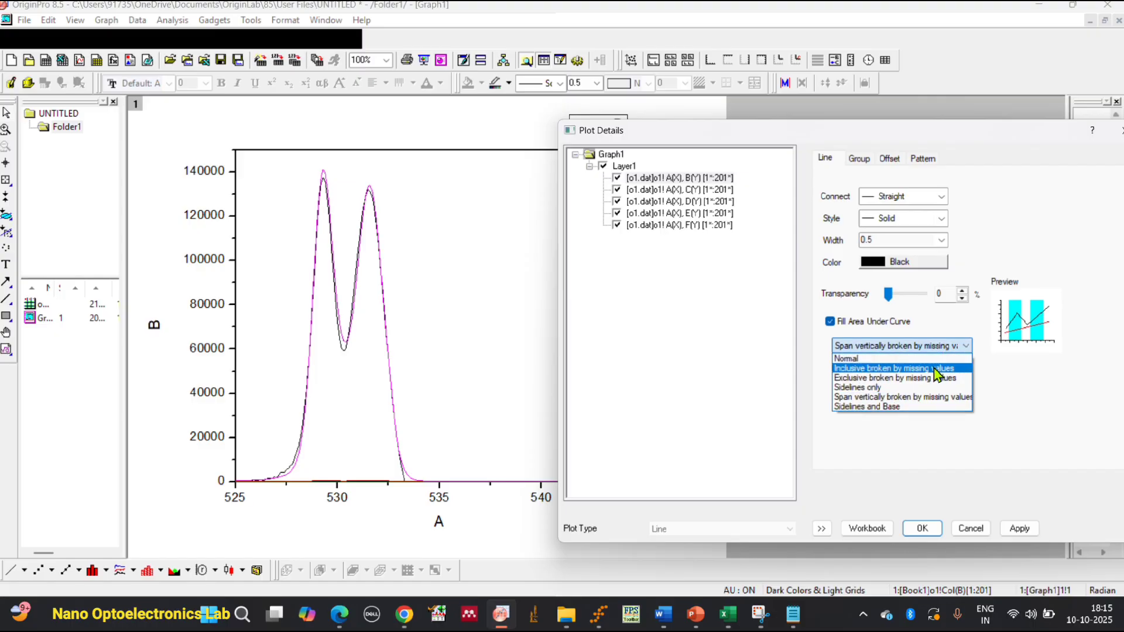
{"action": "left_click", "coordinate": [936, 367]}
{"action": "left_click", "coordinate": [943, 351]}
{"action": "left_click", "coordinate": [935, 368]}
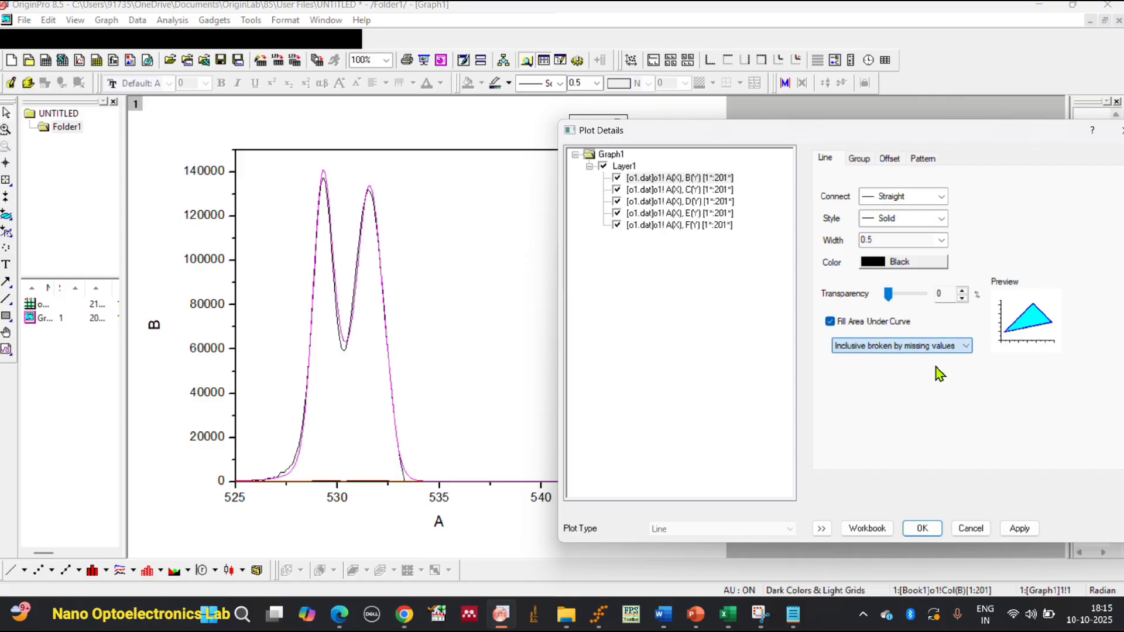
{"action": "left_click", "coordinate": [949, 353]}
{"action": "left_click", "coordinate": [939, 364]}
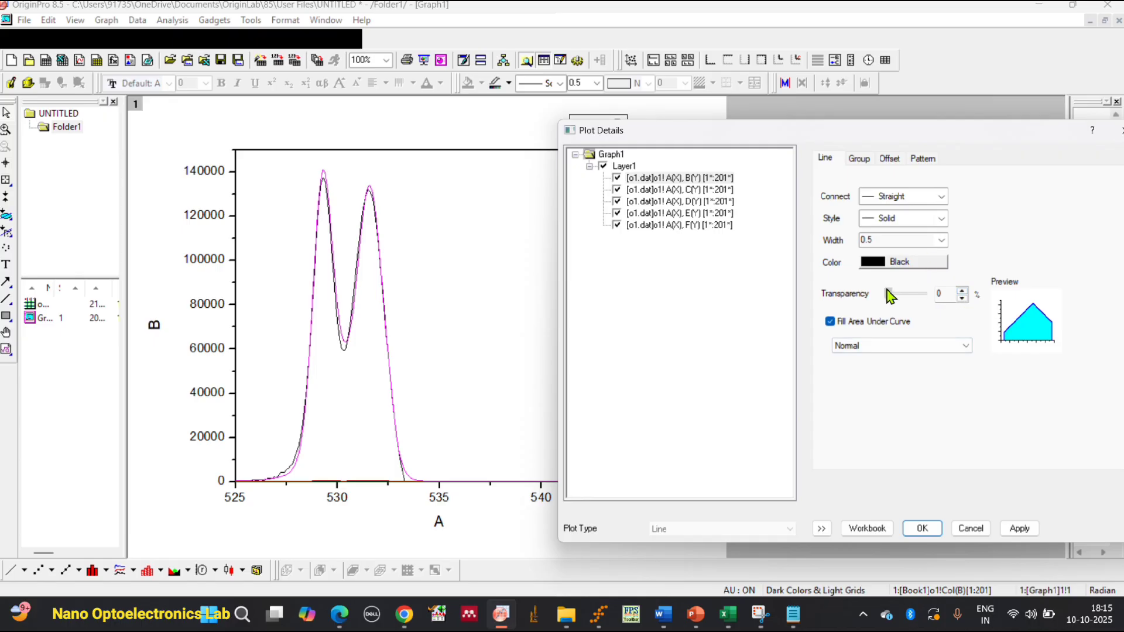
{"action": "mouse_move", "coordinate": [886, 290]}
{"action": "left_mouse_down"}
{"action": "mouse_move", "coordinate": [924, 291]}
{"action": "mouse_move", "coordinate": [872, 293]}
{"action": "left_mouse_up"}
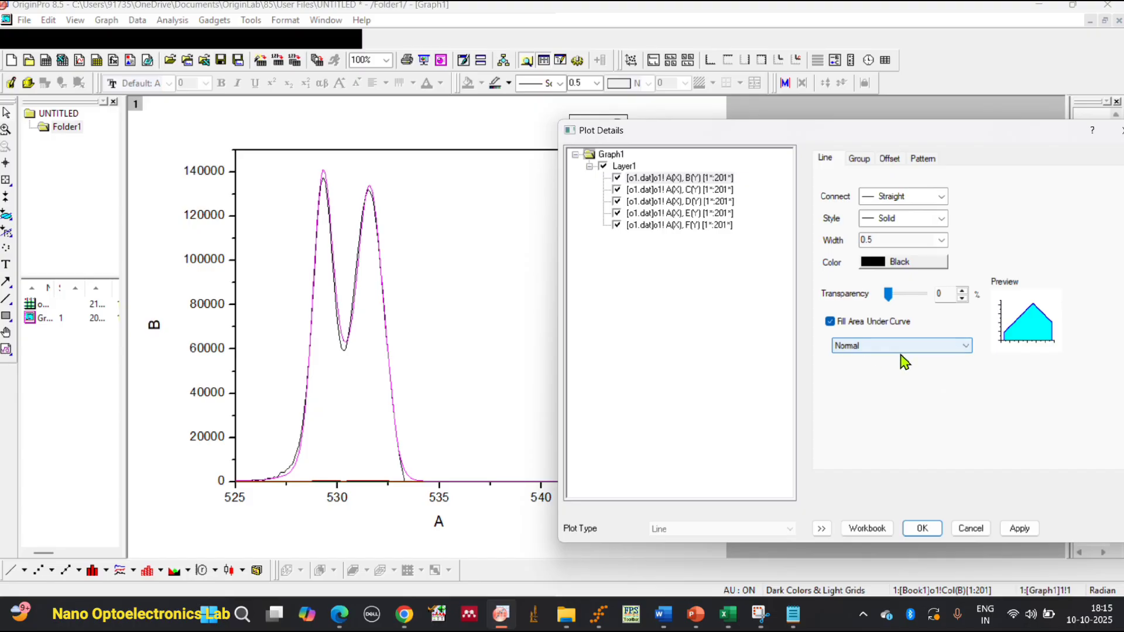
{"action": "left_click", "coordinate": [867, 527]}
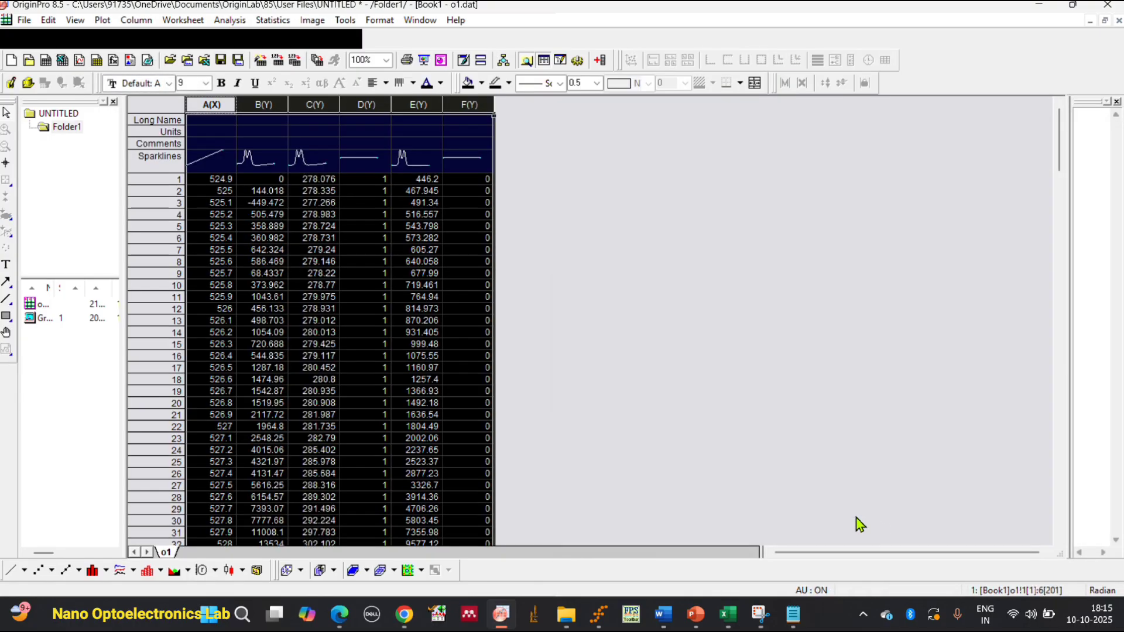
{"action": "double_click", "coordinate": [76, 319]}
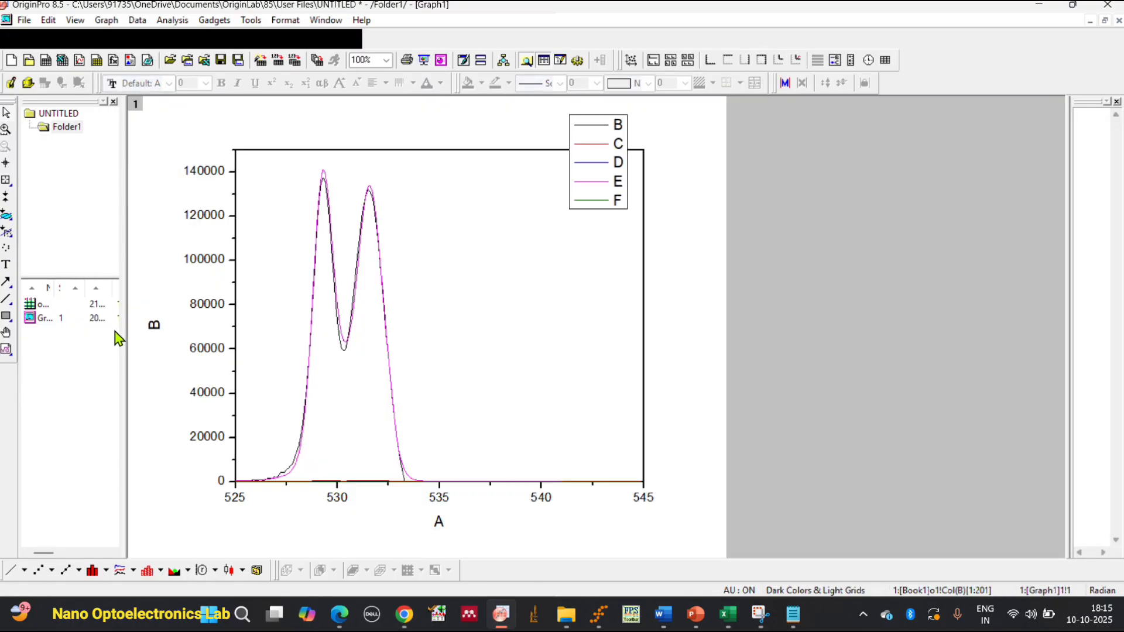
{"action": "double_click", "coordinate": [314, 397]}
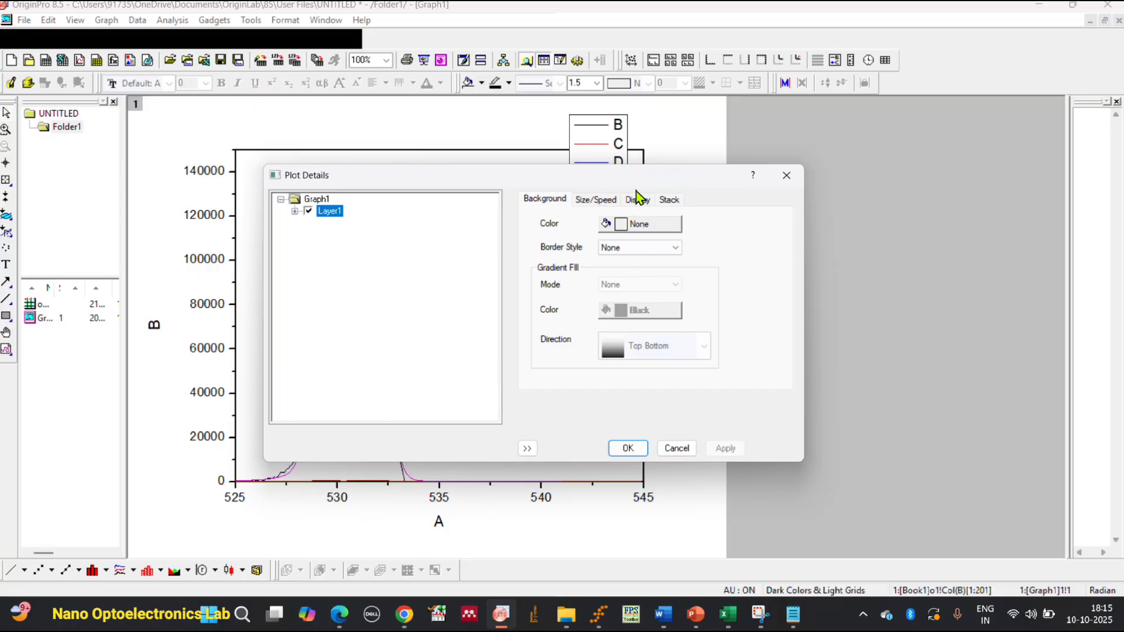
{"action": "left_click", "coordinate": [597, 203]}
{"action": "left_click", "coordinate": [567, 202]}
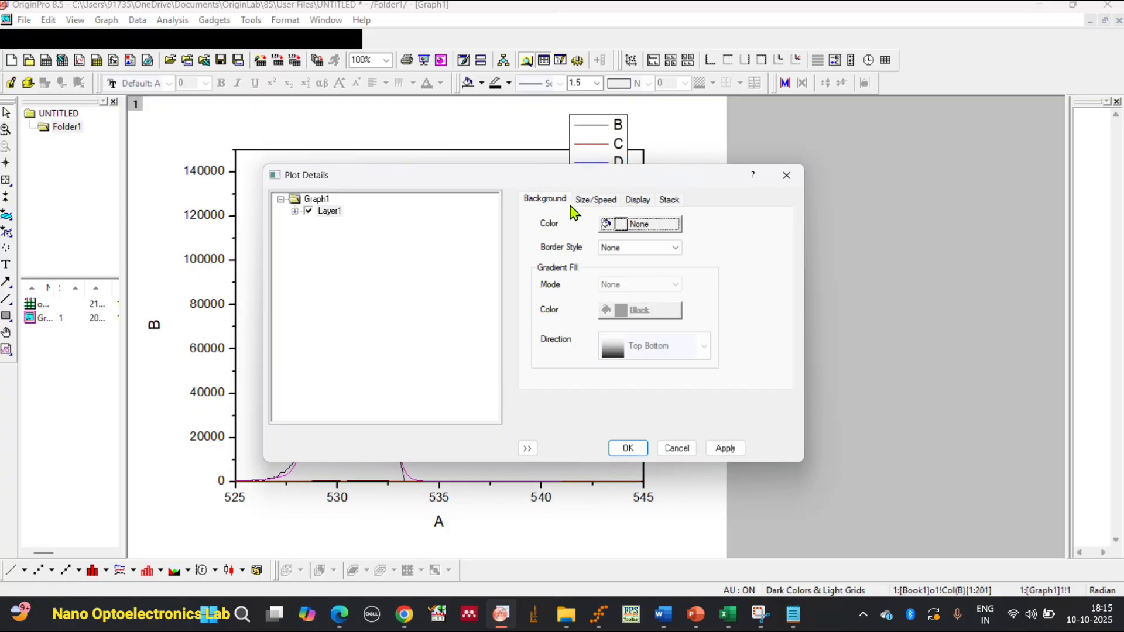
{"action": "left_click", "coordinate": [638, 200]}
{"action": "left_click", "coordinate": [785, 175]}
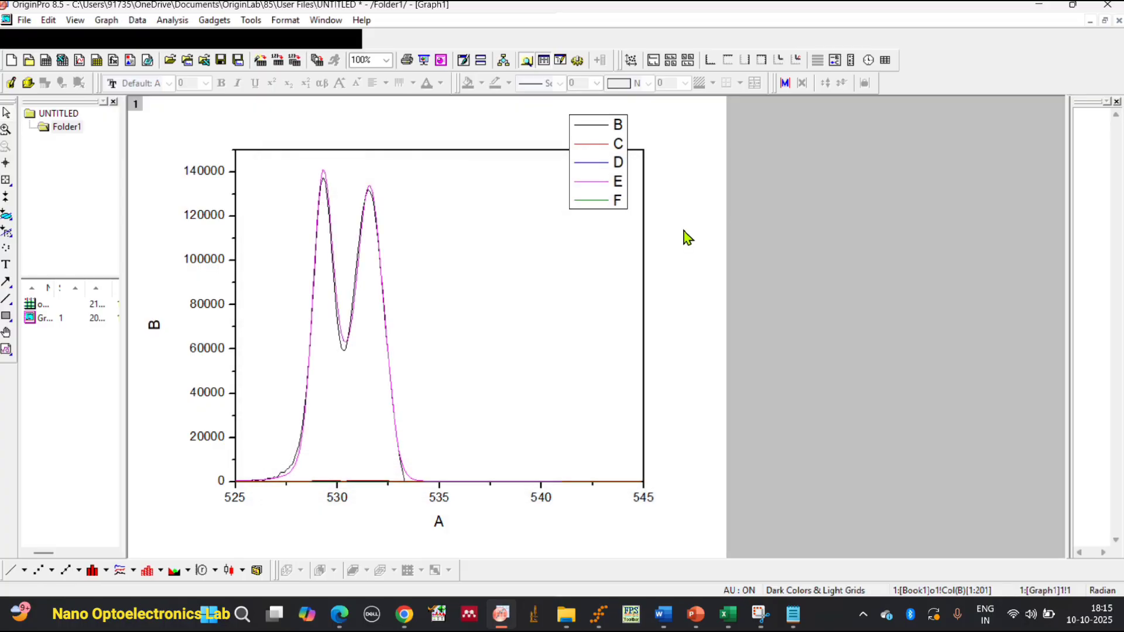
Reopen the column B curve's plot details, make the group edit mode Independent and return to the line settings.
{"action": "double_click", "coordinate": [296, 462]}
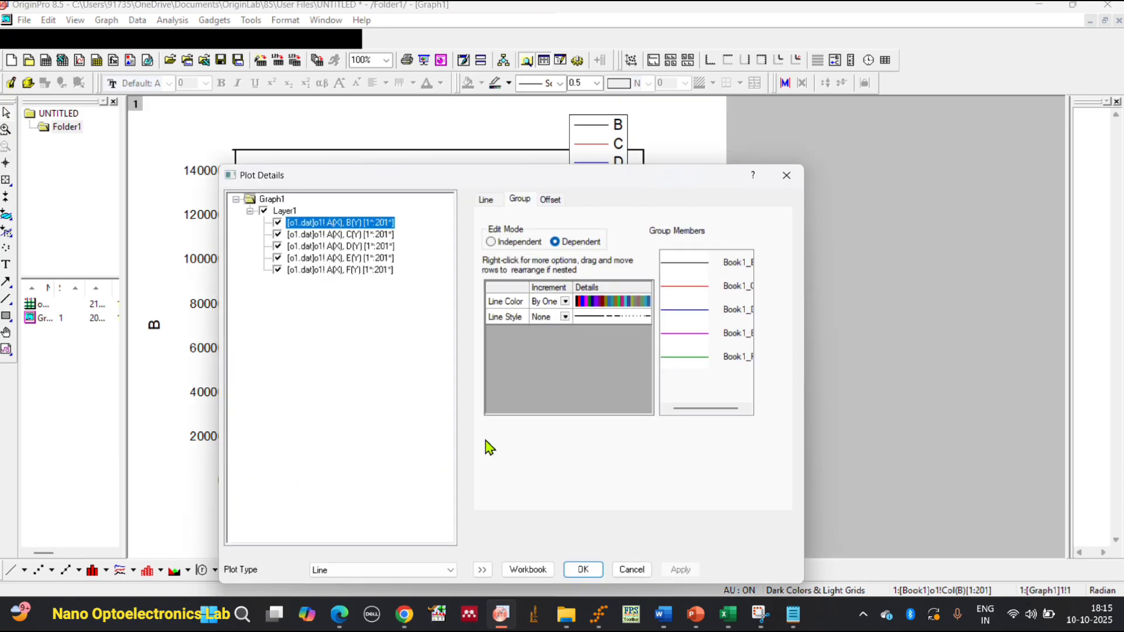
{"action": "left_click", "coordinate": [518, 243]}
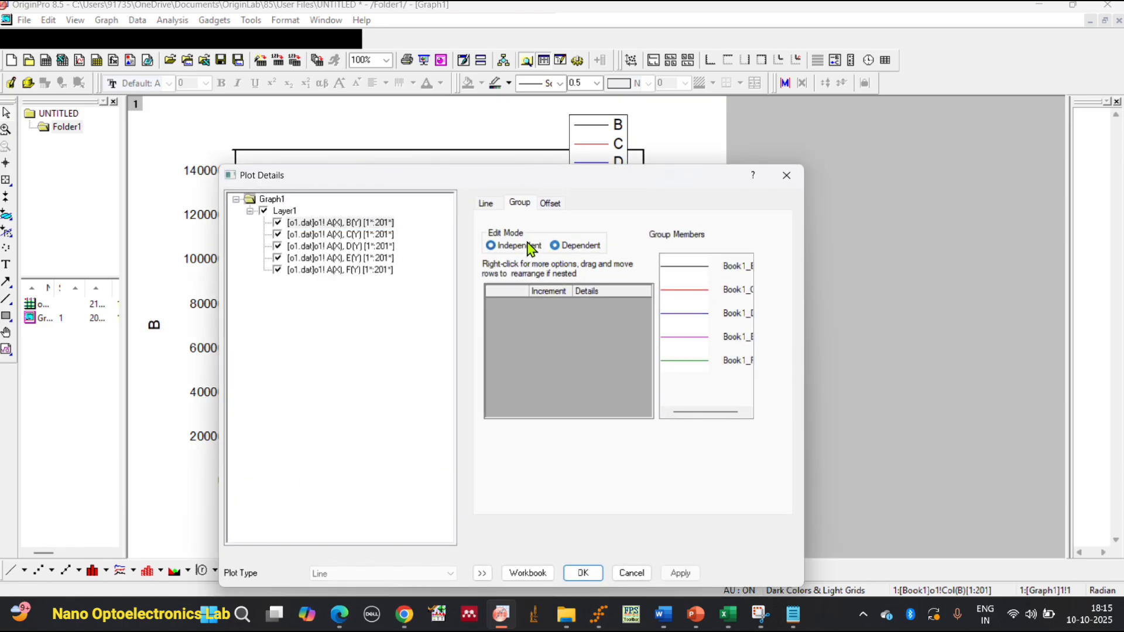
{"action": "left_click", "coordinate": [488, 203]}
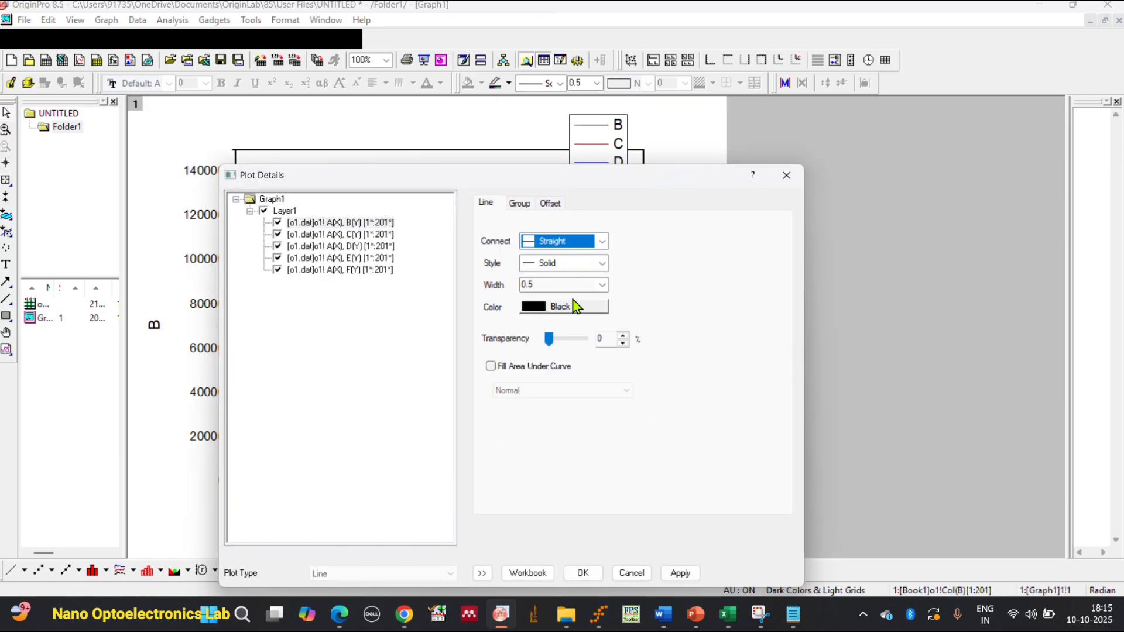
Fill the area under the column B curve in Normal mode and apply it with the graph in view.
{"action": "left_click", "coordinate": [549, 367]}
{"action": "left_click", "coordinate": [581, 391]}
{"action": "left_click", "coordinate": [582, 403]}
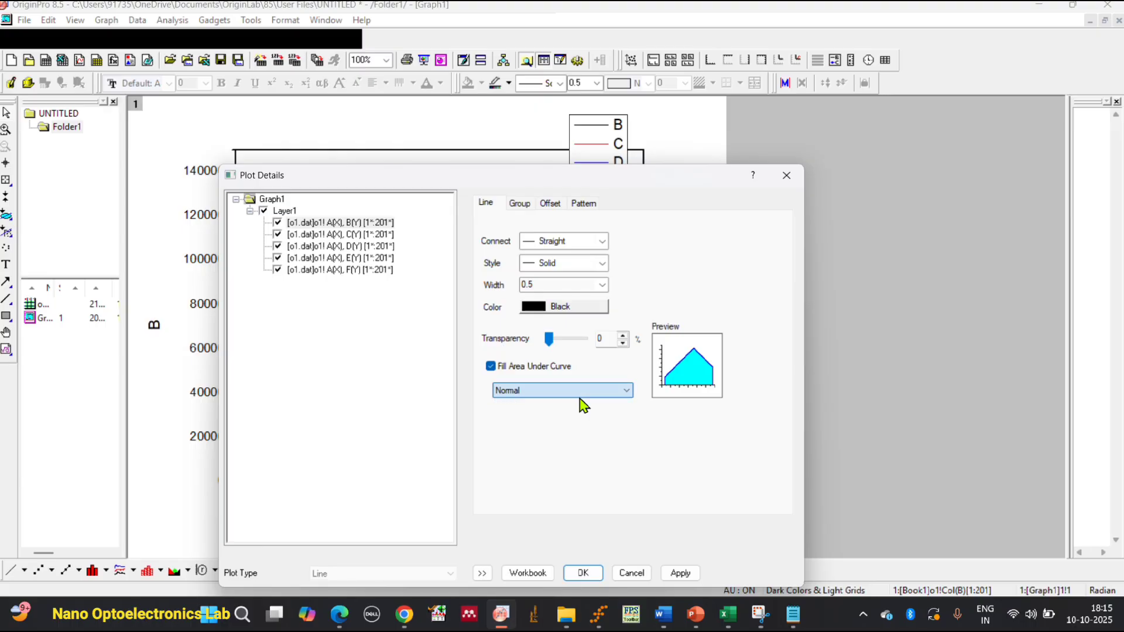
{"action": "left_click_drag", "start_coordinate": [637, 175], "coordinate": [871, 109]}
{"action": "left_click", "coordinate": [829, 480]}
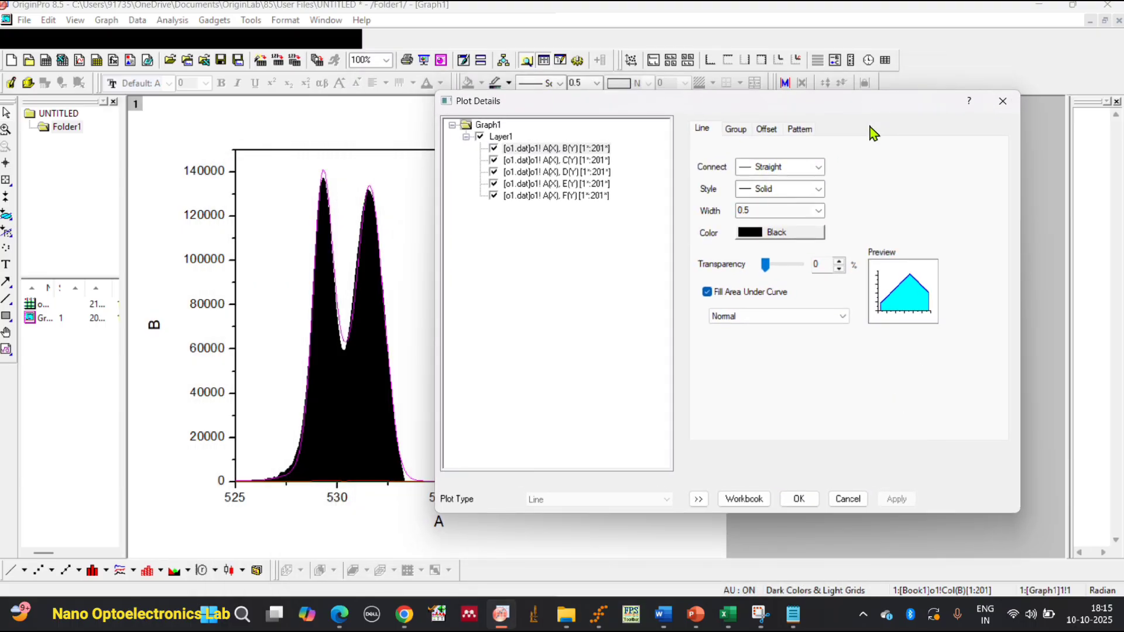
Set the column B curve's line color to Red and apply it.
{"action": "left_click", "coordinate": [822, 234]}
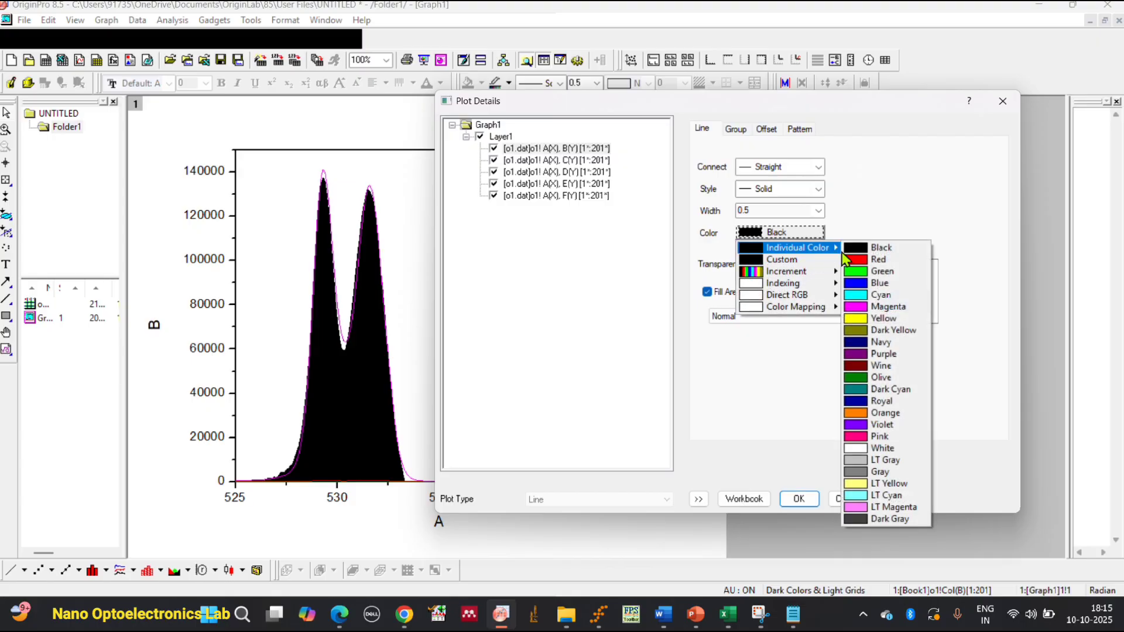
{"action": "left_click", "coordinate": [845, 259]}
{"action": "left_click", "coordinate": [893, 498]}
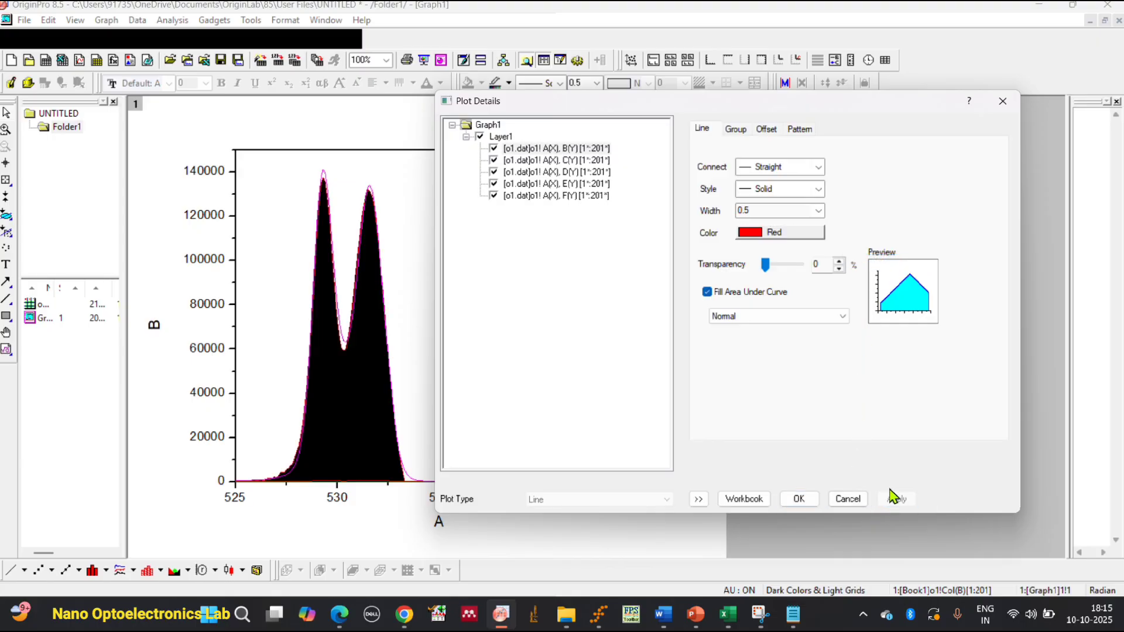
Set the column B curve's transparency to 66% and its line color to Green, applying both changes.
{"action": "left_click_drag", "start_coordinate": [765, 264], "coordinate": [788, 264]}
{"action": "left_click", "coordinate": [896, 500]}
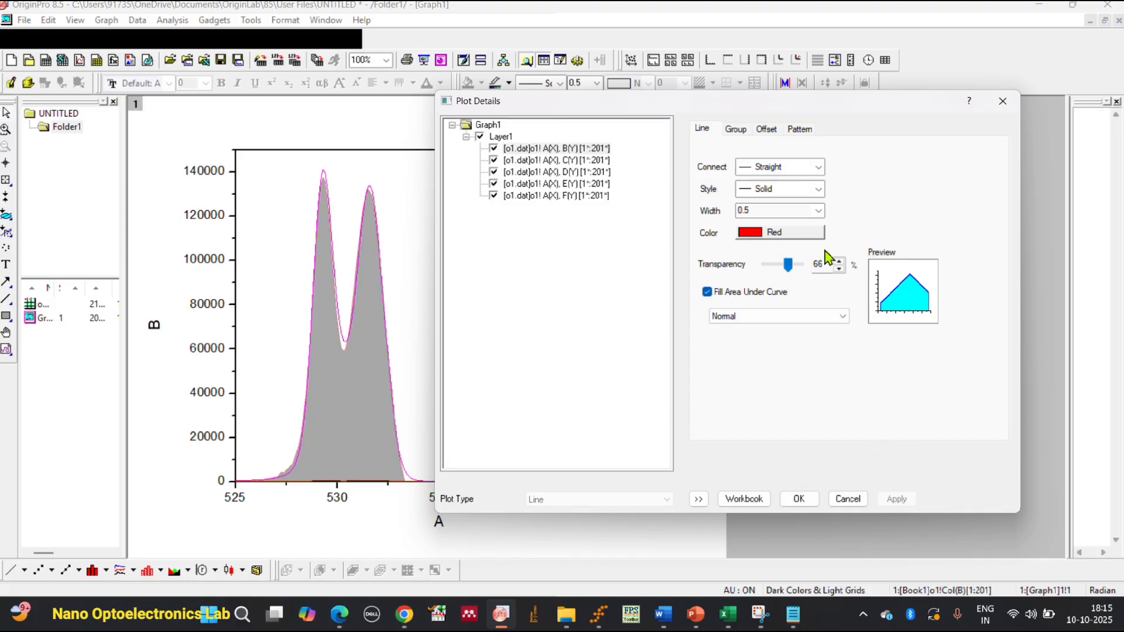
{"action": "left_click", "coordinate": [806, 237]}
{"action": "mouse_move", "coordinate": [807, 247]}
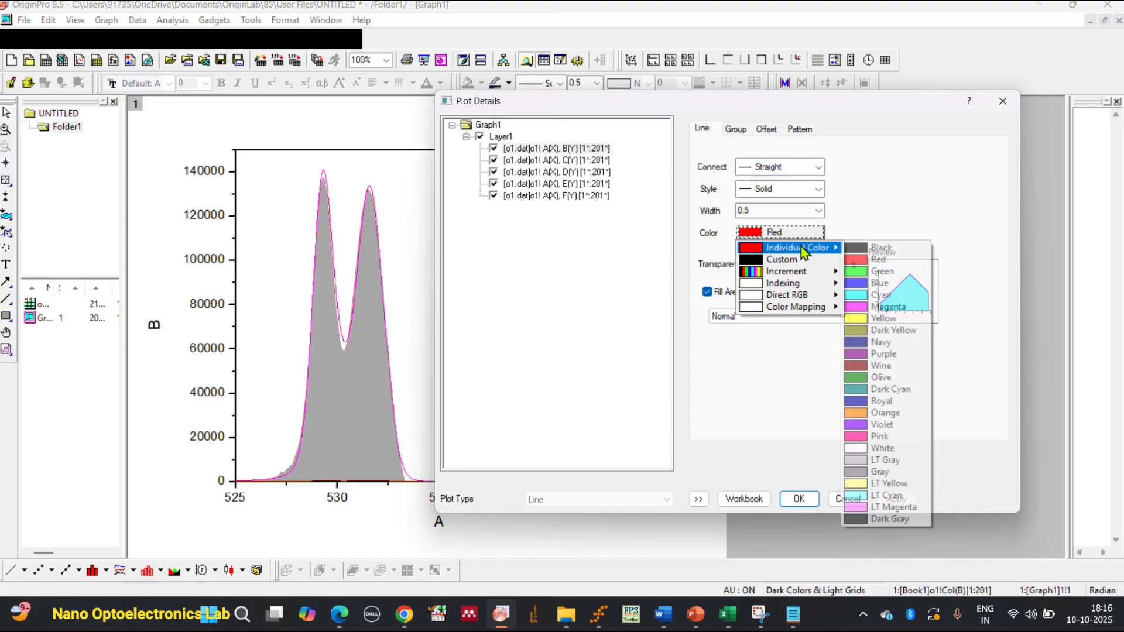
{"action": "left_click", "coordinate": [895, 271]}
{"action": "left_click", "coordinate": [896, 501]}
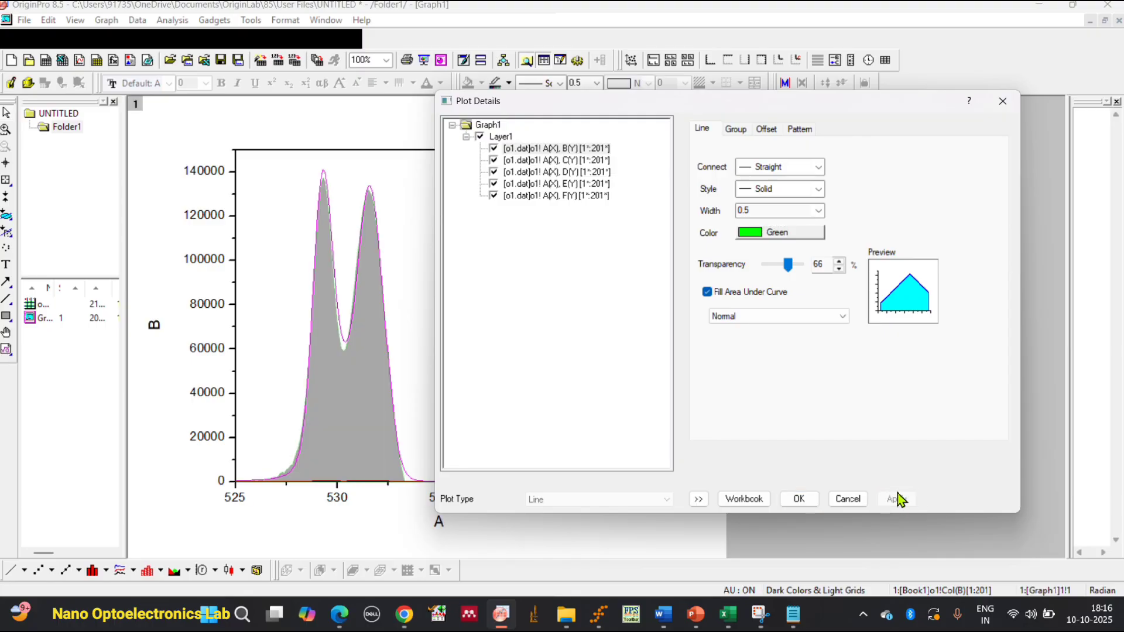
Color the column C curve Yellow, fill the area under it in Normal mode and apply.
{"action": "left_click", "coordinate": [546, 161]}
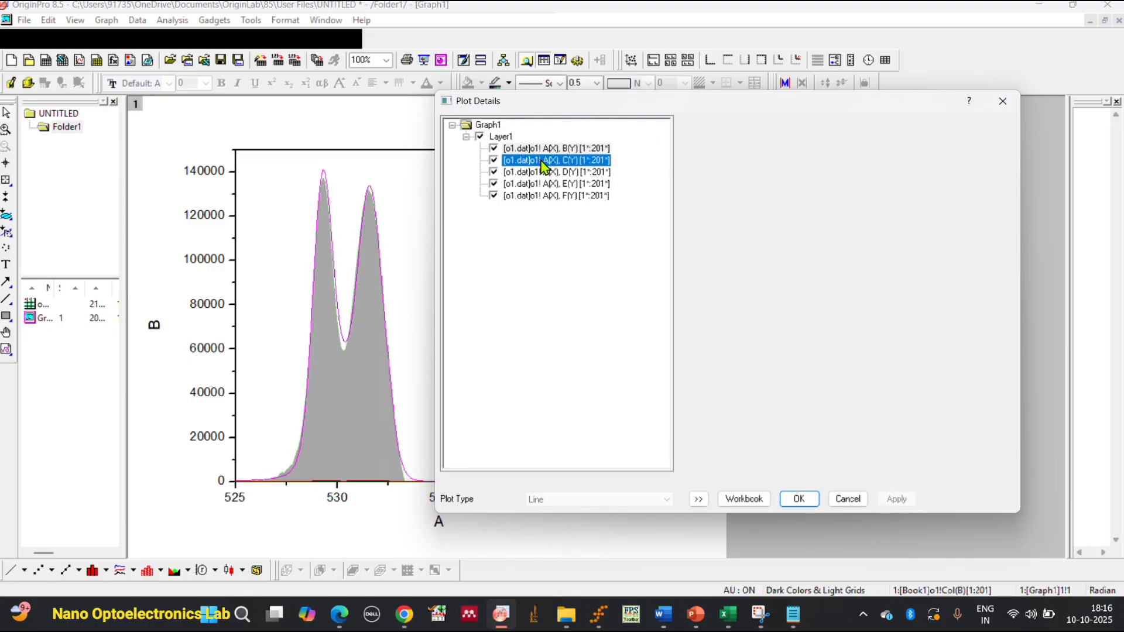
{"action": "left_click", "coordinate": [781, 233]}
{"action": "mouse_move", "coordinate": [807, 246]}
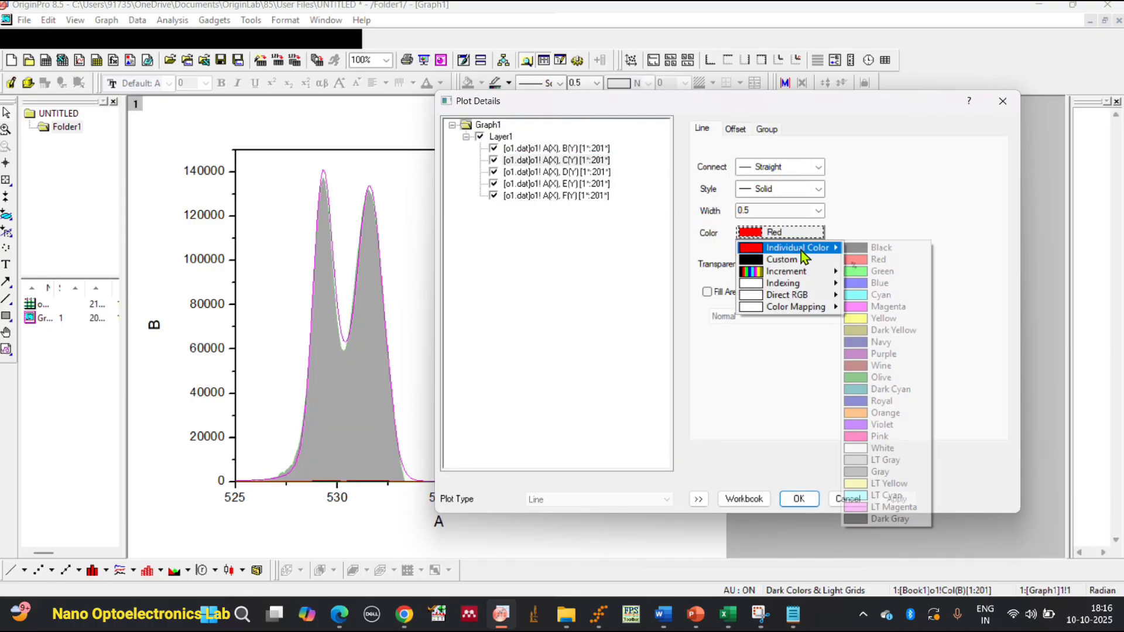
{"action": "left_click", "coordinate": [876, 320]}
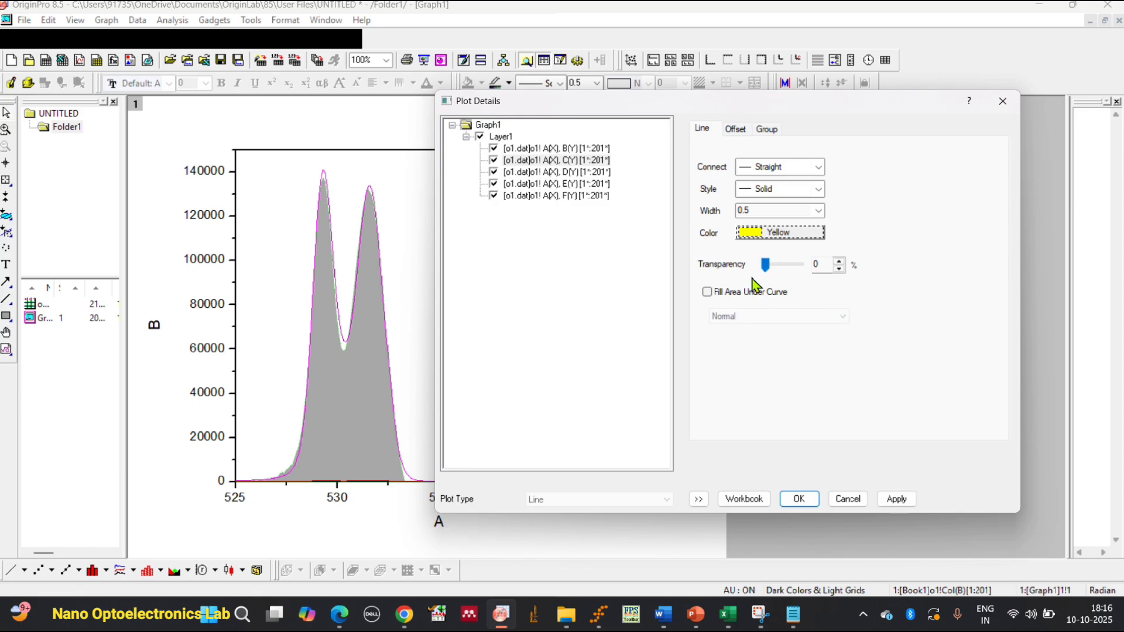
{"action": "left_click", "coordinate": [740, 292]}
{"action": "left_click", "coordinate": [770, 316]}
{"action": "left_click", "coordinate": [770, 326]}
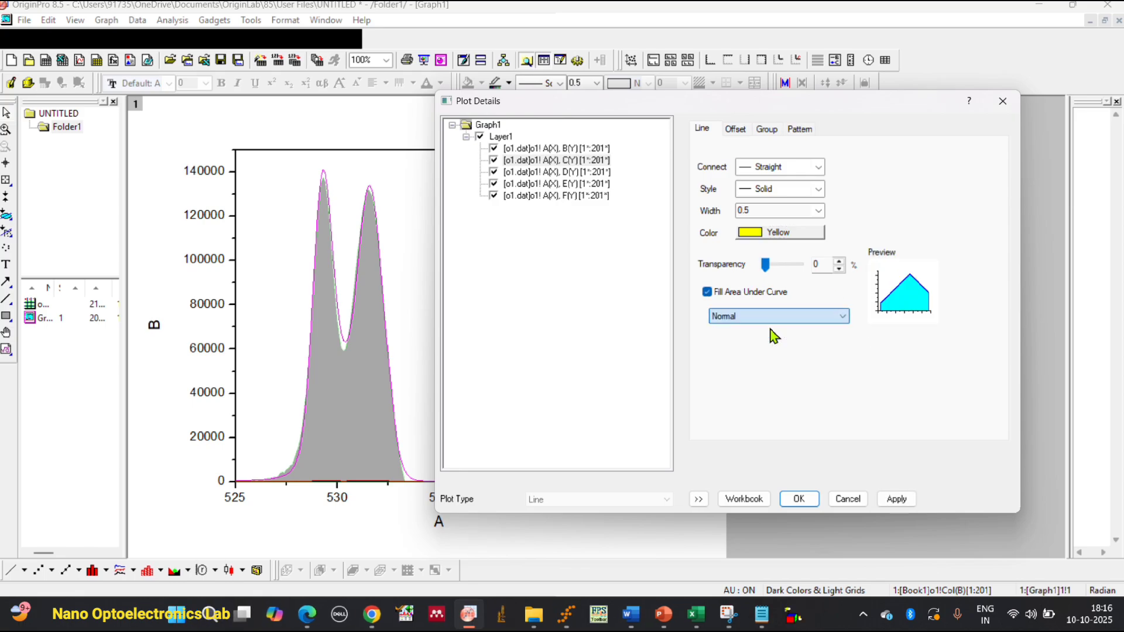
{"action": "left_click", "coordinate": [897, 498]}
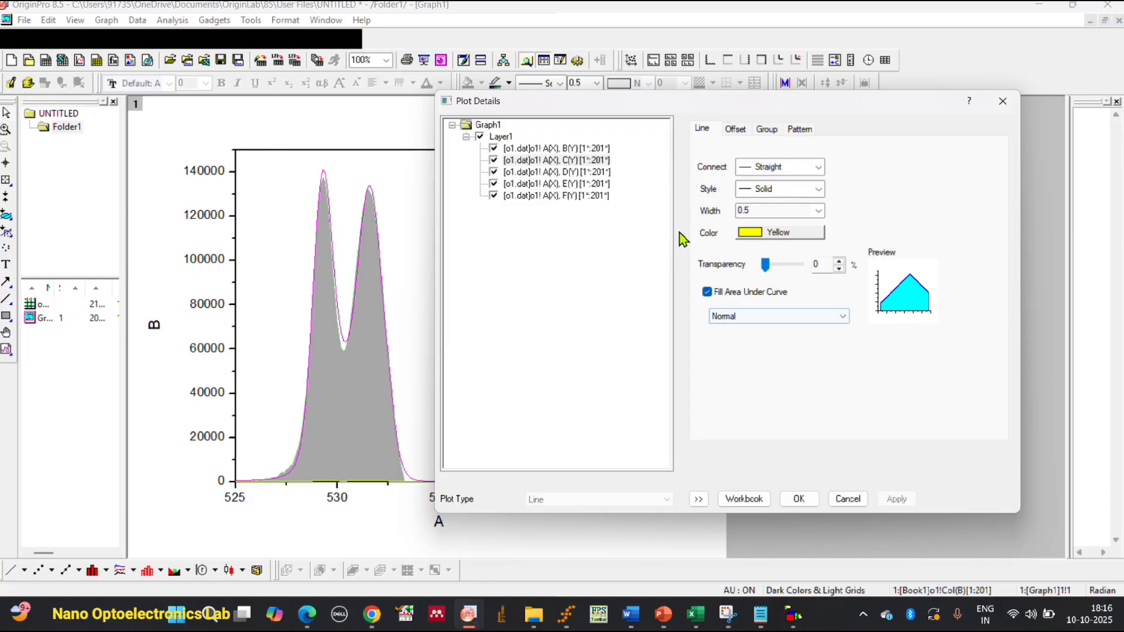
Fill the area under the column D curve in Normal mode, color its line Pink and apply.
{"action": "left_click", "coordinate": [562, 171]}
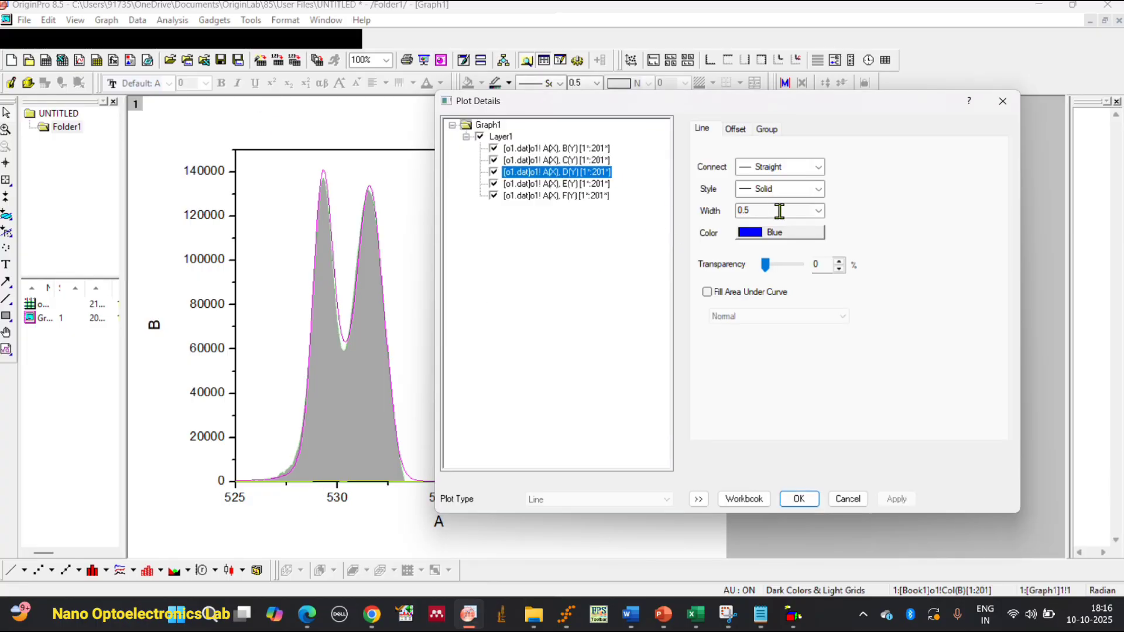
{"action": "left_click", "coordinate": [707, 291]}
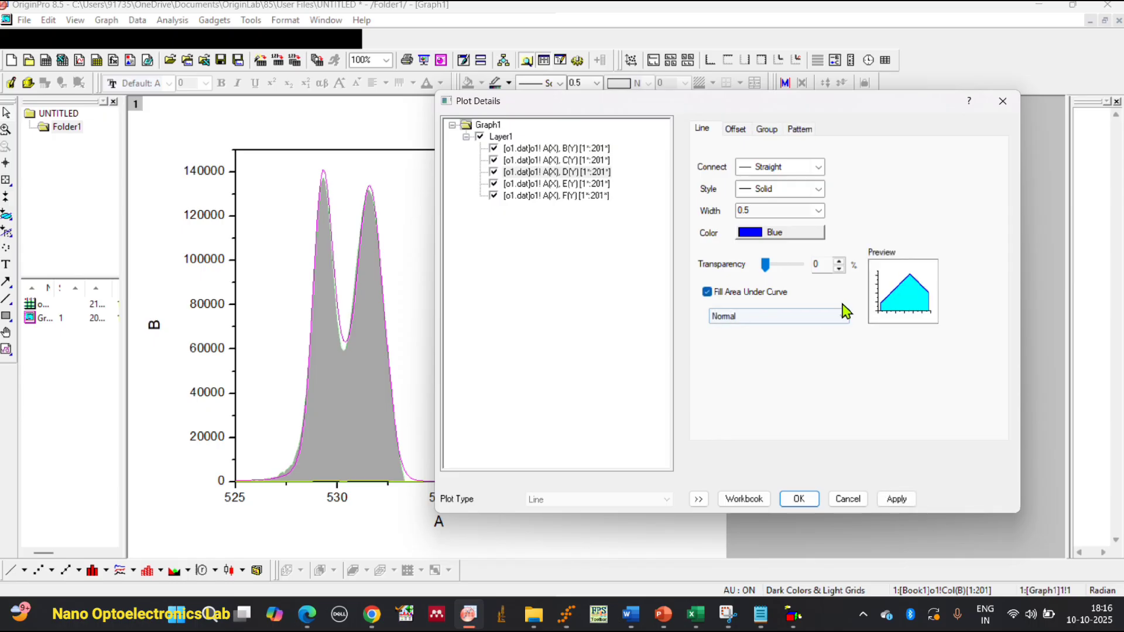
{"action": "left_click", "coordinate": [818, 234]}
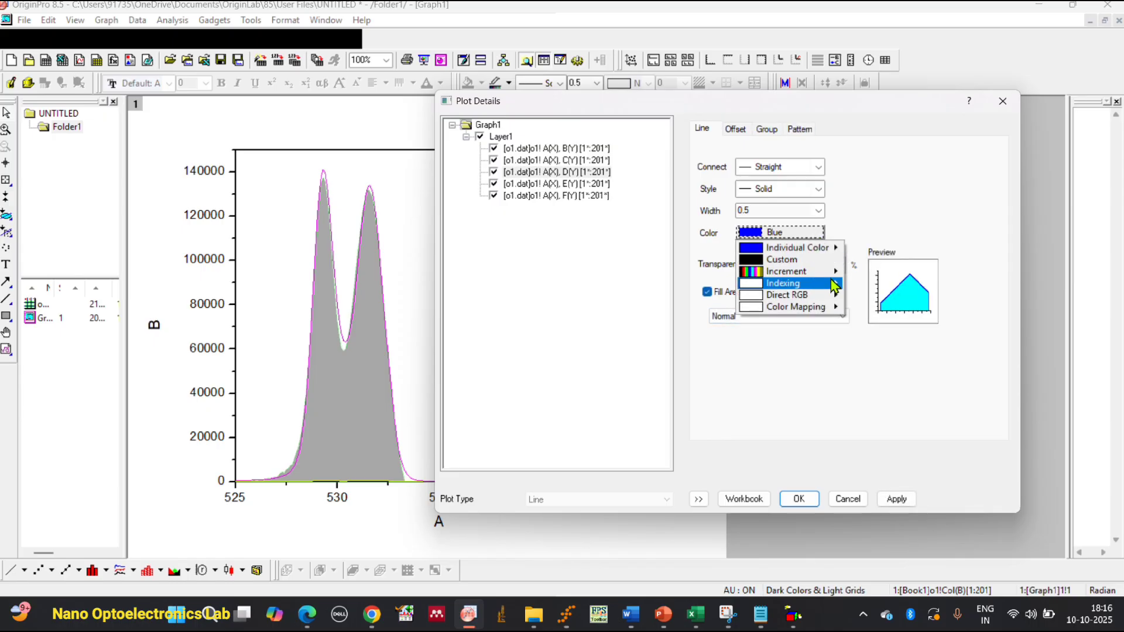
{"action": "mouse_move", "coordinate": [838, 247]}
{"action": "left_click", "coordinate": [859, 436]}
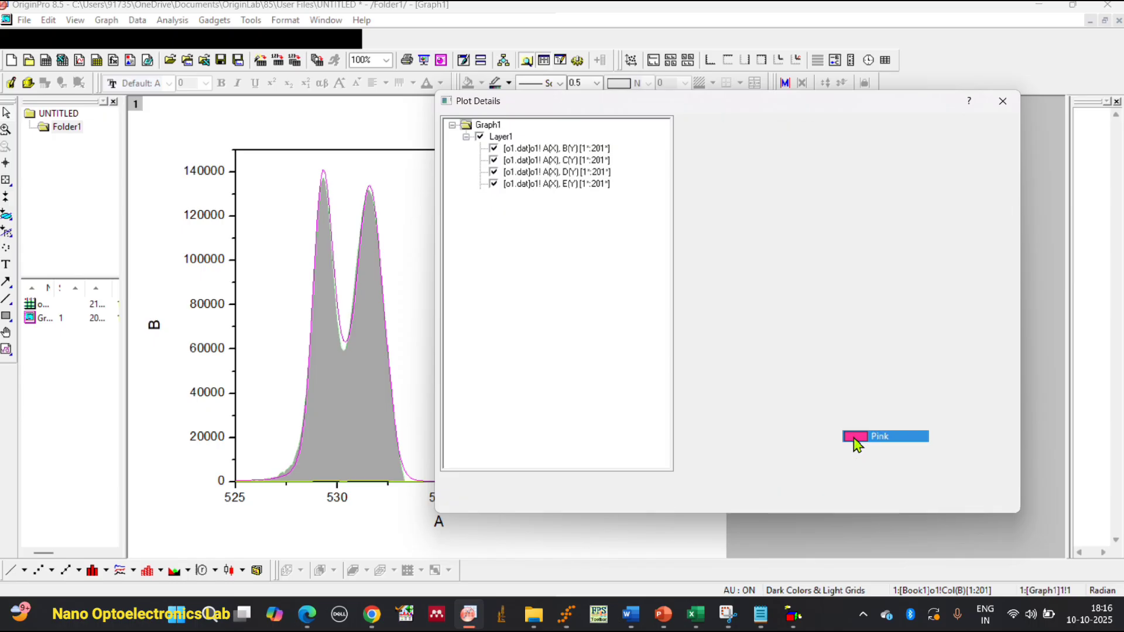
{"action": "left_click", "coordinate": [890, 502]}
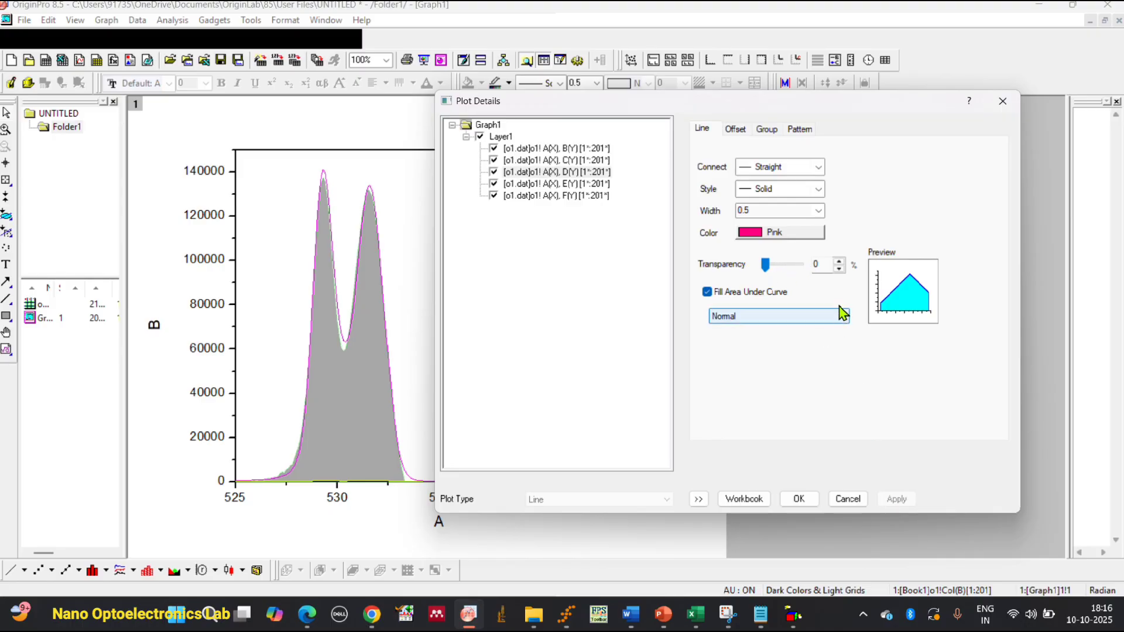
Try 15% transparency on the column B curve, apply it, and raise the transparency to 91%, applying again.
{"action": "left_click", "coordinate": [585, 148]}
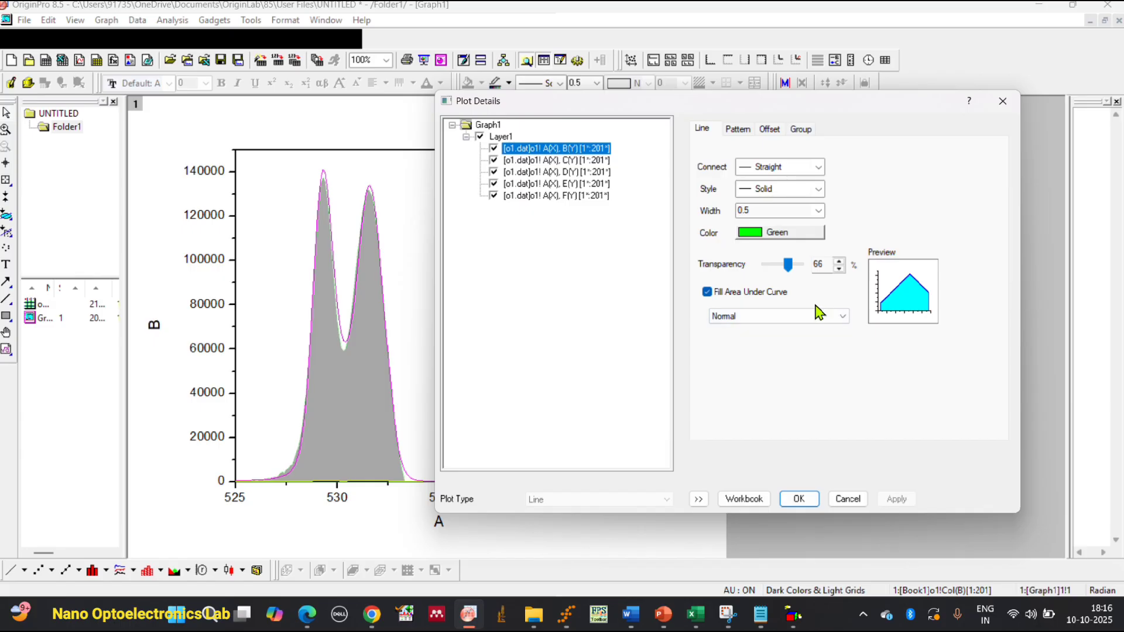
{"action": "left_click_drag", "start_coordinate": [788, 264], "coordinate": [770, 265]}
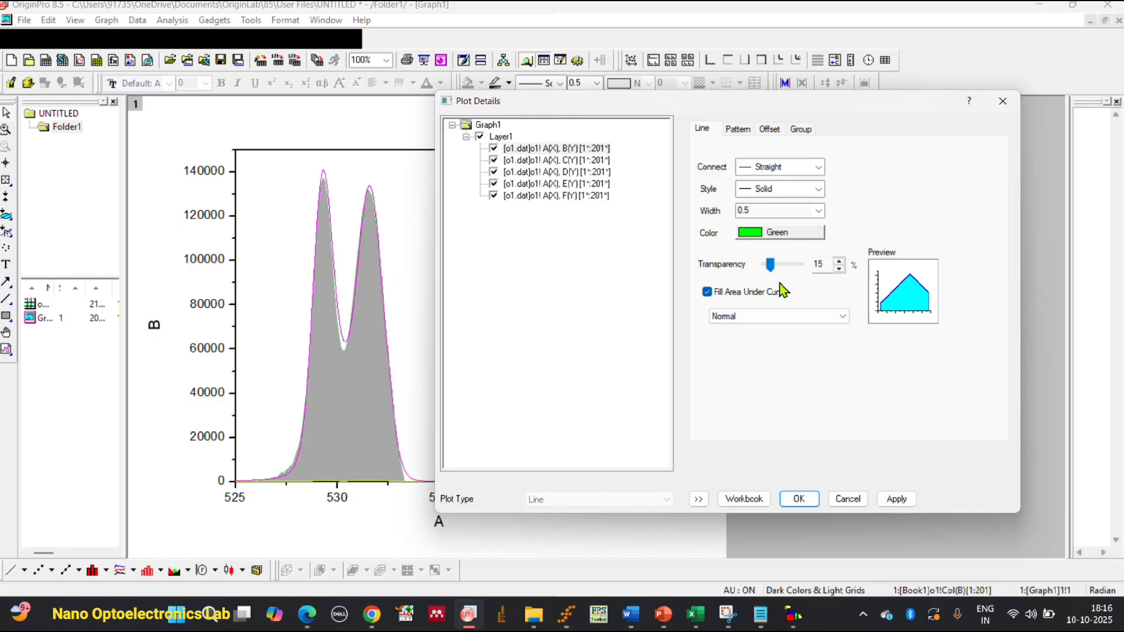
{"action": "left_click", "coordinate": [898, 498]}
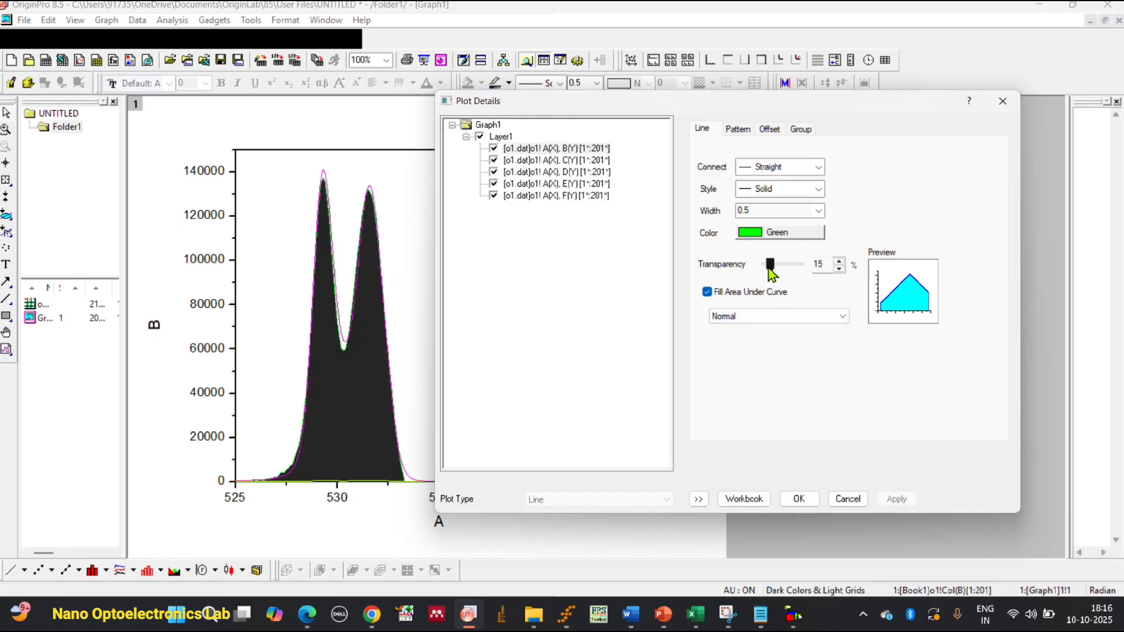
{"action": "left_click_drag", "start_coordinate": [772, 266], "coordinate": [797, 265]}
{"action": "left_click", "coordinate": [911, 501]}
{"action": "left_click", "coordinate": [904, 501]}
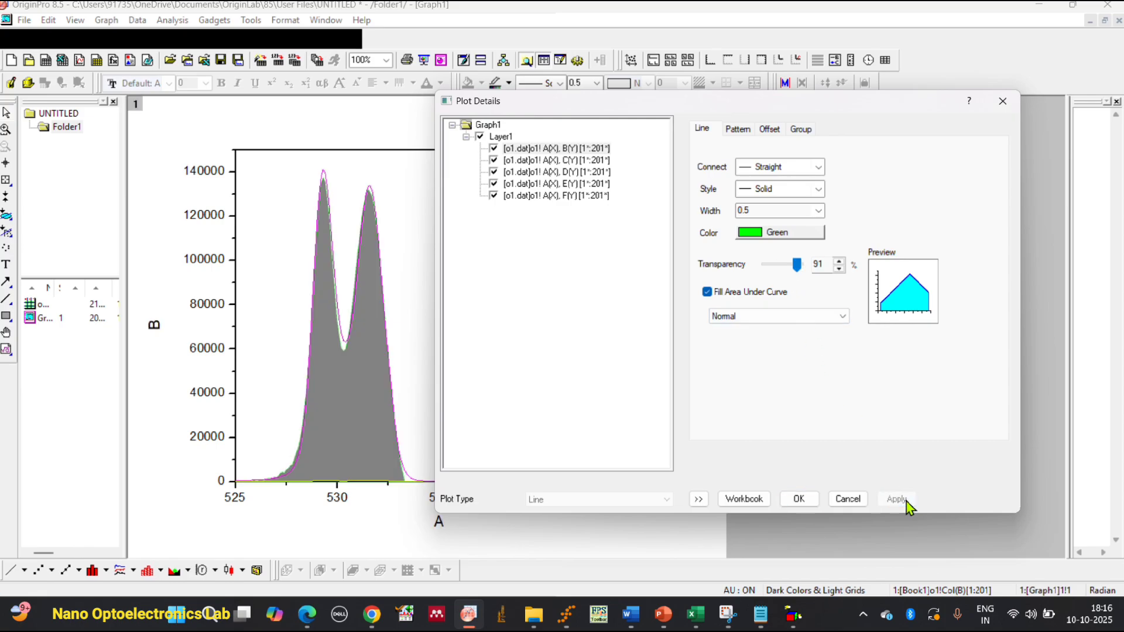
Enable filling the area under the column F curve and choose the Inclusive broken by missing values mode.
{"action": "left_click", "coordinate": [593, 195]}
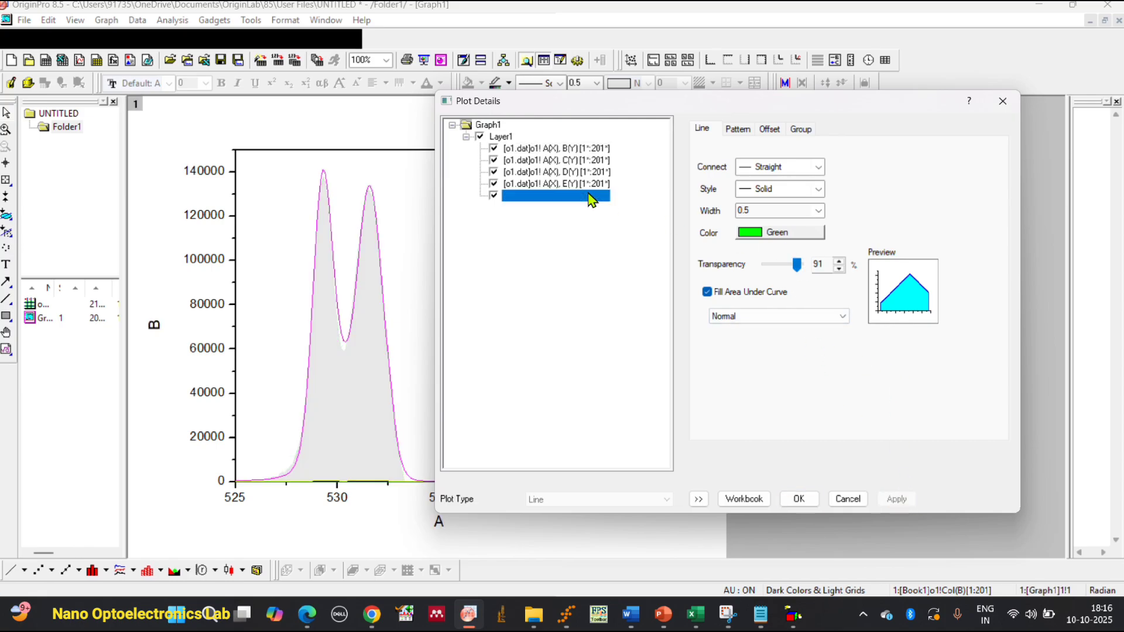
{"action": "left_click", "coordinate": [749, 293]}
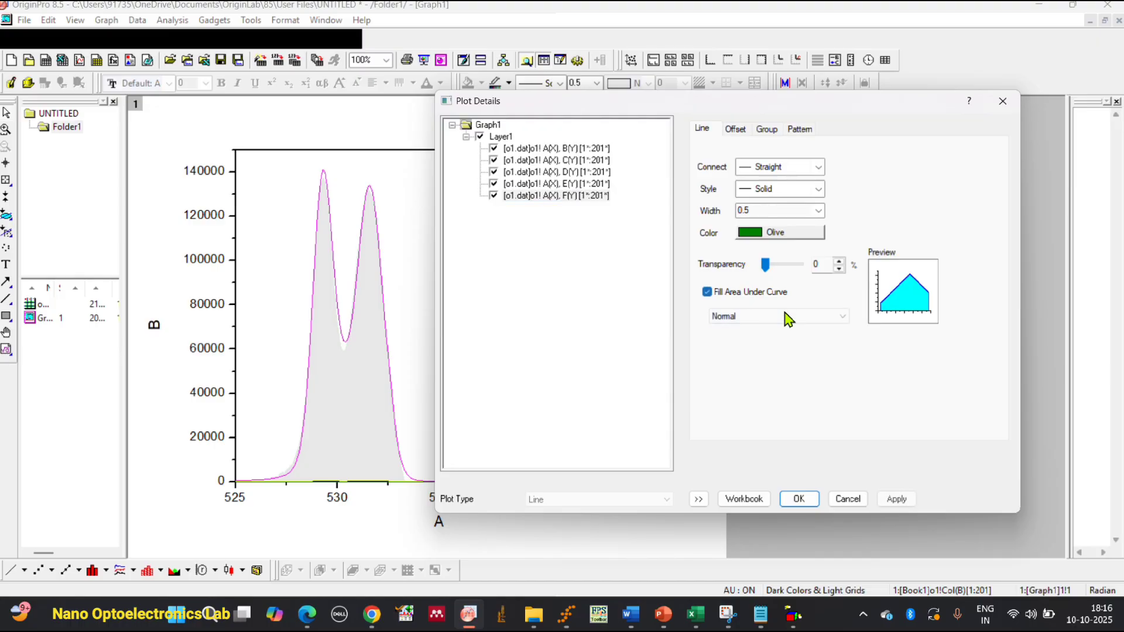
{"action": "left_click", "coordinate": [796, 318]}
{"action": "left_click", "coordinate": [802, 340]}
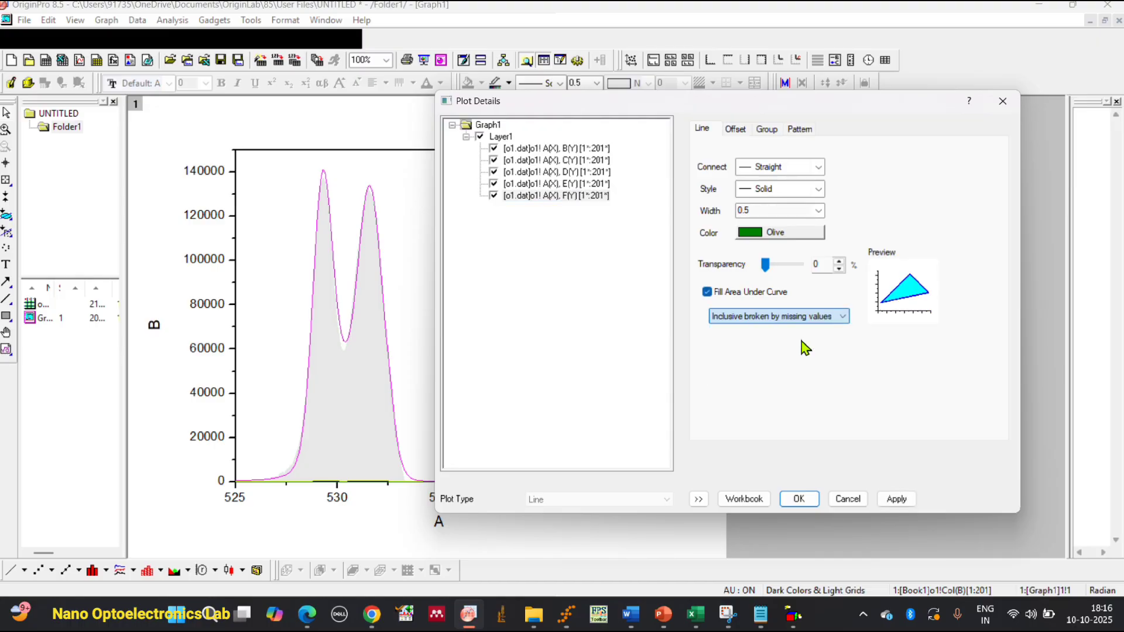
Try the Exclusive, Sidelines only, Span vertically, and Sidelines and Base fill modes for the column F curve, returning to Inclusive broken by missing values and applying it.
{"action": "left_click", "coordinate": [830, 320]}
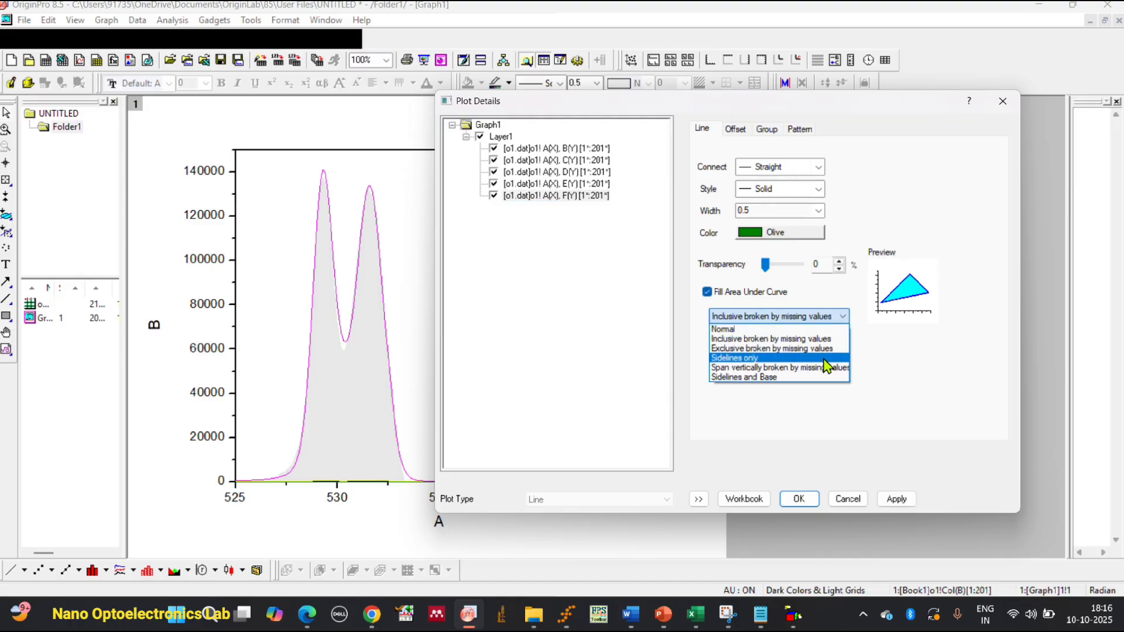
{"action": "left_click", "coordinate": [828, 355]}
{"action": "left_click", "coordinate": [840, 321]}
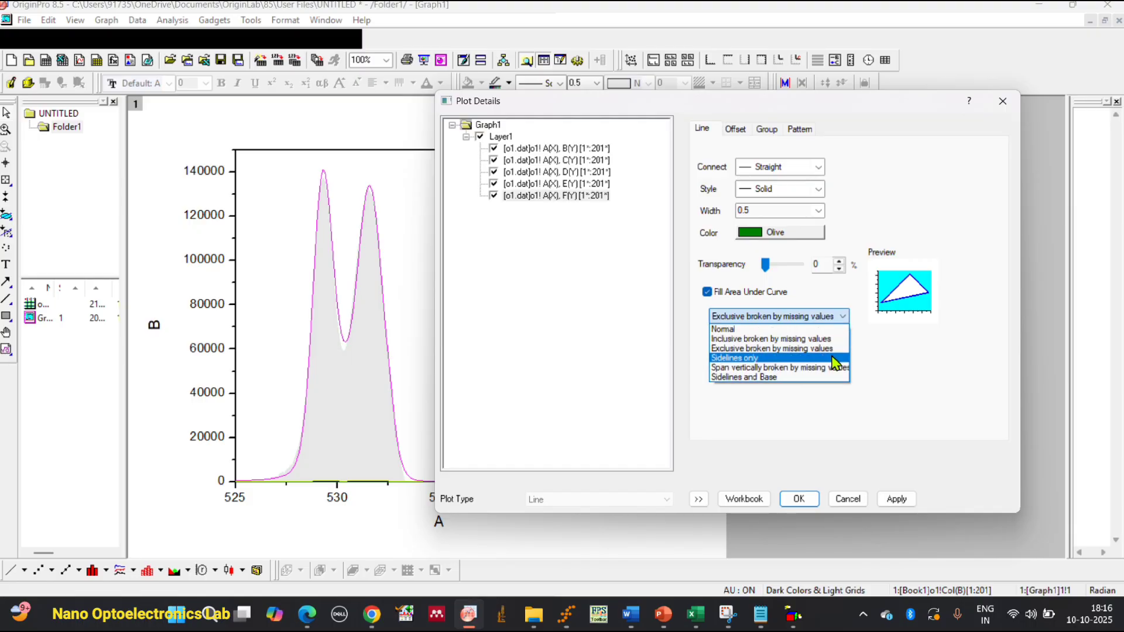
{"action": "left_click", "coordinate": [835, 359]}
{"action": "left_click", "coordinate": [843, 320]}
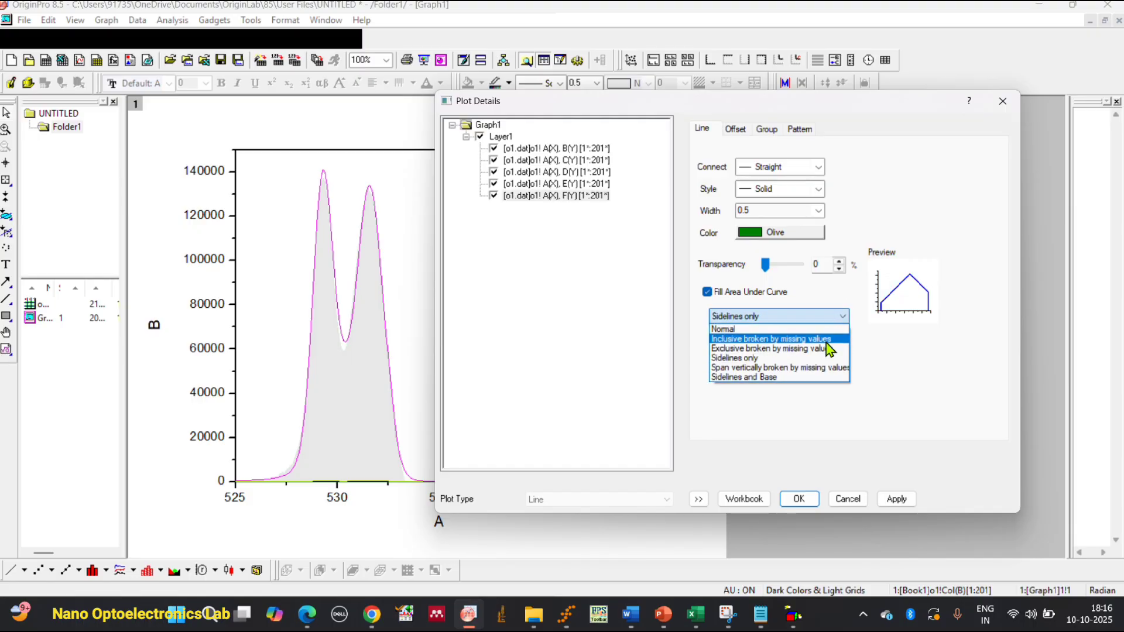
{"action": "left_click", "coordinate": [829, 338]}
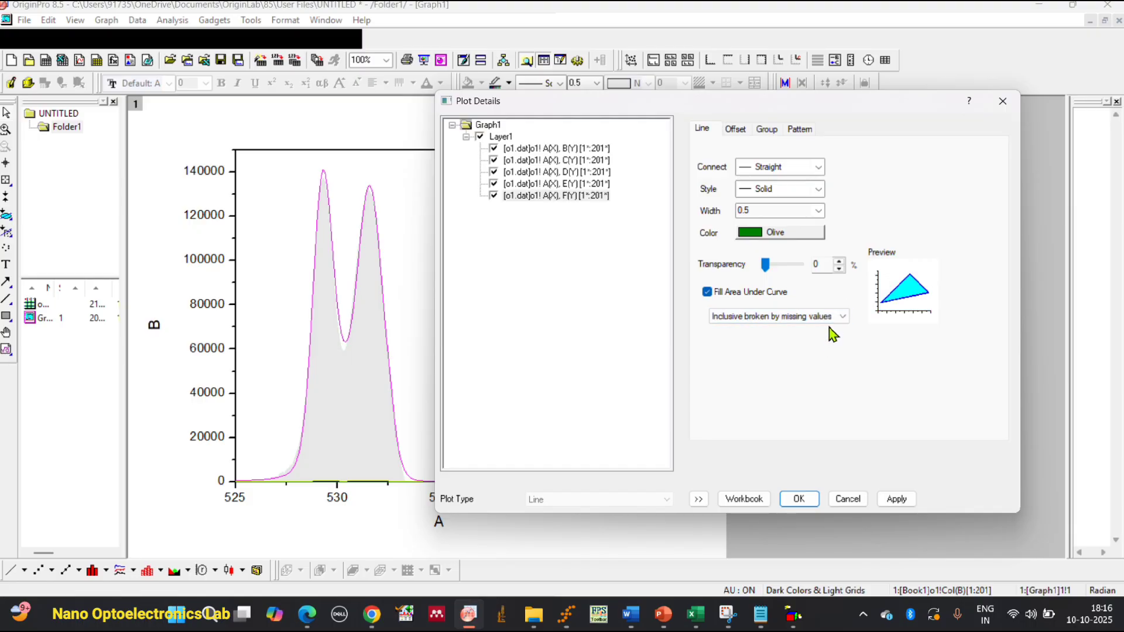
{"action": "left_click", "coordinate": [838, 317]}
{"action": "left_click", "coordinate": [831, 368]}
{"action": "left_click", "coordinate": [841, 319]}
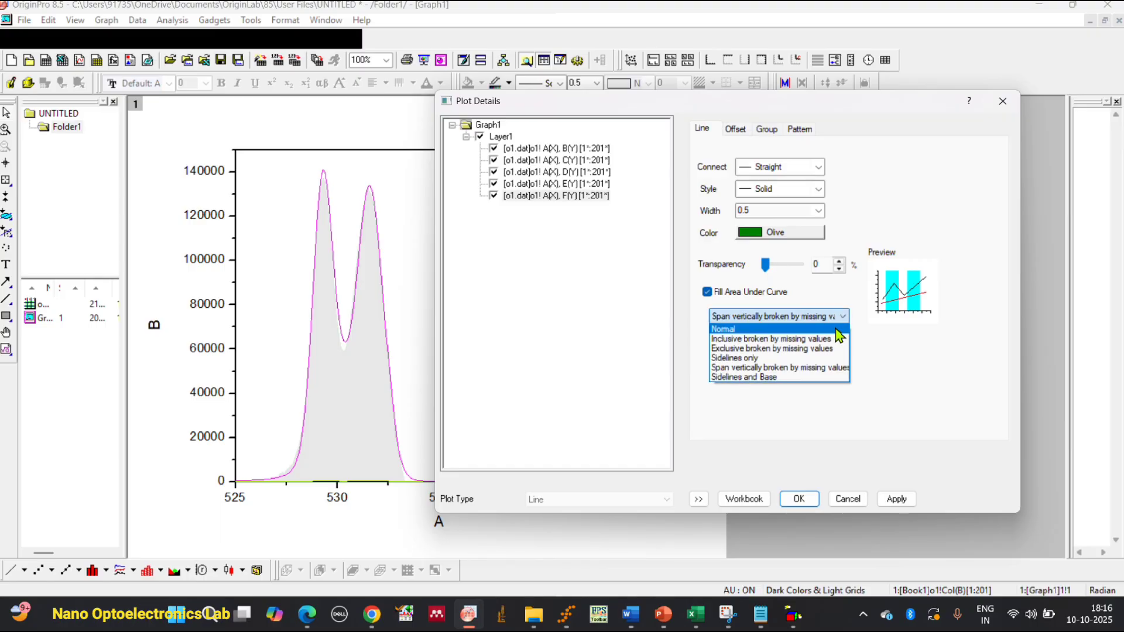
{"action": "left_click", "coordinate": [824, 376]}
{"action": "left_click", "coordinate": [835, 317]}
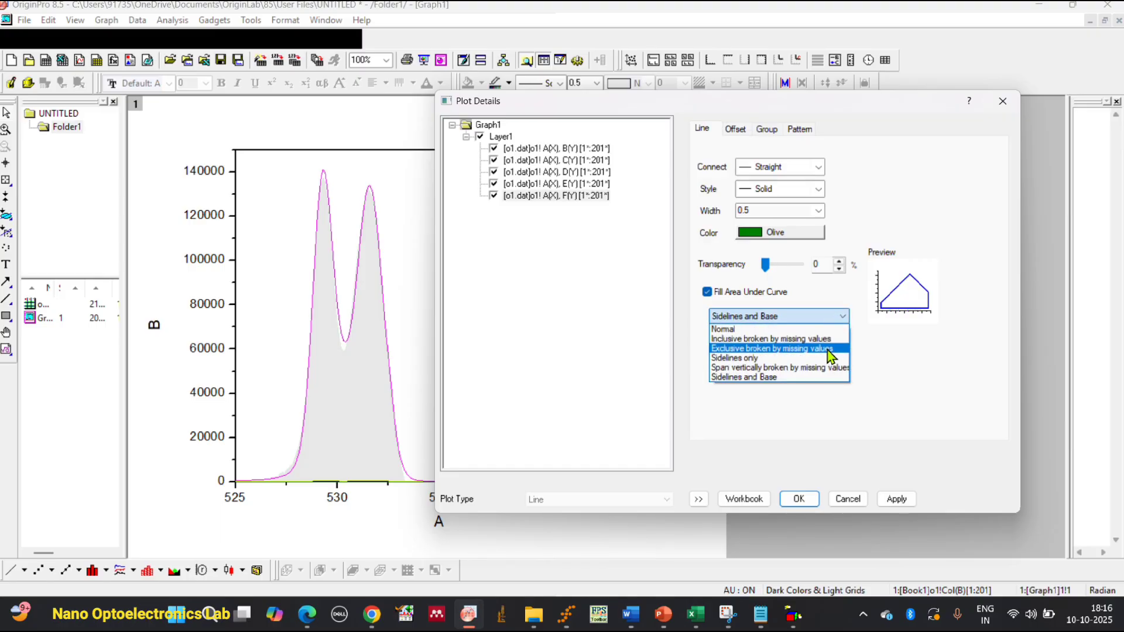
{"action": "left_click", "coordinate": [828, 339]}
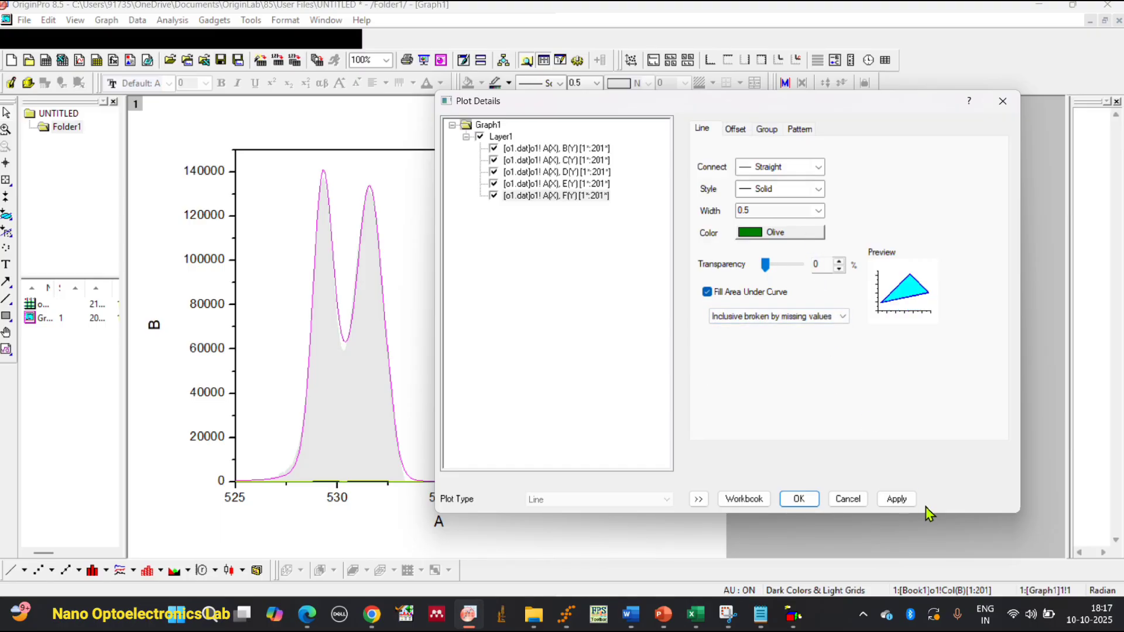
{"action": "left_click", "coordinate": [896, 499]}
Set the column F curve's fill mode to Normal, apply it and accept the plot settings.
{"action": "left_click", "coordinate": [813, 321]}
{"action": "scroll", "coordinate": [813, 331], "scroll_direction": "up", "scroll_amount": 1}
{"action": "left_click", "coordinate": [812, 330]}
{"action": "left_click", "coordinate": [895, 499]}
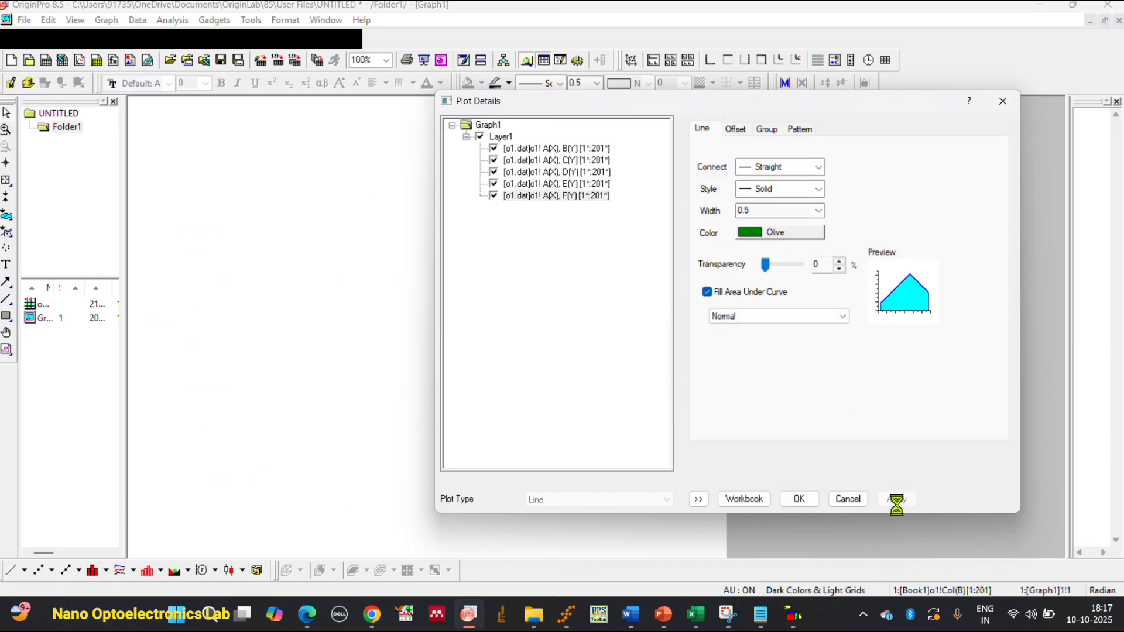
{"action": "left_click", "coordinate": [584, 187]}
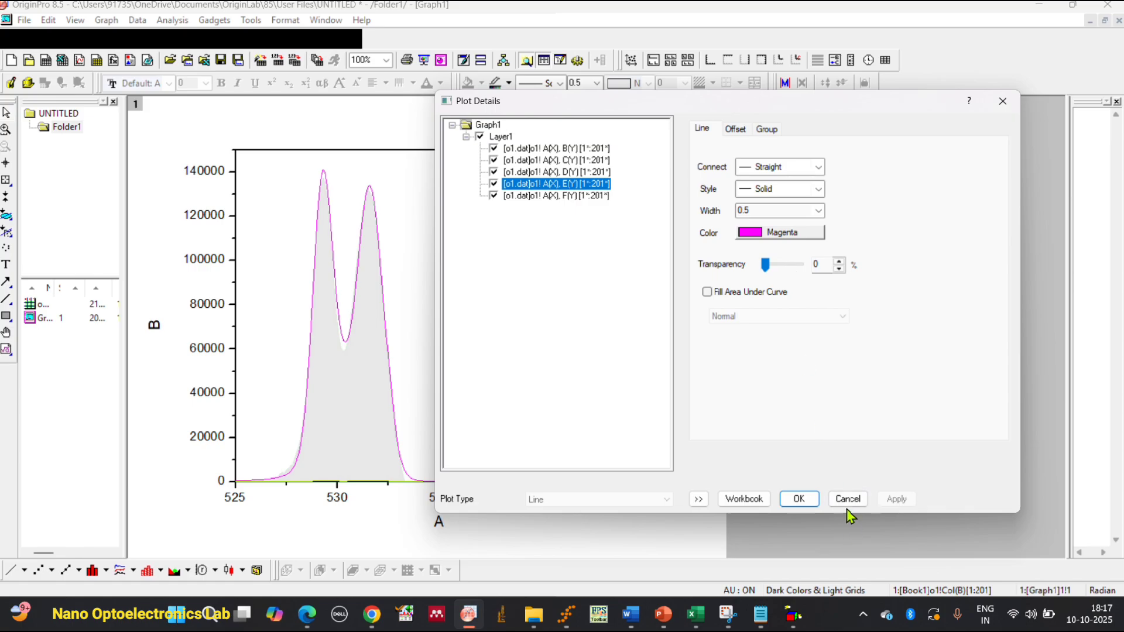
{"action": "left_click", "coordinate": [799, 498]}
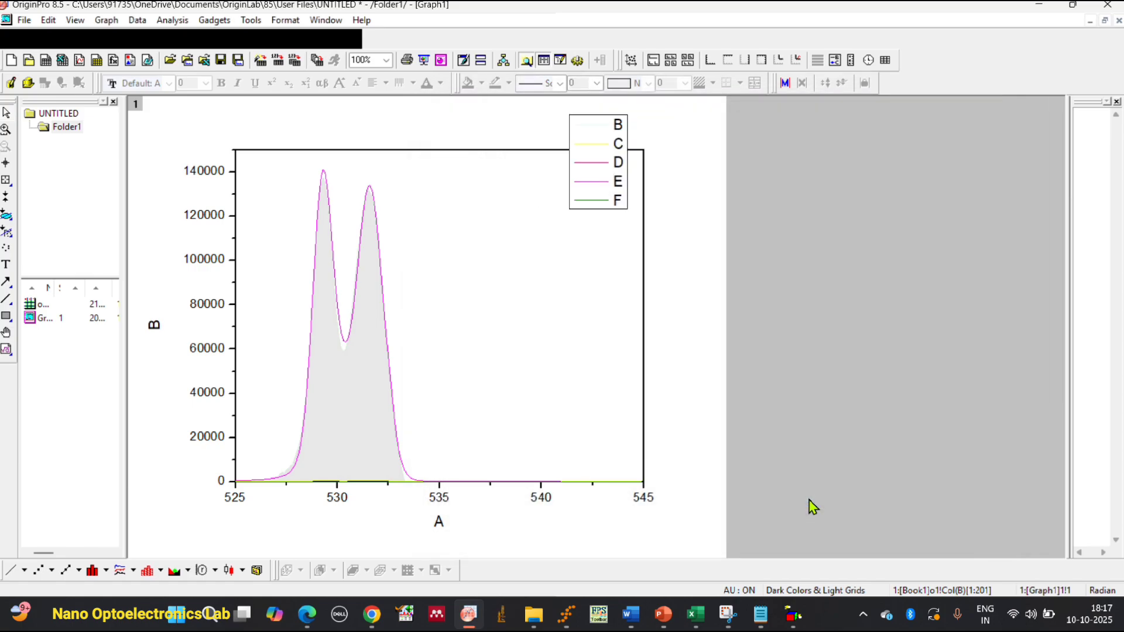
{"action": "left_click", "coordinate": [326, 406]}
{"action": "left_click", "coordinate": [582, 347]}
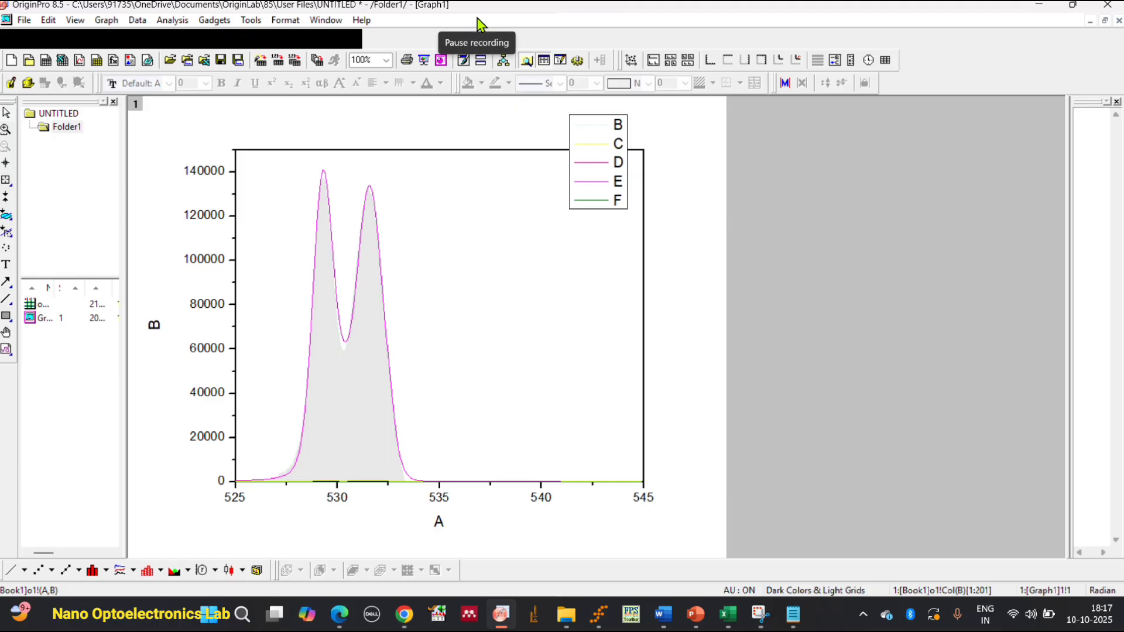
{"action": "left_click", "coordinate": [477, 18]}
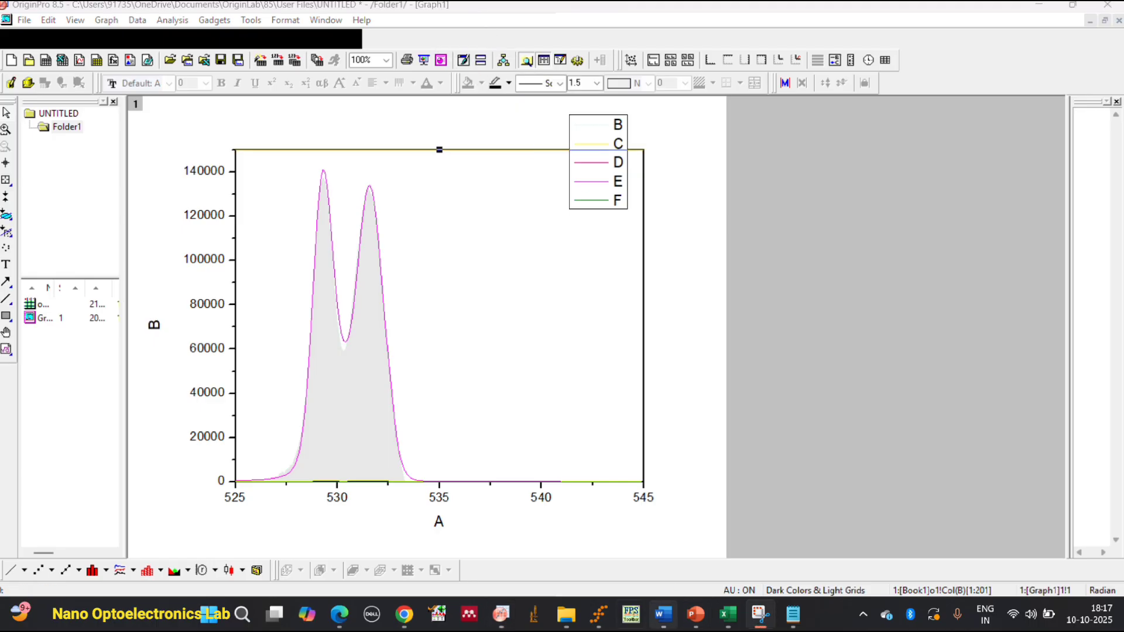
Switch to File Explorer's Yb2O3 XPS folder, view O1XPS.jpg beside the graph for comparison and close the image.
{"action": "left_click", "coordinate": [566, 614]}
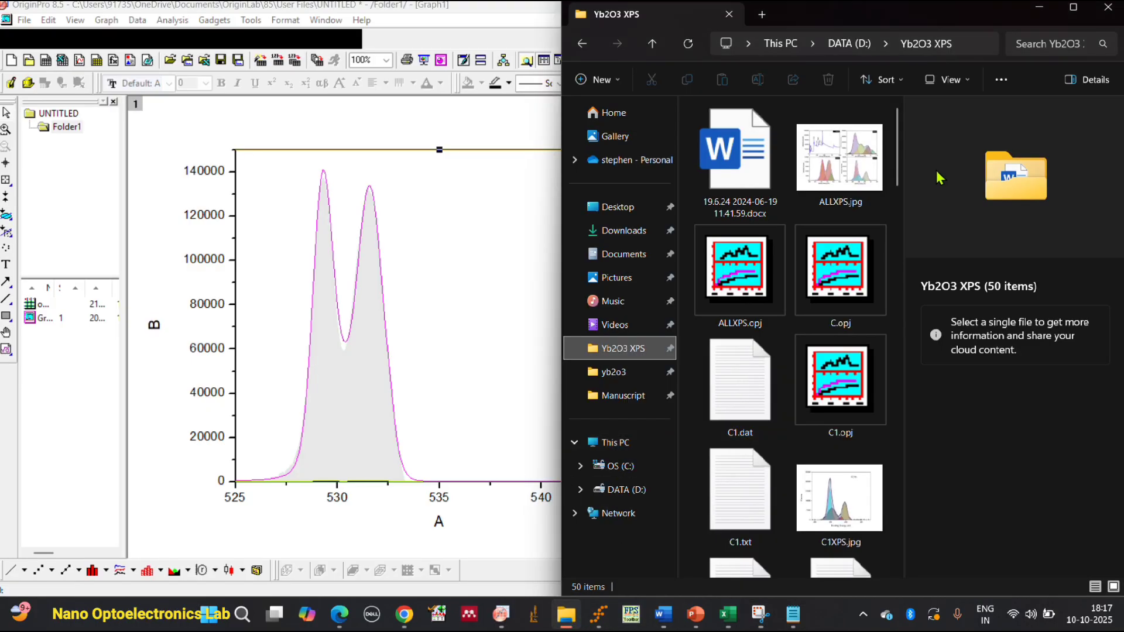
{"action": "scroll", "coordinate": [809, 375], "scroll_direction": "down", "scroll_amount": 10}
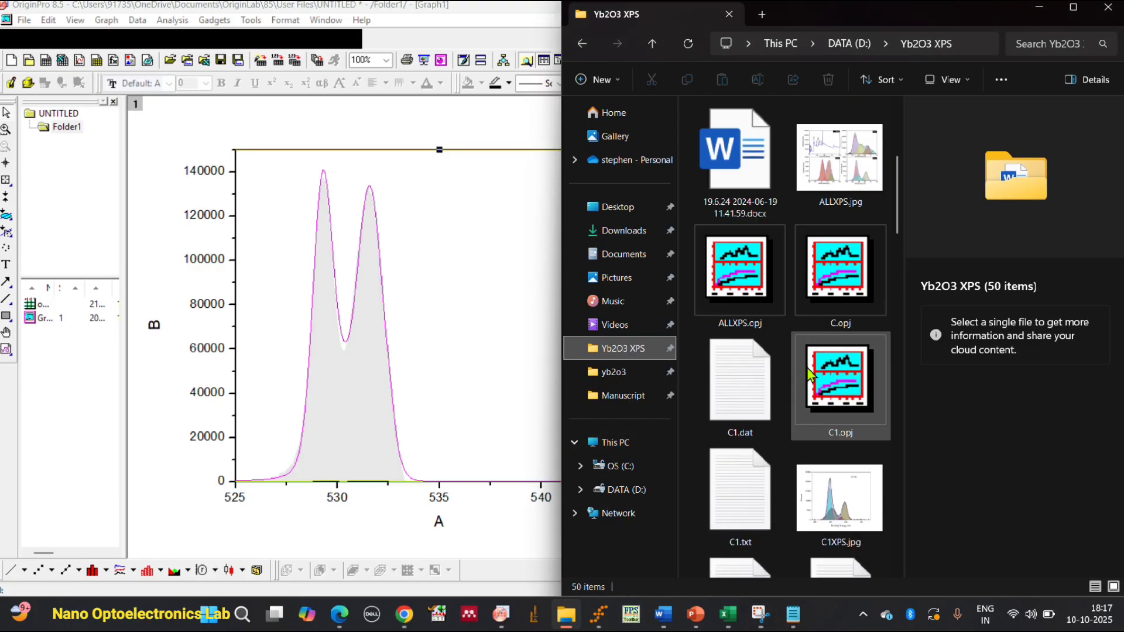
{"action": "scroll", "coordinate": [843, 351], "scroll_direction": "down", "scroll_amount": 5}
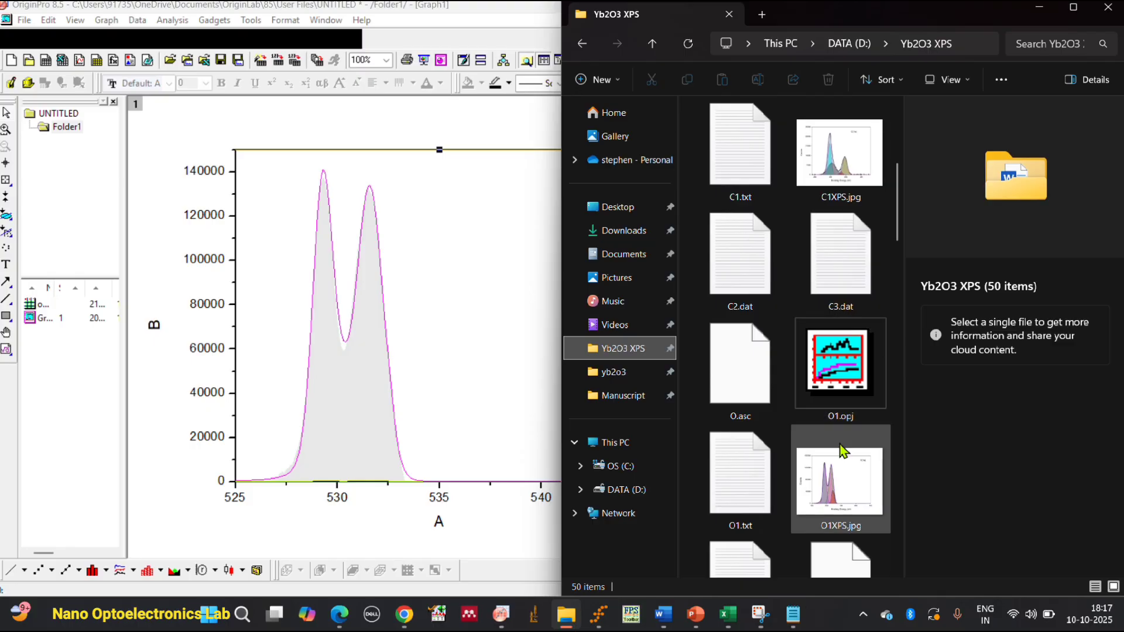
{"action": "left_click", "coordinate": [841, 451]}
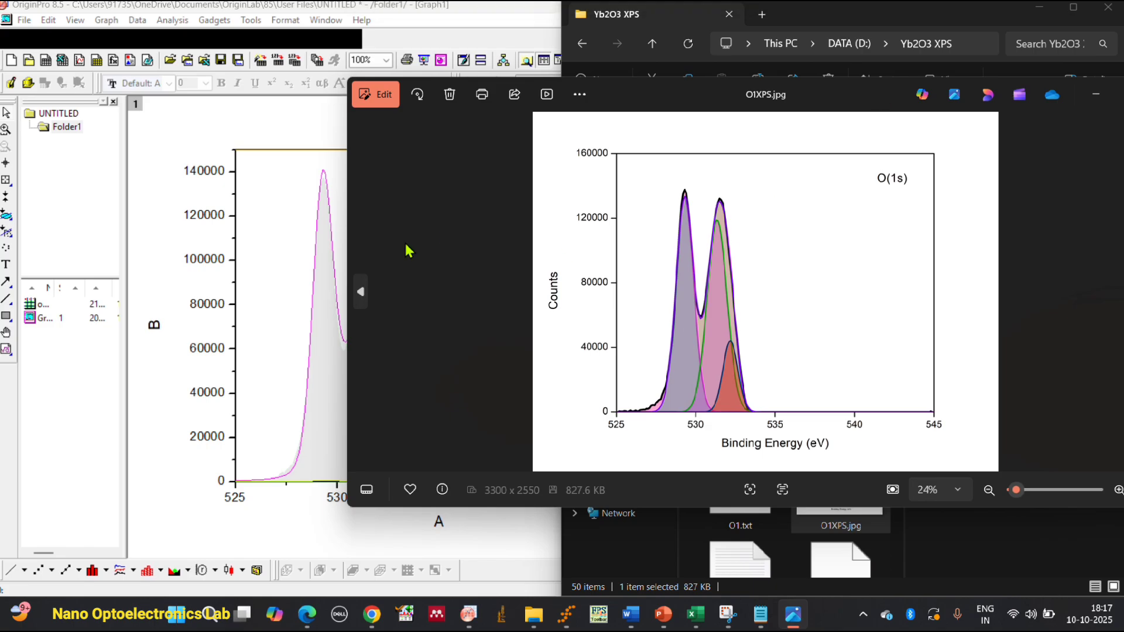
{"action": "left_click_drag", "start_coordinate": [349, 240], "coordinate": [524, 238]}
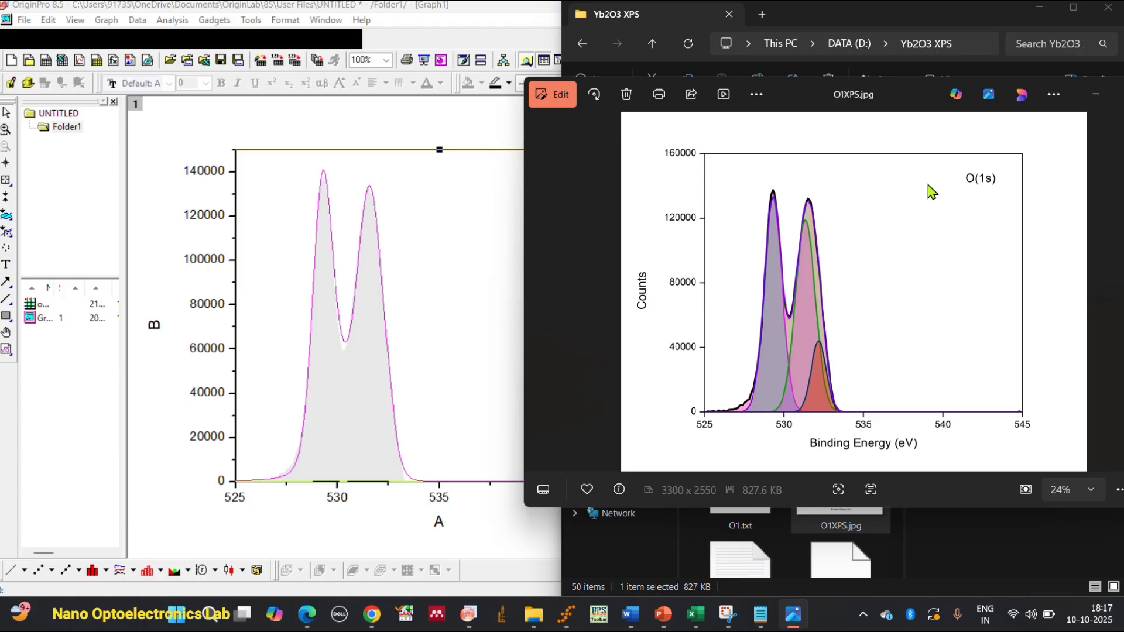
{"action": "left_click_drag", "start_coordinate": [931, 99], "coordinate": [878, 115]}
{"action": "left_click", "coordinate": [1111, 109]}
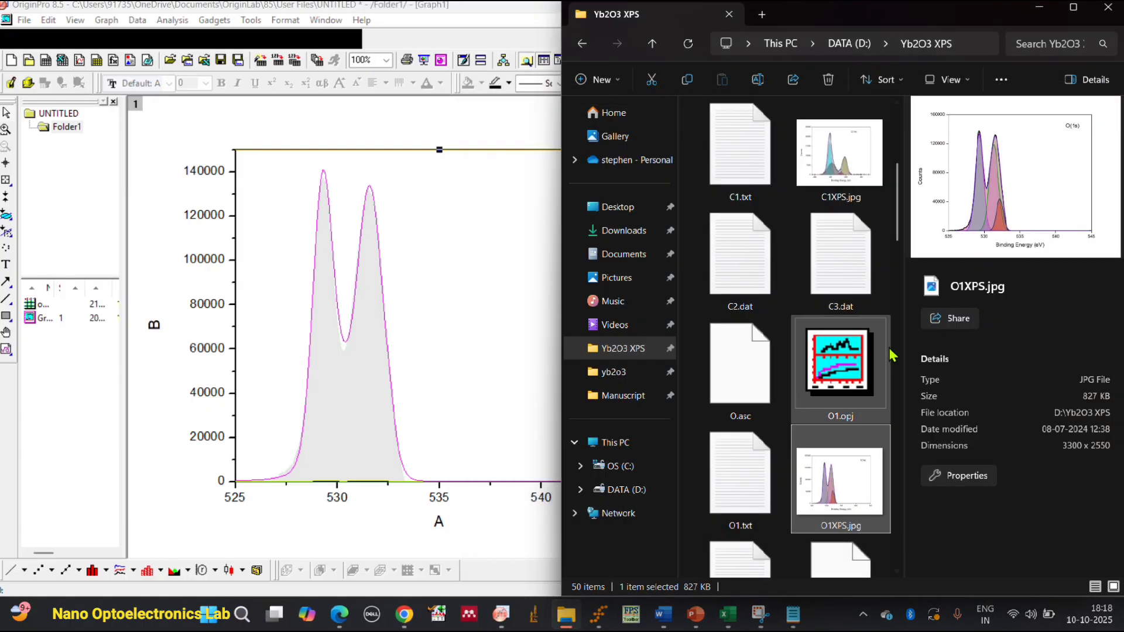
View the finished reference plots C1XPS.jpg and Yb4DXPS.jpg from the Yb2O3 XPS folder, closing each one.
{"action": "double_click", "coordinate": [856, 189]}
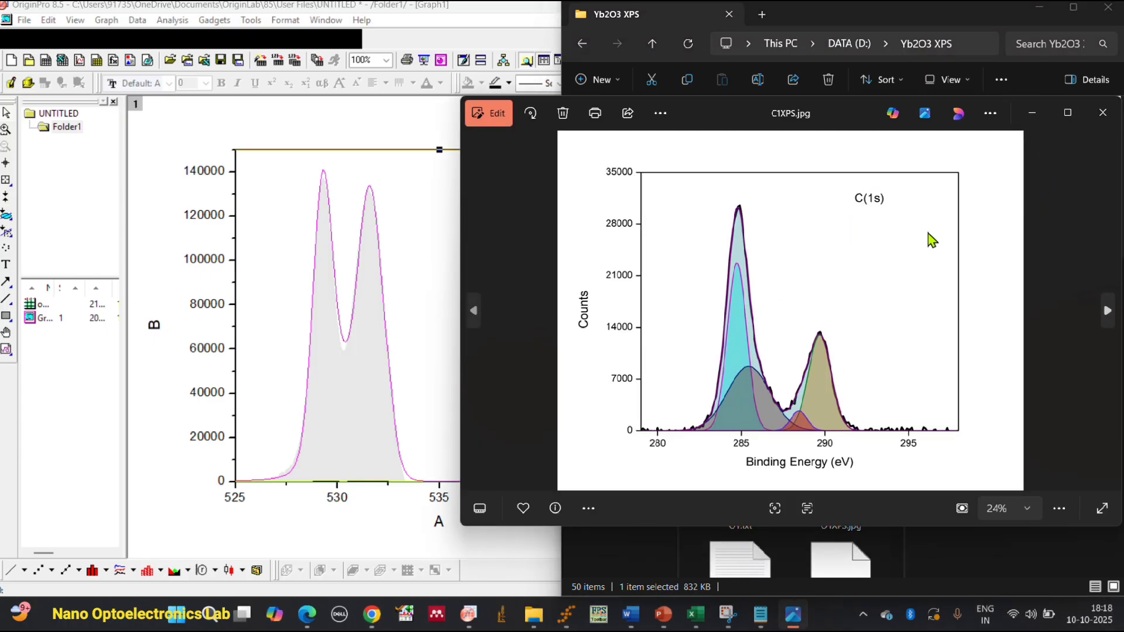
{"action": "left_click", "coordinate": [1102, 112]}
{"action": "scroll", "coordinate": [787, 316], "scroll_direction": "down", "scroll_amount": 10}
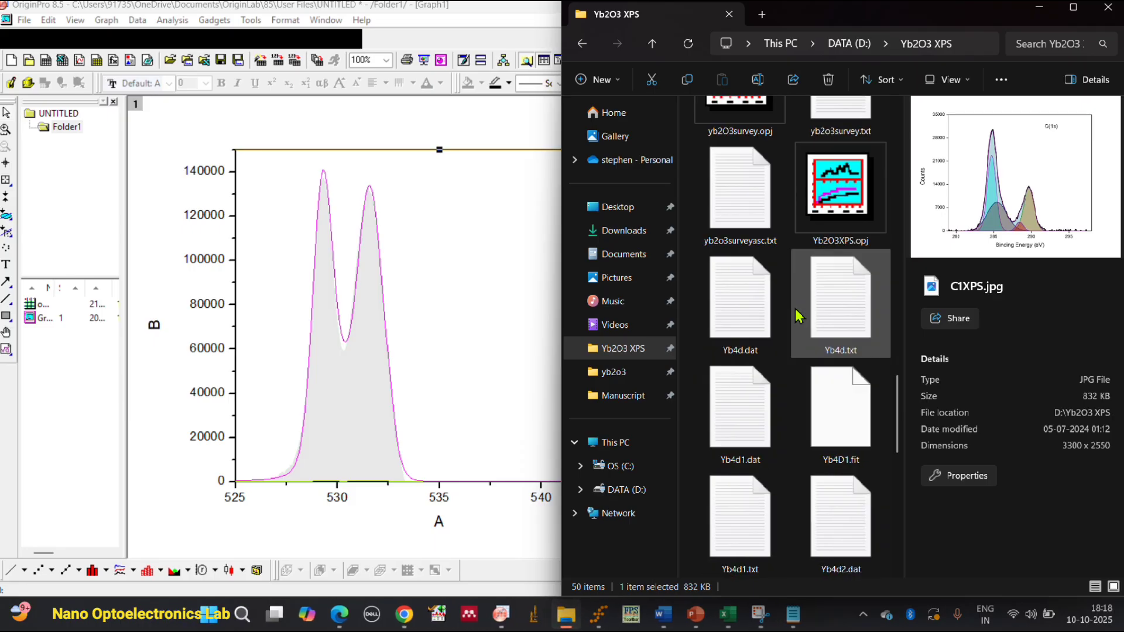
{"action": "scroll", "coordinate": [799, 272], "scroll_direction": "up", "scroll_amount": 5}
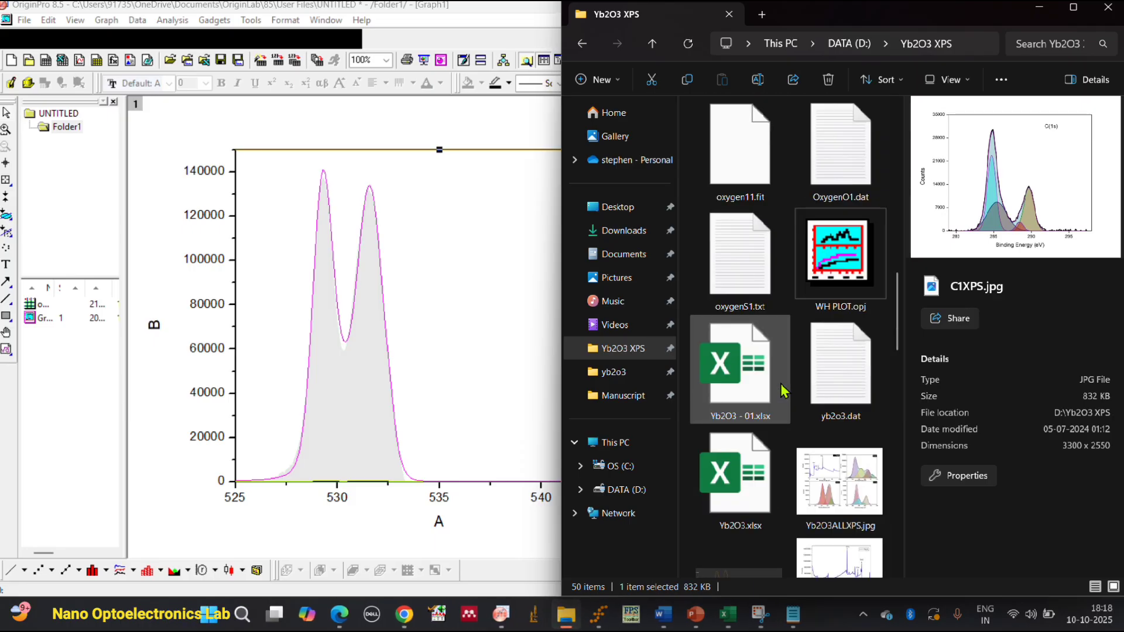
{"action": "scroll", "coordinate": [818, 385], "scroll_direction": "down", "scroll_amount": 4}
{"action": "scroll", "coordinate": [817, 386], "scroll_direction": "down", "scroll_amount": 5}
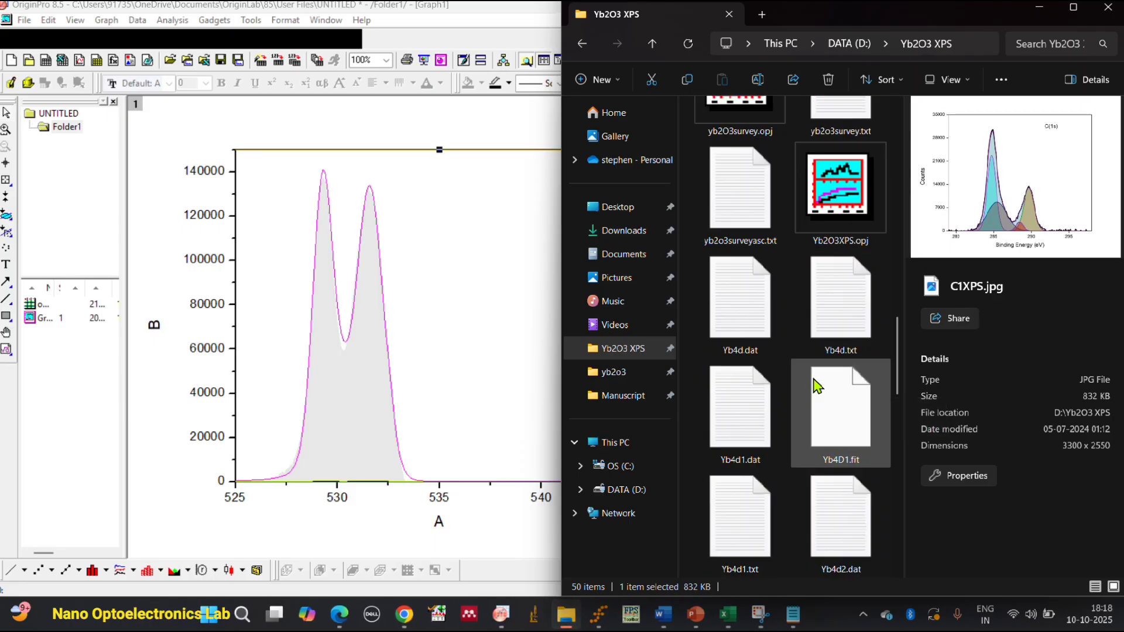
{"action": "left_click", "coordinate": [748, 398]}
{"action": "double_click", "coordinate": [747, 398]}
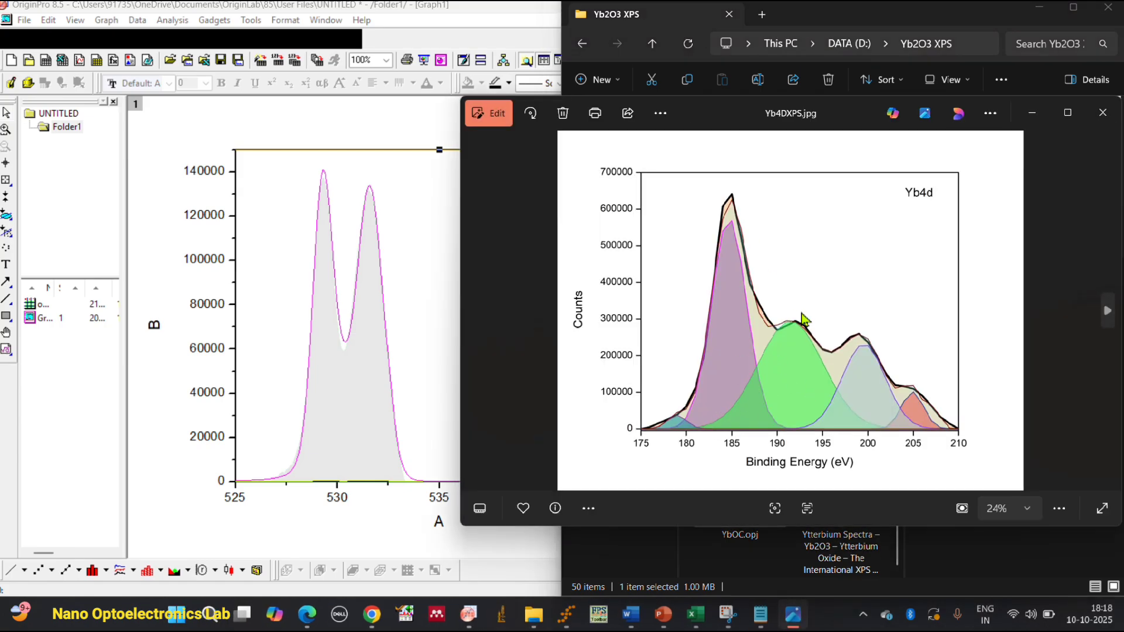
{"action": "left_click", "coordinate": [1102, 113]}
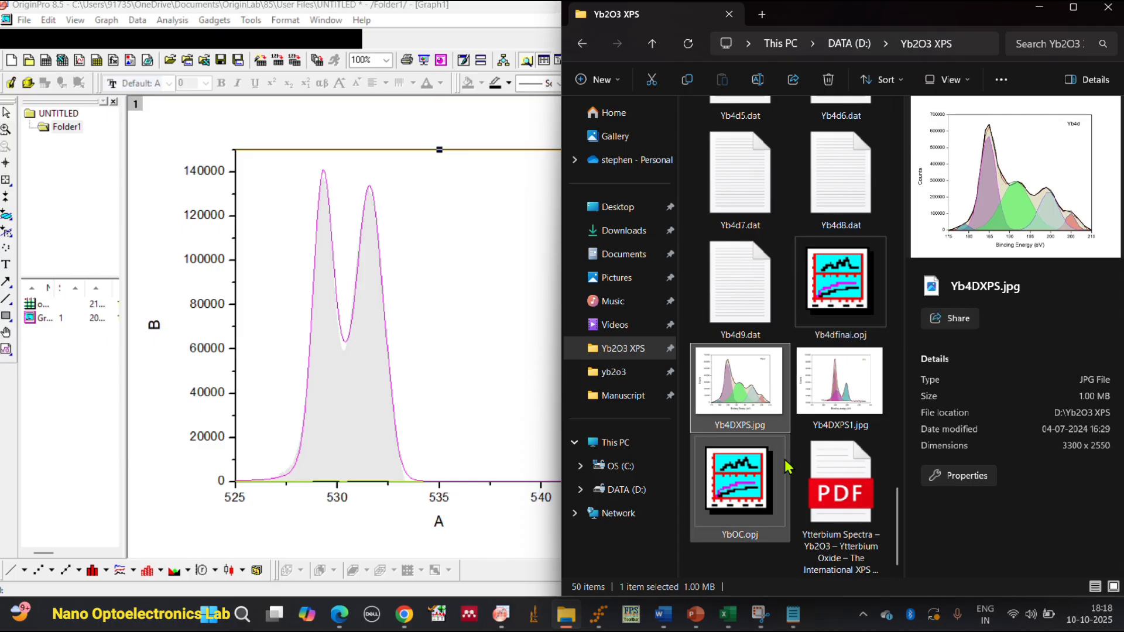
Examine the combined survey, Yb4d, O(1s) and C(1s) figure in ALLXPS.jpg and minimize the image viewer.
{"action": "scroll", "coordinate": [802, 479], "scroll_direction": "up", "scroll_amount": 10}
{"action": "scroll", "coordinate": [802, 479], "scroll_direction": "up", "scroll_amount": 5}
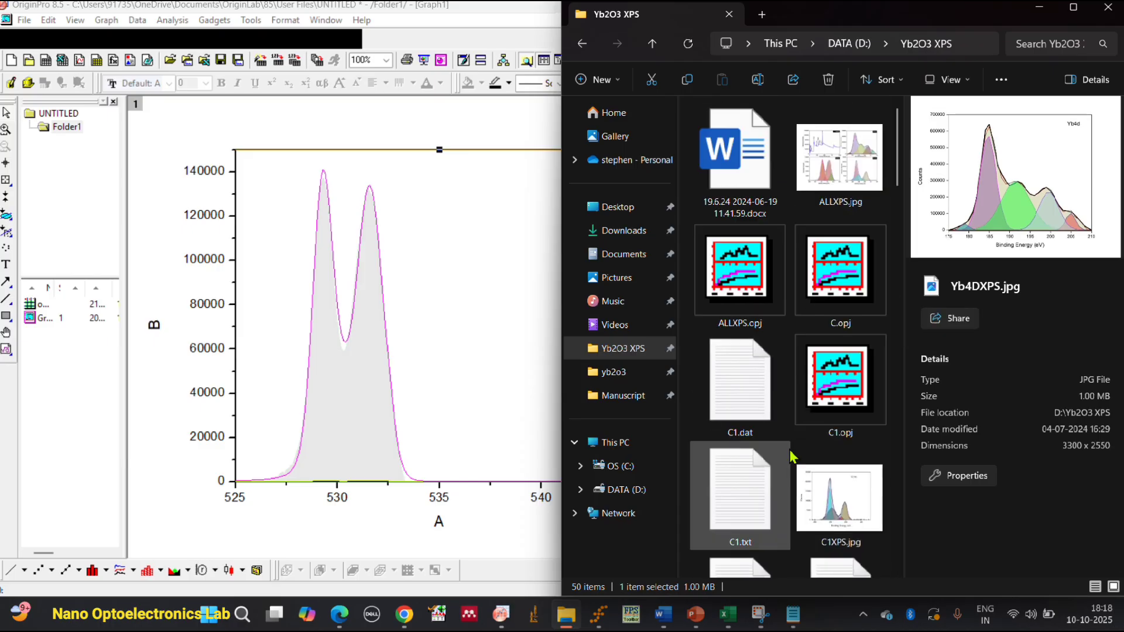
{"action": "left_click", "coordinate": [841, 169]}
{"action": "double_click", "coordinate": [841, 169]}
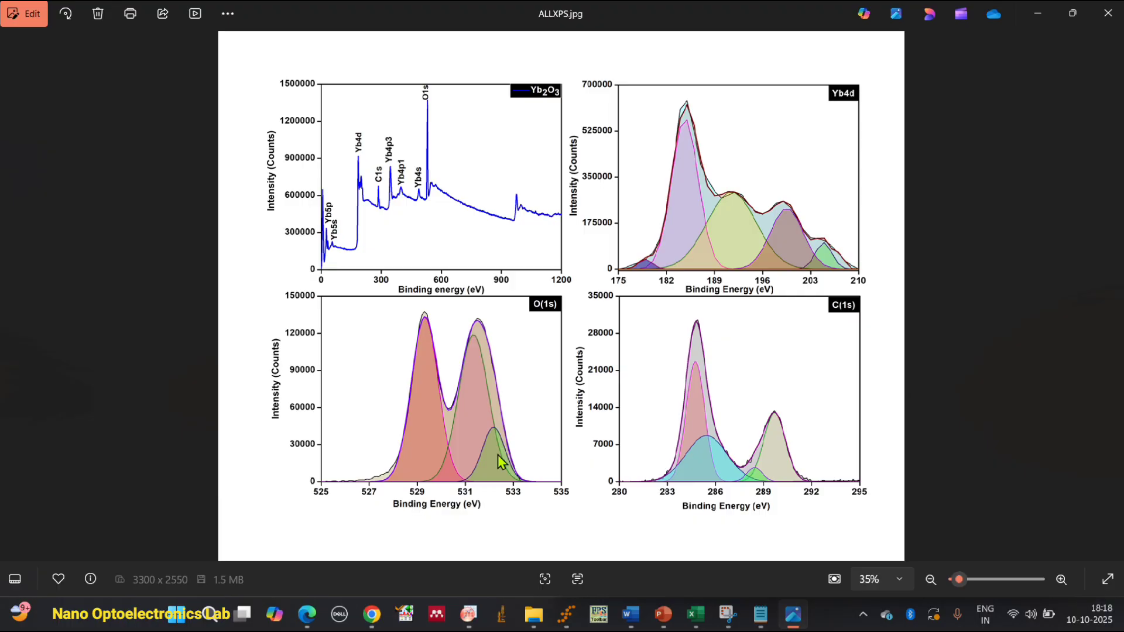
{"action": "left_click", "coordinate": [1037, 12]}
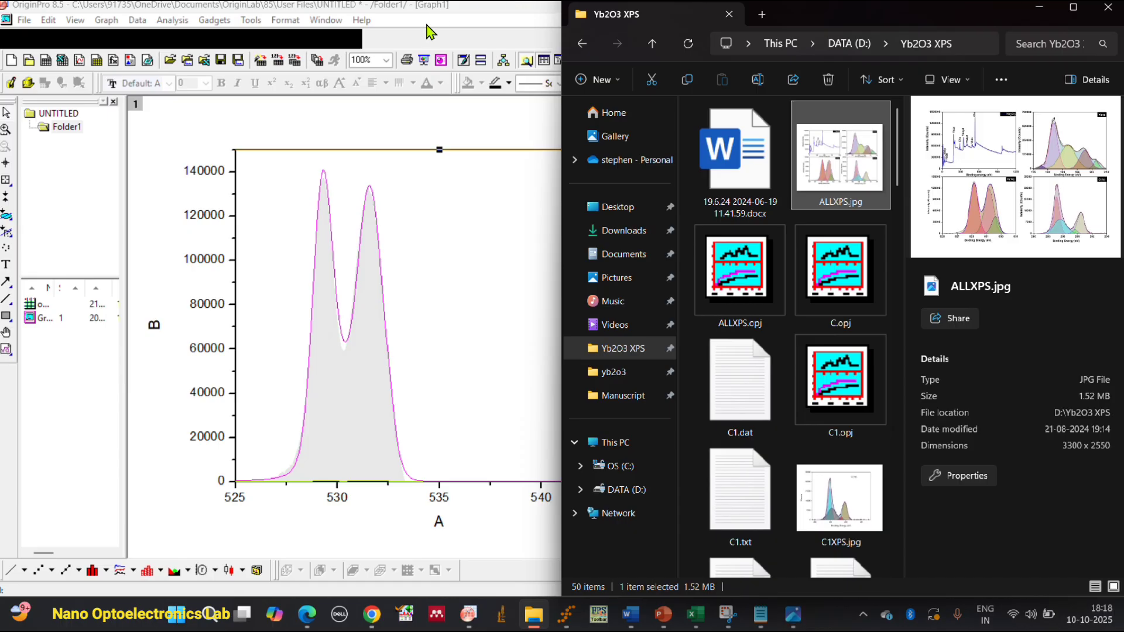